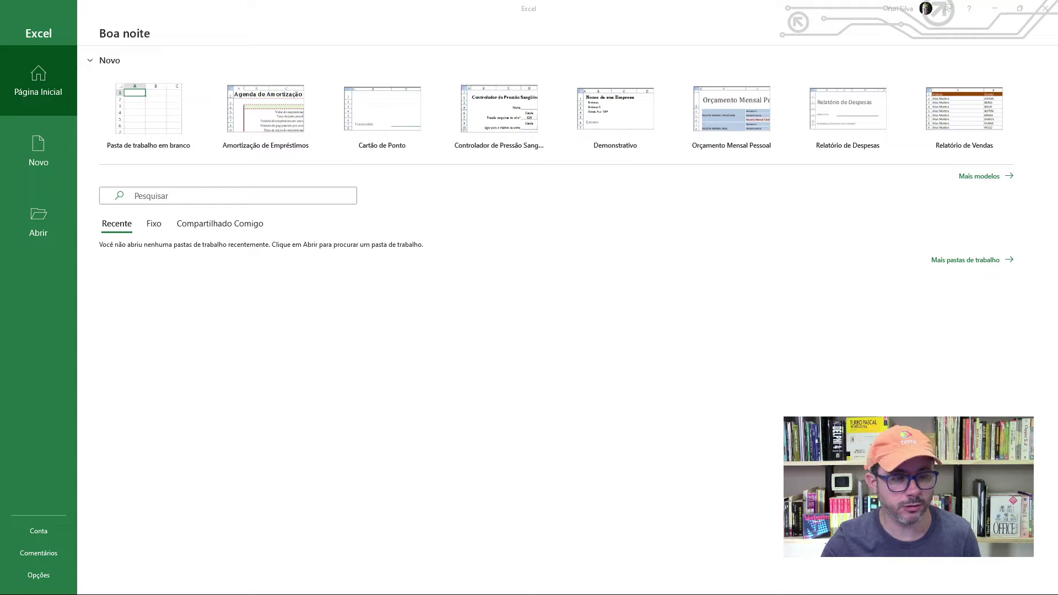
# - Create a new blank workbook, Pasta1, from the Excel start screen
pyautogui.hotkey('alt', 'Tab')
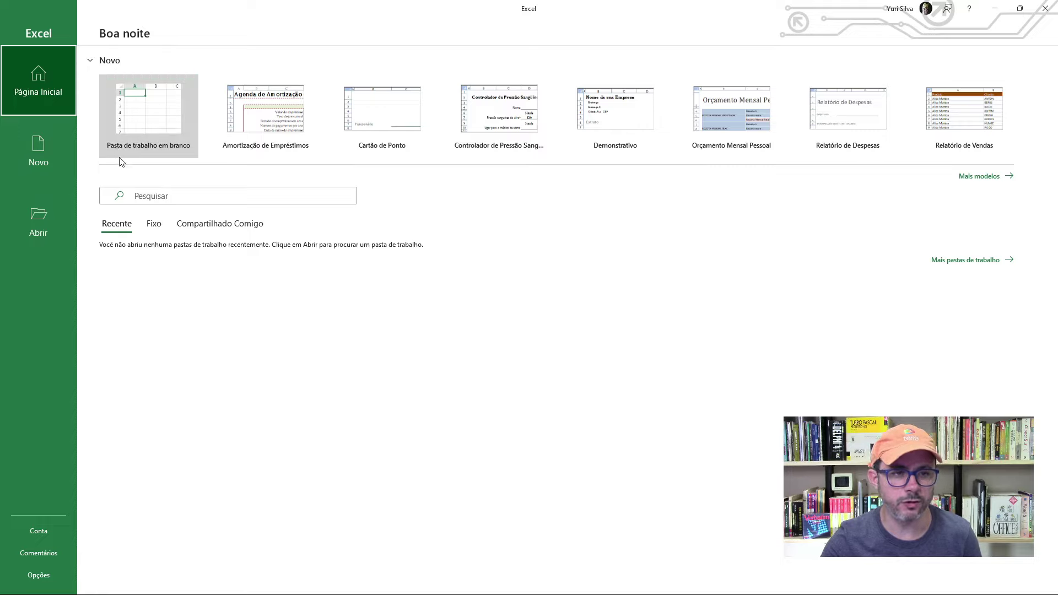
pyautogui.click(147, 110)
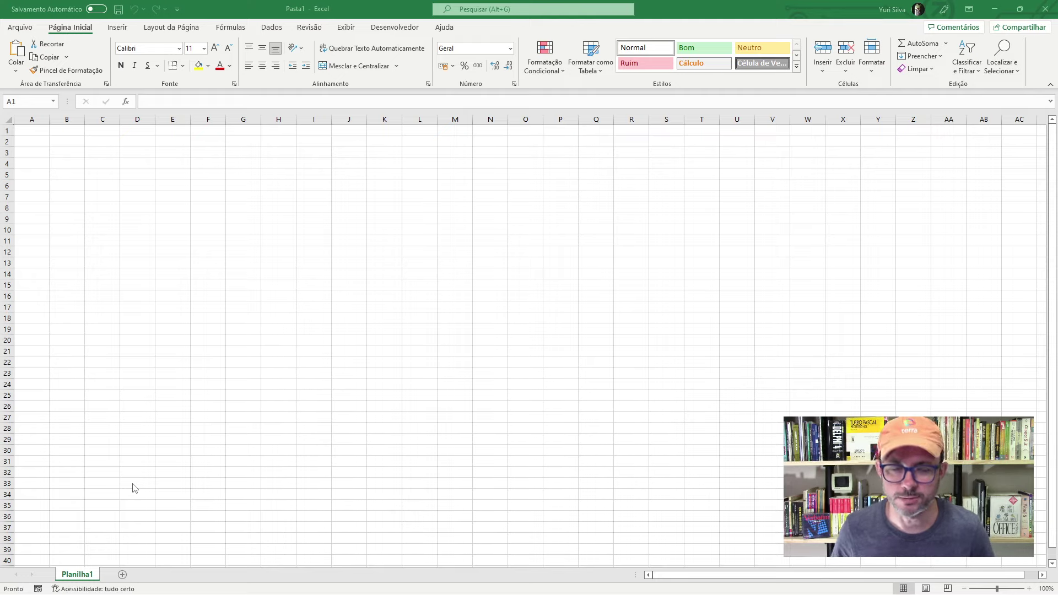
pyautogui.hotkey('alt', 'Tab')
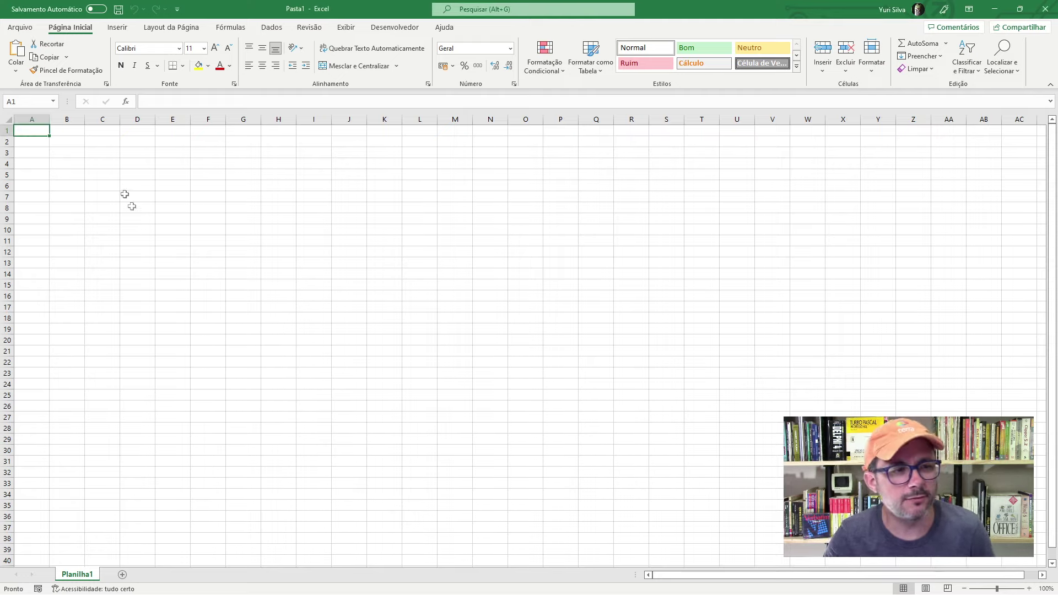
# - Save the workbook as 'Curso de Excel do Básico ao Essencial' in Área de Trabalho > Curso de Excel
pyautogui.click(20, 27)
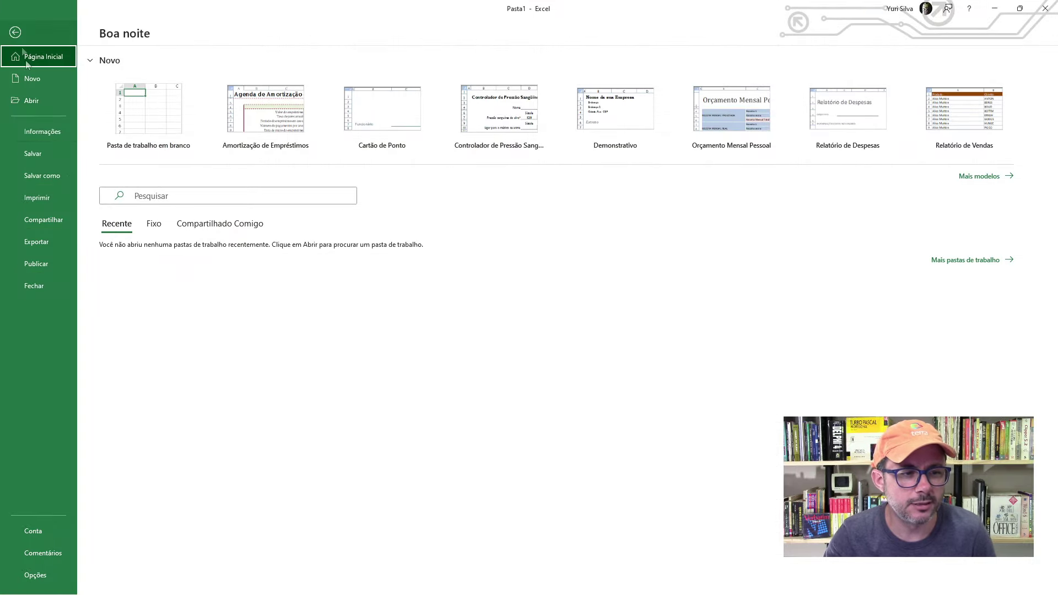
pyautogui.click(48, 157)
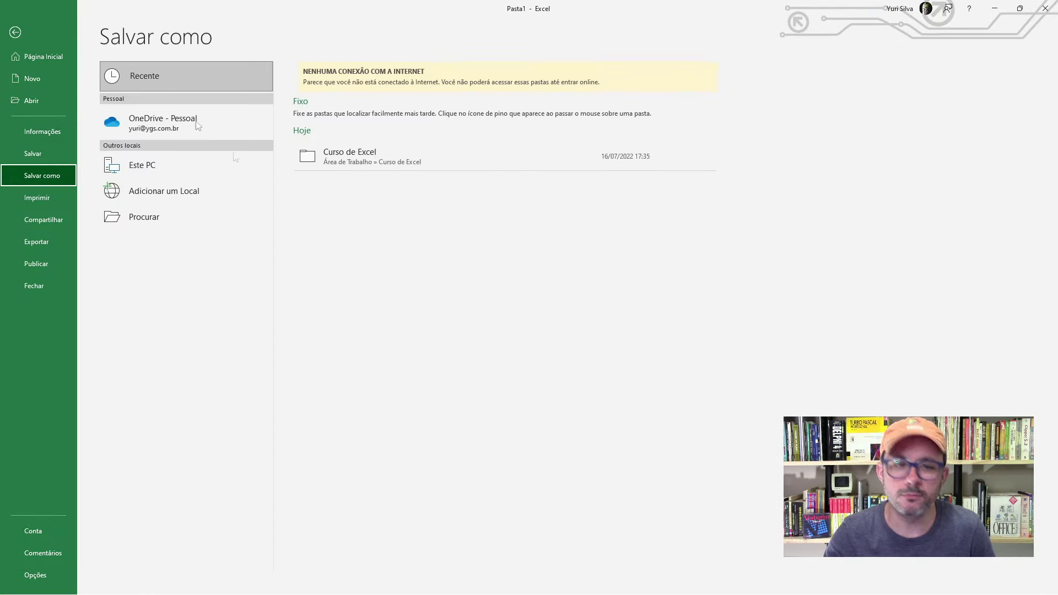
pyautogui.click(154, 216)
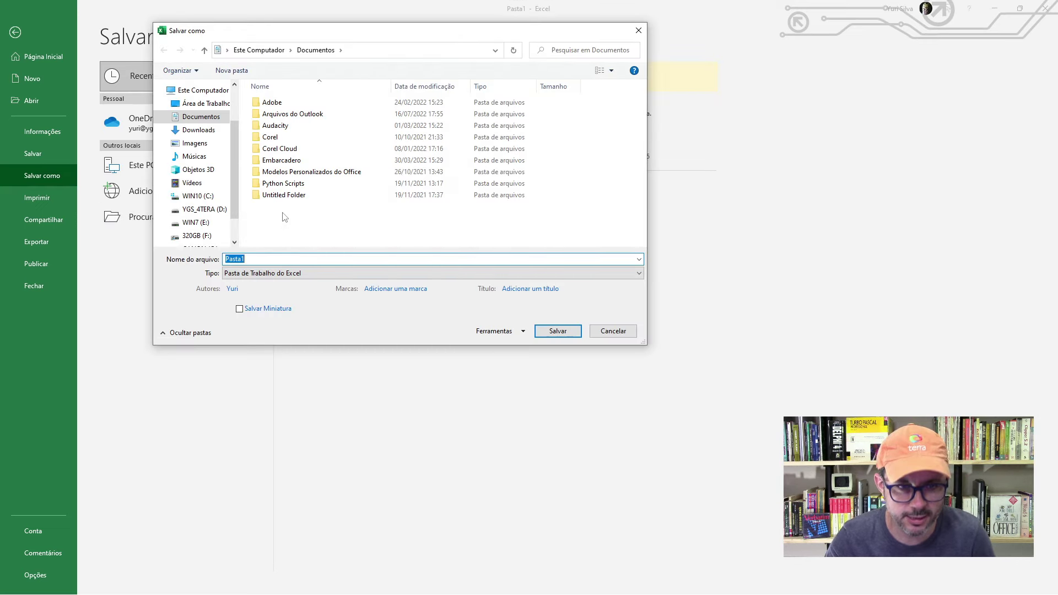
pyautogui.scroll(1, 238, 149)
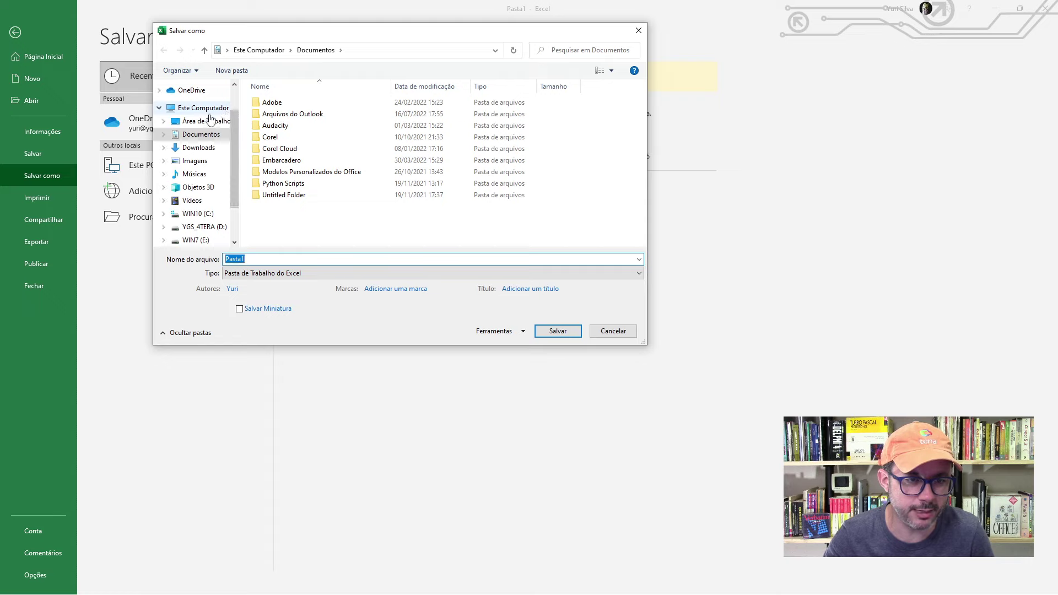
pyautogui.click(209, 120)
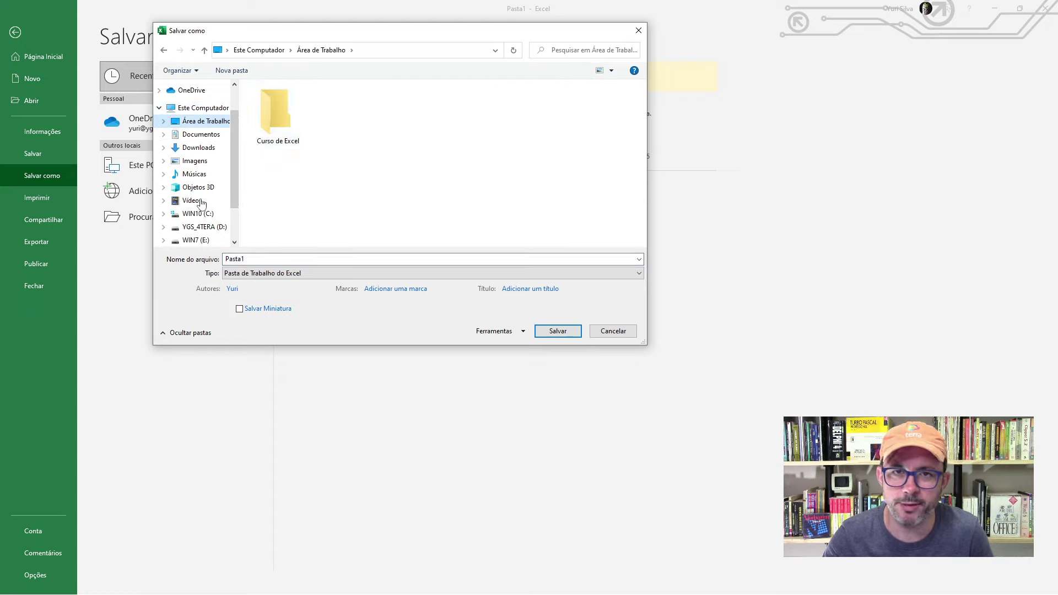
pyautogui.doubleClick(280, 110)
pyautogui.doubleClick(274, 259)
pyautogui.write('cURS')
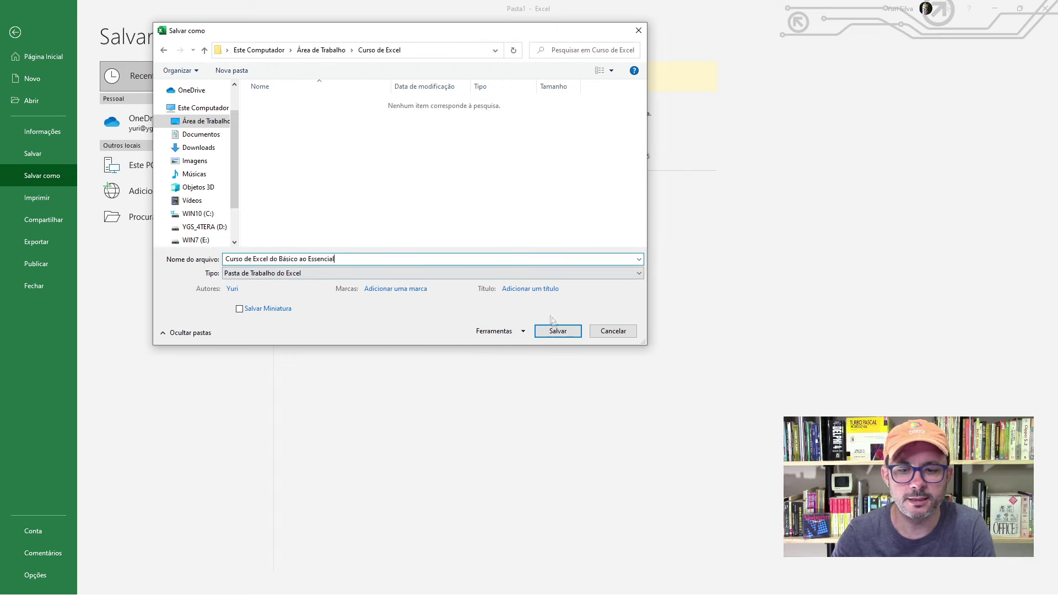
pyautogui.click(557, 331)
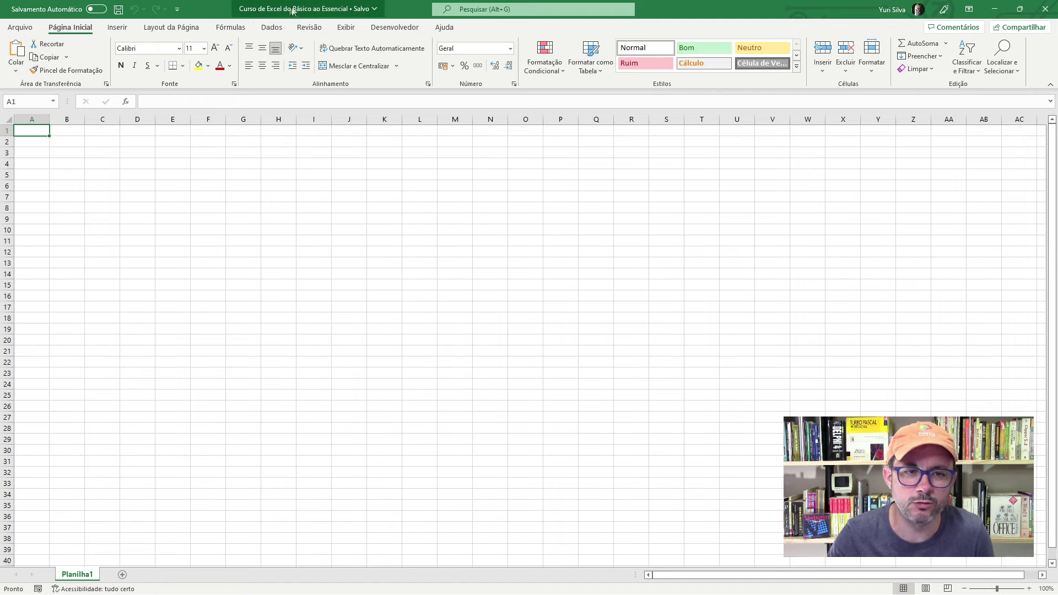
# - Select cell F8, resave the workbook, and show the File start page with recent workbooks
pyautogui.click(202, 205)
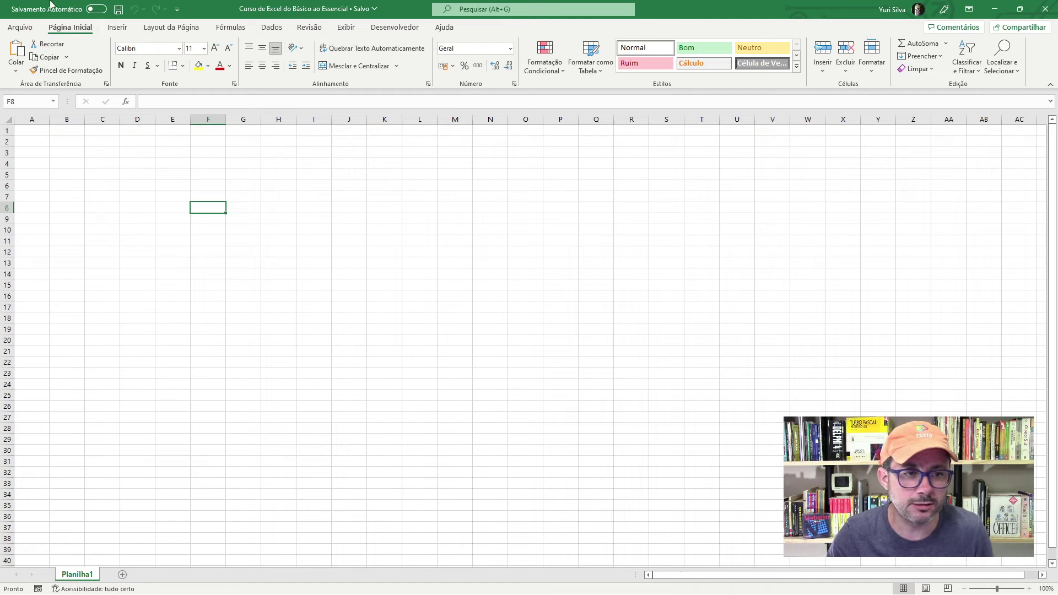
pyautogui.click(118, 10)
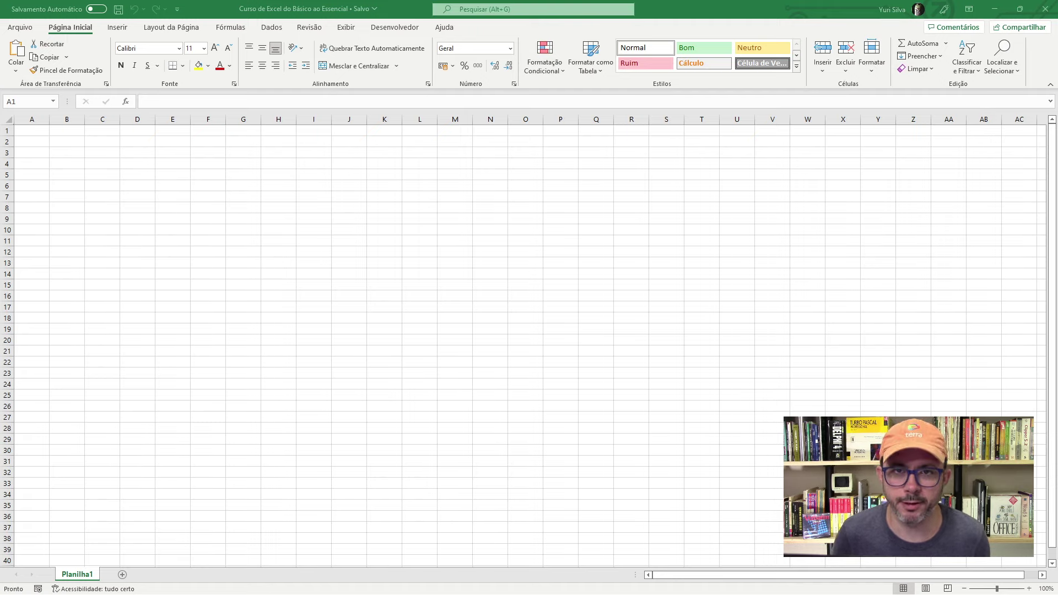
pyautogui.click(24, 28)
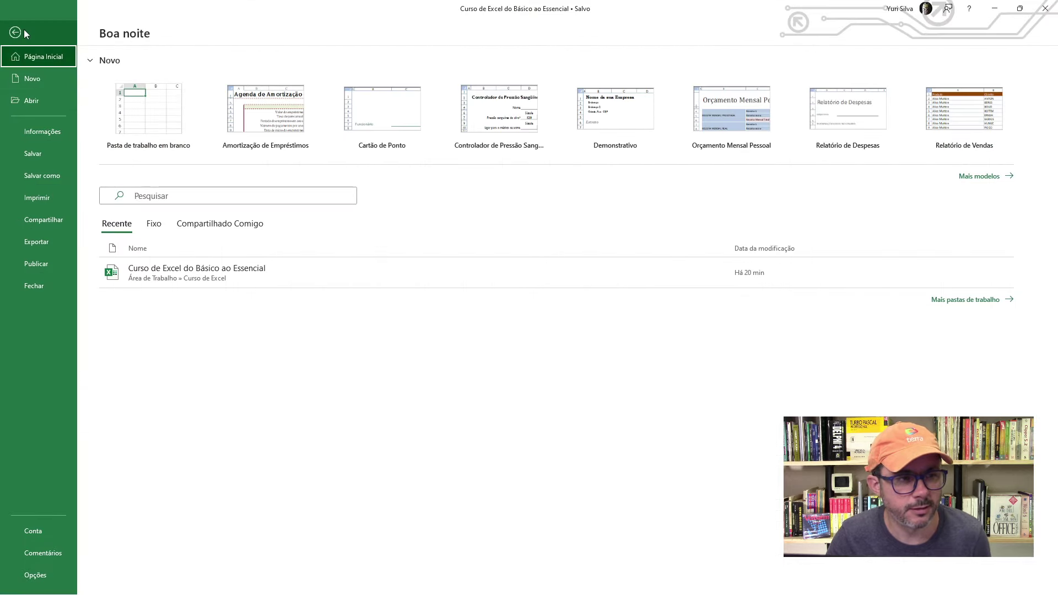
# - Save a copy named 'Curso de Excel do Básico ao Essencial 2' in the same Curso de Excel folder
pyautogui.click(42, 181)
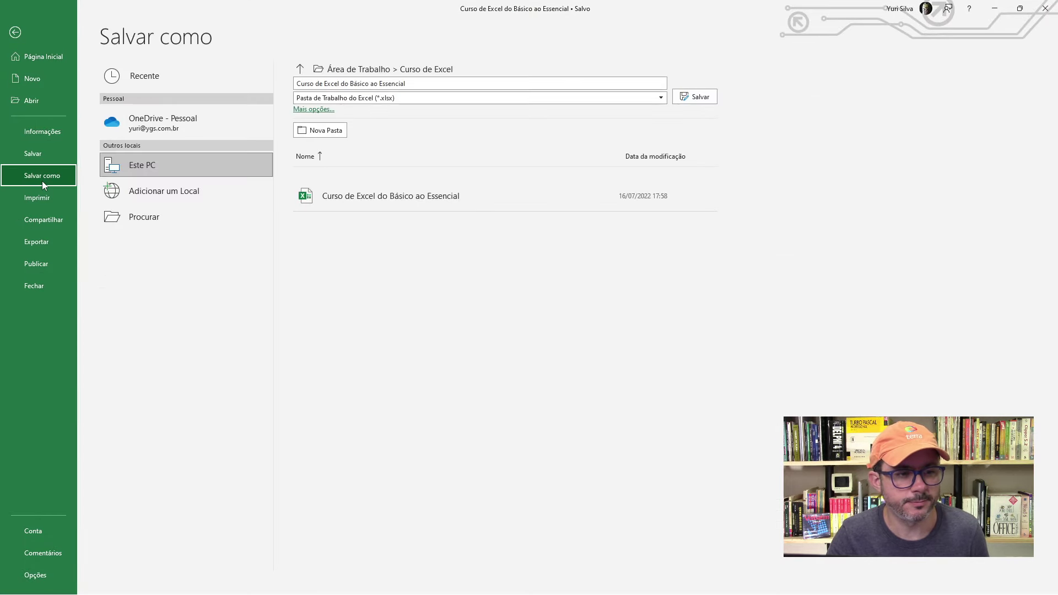
pyautogui.click(176, 215)
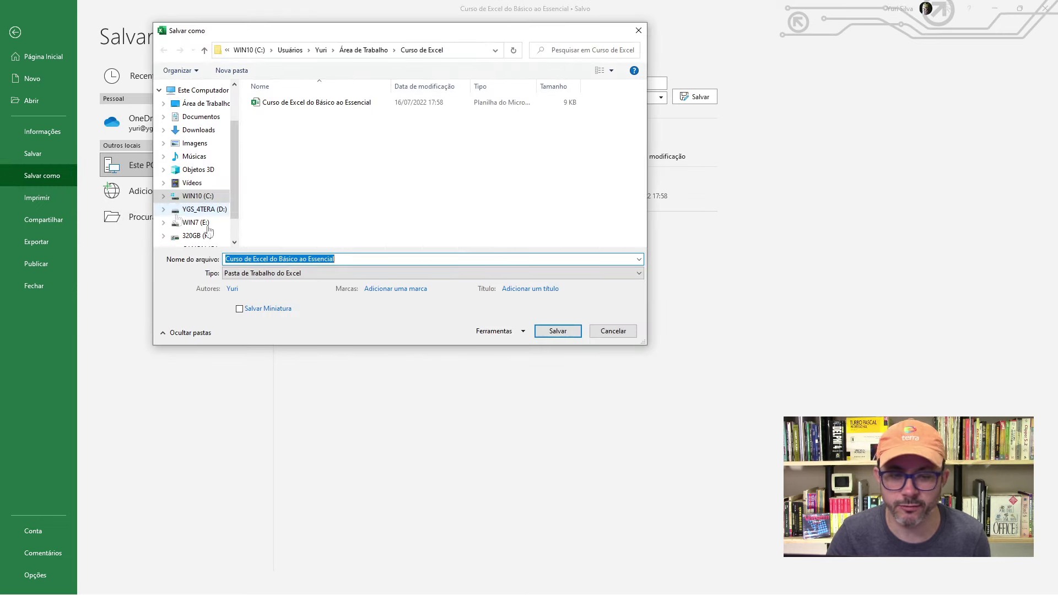
pyautogui.click(336, 259)
pyautogui.moveTo(346, 259); pyautogui.dragTo(167, 248)
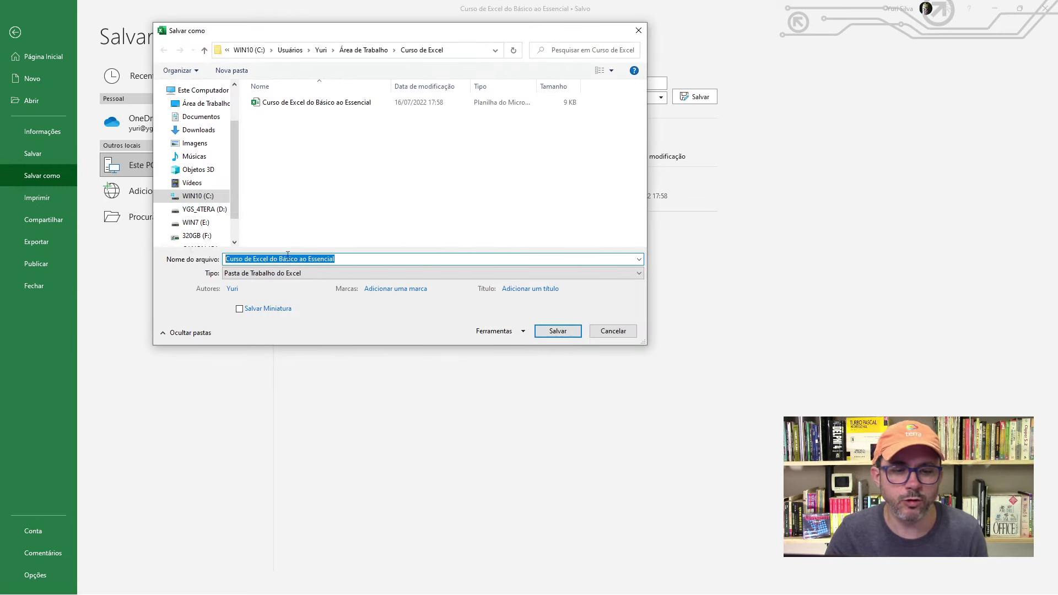
pyautogui.click(360, 260)
pyautogui.moveTo(231, 260); pyautogui.dragTo(338, 257)
pyautogui.click(345, 256)
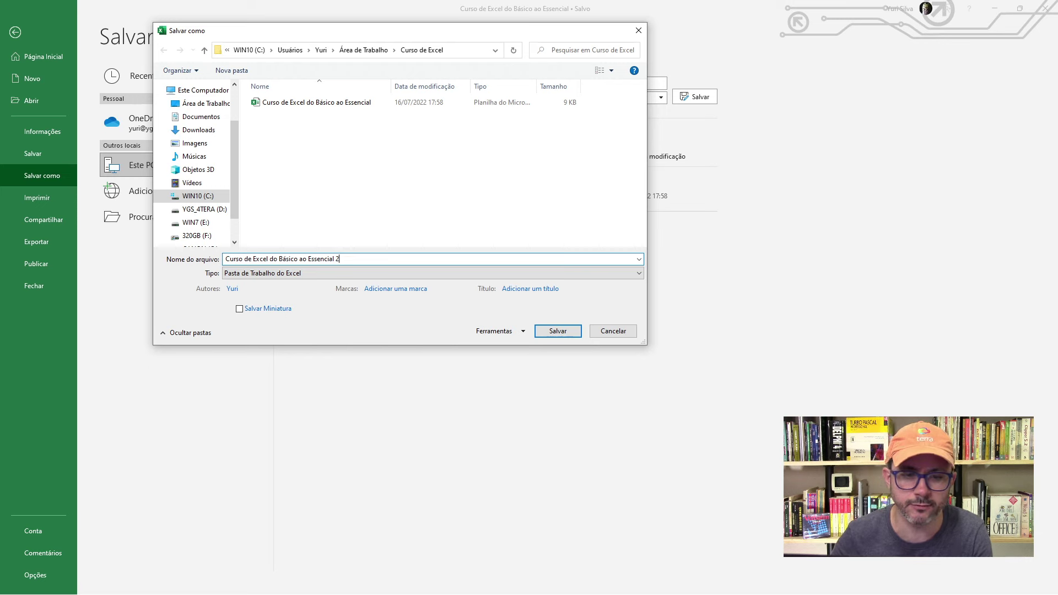
pyautogui.click(558, 333)
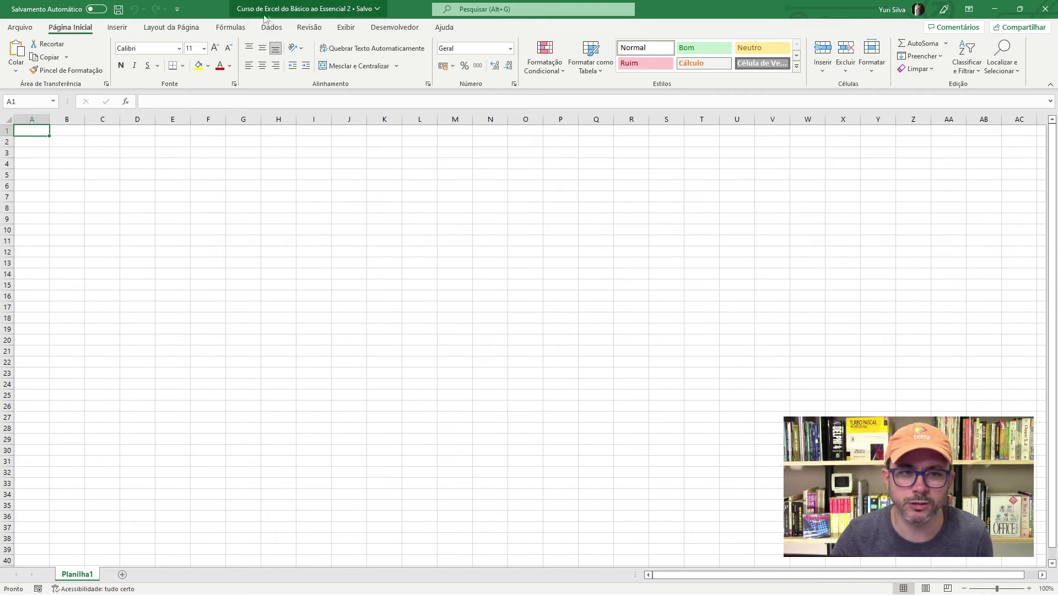
pyautogui.click(374, 294)
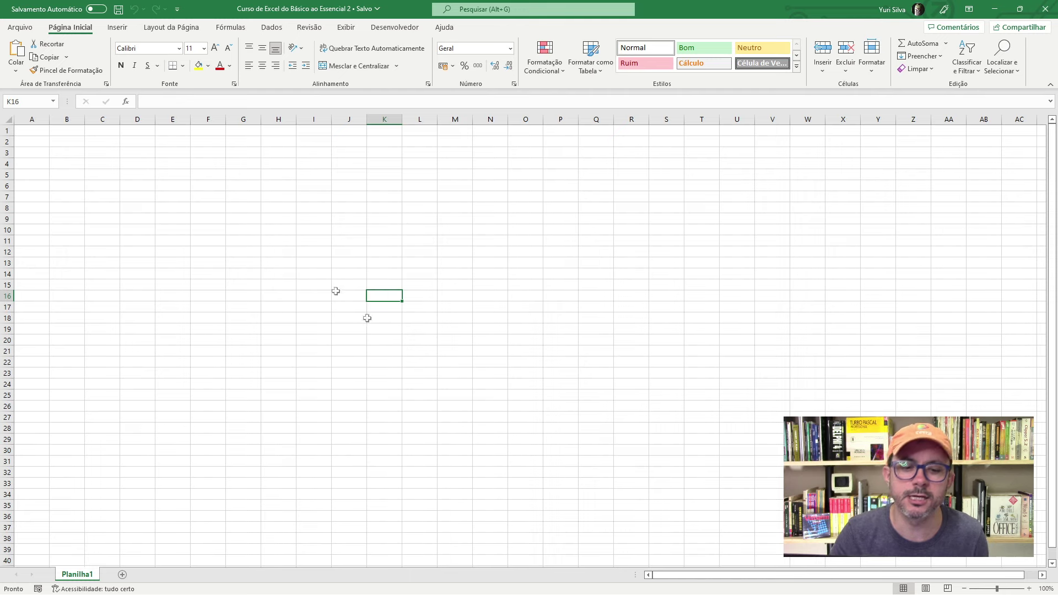
pyautogui.click(355, 228)
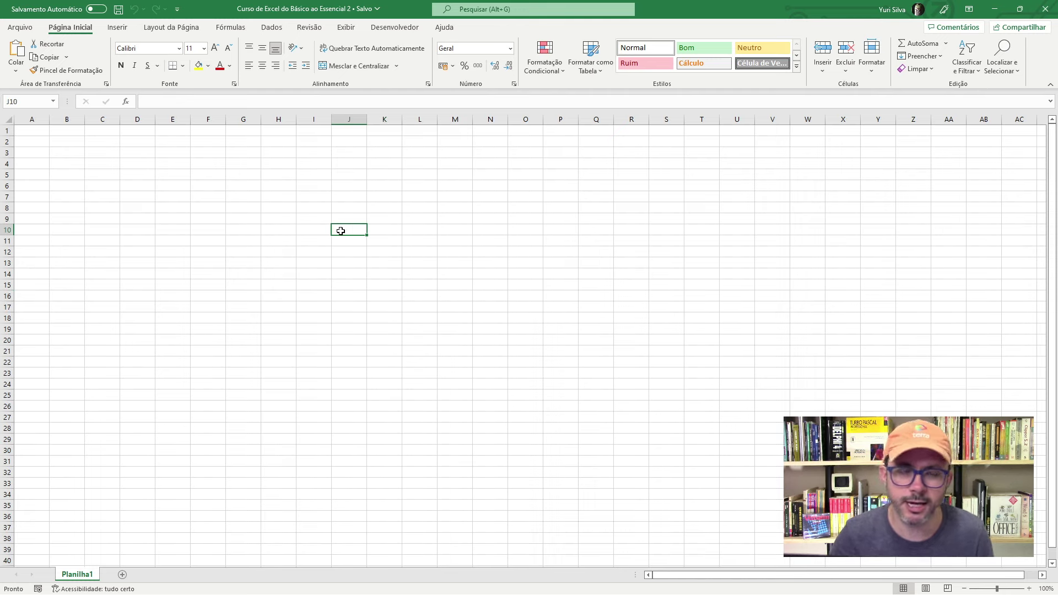
pyautogui.click(119, 10)
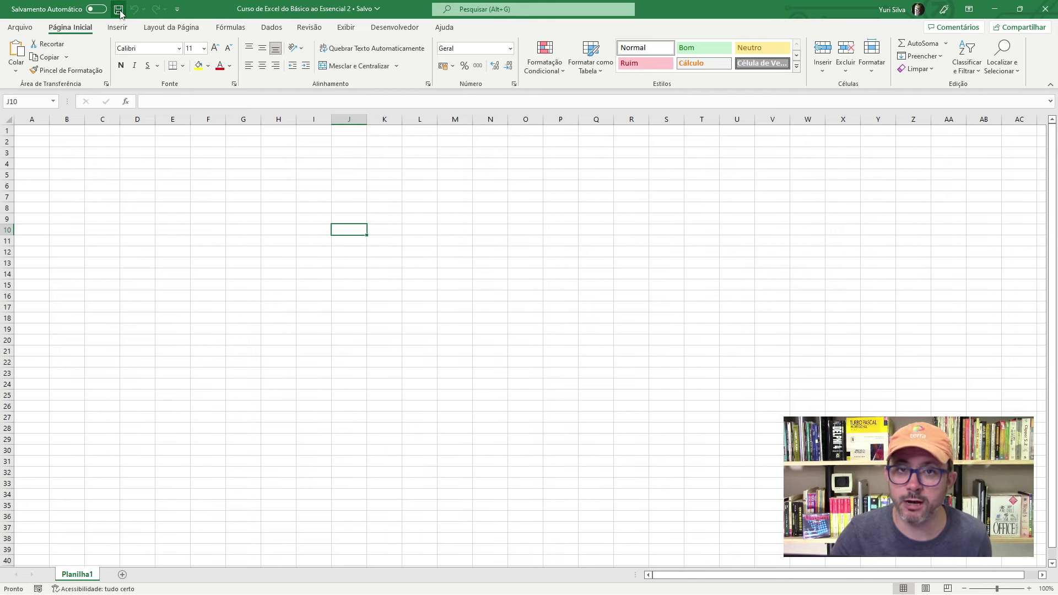
pyautogui.click(303, 183)
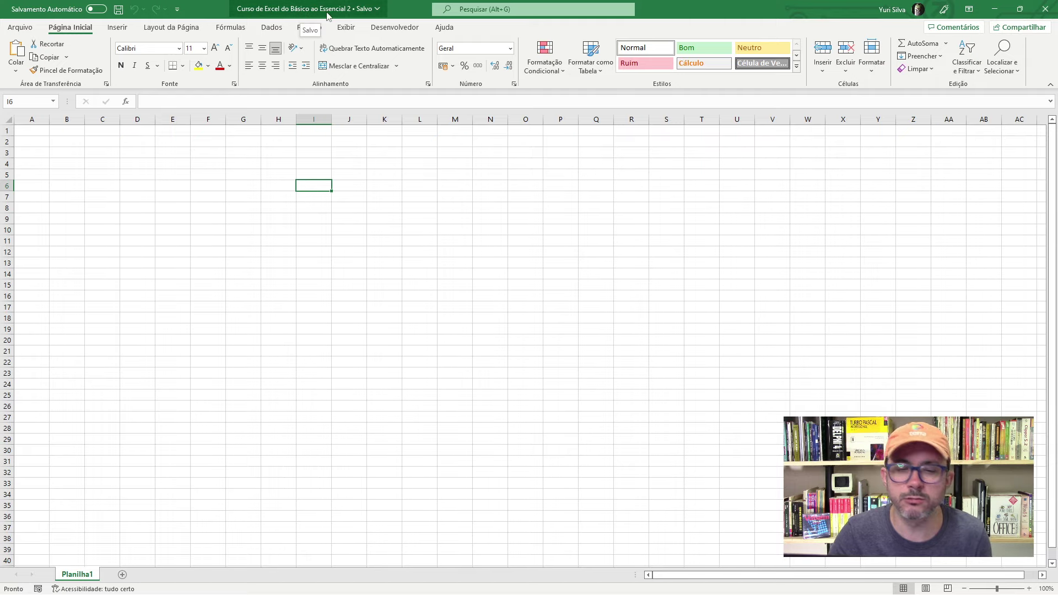
pyautogui.click(327, 319)
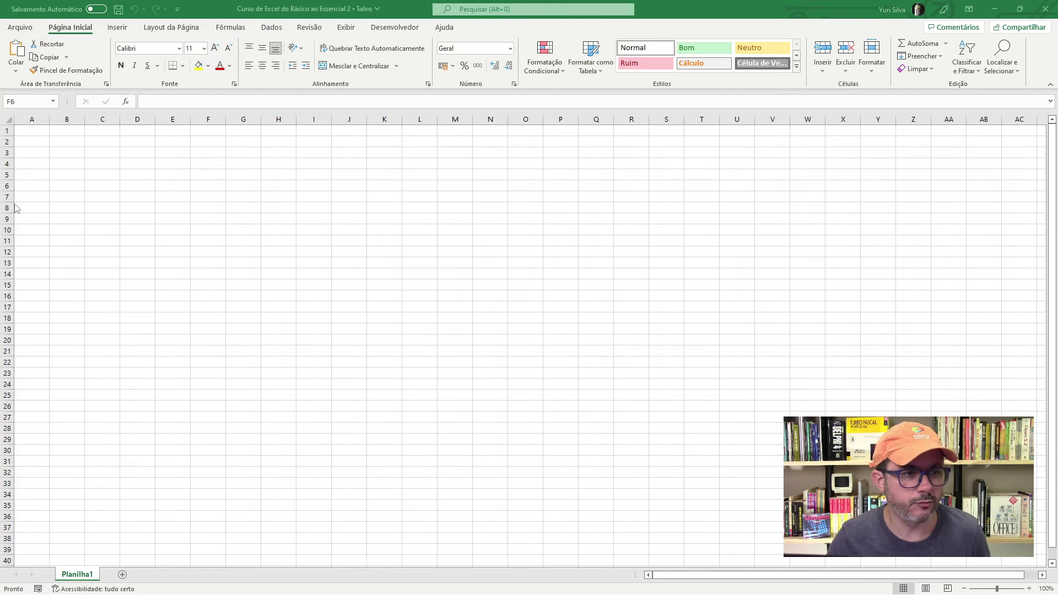
# - Open 'Curso de Excel do Básico ao Essencial' from the Curso de Excel folder
pyautogui.click(22, 29)
pyautogui.click(38, 101)
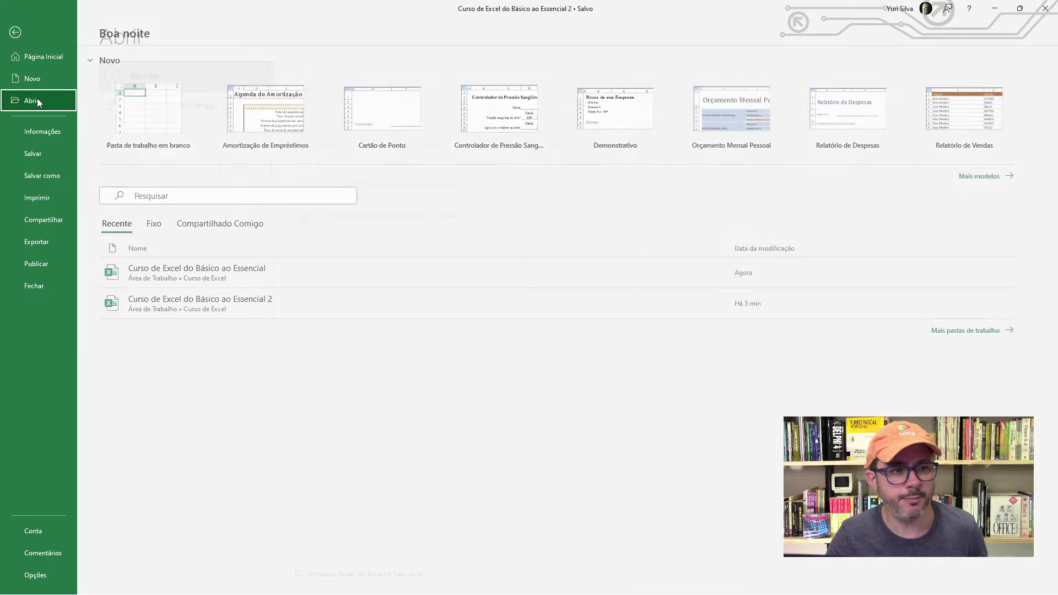
pyautogui.click(173, 239)
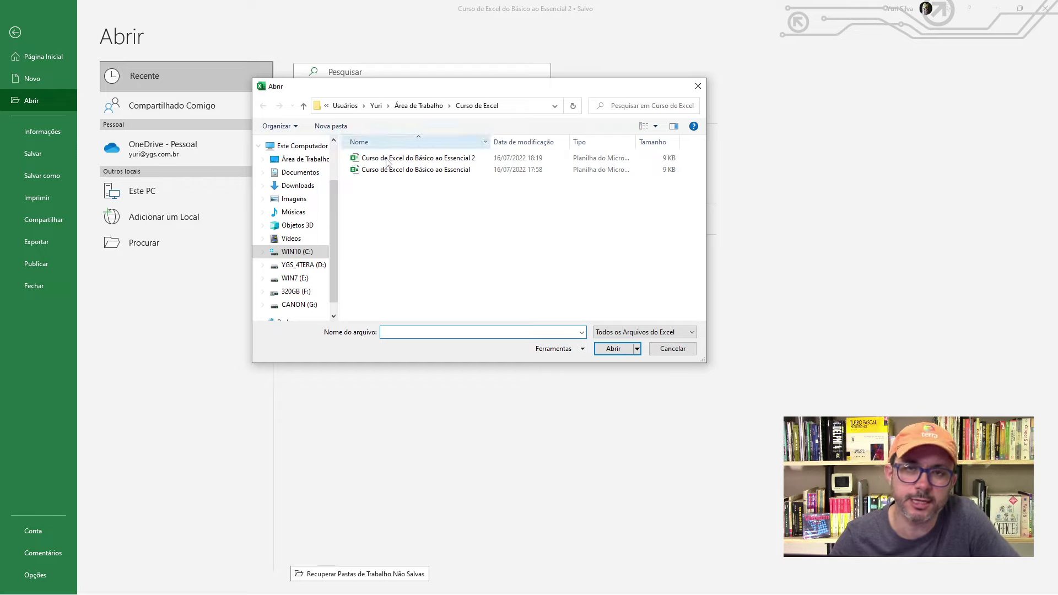
pyautogui.moveTo(508, 90); pyautogui.dragTo(505, 93)
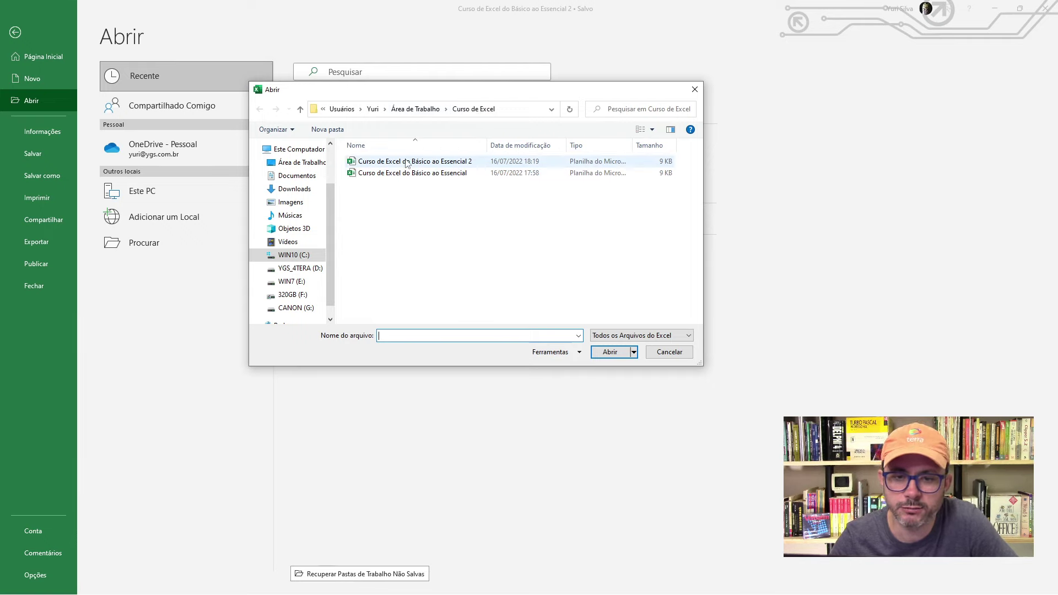
pyautogui.moveTo(409, 161)
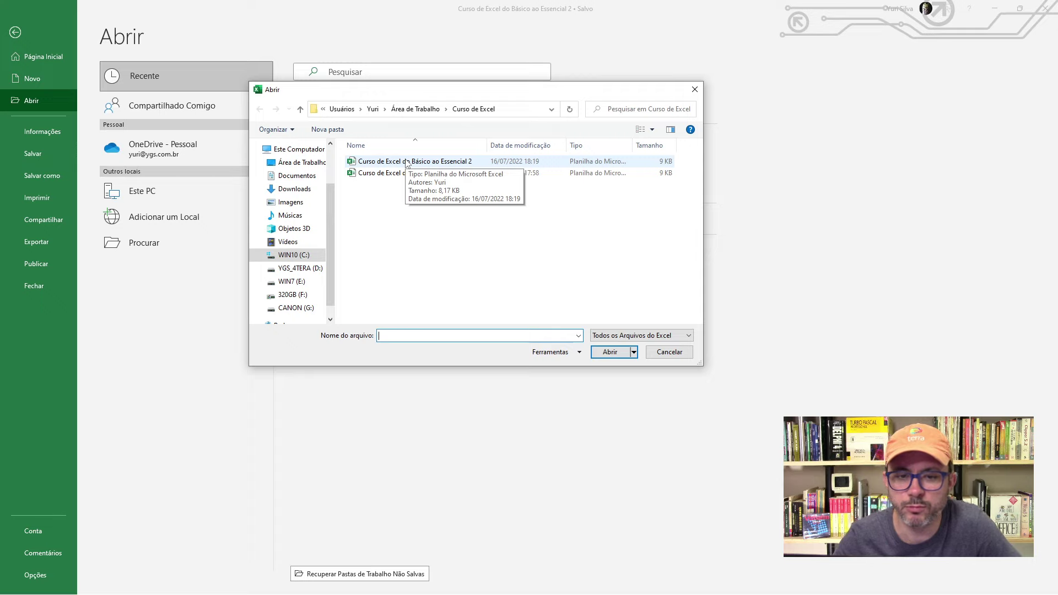
pyautogui.click(394, 175)
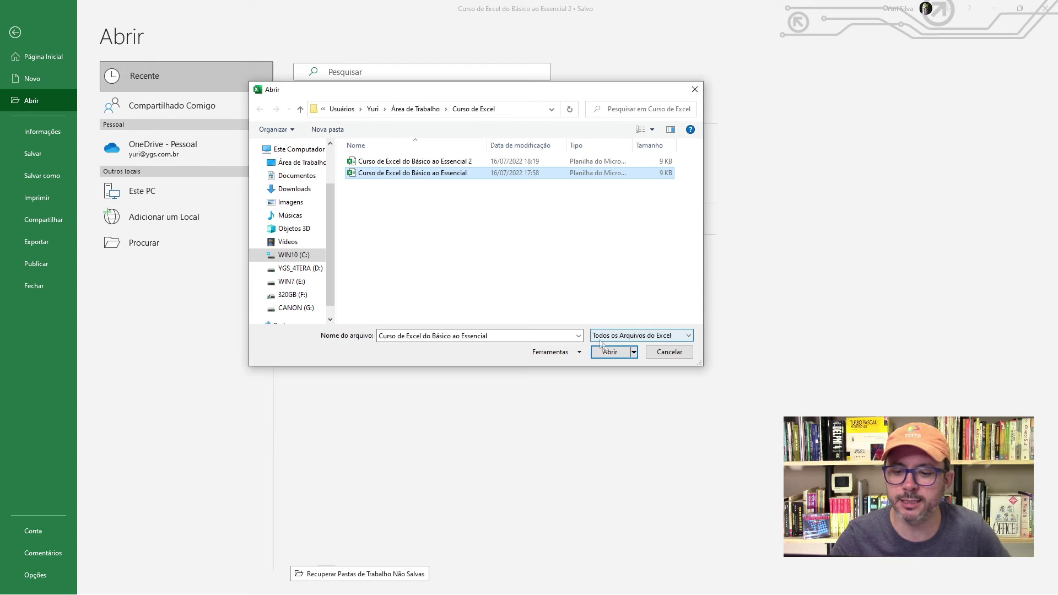
pyautogui.click(607, 353)
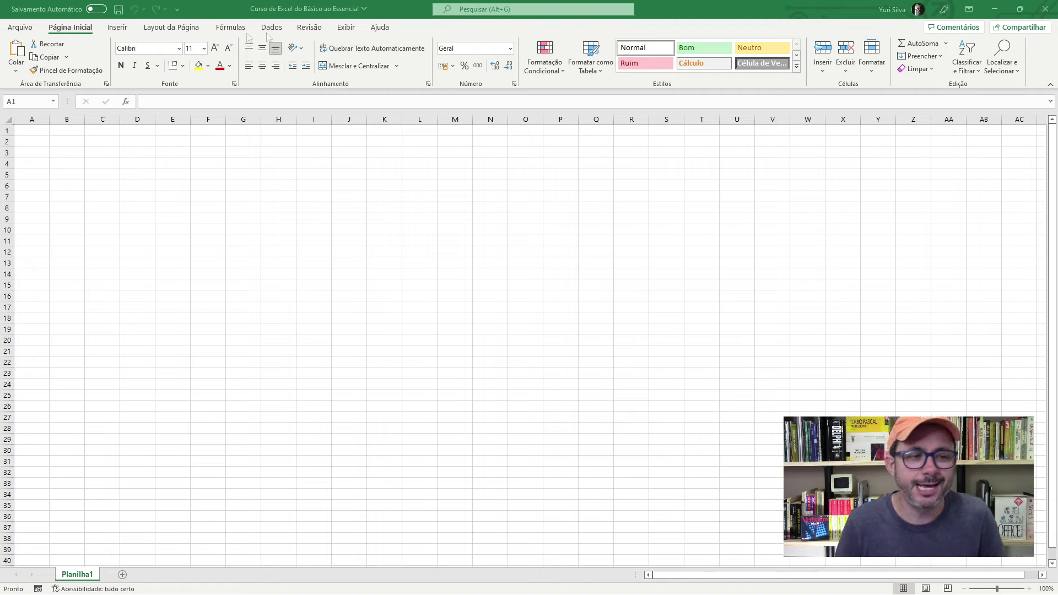
# - Browse the Inserir, Layout da Página, Fórmulas and Dados tabs, ending back on Página Inicial
pyautogui.click(78, 30)
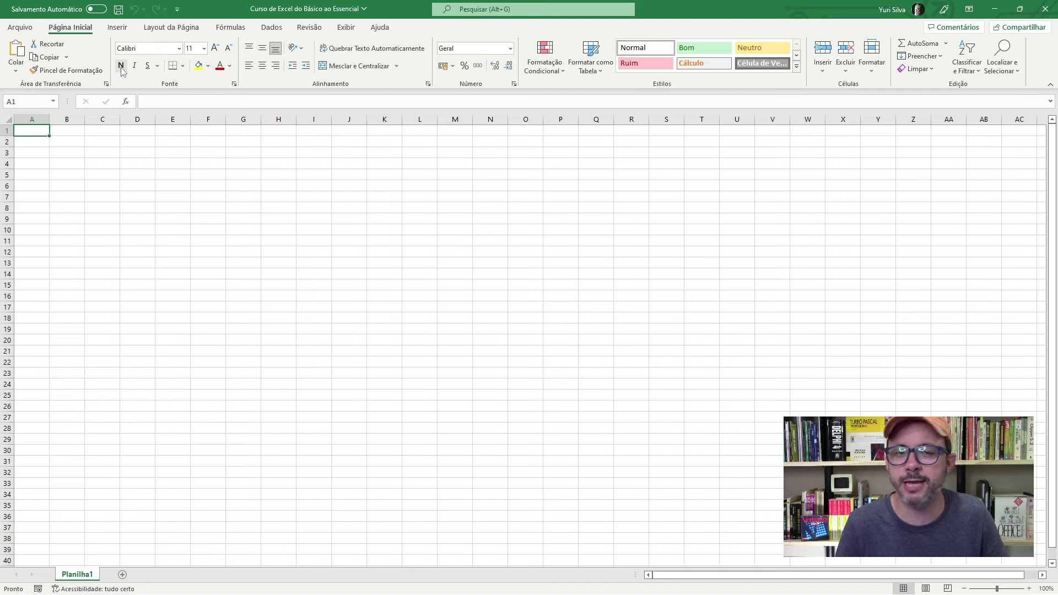
pyautogui.click(117, 28)
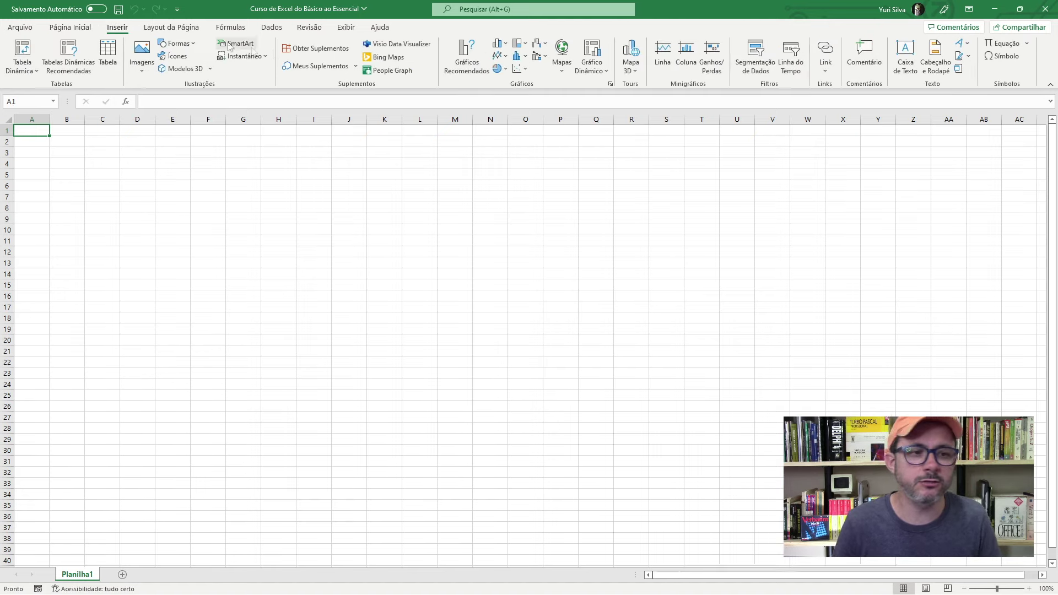
pyautogui.click(172, 27)
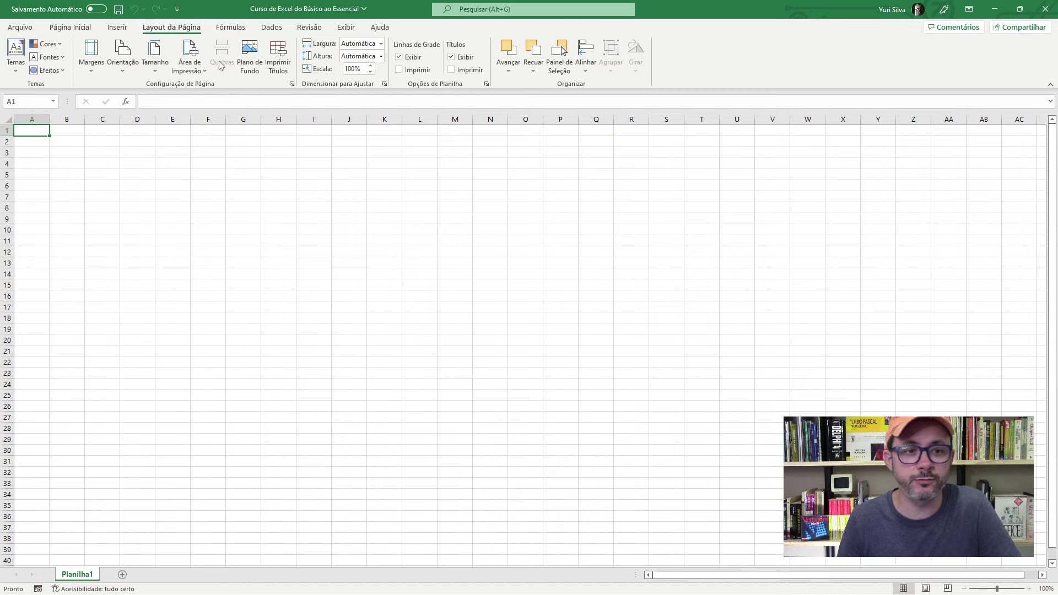
pyautogui.click(231, 27)
pyautogui.click(272, 27)
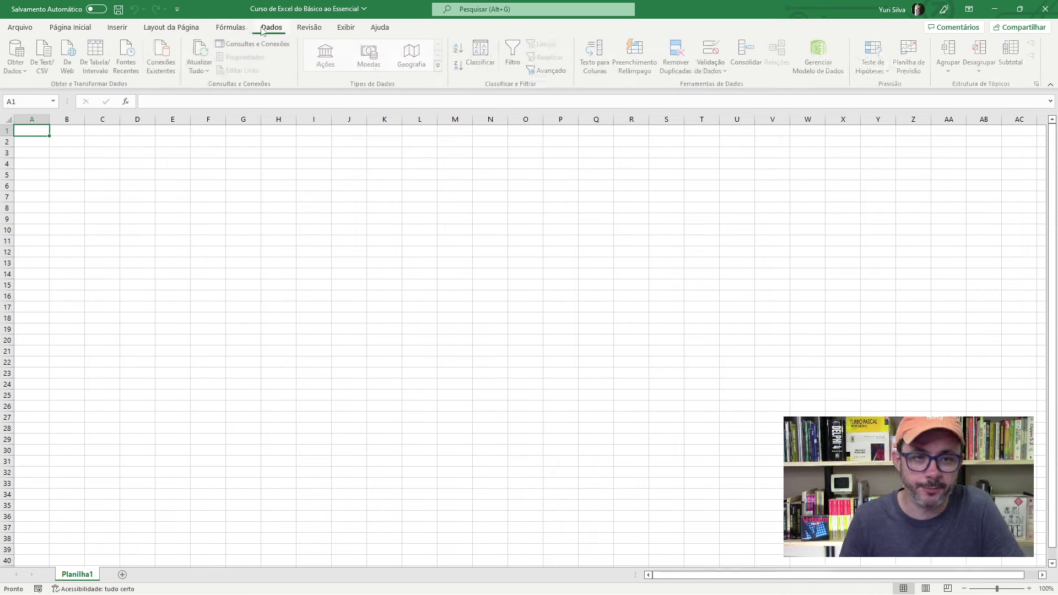
pyautogui.click(74, 28)
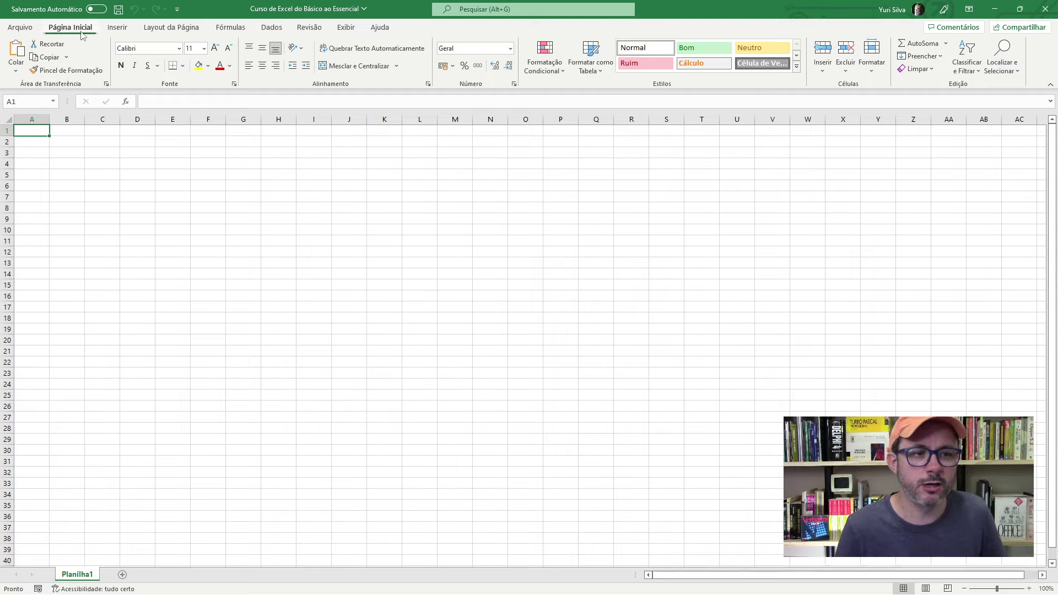
pyautogui.click(117, 29)
pyautogui.click(85, 28)
pyautogui.click(117, 29)
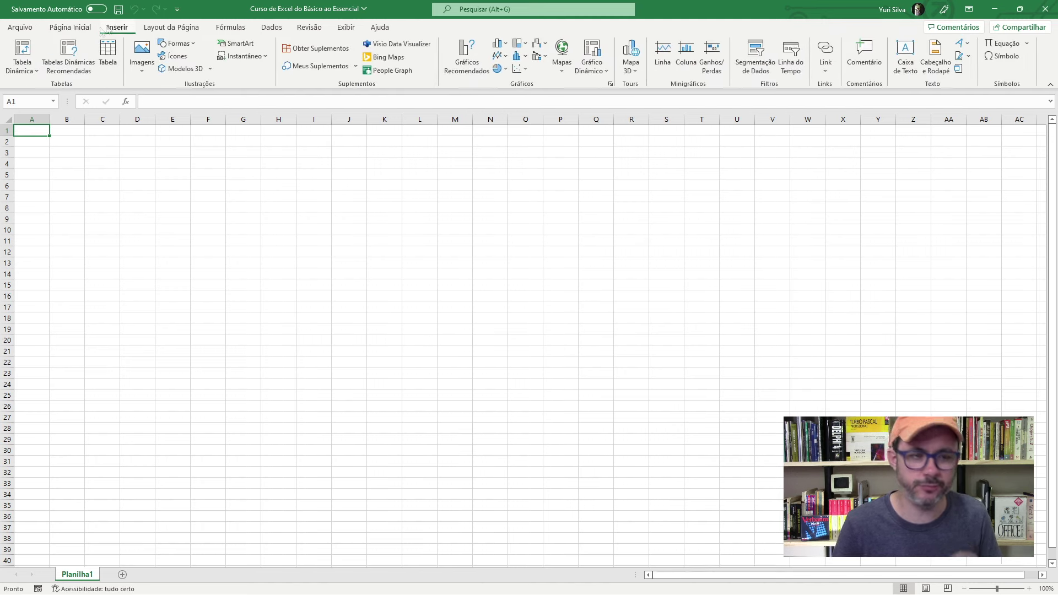
pyautogui.click(77, 28)
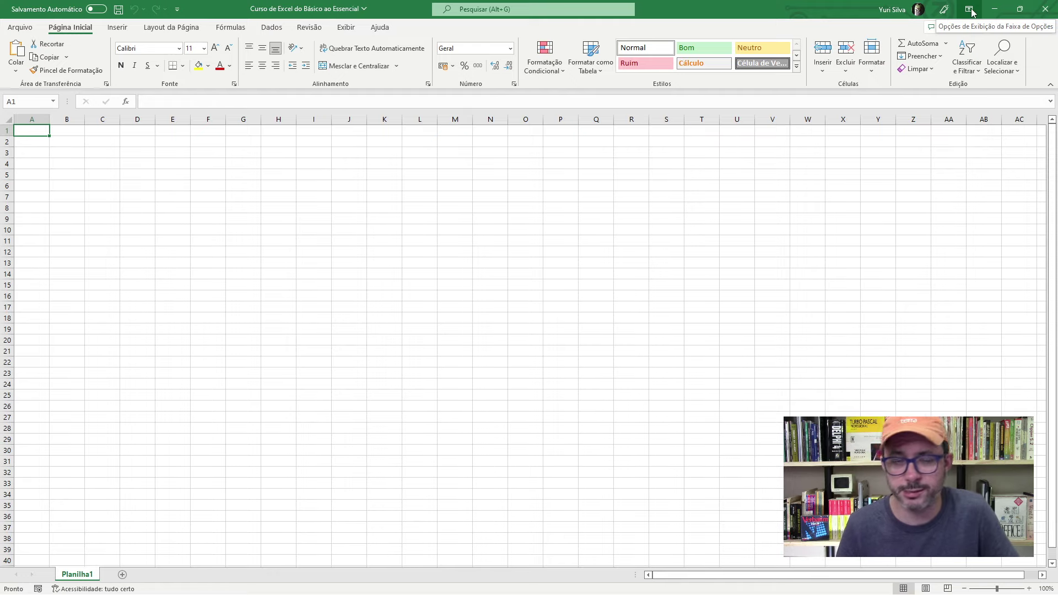
# - Try Auto-hide Ribbon, then Show Tabs mode, peeking at the Home and Insert commands
pyautogui.click(970, 11)
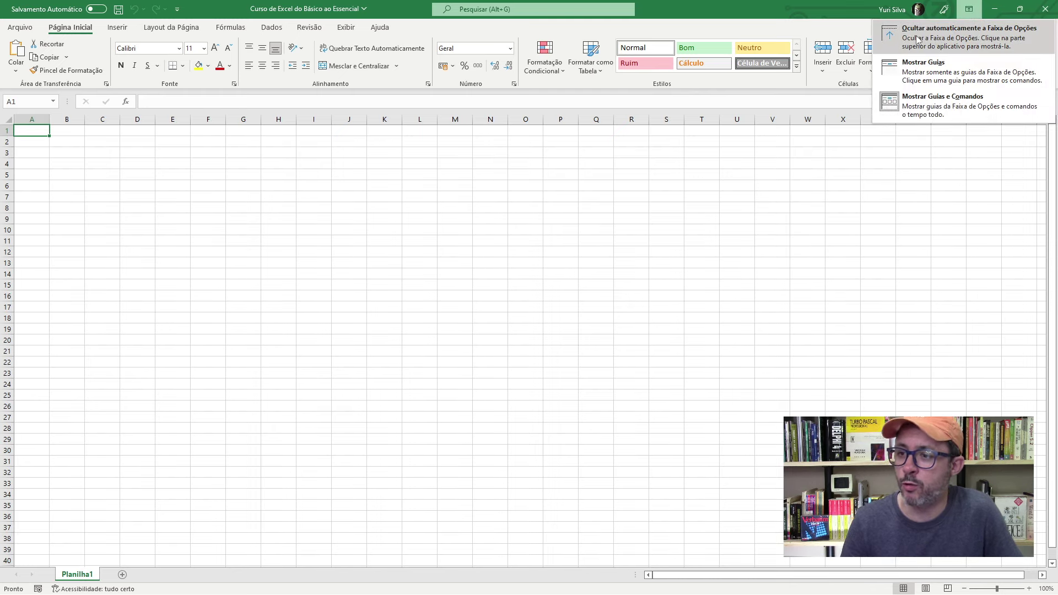
pyautogui.click(963, 39)
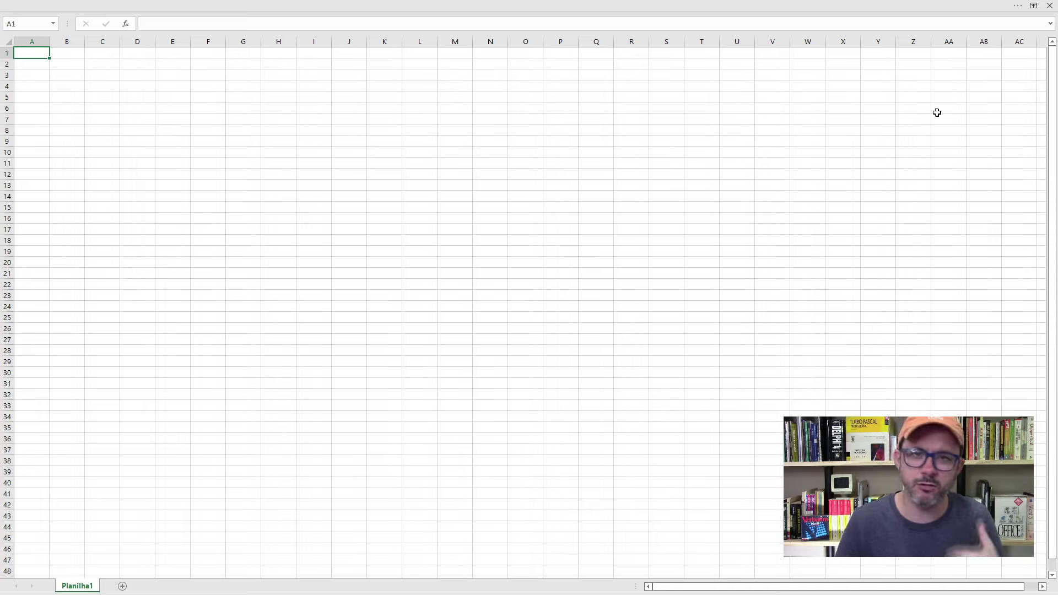
pyautogui.click(1034, 6)
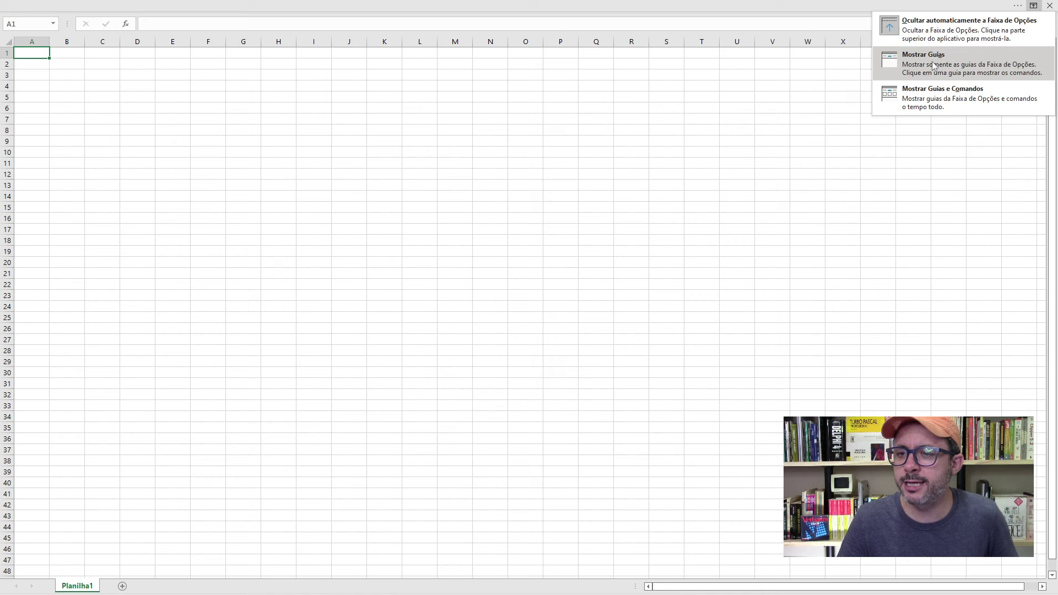
pyautogui.click(935, 65)
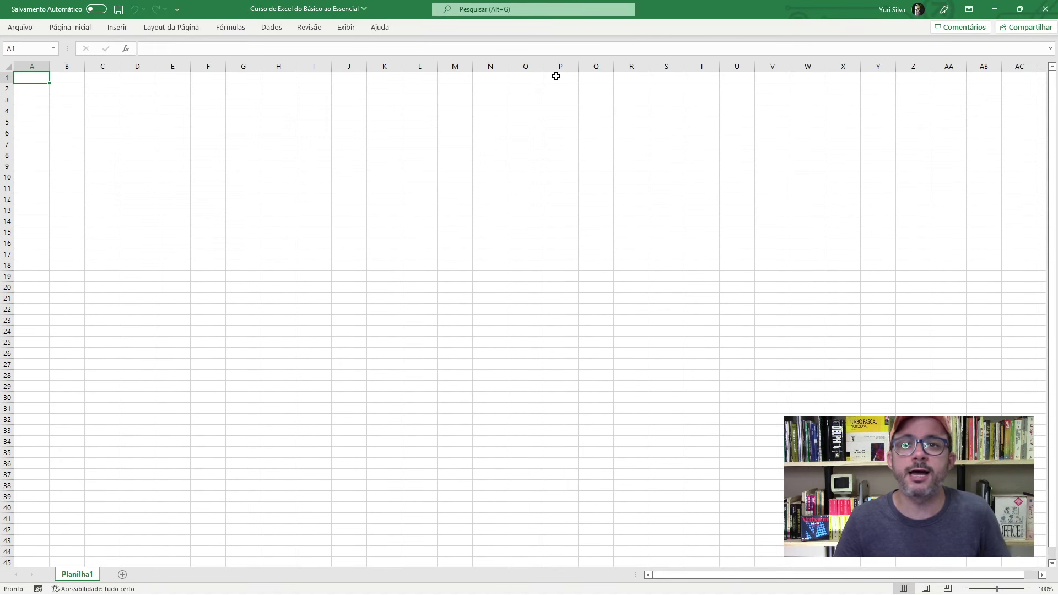
pyautogui.click(63, 30)
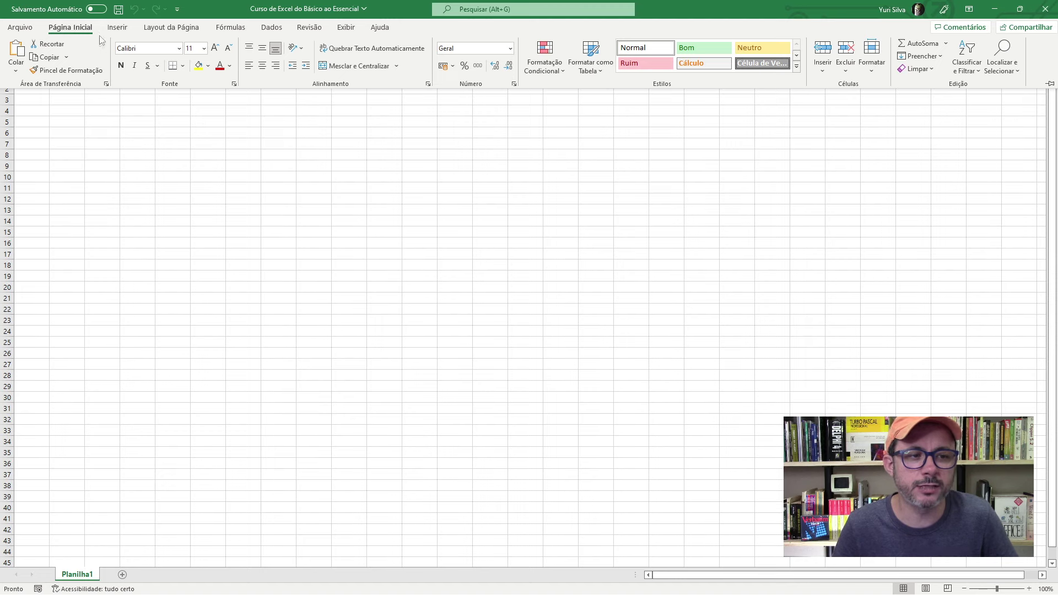
pyautogui.click(114, 28)
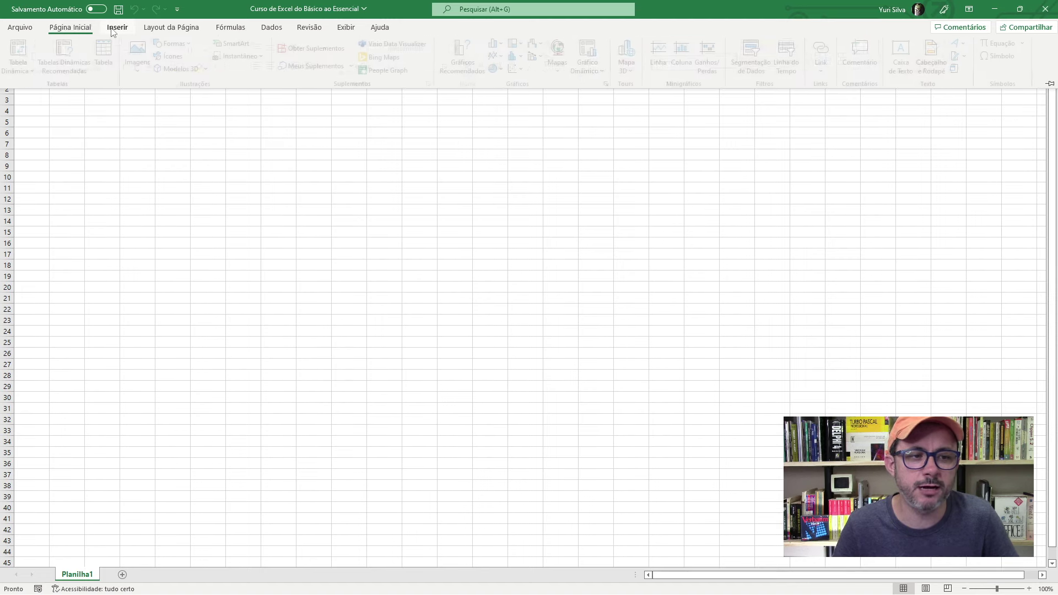
pyautogui.click(393, 173)
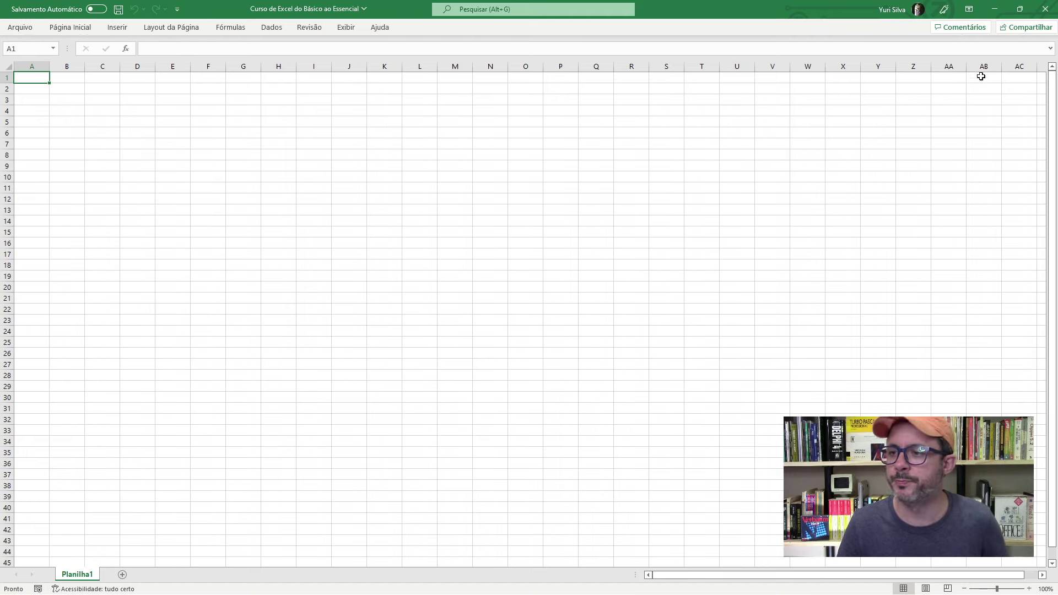
# - Switch the ribbon to Show Tabs and Commands, then select cells I5, L5 and F5
pyautogui.click(969, 9)
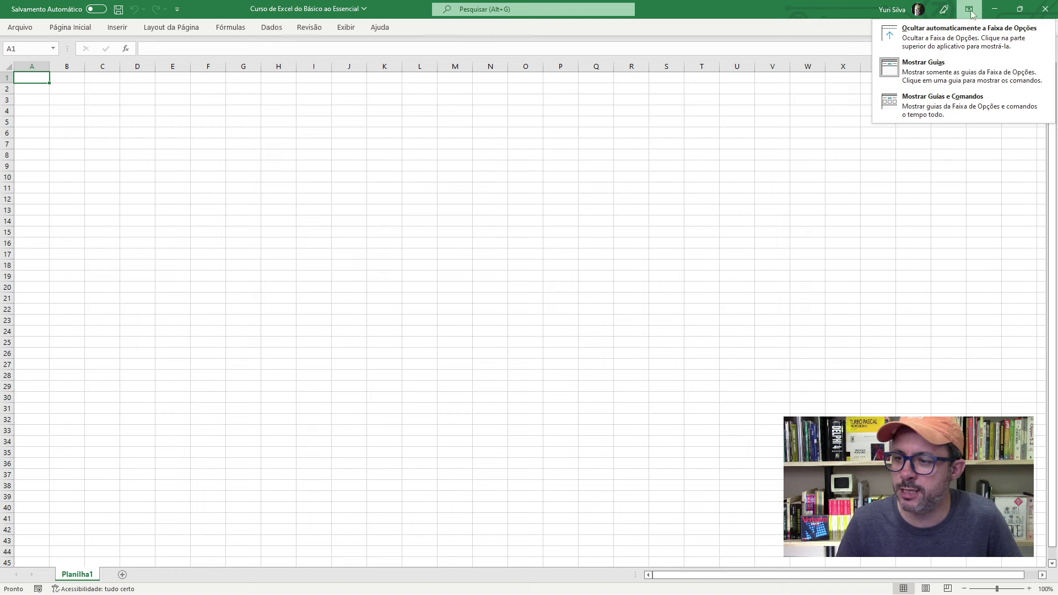
pyautogui.click(928, 103)
pyautogui.click(303, 176)
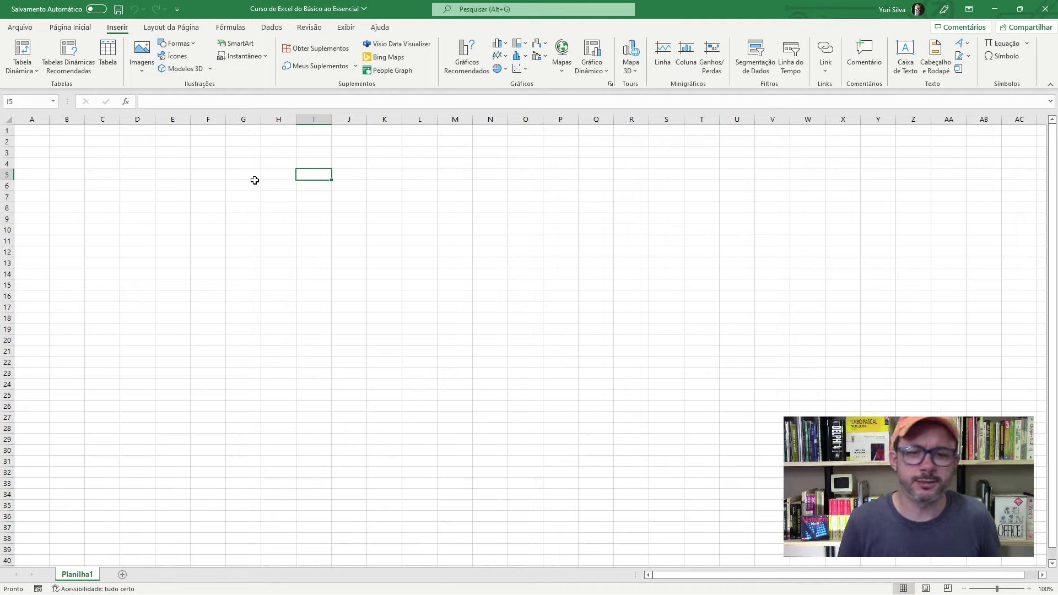
pyautogui.click(418, 175)
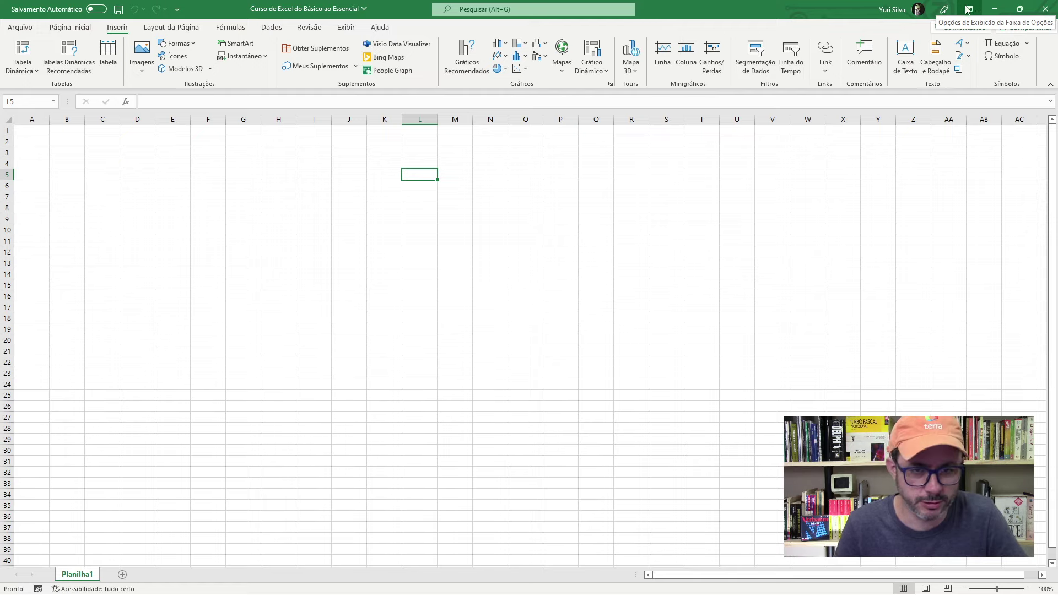
pyautogui.click(197, 172)
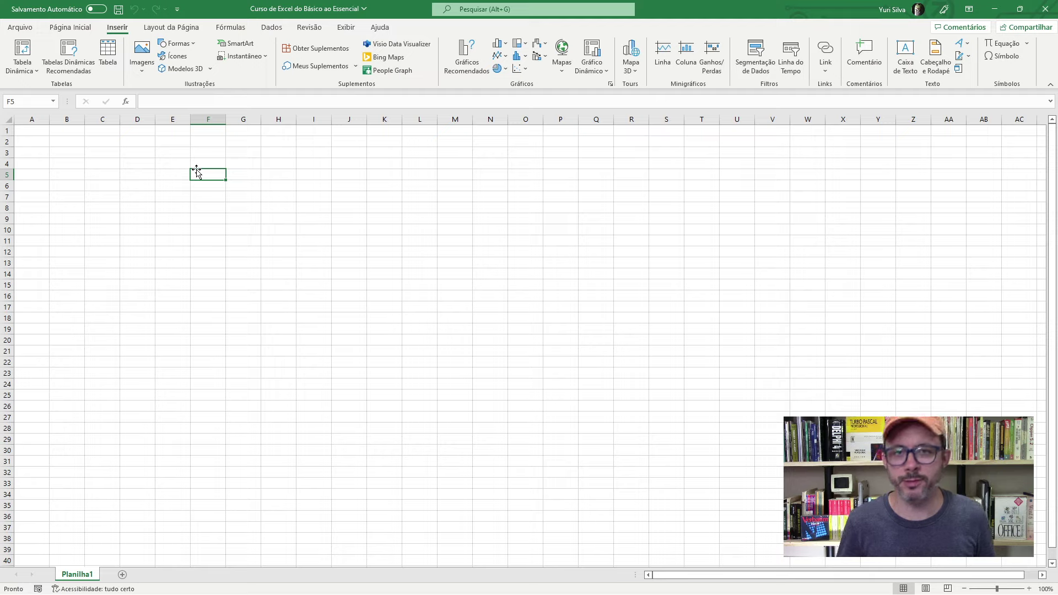
# - Select cells H7, L9, F6 and F8, then zoom the grid to 226%
pyautogui.click(264, 193)
pyautogui.click(415, 223)
pyautogui.click(208, 189)
pyautogui.click(211, 209)
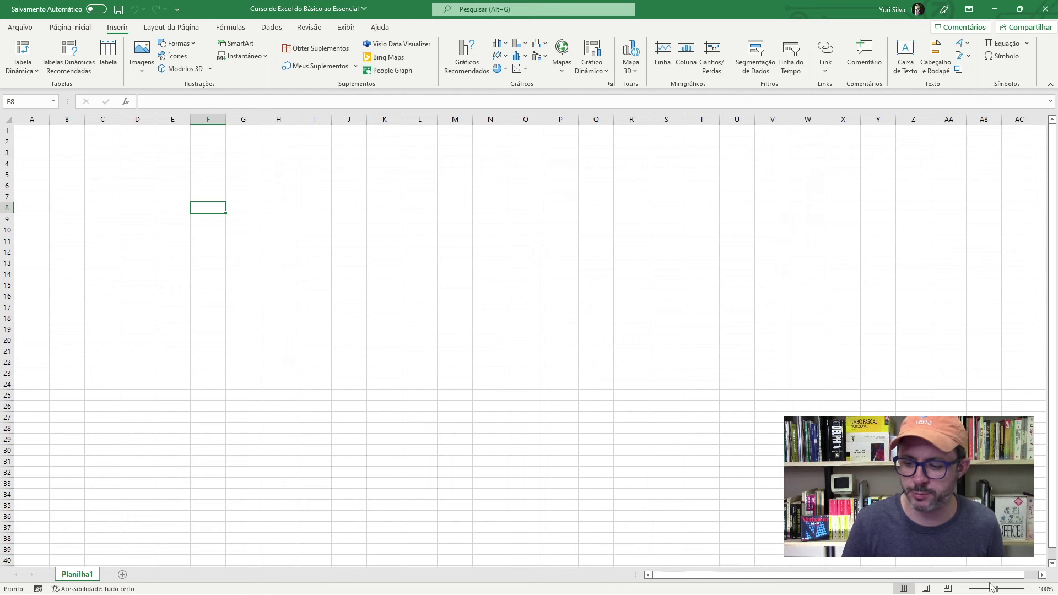
pyautogui.moveTo(998, 589); pyautogui.dragTo(1008, 589)
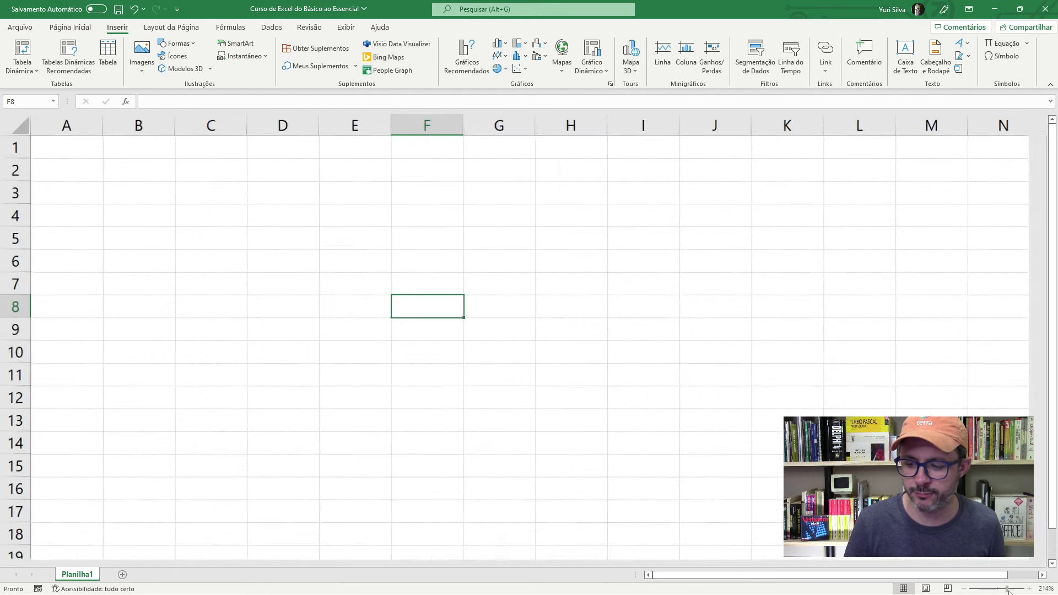
# - Select cell C4, then the whole row 4, the whole column C, and C4 alone
pyautogui.click(306, 232)
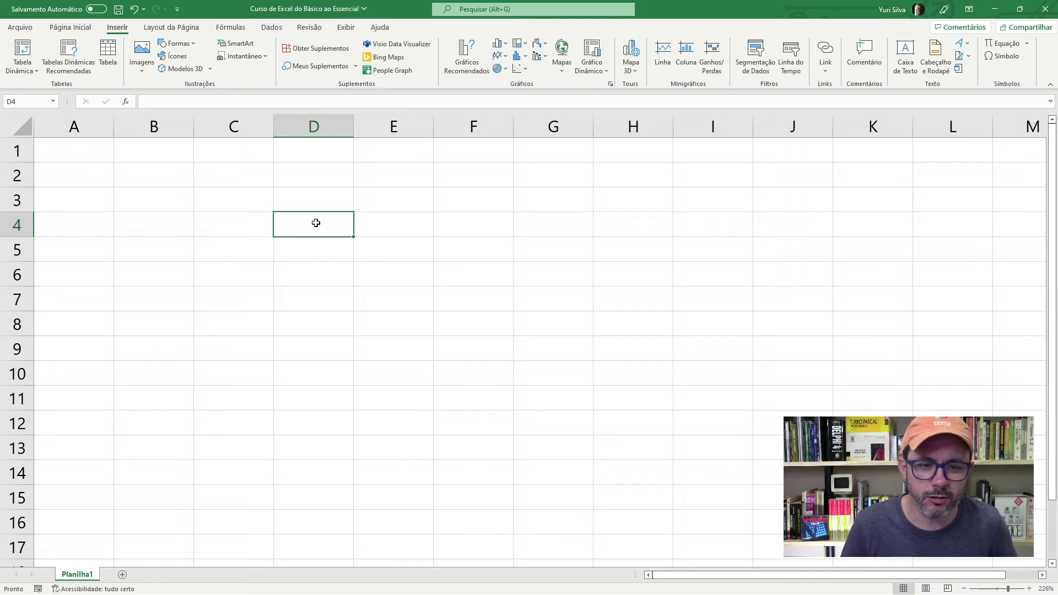
pyautogui.click(382, 226)
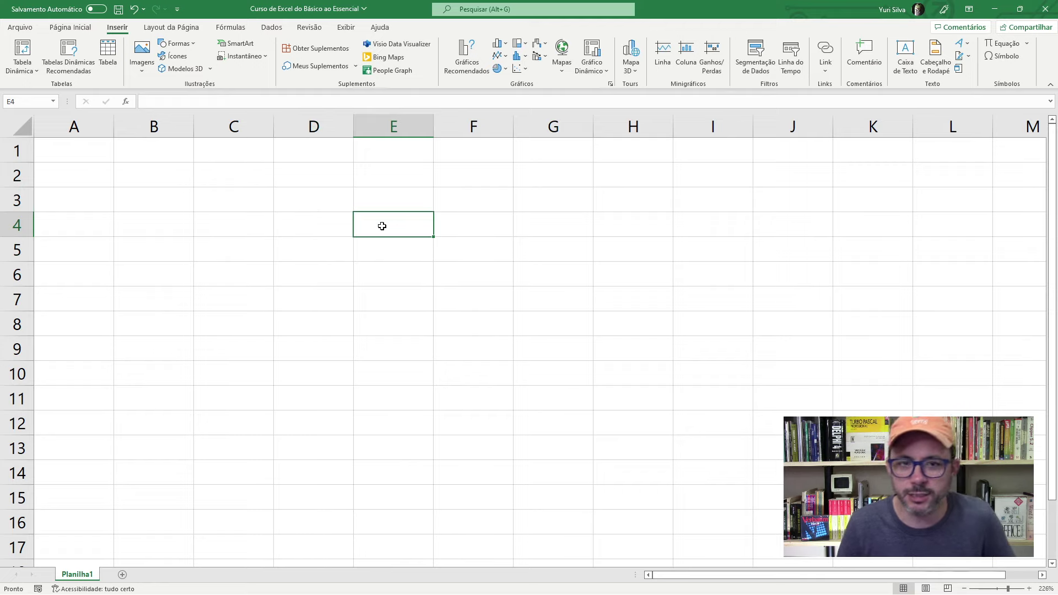
pyautogui.click(256, 226)
pyautogui.click(283, 226)
pyautogui.click(260, 226)
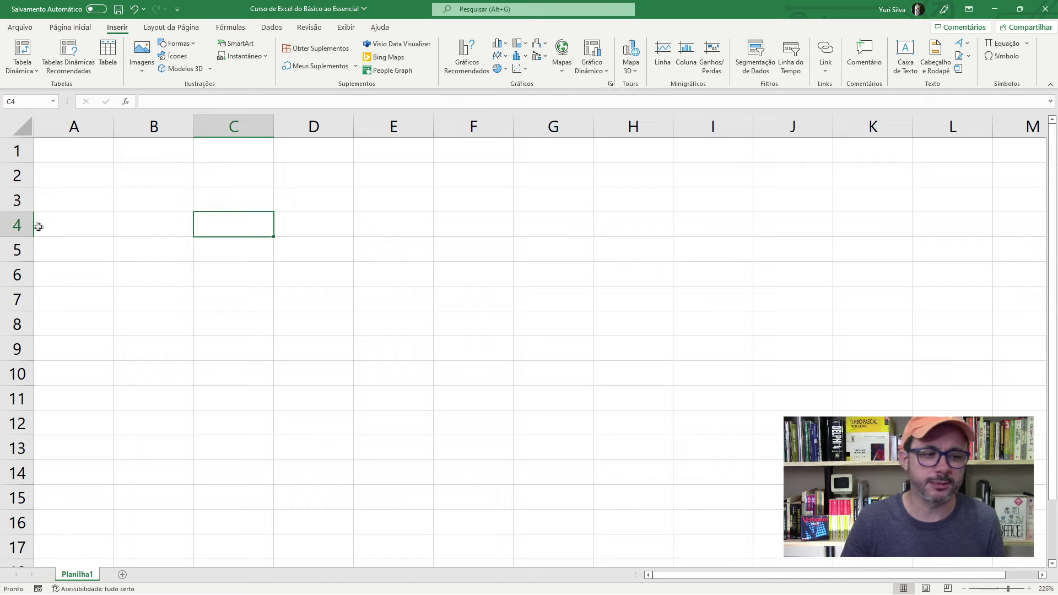
pyautogui.click(18, 225)
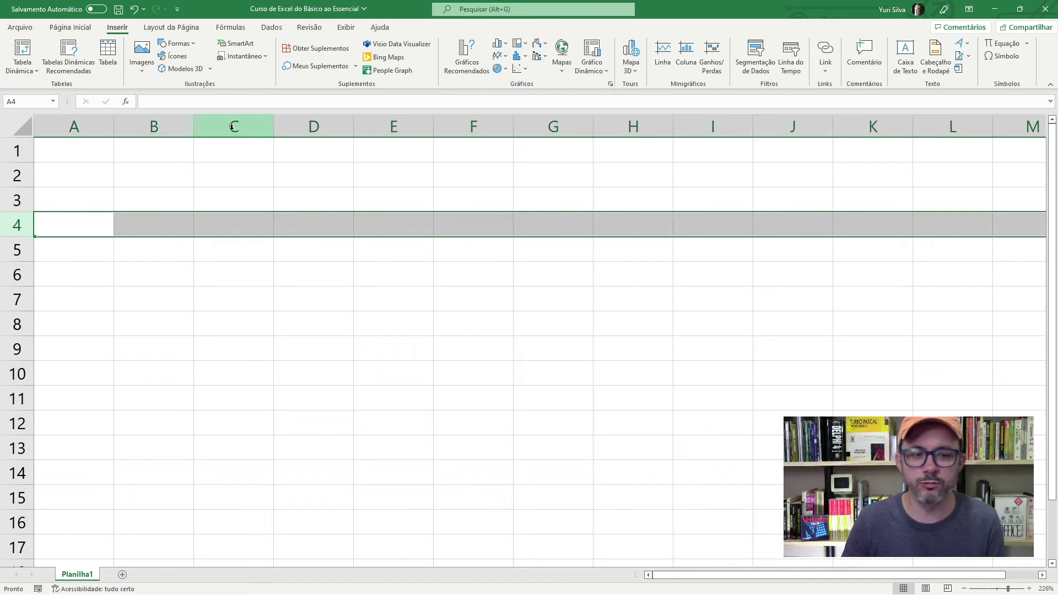
pyautogui.click(232, 127)
pyautogui.click(220, 225)
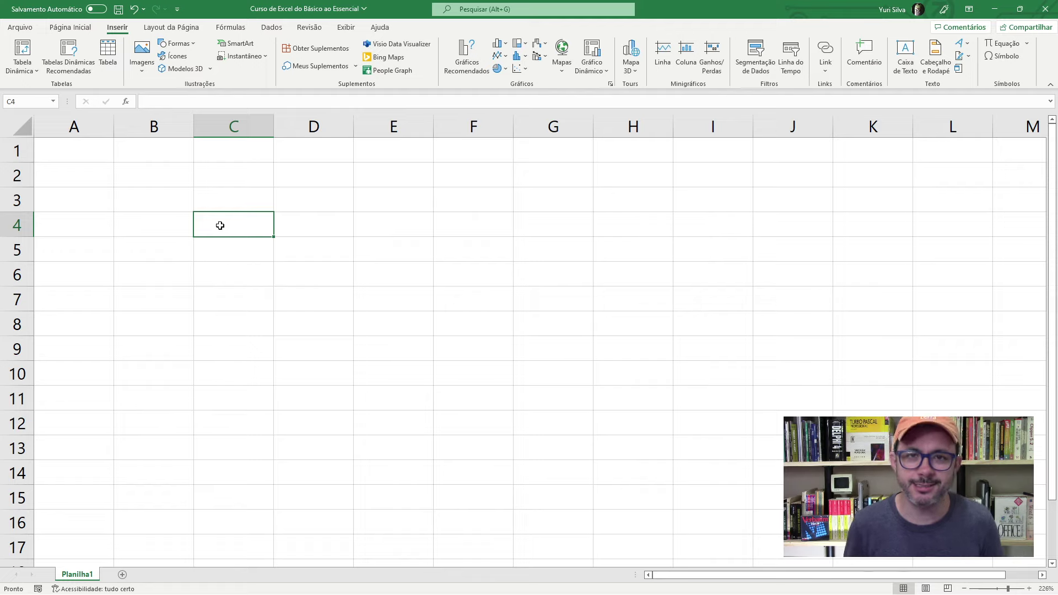
# - Use End+Down to reach the last row of column A, then return to A1
pyautogui.press('Left')
pyautogui.press('Left')
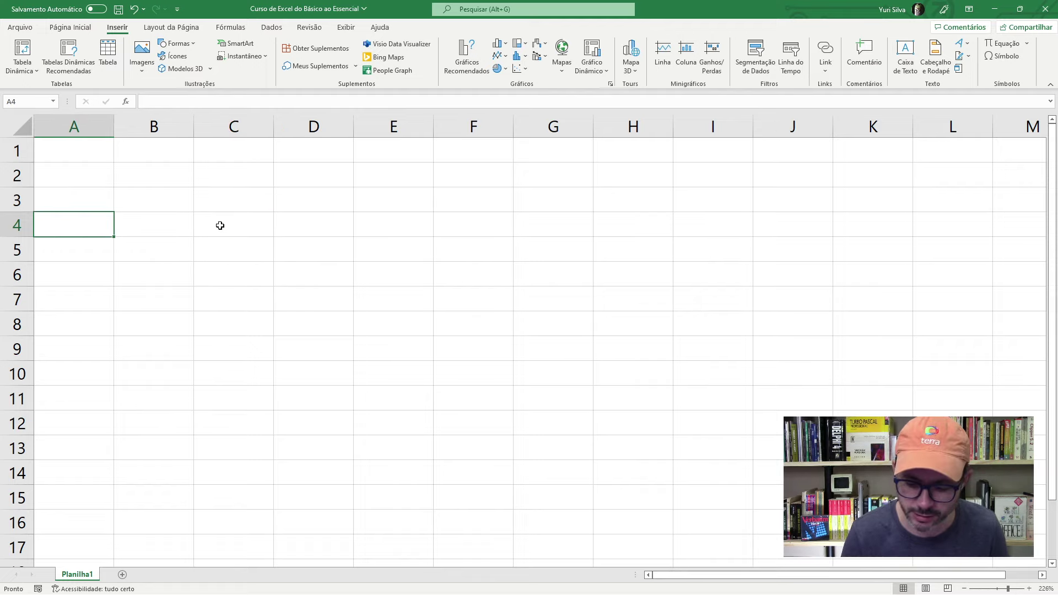
pyautogui.press('End')
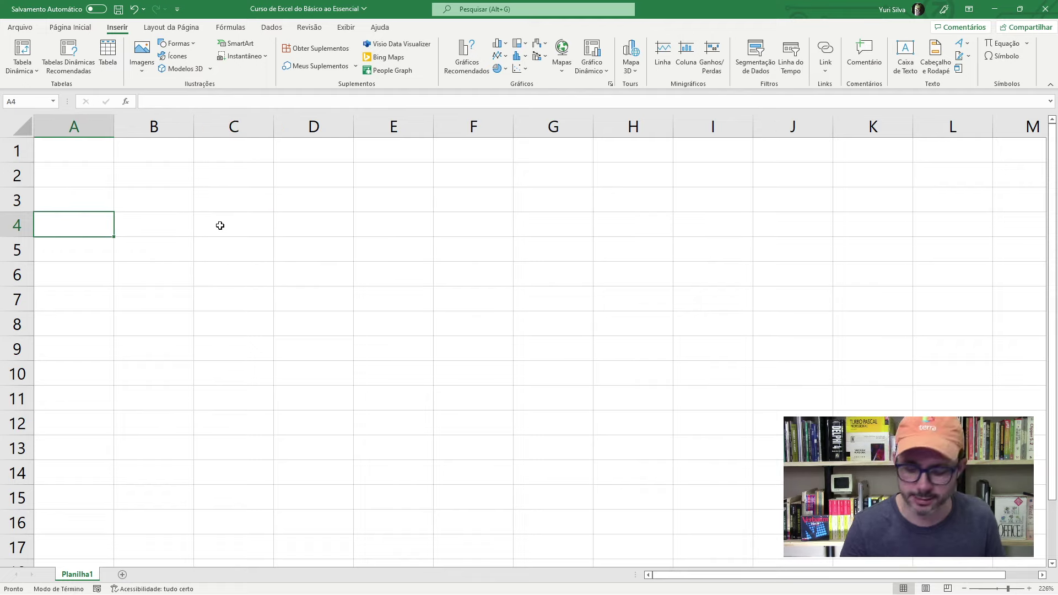
pyautogui.press('Down')
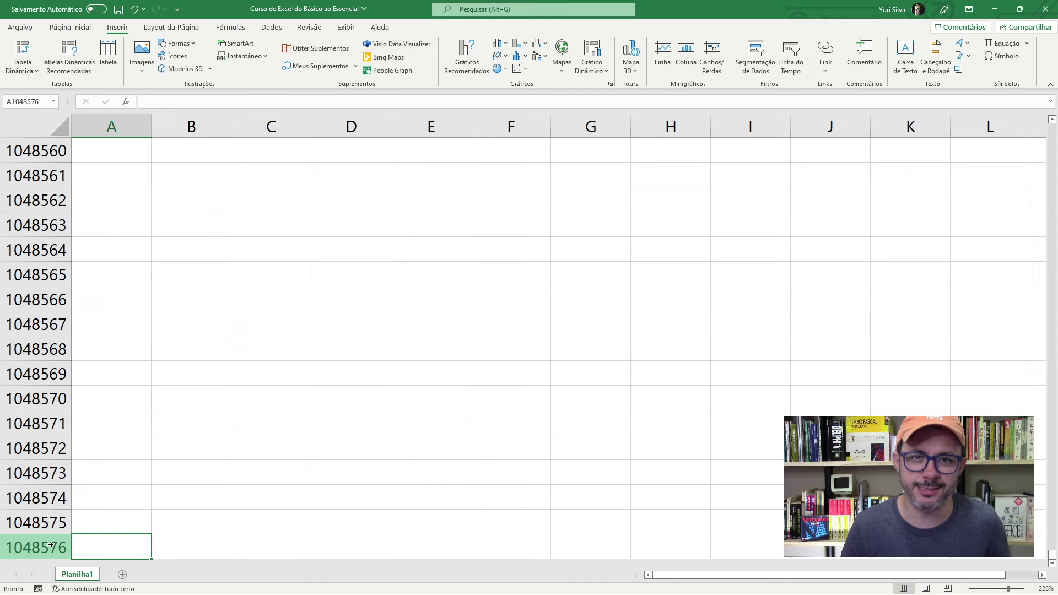
pyautogui.press('End')
pyautogui.press('Up')
pyautogui.press('Down')
pyautogui.press('Up')
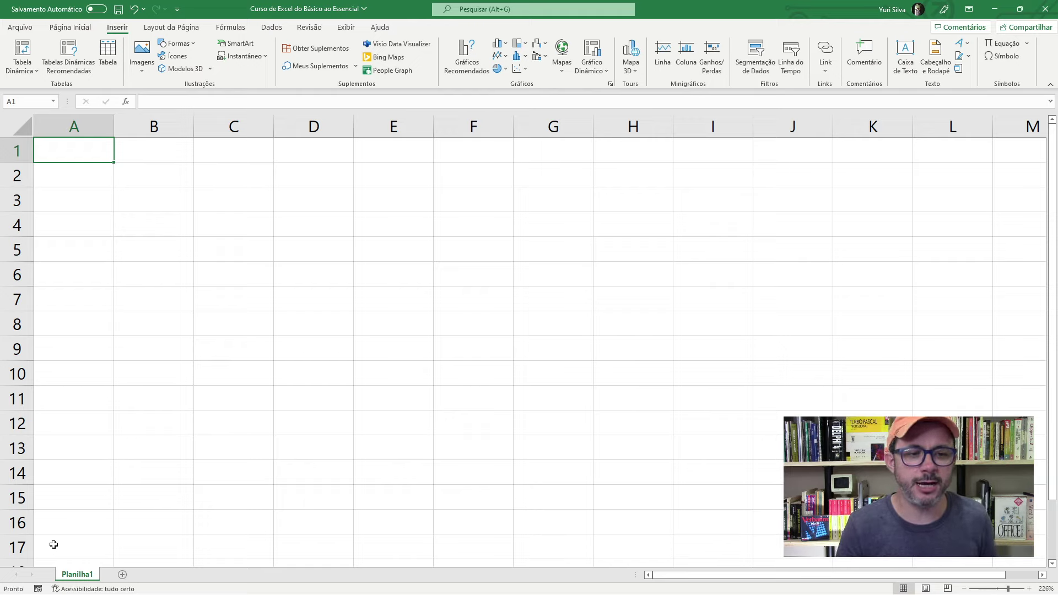
# - Reach the last column XFD with End+Right, then jump from XFD16 back to column A with Ctrl+Left
pyautogui.press('Right')
pyautogui.press('Right')
pyautogui.press('Right')
pyautogui.press('Right')
pyautogui.press('Right')
pyautogui.press('Right')
pyautogui.press('Right')
pyautogui.press('Right')
pyautogui.press('Right')
pyautogui.press('Right')
pyautogui.press('Right')
pyautogui.press('Right')
pyautogui.press('Right')
pyautogui.press('Right')
pyautogui.press('Right')
pyautogui.press('Right')
pyautogui.press('Right')
pyautogui.press('Right')
pyautogui.press('Right')
pyautogui.press('Right')
pyautogui.press('Right')
pyautogui.press('Right')
pyautogui.press('Right')
pyautogui.press('Right')
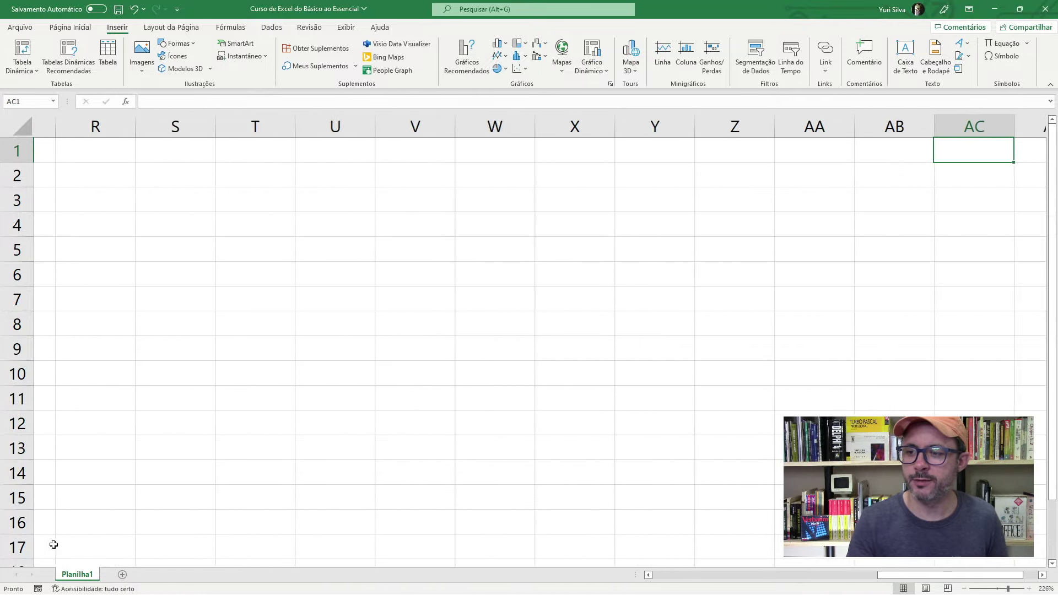
pyautogui.press('Right')
pyautogui.press('Left')
pyautogui.press('Left')
pyautogui.press('Left')
pyautogui.press('Left')
pyautogui.press('Right')
pyautogui.press('Left')
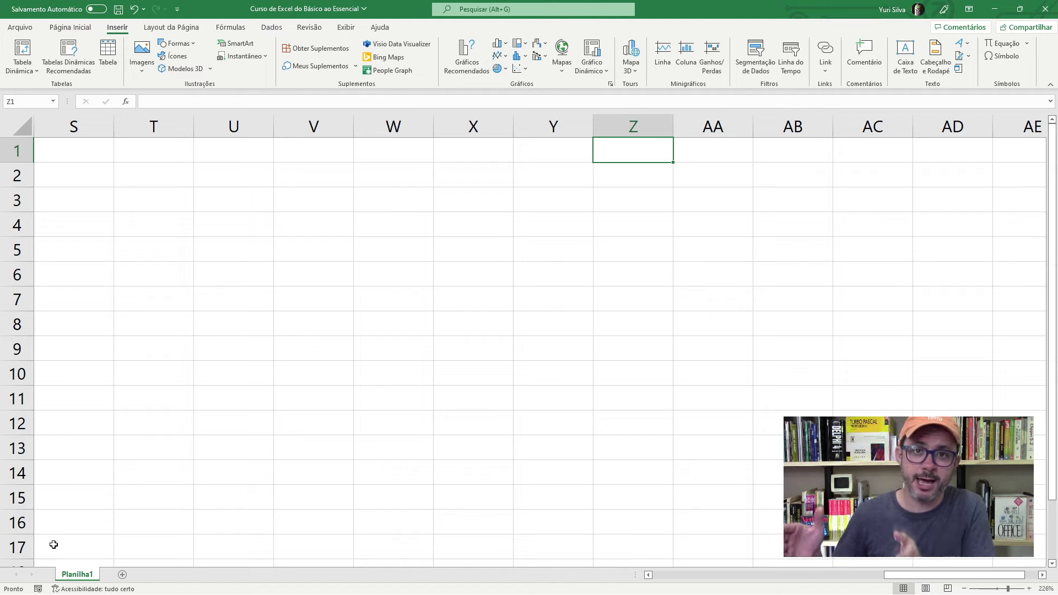
pyautogui.press('End')
pyautogui.press('Right')
pyautogui.moveTo(53, 545); pyautogui.dragTo(54, 573)
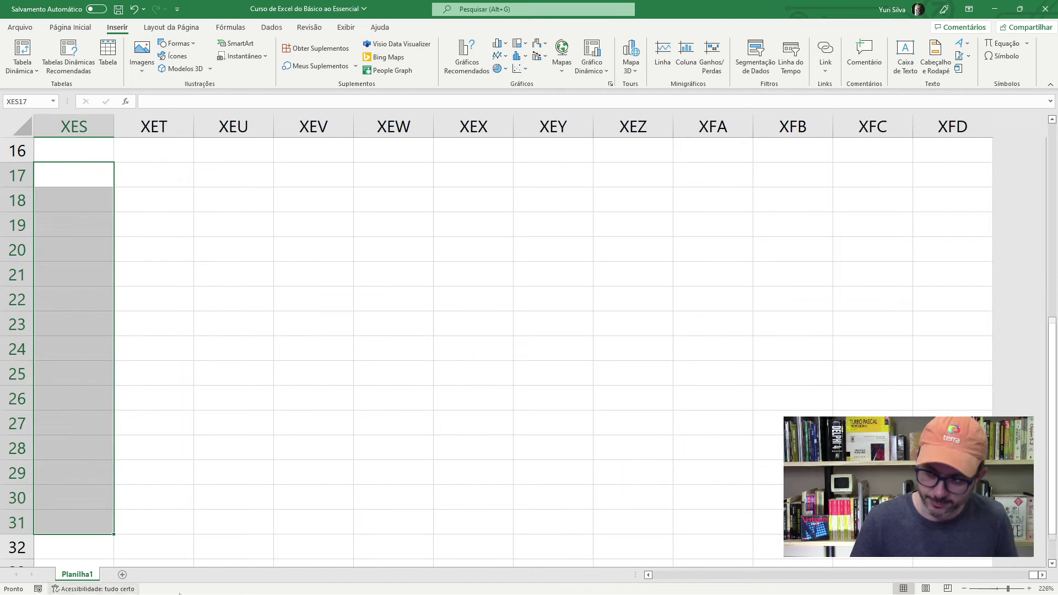
pyautogui.click(904, 226)
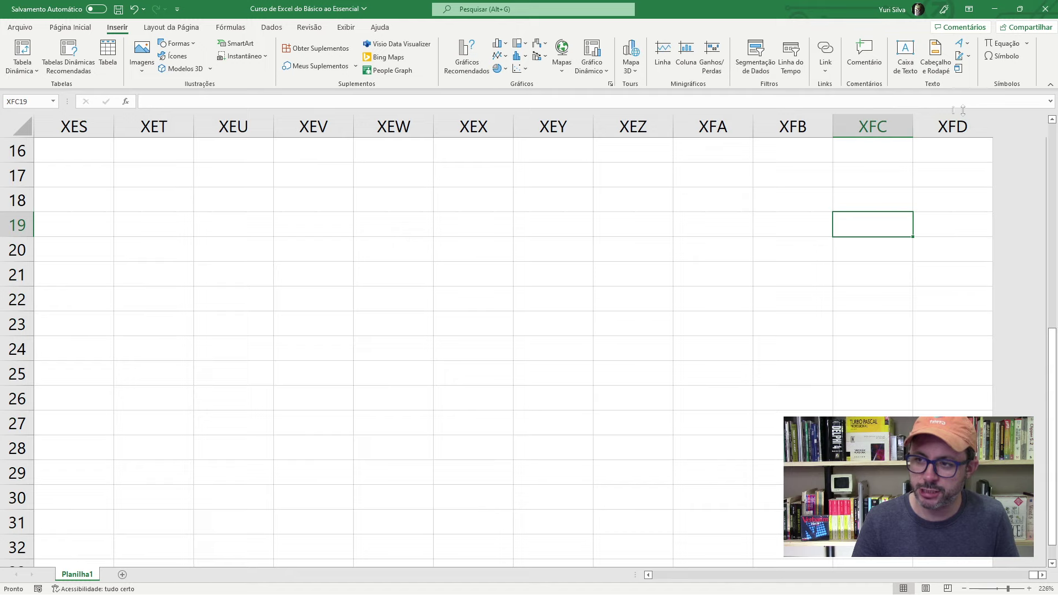
pyautogui.click(923, 157)
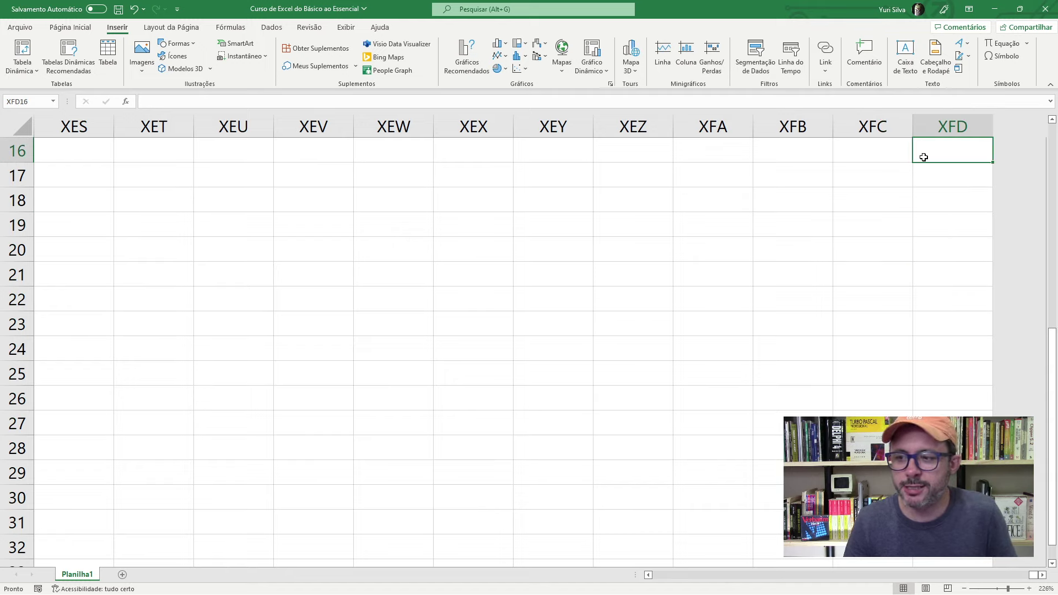
pyautogui.hotkey('ctrl', 'Left')
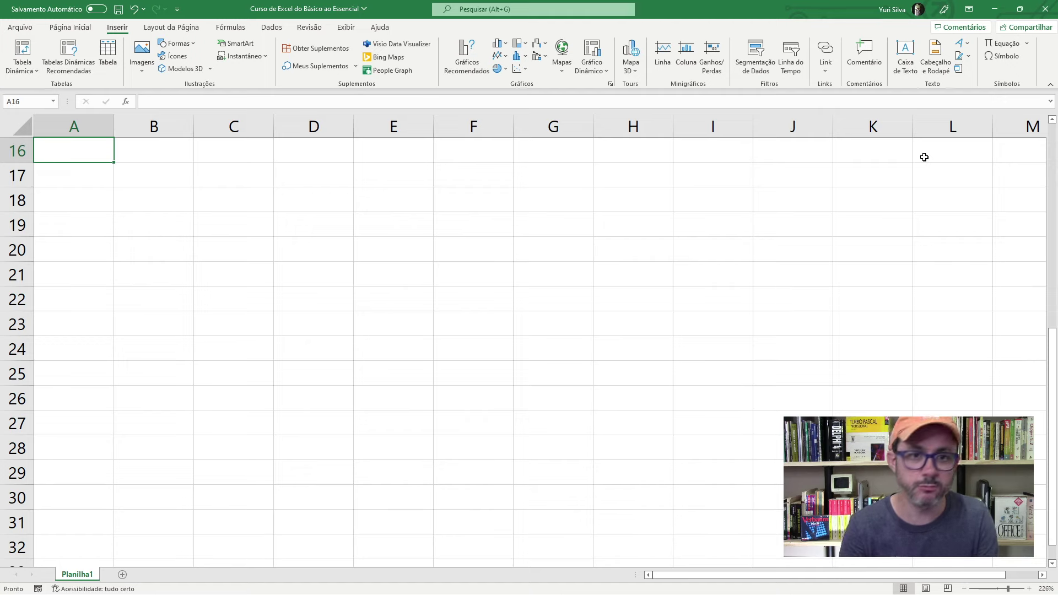
# - Return to cell A1 with Ctrl+Home, then move to cells near C3 and D4
pyautogui.hotkey('ctrl', 'Home')
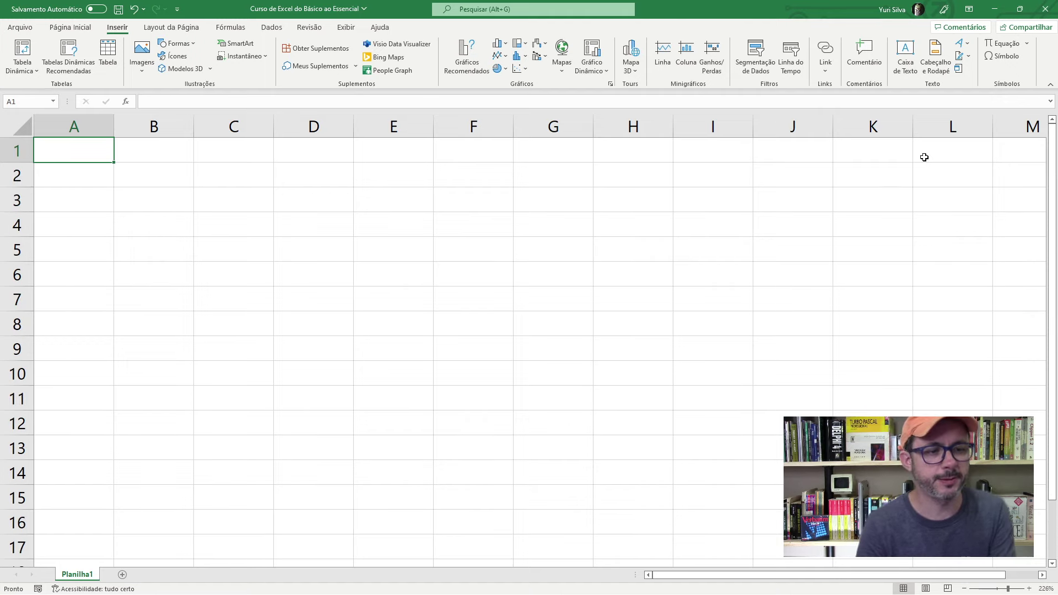
pyautogui.press('Right')
pyautogui.press('Right')
pyautogui.press('Down')
pyautogui.press('Down')
pyautogui.press('Down')
pyautogui.press('Up')
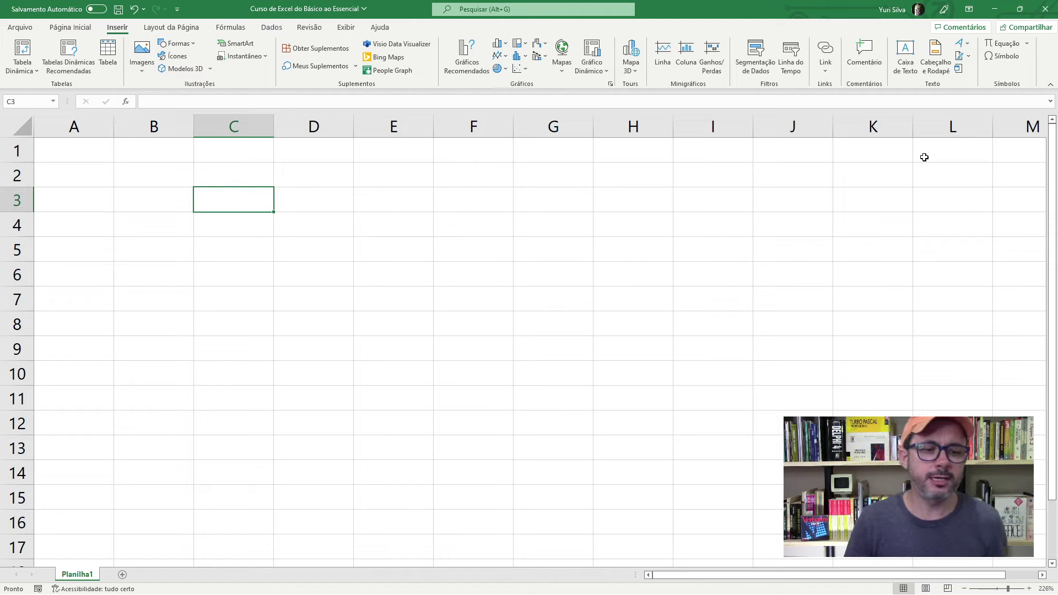
pyautogui.click(243, 227)
pyautogui.click(292, 221)
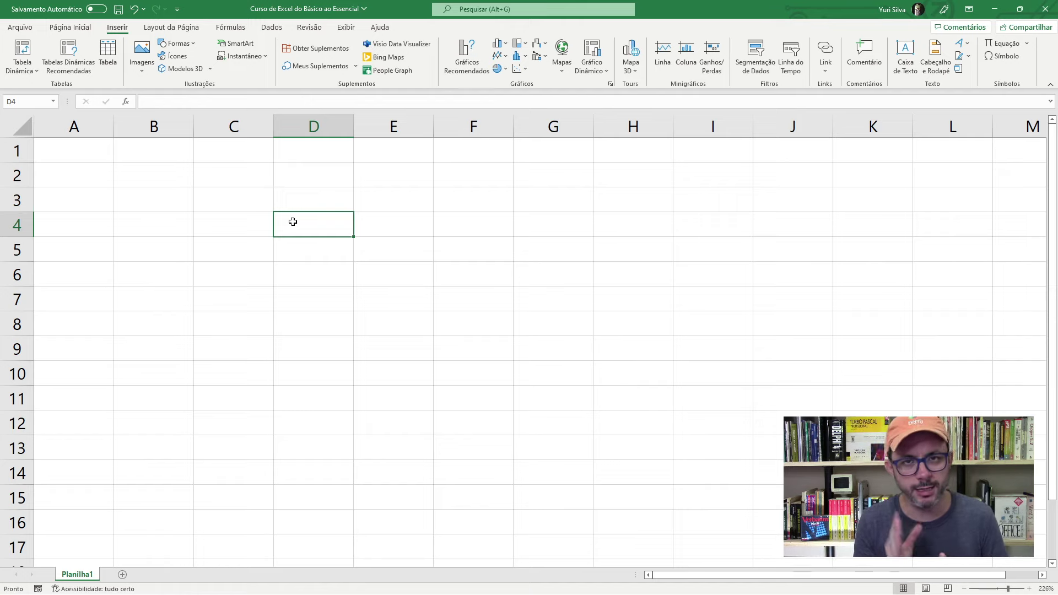
# - Select cell D8 and start editing its contents in the formula bar
pyautogui.click(314, 317)
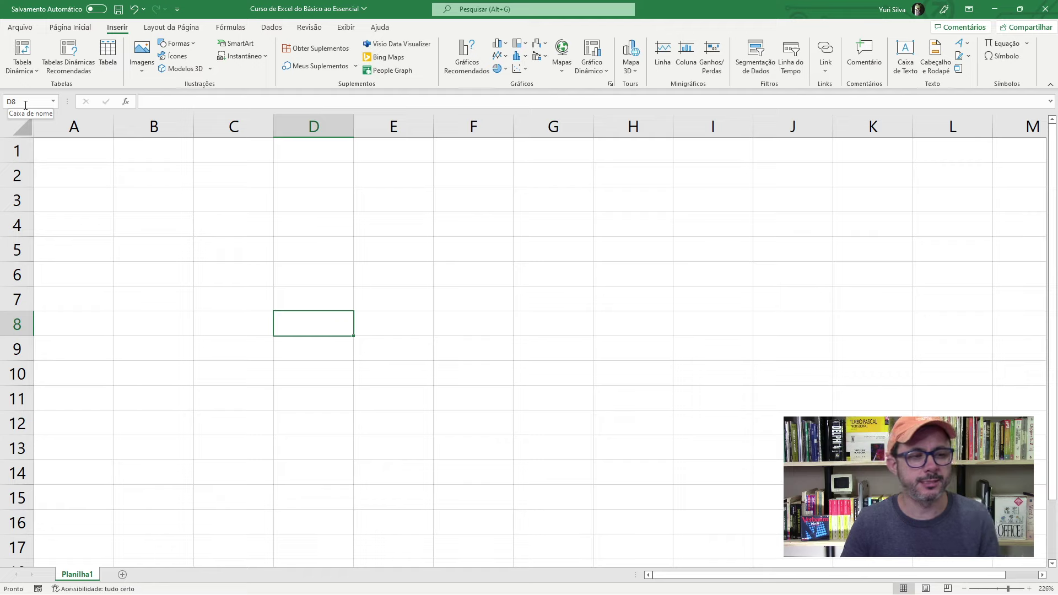
pyautogui.press('Up')
pyautogui.press('Down')
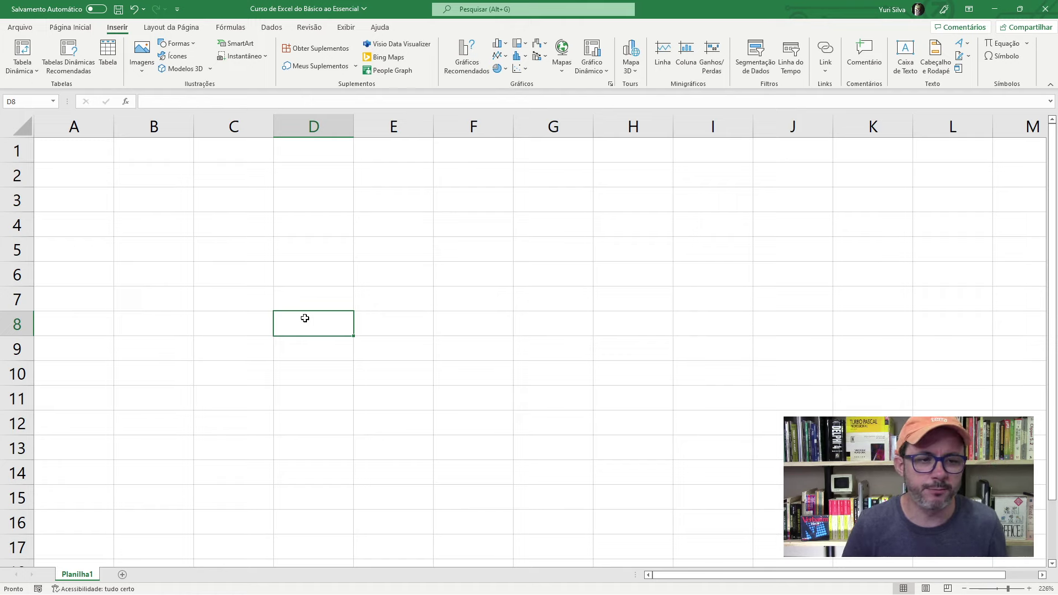
pyautogui.click(233, 102)
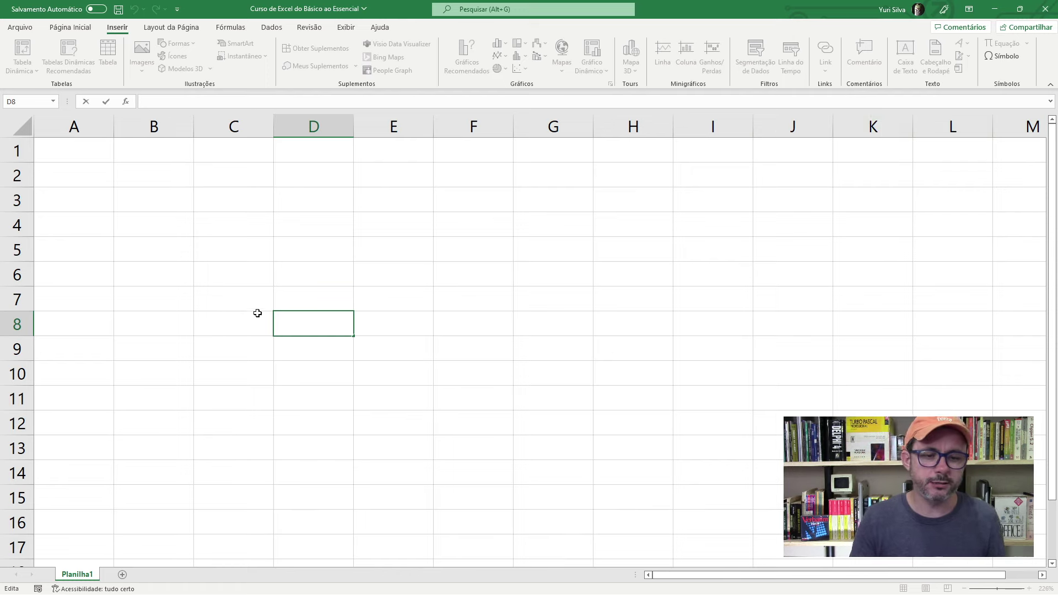
# - Enter CURSO DE EXCEL in cell D8
pyautogui.click(289, 352)
pyautogui.click(297, 324)
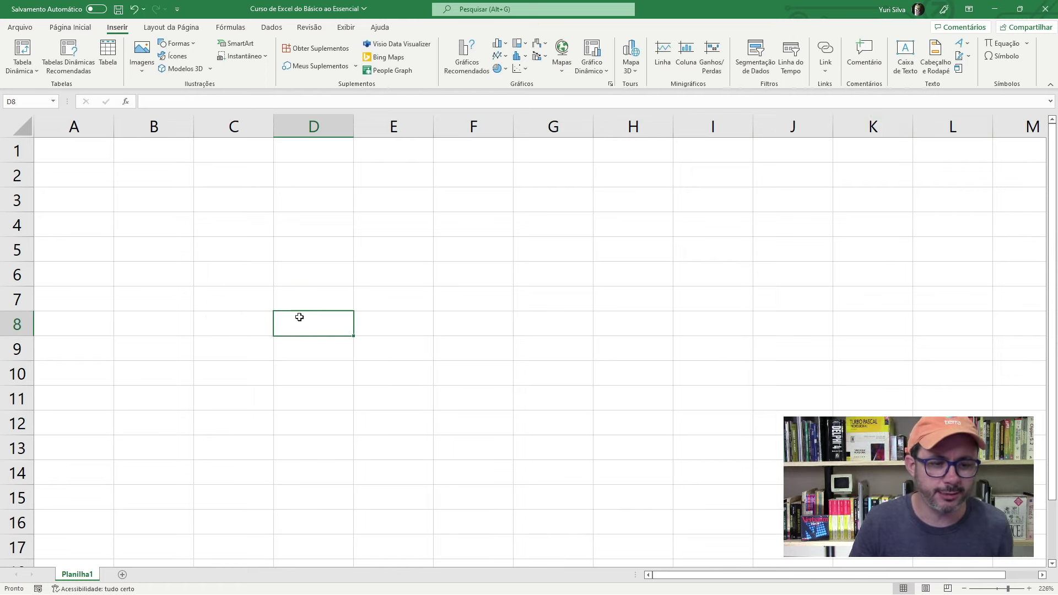
pyautogui.write('CURSO DE EXCEL')
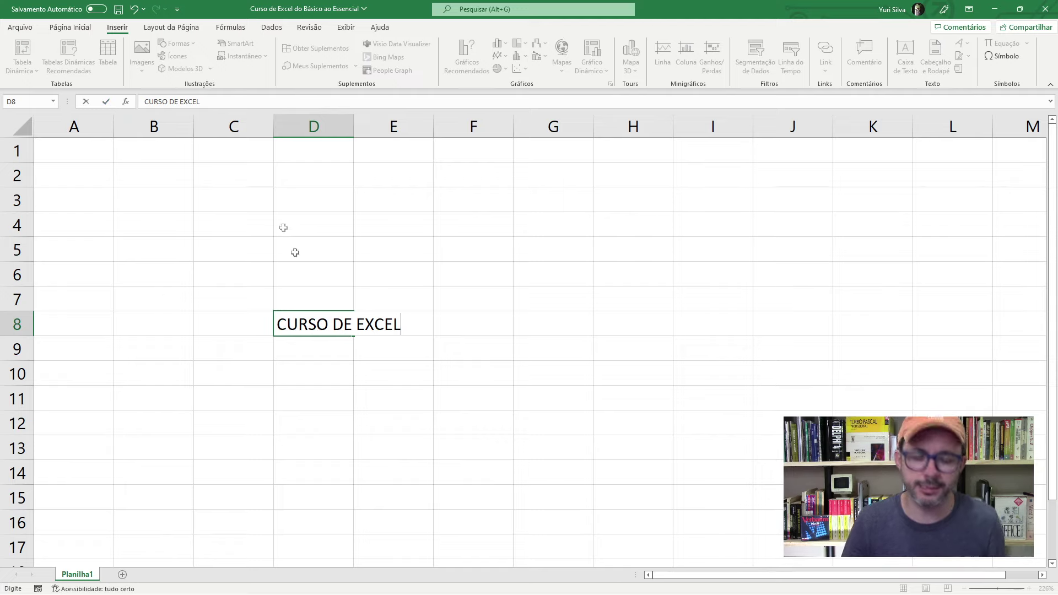
pyautogui.press('Return')
# - Enter BÁSICO in E8 so it cuts off the end of D8's text
pyautogui.click(312, 325)
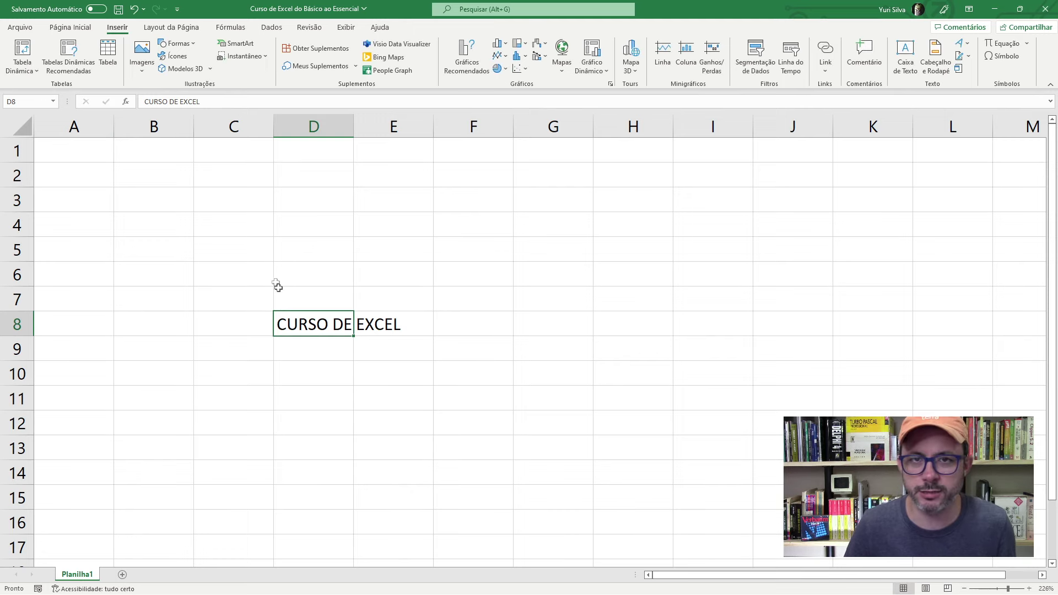
pyautogui.click(294, 358)
pyautogui.click(298, 327)
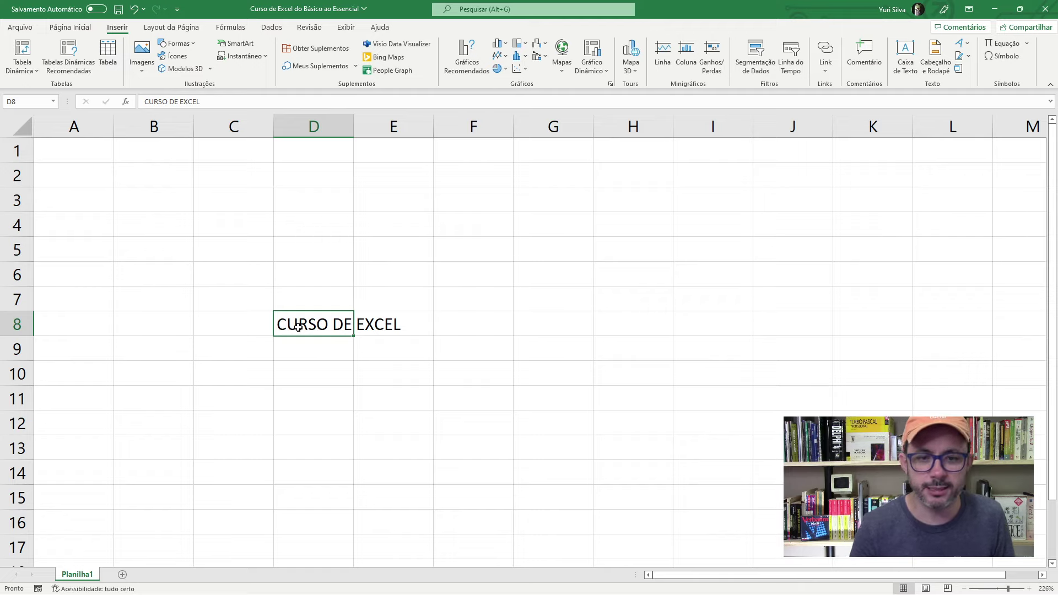
pyautogui.press('Right')
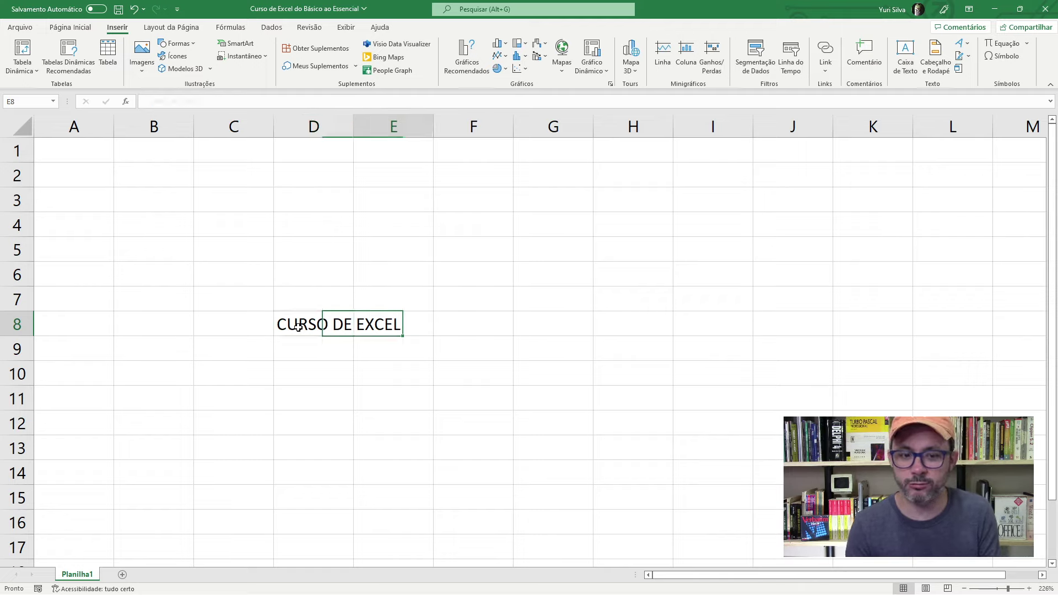
pyautogui.write('B´P')
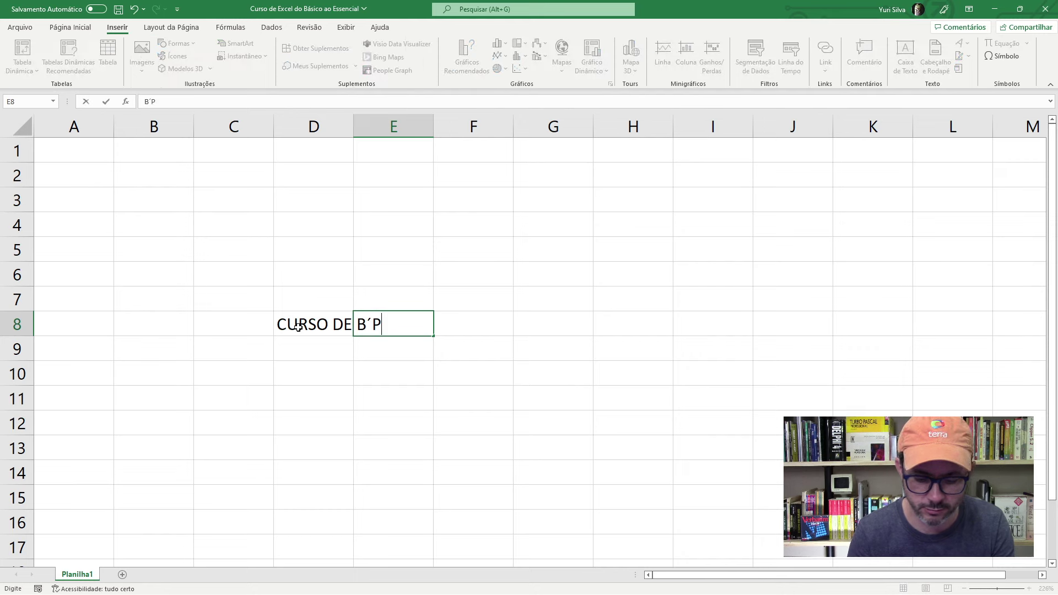
pyautogui.write('ÁSICO')
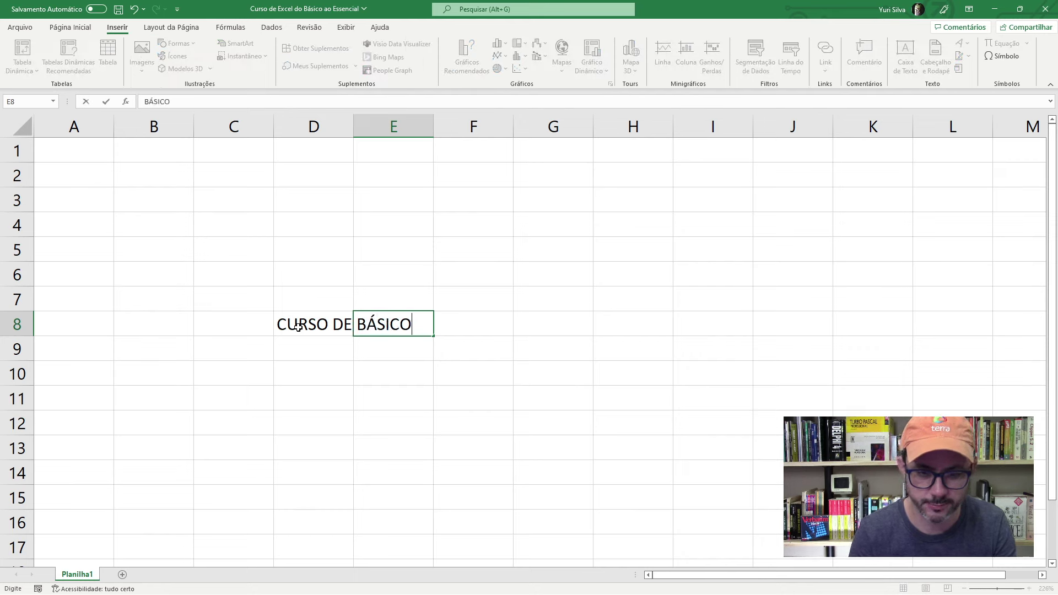
pyautogui.press('Return')
pyautogui.press('Up')
pyautogui.click(299, 328)
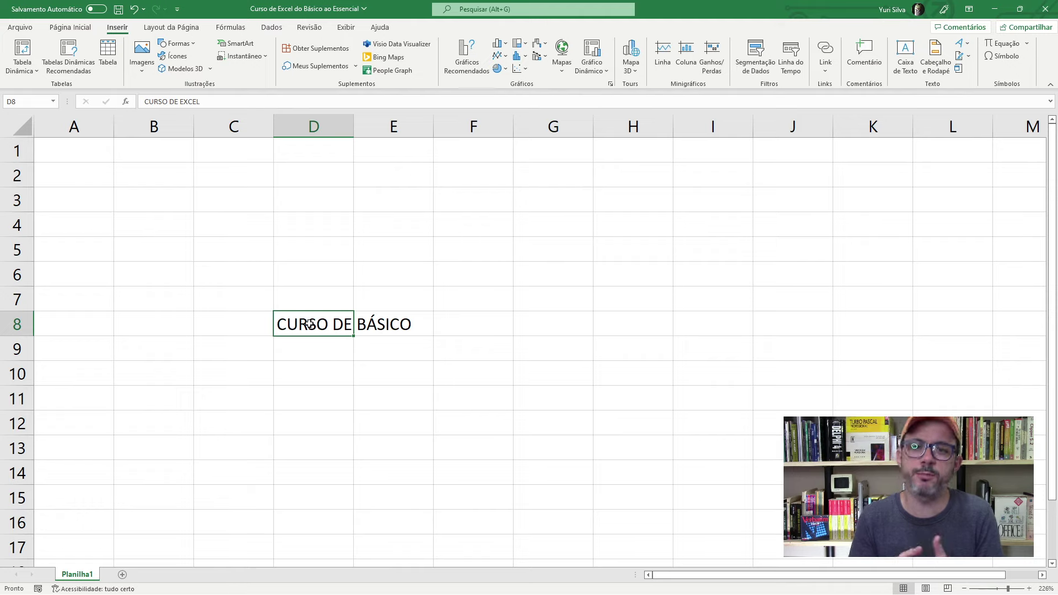
pyautogui.click(471, 293)
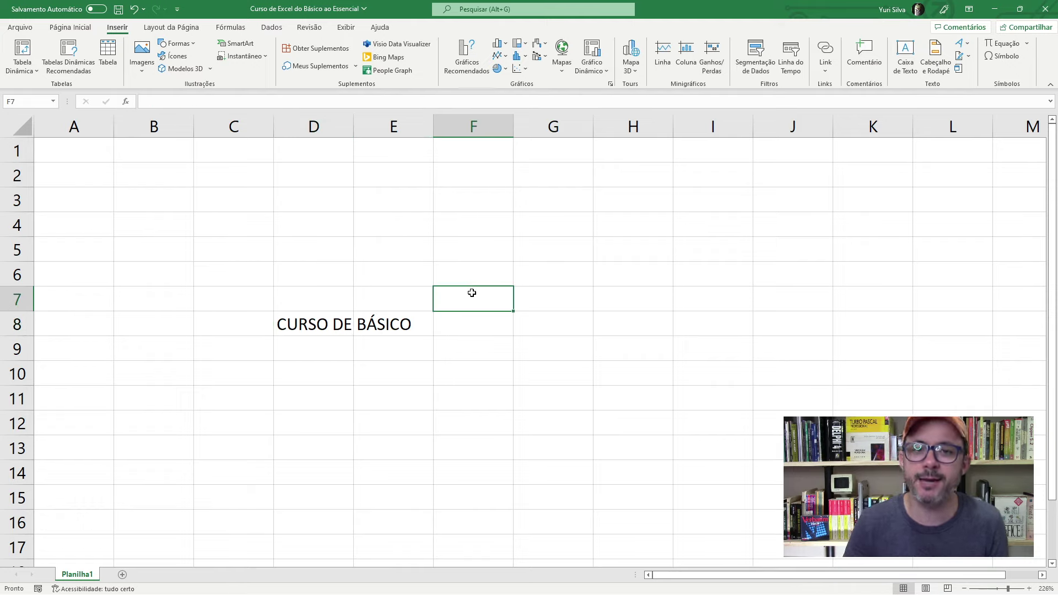
pyautogui.click(306, 324)
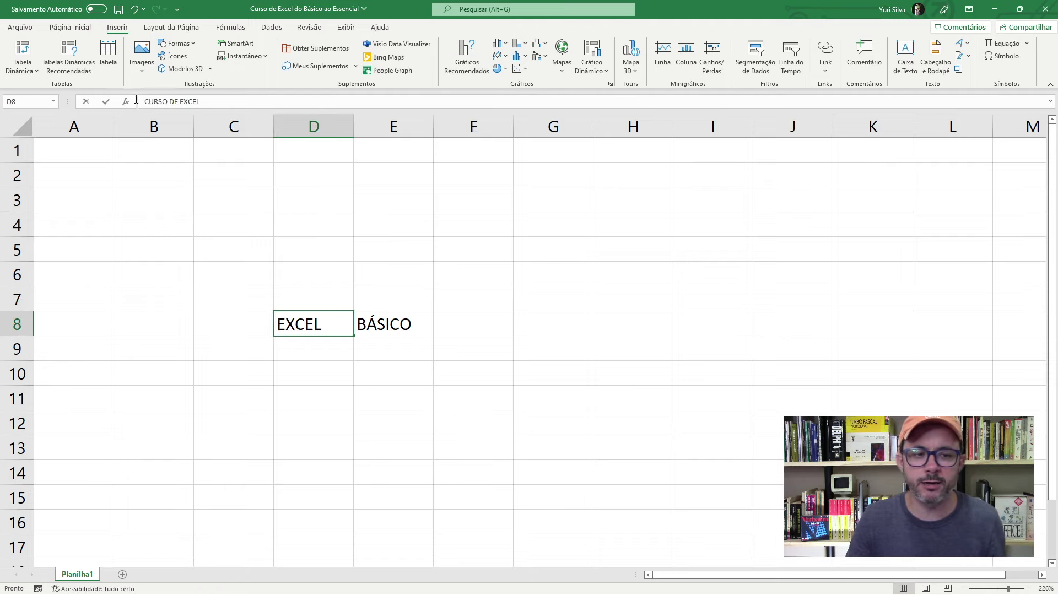
pyautogui.tripleClick(180, 104)
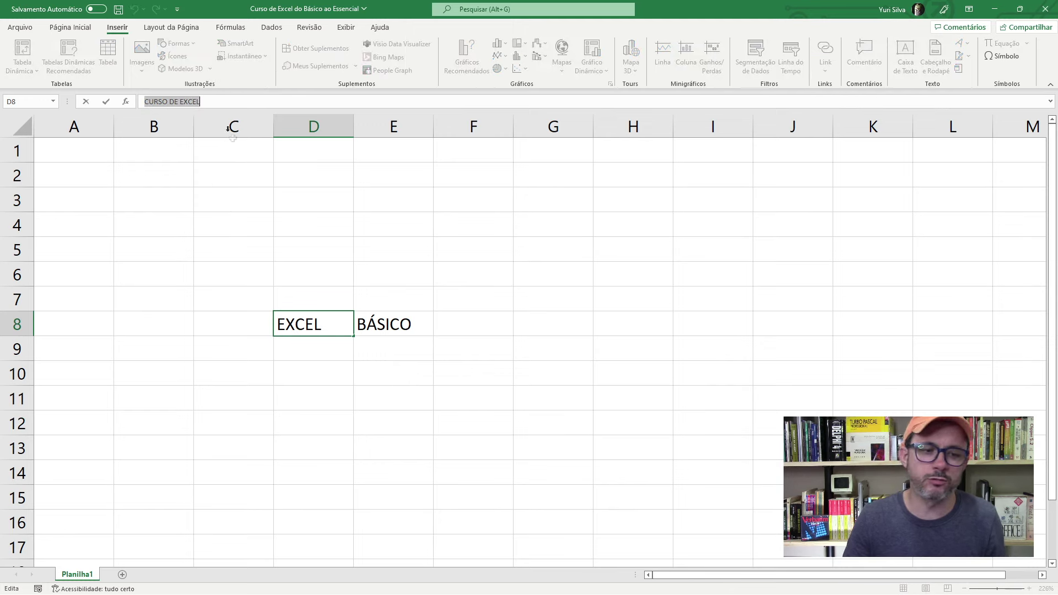
pyautogui.click(351, 324)
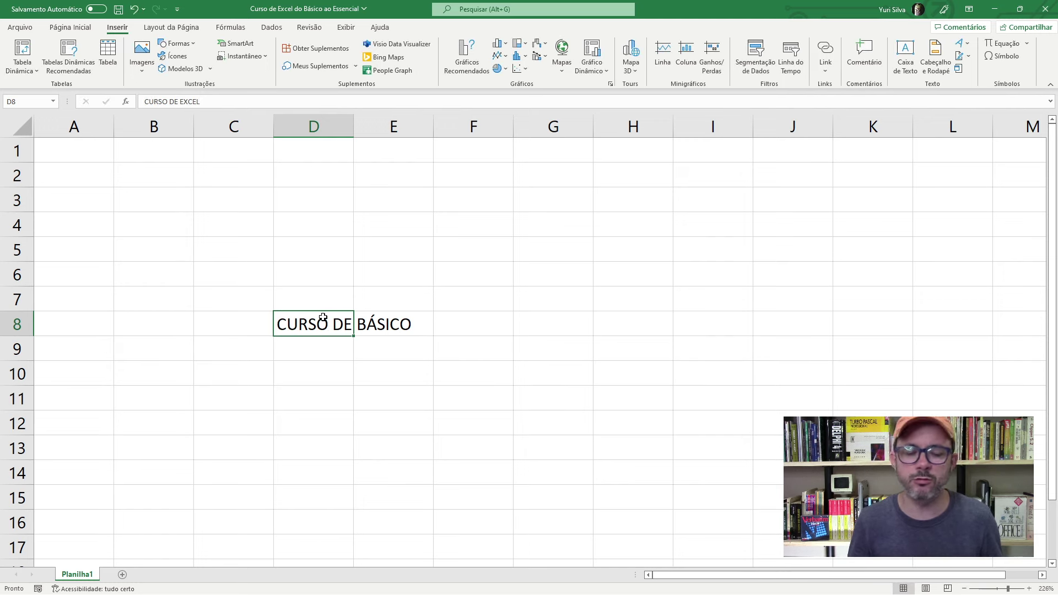
pyautogui.click(302, 294)
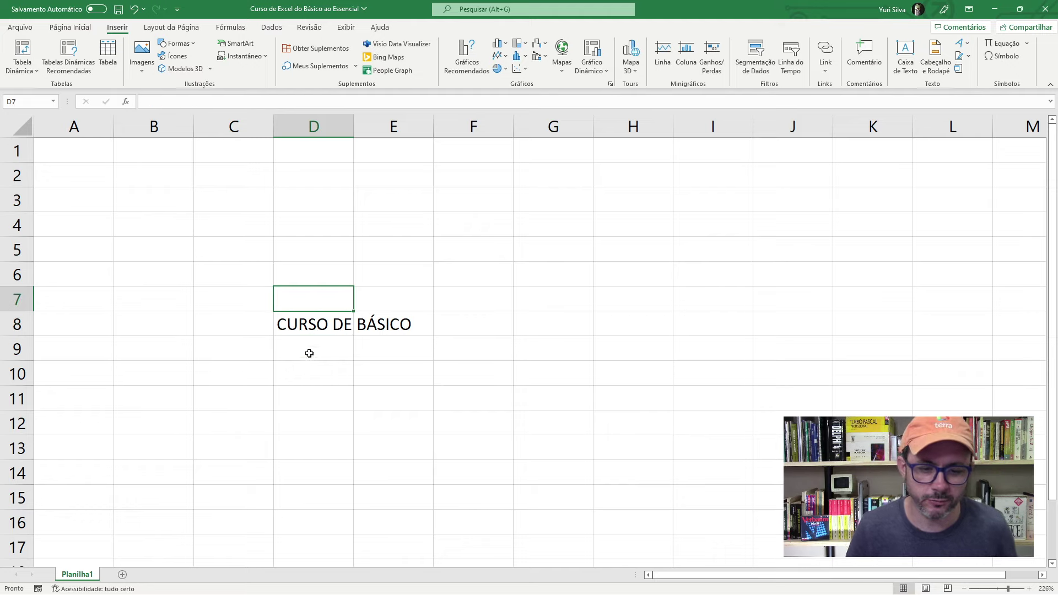
# - Clear CURSO DE EXCEL and BÁSICO from the D7:E9 block
pyautogui.moveTo(300, 297); pyautogui.dragTo(415, 356)
pyautogui.press('Delete')
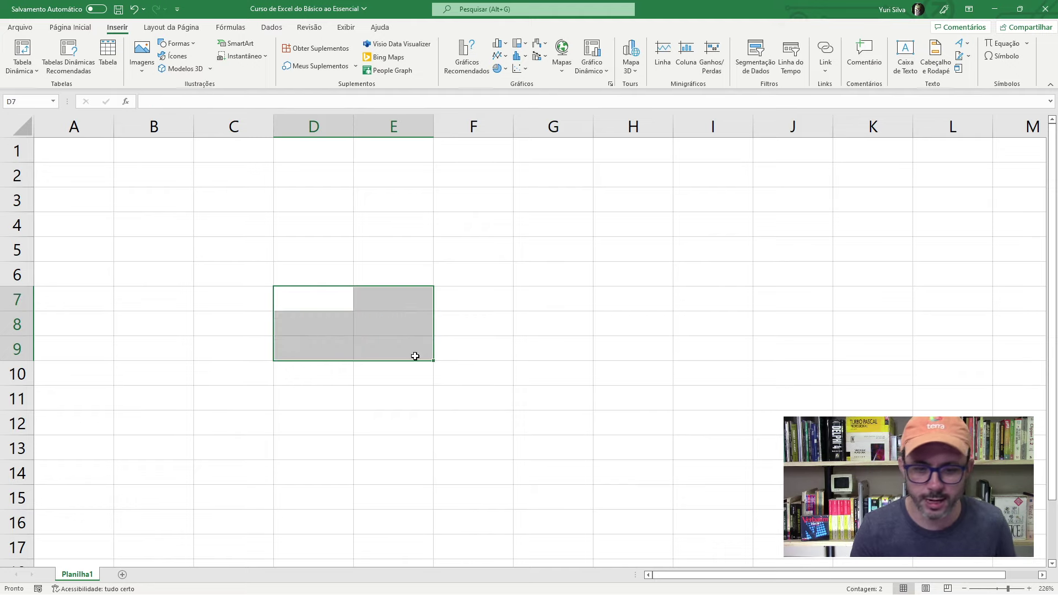
pyautogui.click(398, 313)
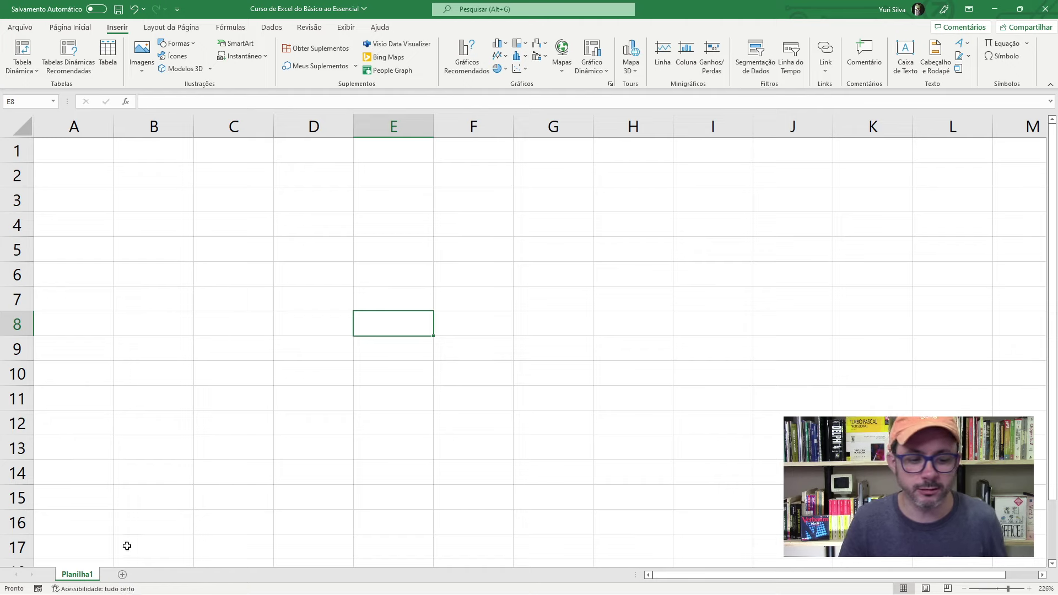
# - Add a new sheet, Planilha2, and switch between it and Planilha1
pyautogui.click(122, 575)
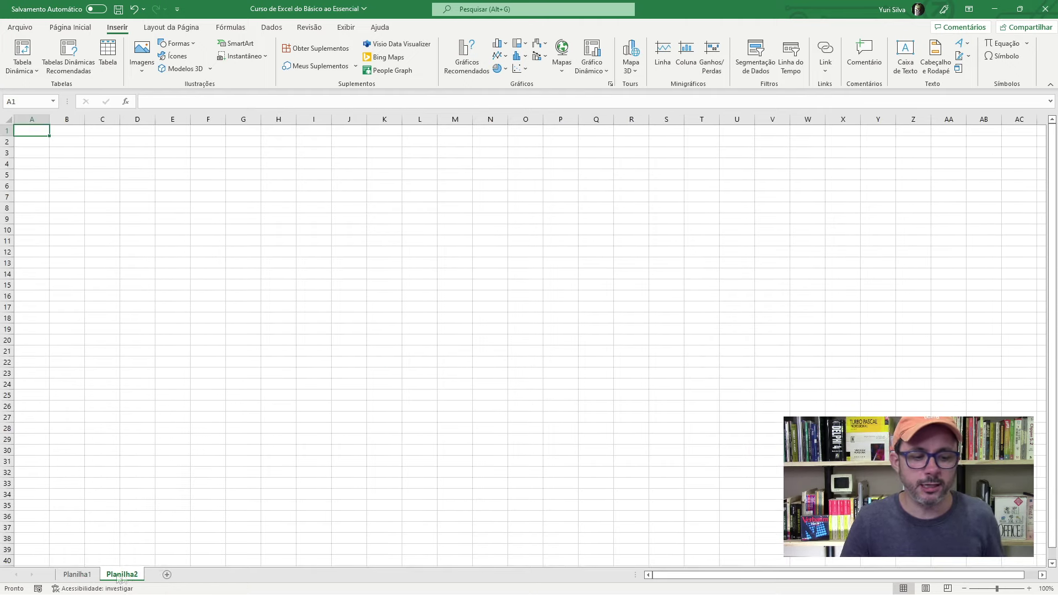
pyautogui.click(88, 575)
pyautogui.click(122, 574)
pyautogui.click(88, 575)
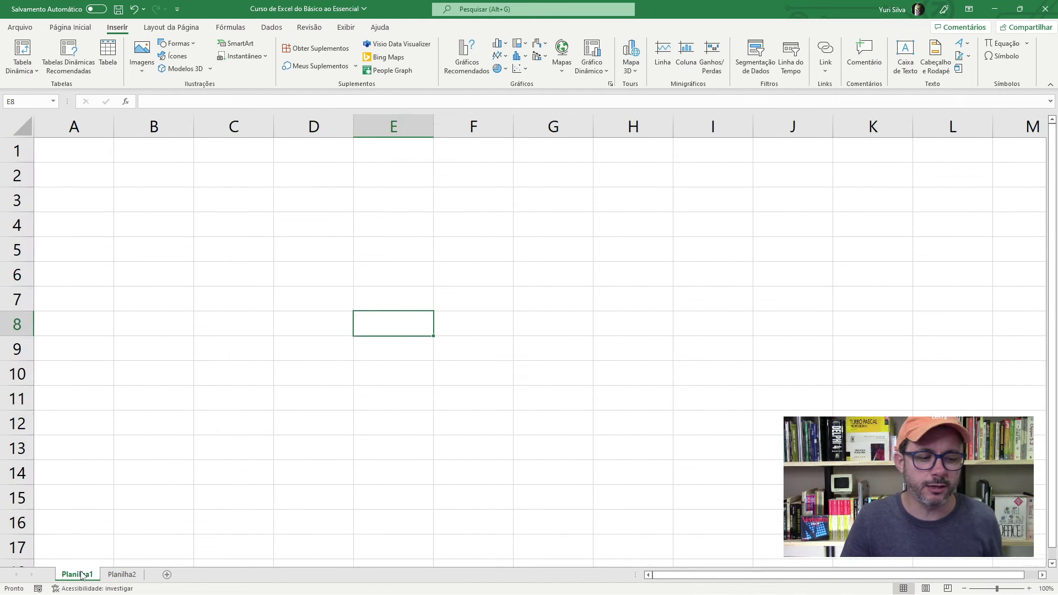
# - Toggle between Planilha2 and Planilha1, selecting C7, D7 and B11 on Planilha1
pyautogui.click(122, 575)
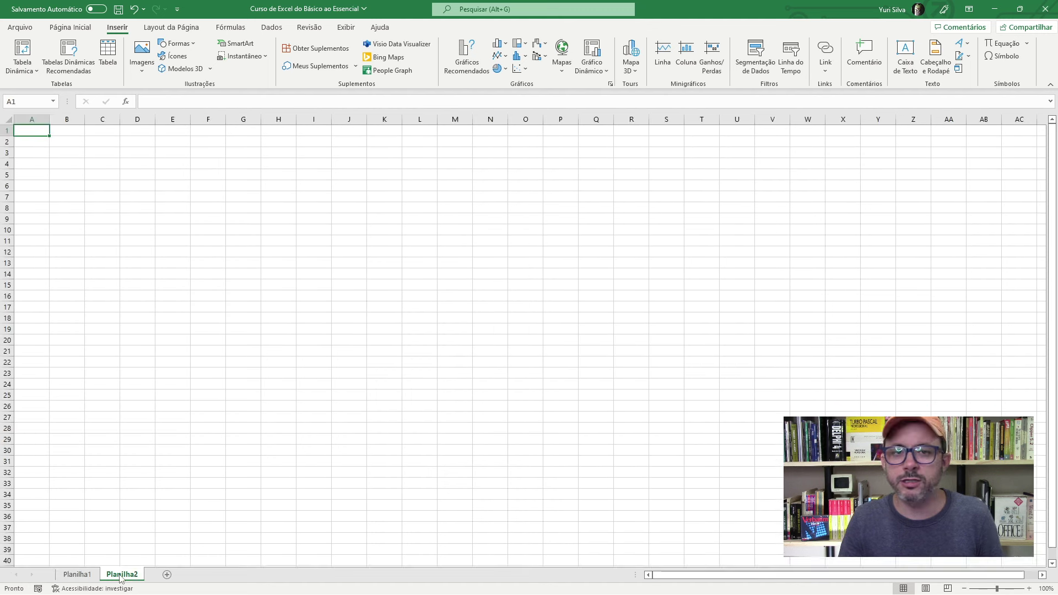
pyautogui.click(88, 575)
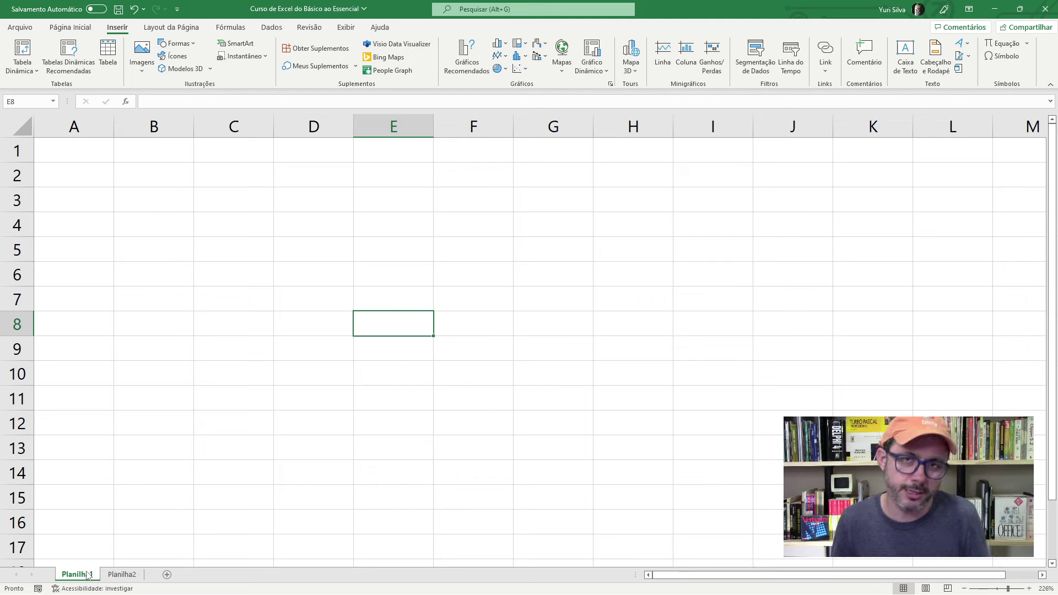
pyautogui.click(121, 574)
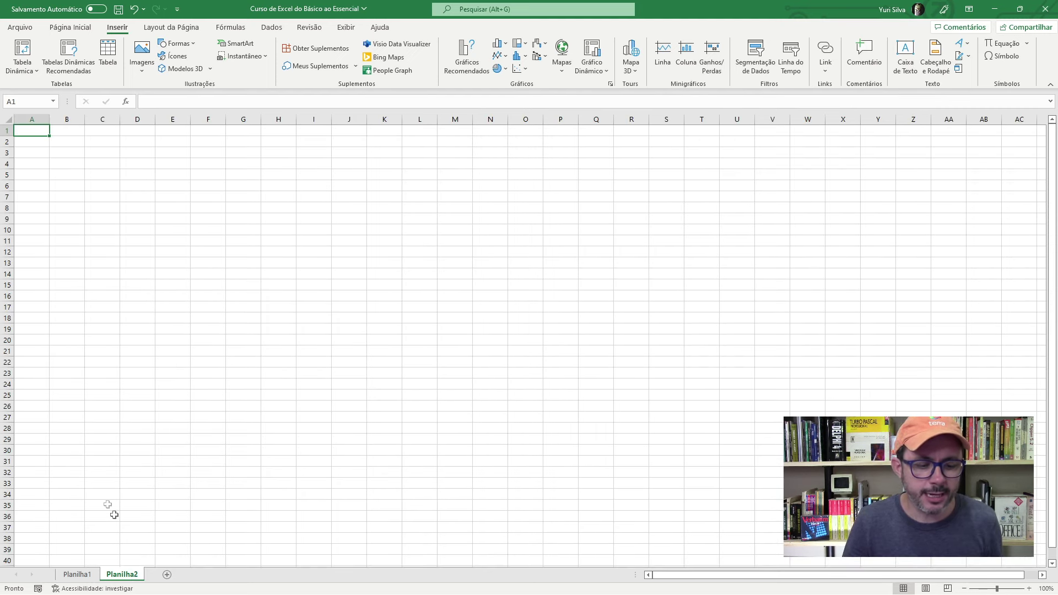
pyautogui.click(76, 575)
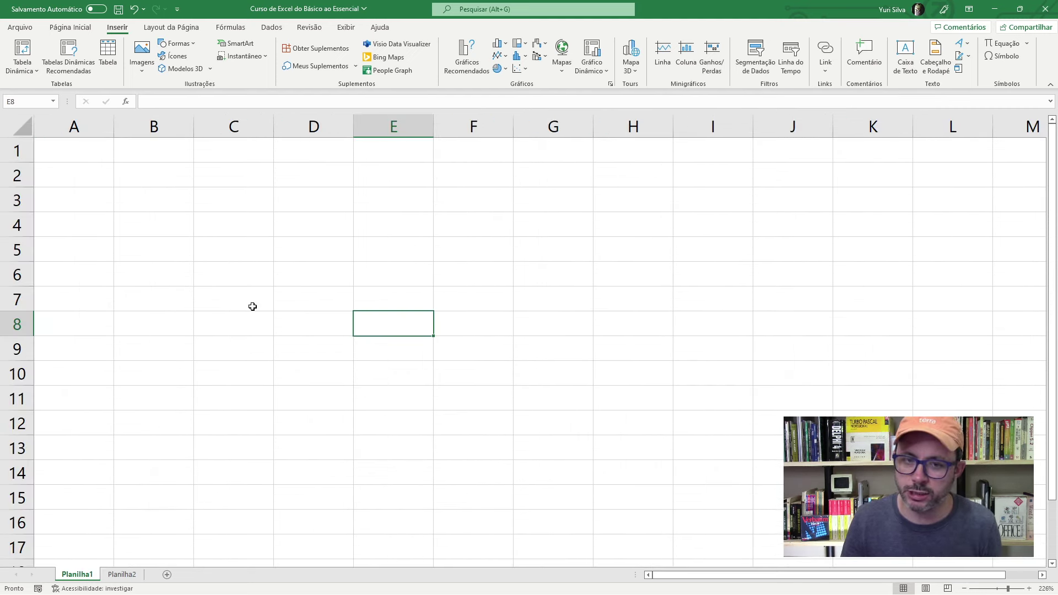
pyautogui.click(252, 304)
pyautogui.click(294, 297)
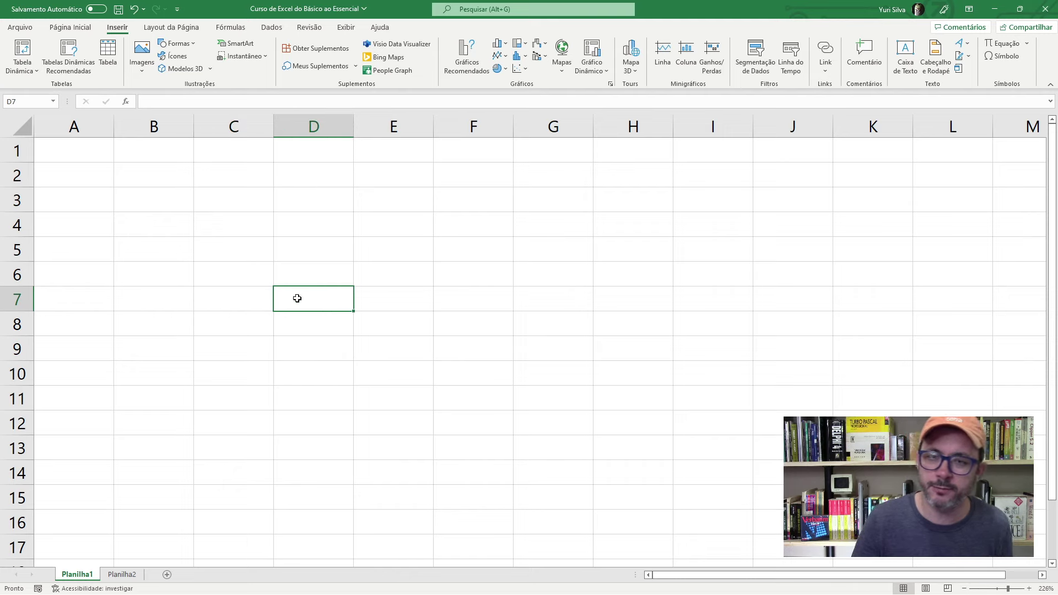
pyautogui.click(70, 27)
pyautogui.click(119, 395)
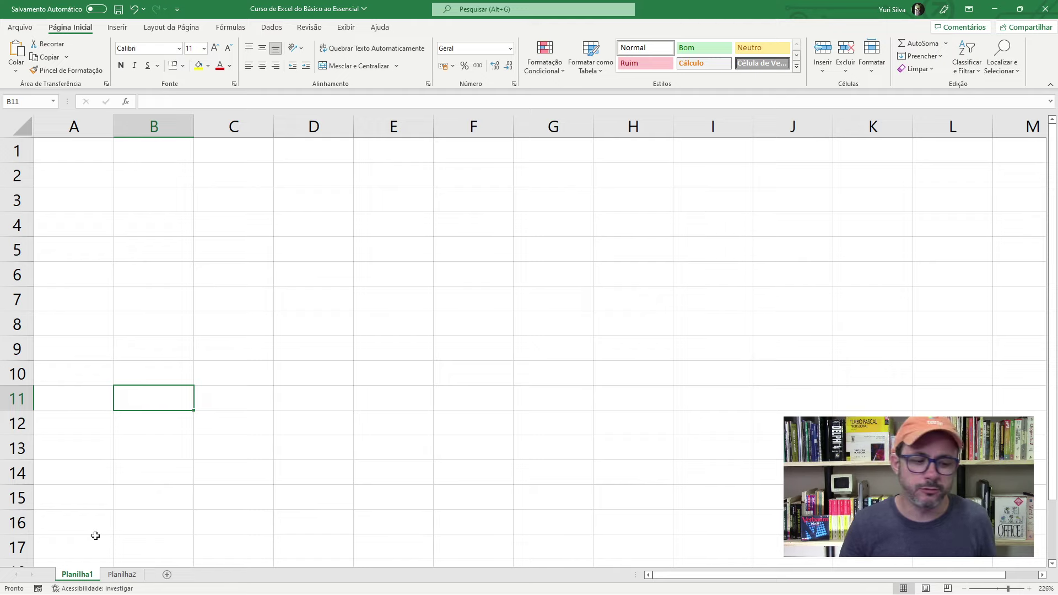
# - Switch sheets again, selecting A4 and G17, and finish on Planilha1 at B6
pyautogui.click(123, 576)
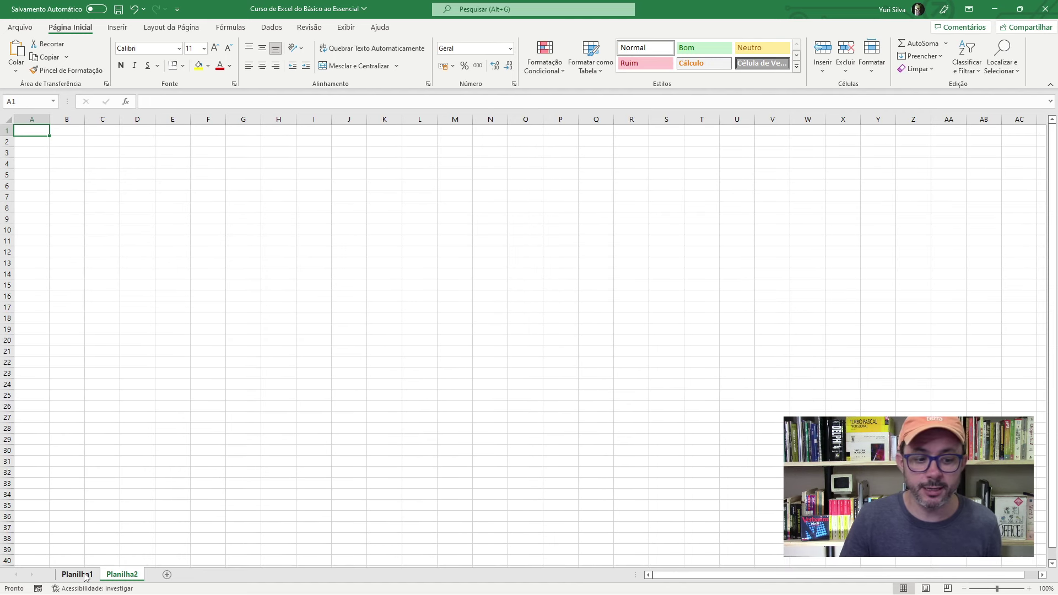
pyautogui.click(86, 574)
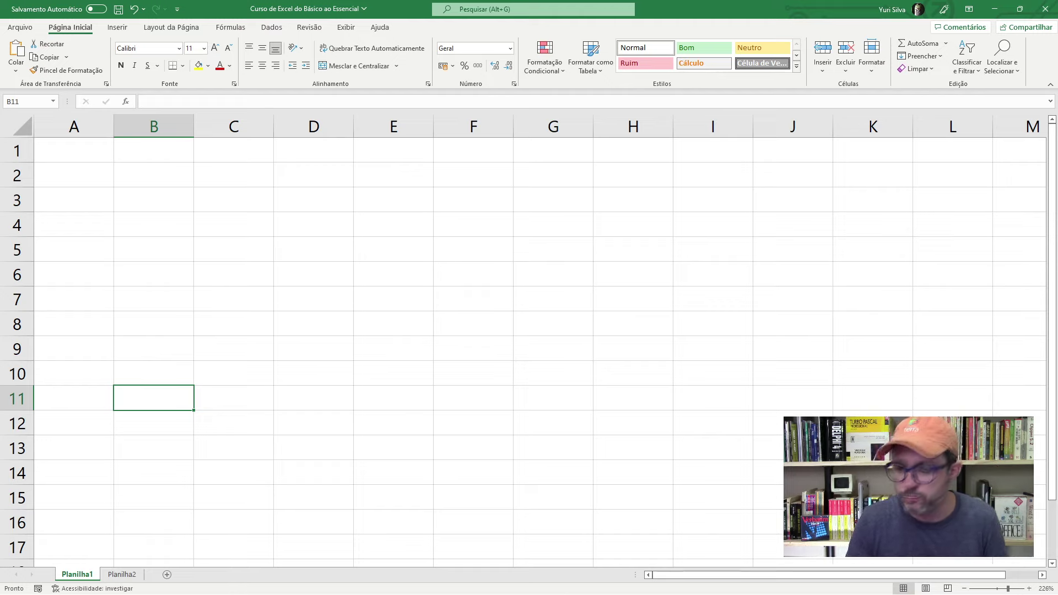
pyautogui.click(111, 221)
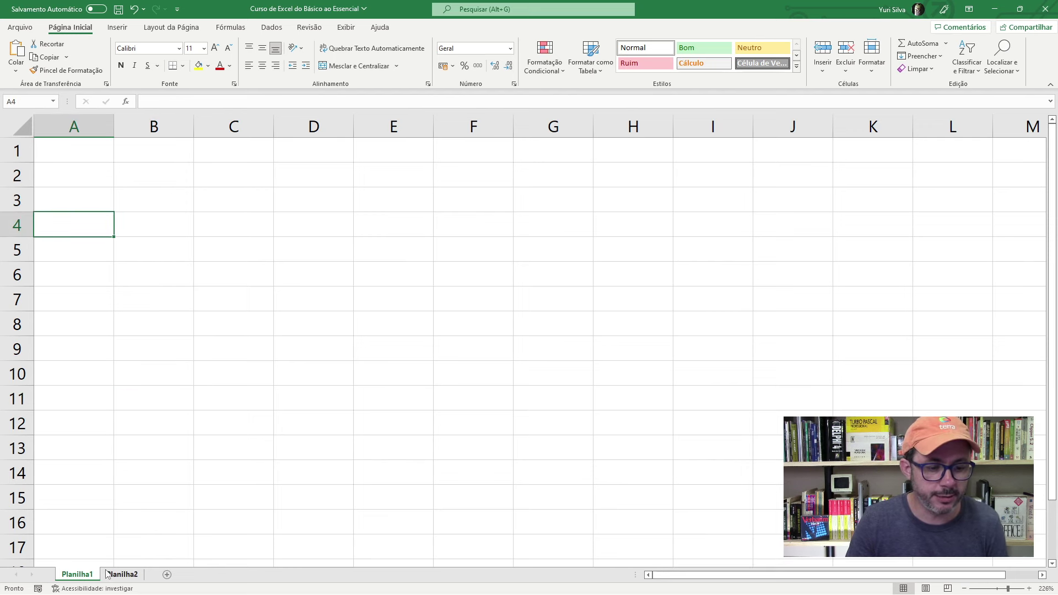
pyautogui.click(110, 576)
pyautogui.click(234, 309)
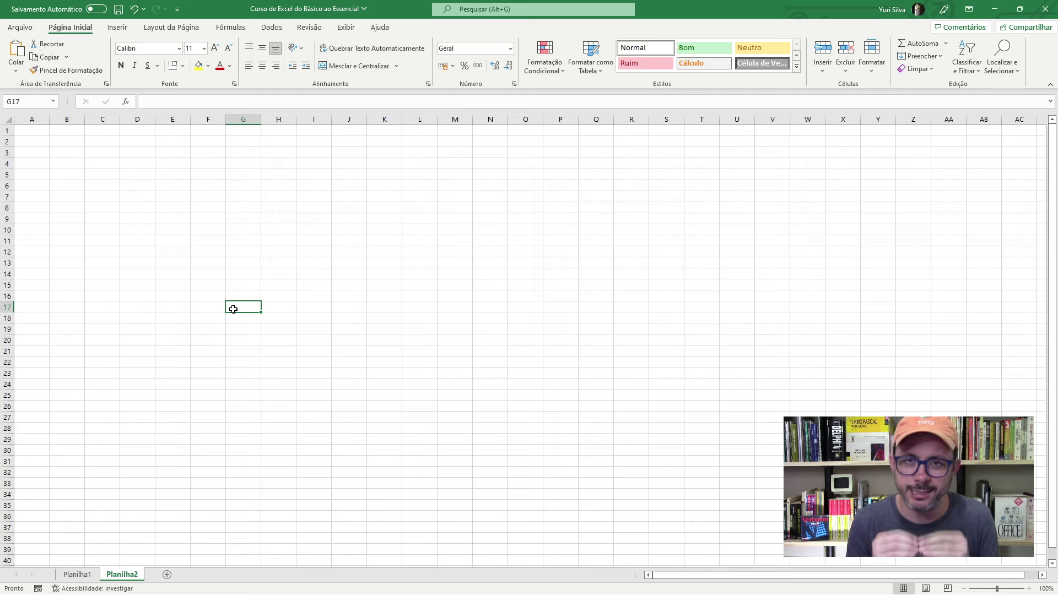
pyautogui.click(77, 575)
pyautogui.click(165, 252)
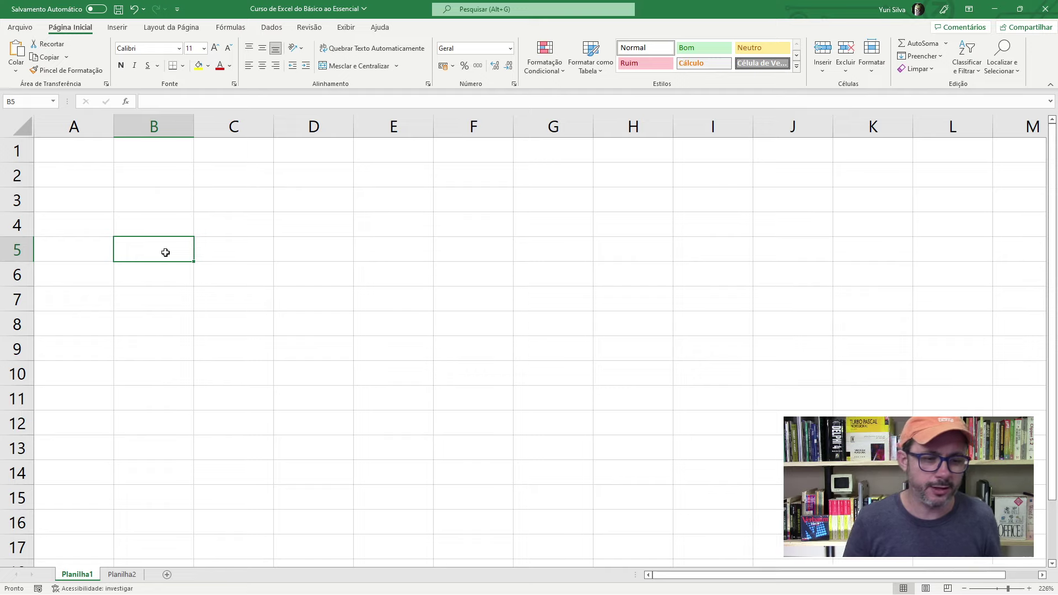
pyautogui.click(171, 225)
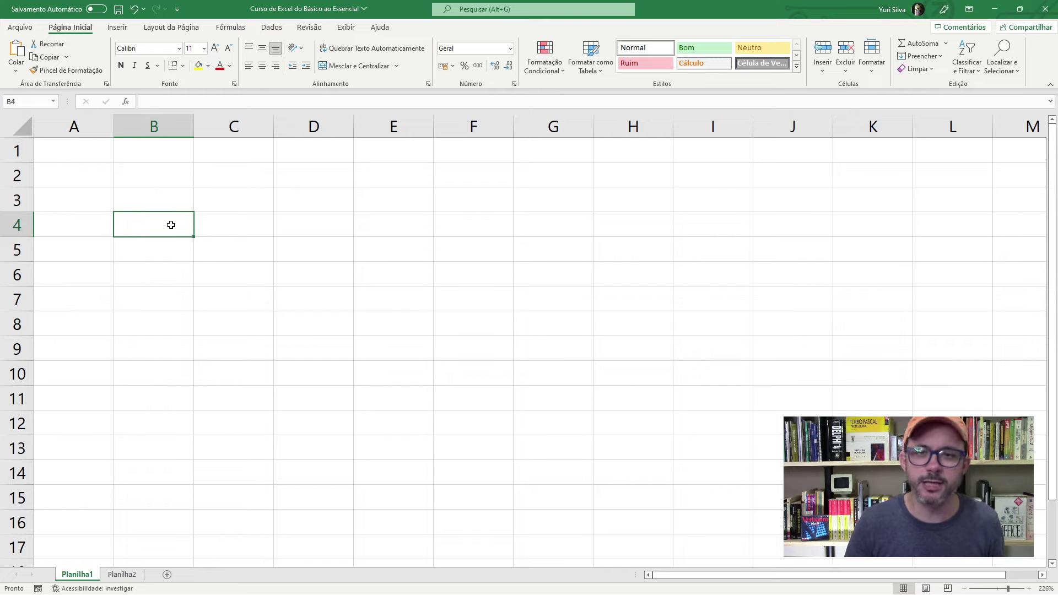
pyautogui.click(160, 269)
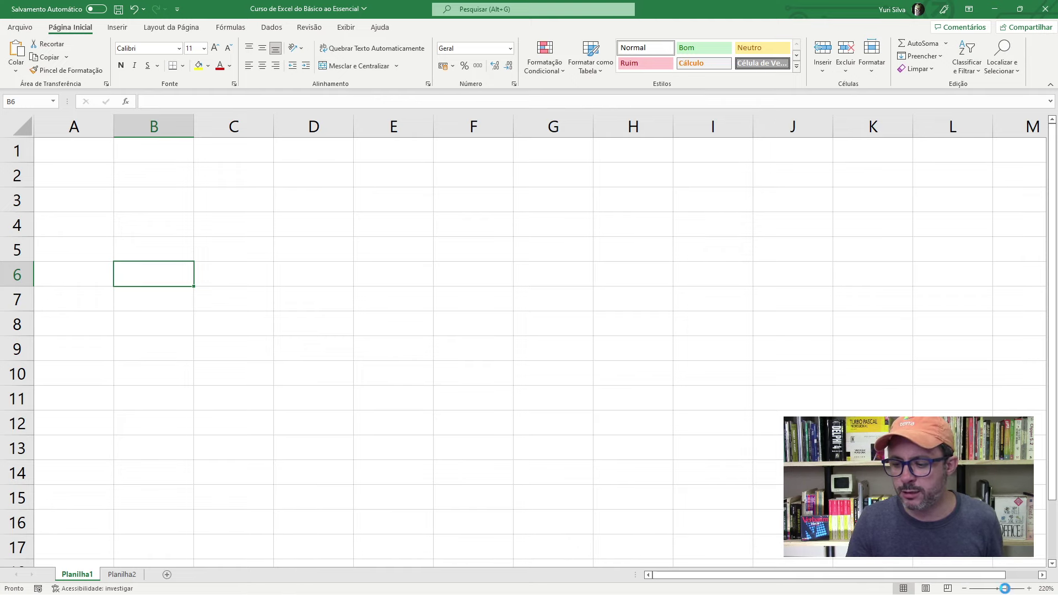
# - Zoom the sheet out, then in to 400%, then back to 100%
pyautogui.moveTo(1008, 590); pyautogui.dragTo(990, 590)
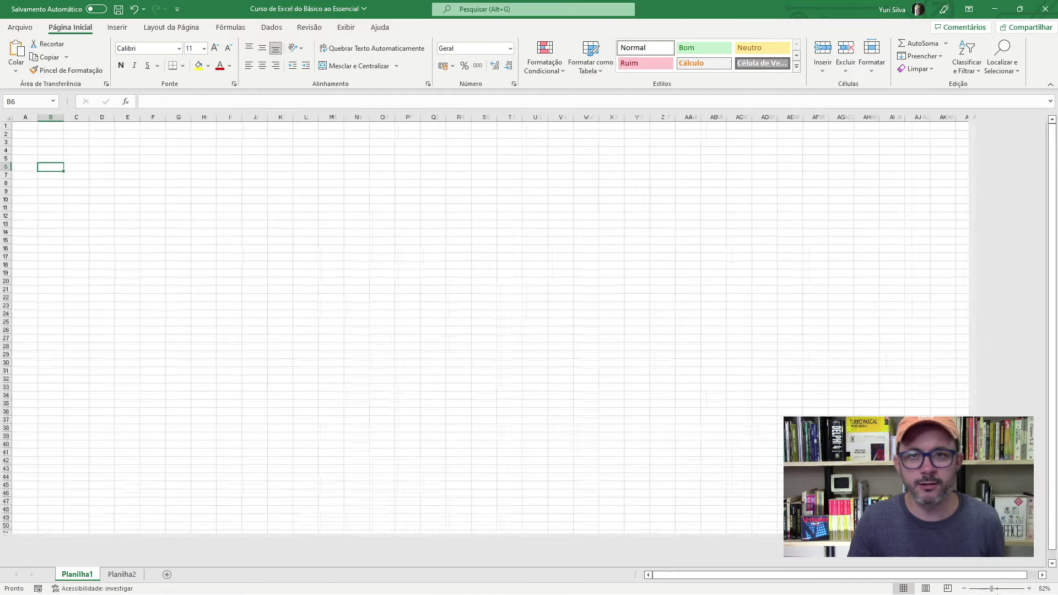
pyautogui.moveTo(991, 588); pyautogui.dragTo(1023, 589)
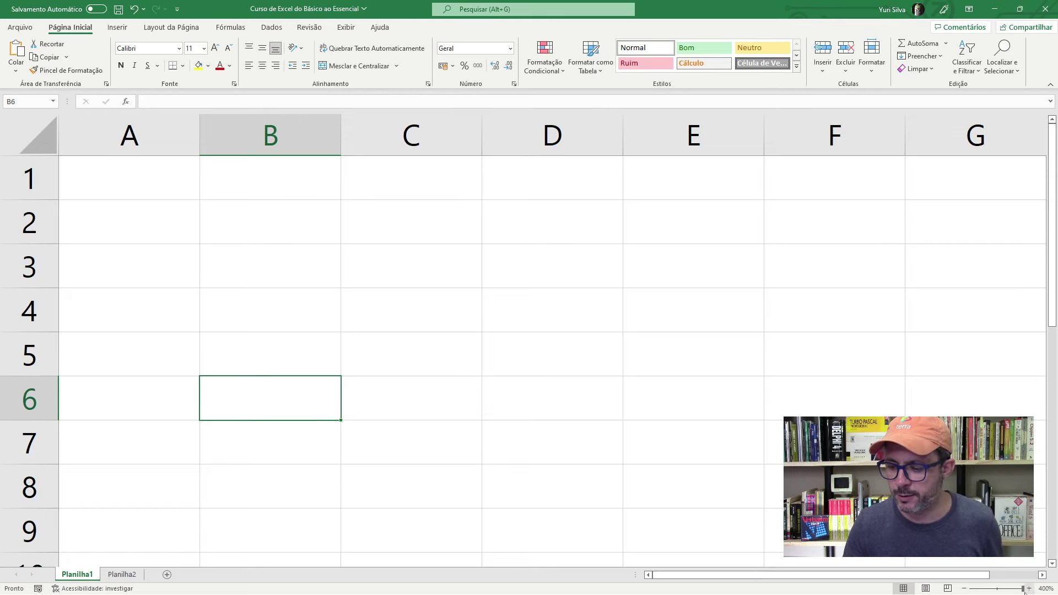
pyautogui.moveTo(1013, 590); pyautogui.dragTo(1000, 590)
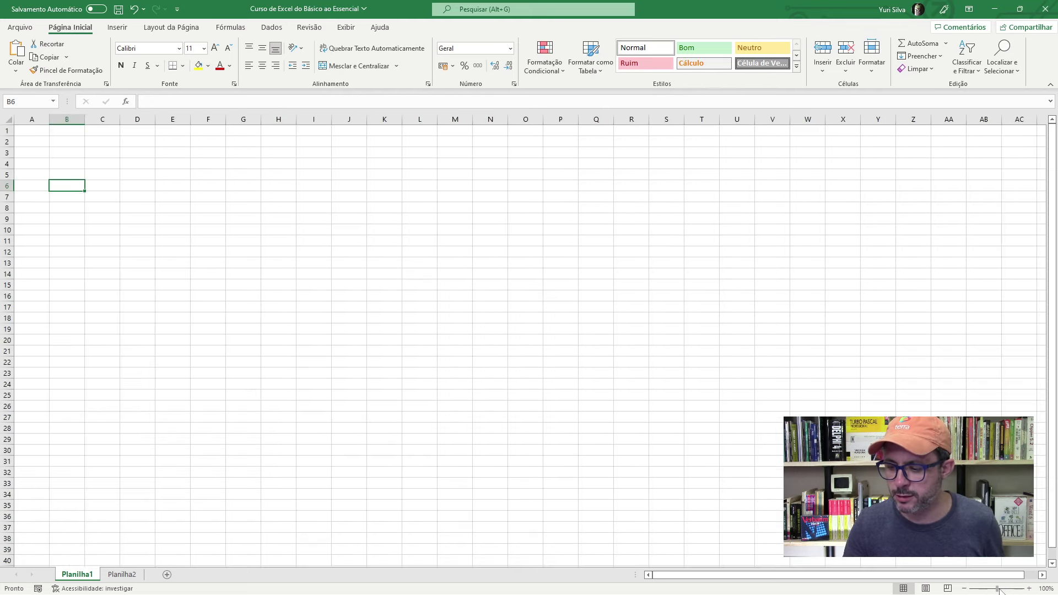
pyautogui.click(141, 196)
# - Return to the workbook window, now holding only the empty Planilha1 sheet
pyautogui.click(108, 150)
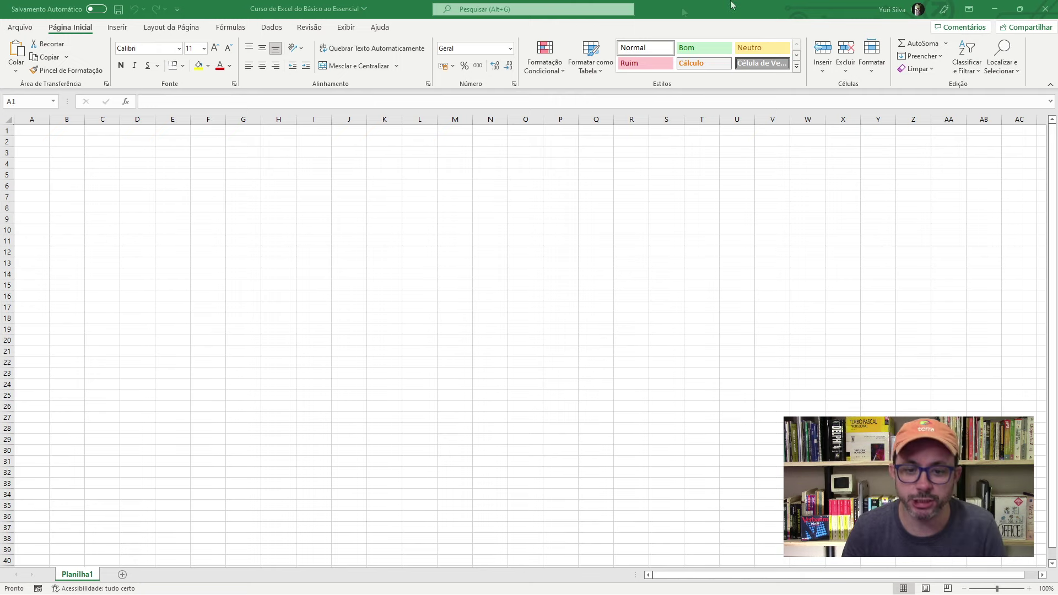
pyautogui.hotkey('alt', 'Tab')
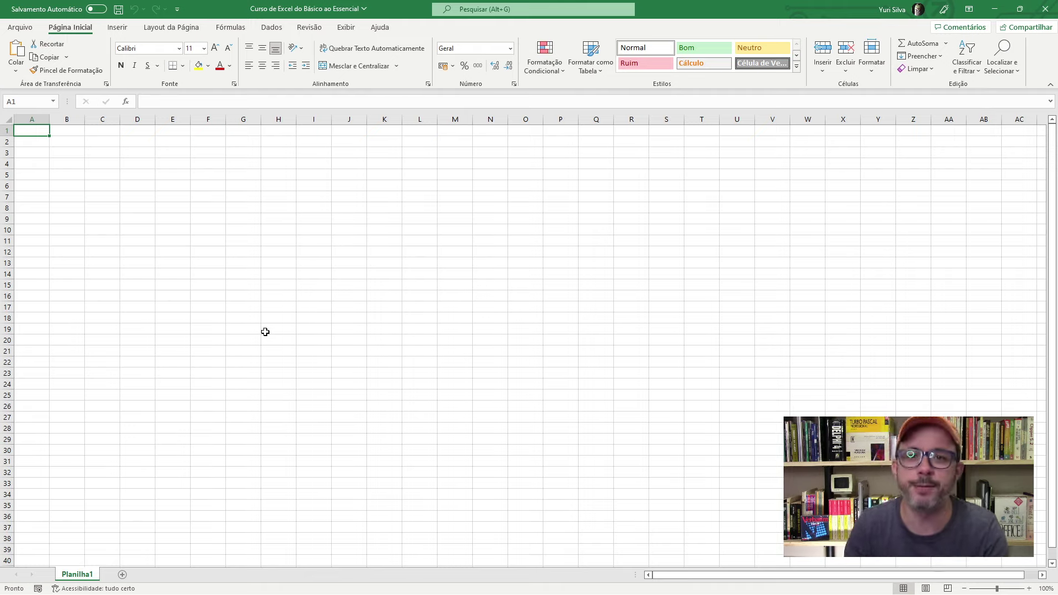
pyautogui.click(348, 284)
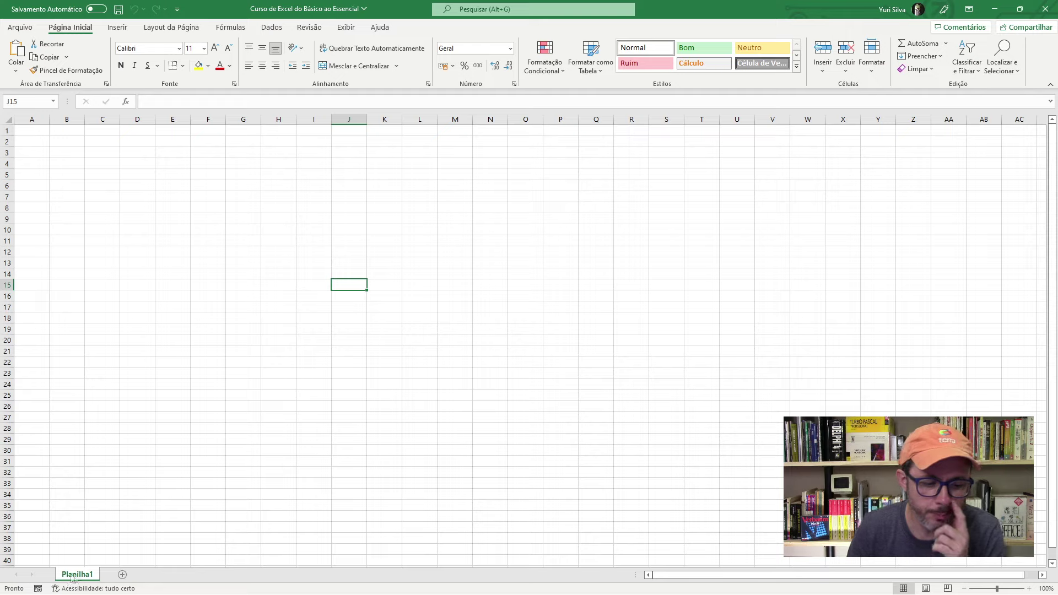
pyautogui.click(311, 328)
pyautogui.click(392, 237)
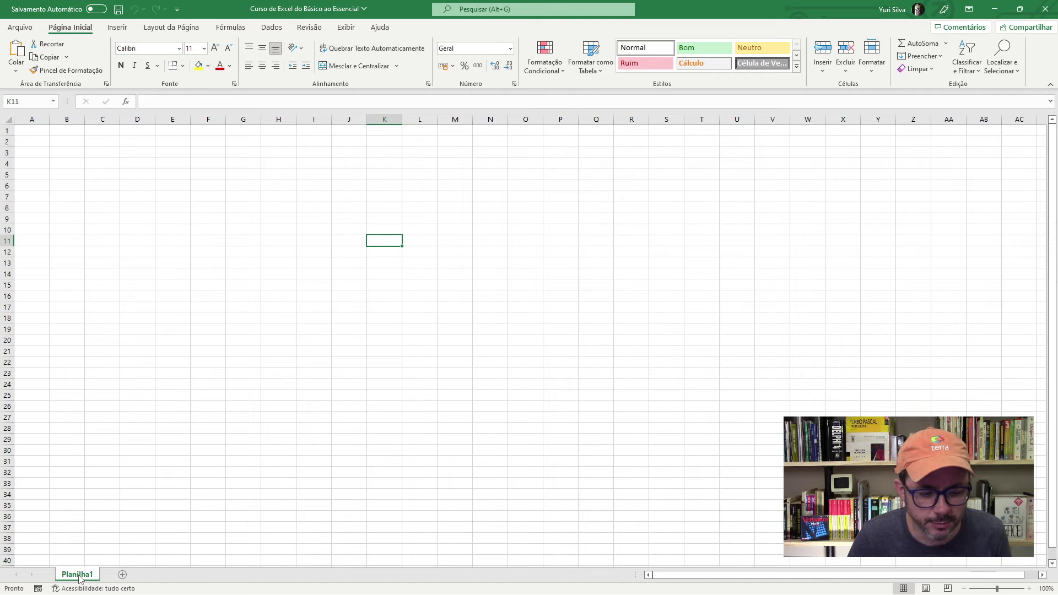
# - Rename the Planilha1 sheet tab to 'Janeiro' via Renomear
pyautogui.rightClick(80, 578)
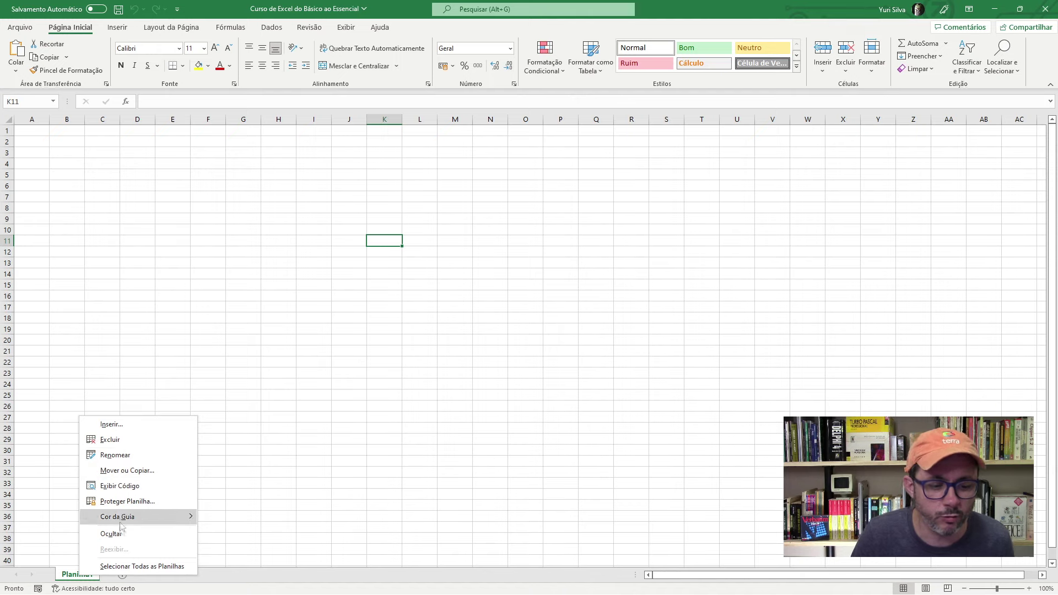
pyautogui.click(115, 457)
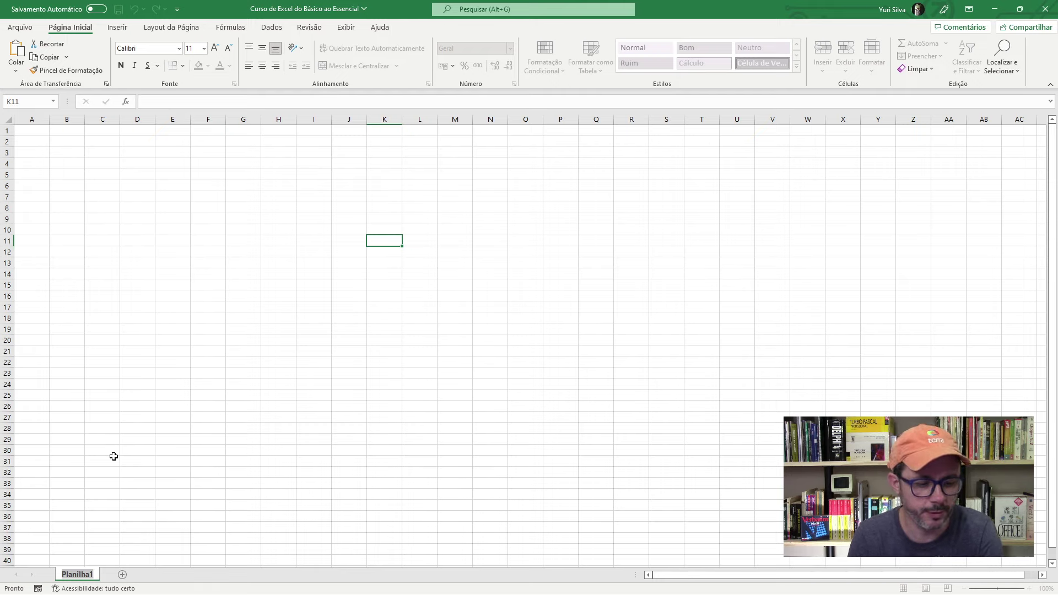
pyautogui.write('jA')
pyautogui.press('BackSpace')
pyautogui.press('BackSpace')
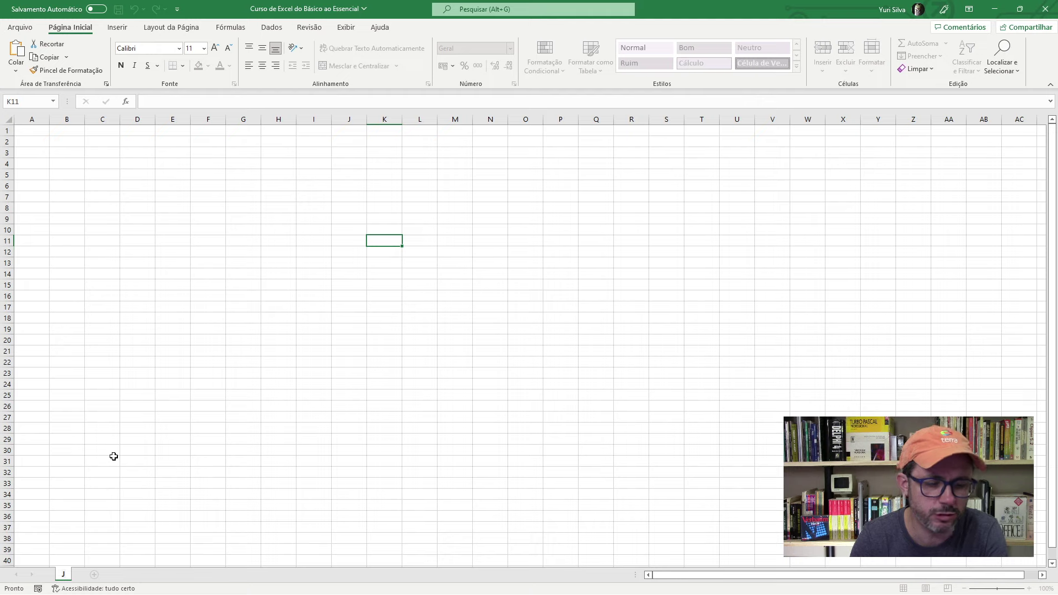
pyautogui.write('an')
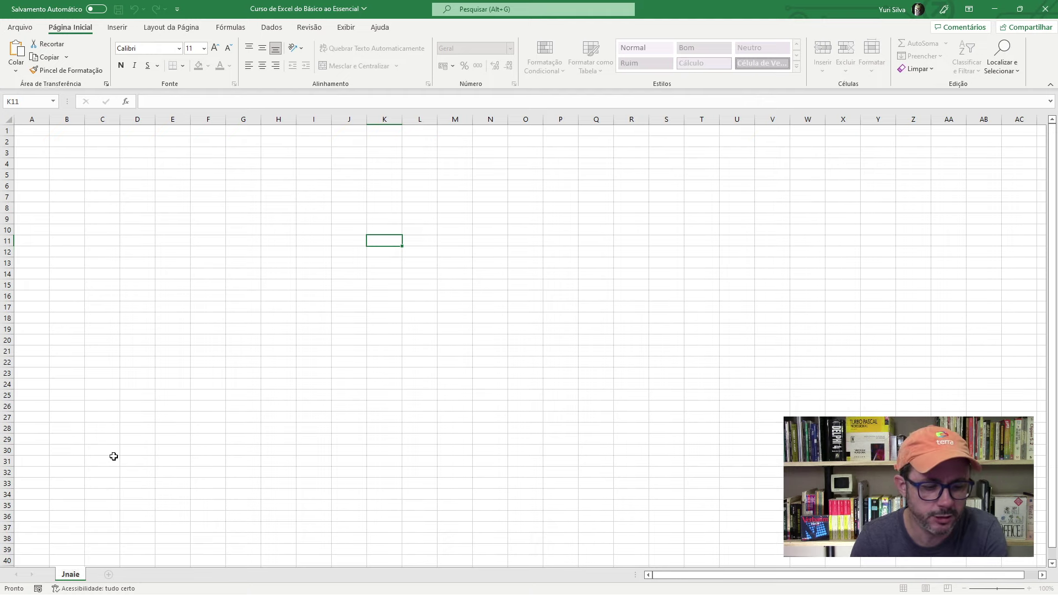
pyautogui.write('eiro')
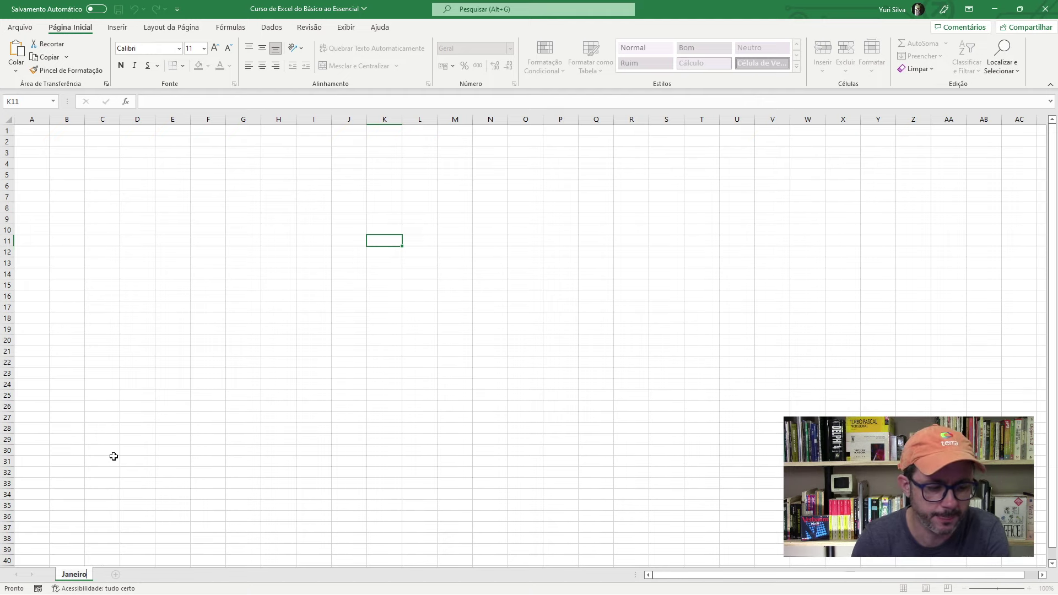
pyautogui.press('Return')
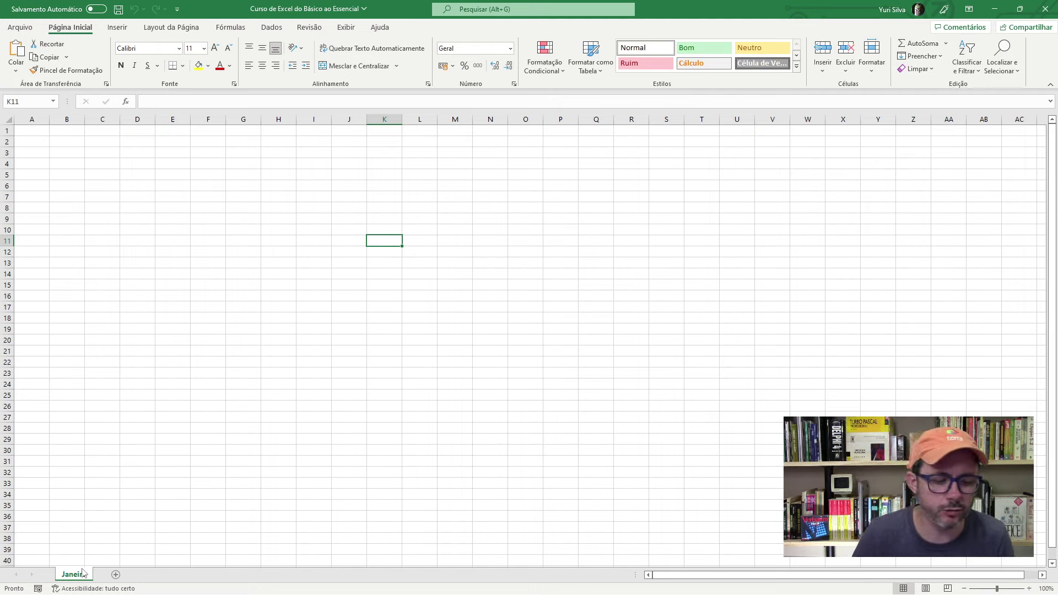
pyautogui.click(97, 494)
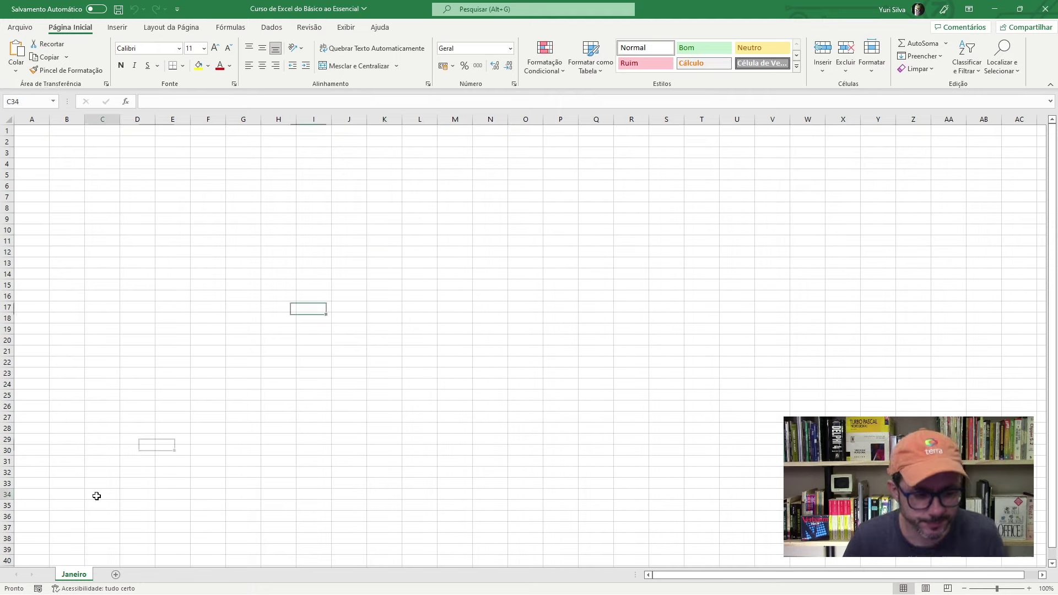
# - Add a new sheet, Planilha3, and rename it 'Fevereiro'
pyautogui.click(74, 265)
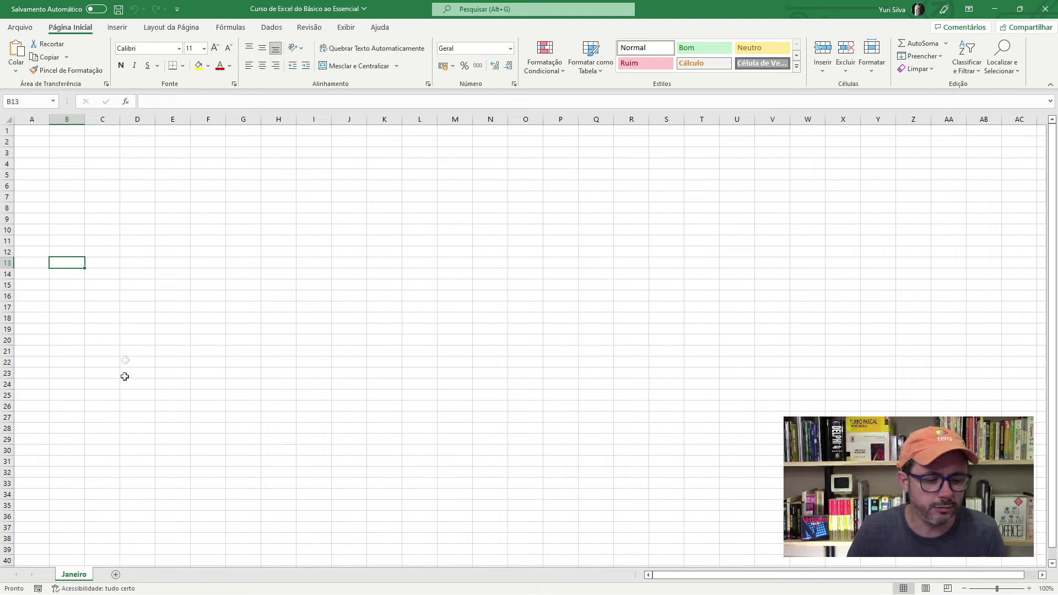
pyautogui.click(115, 575)
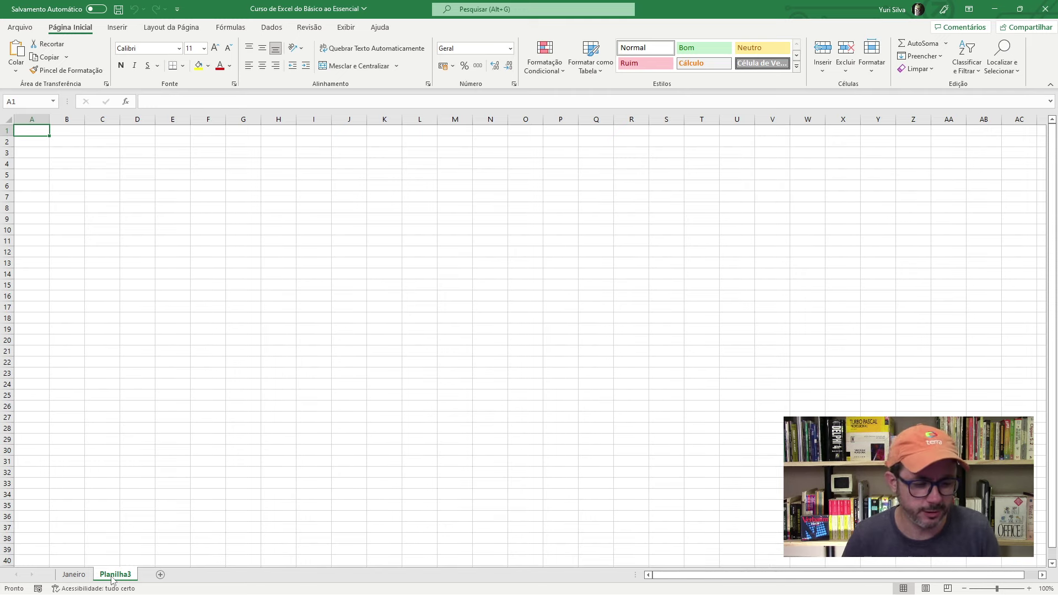
pyautogui.rightClick(112, 579)
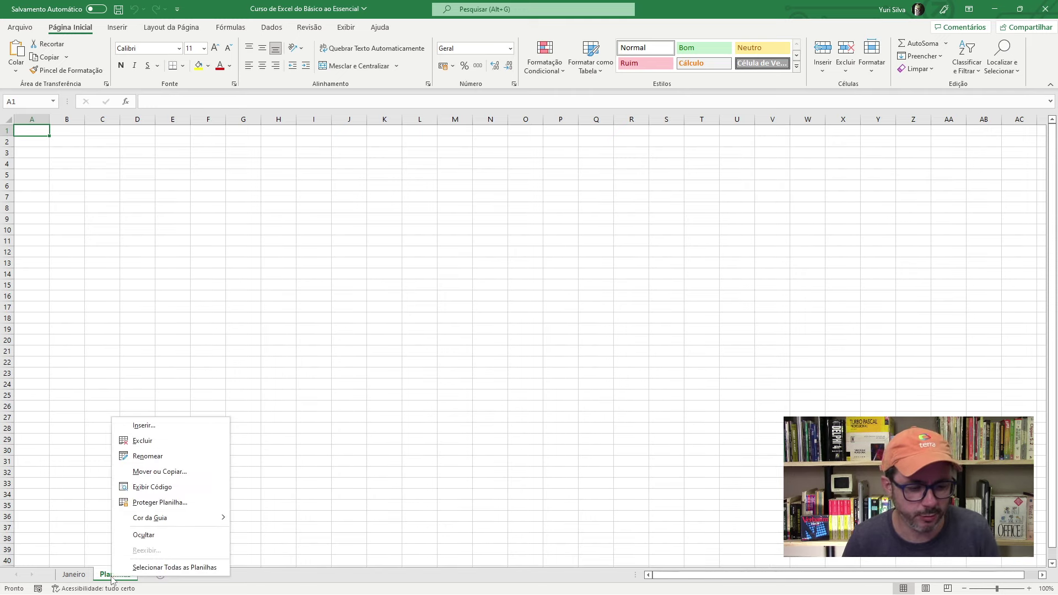
pyautogui.click(148, 457)
pyautogui.write('Fevereiro')
pyautogui.press('Return')
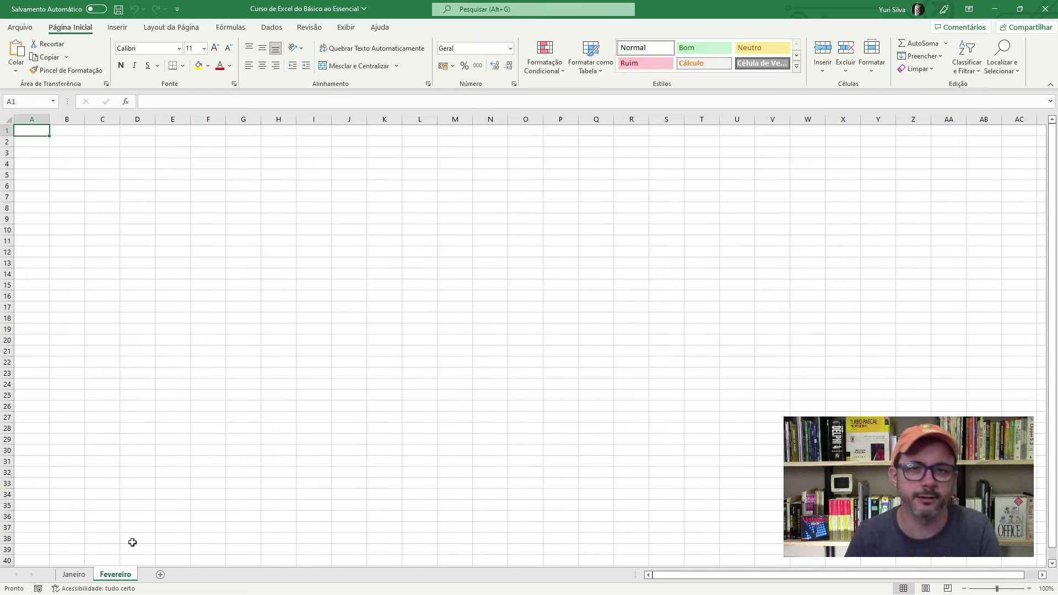
pyautogui.click(74, 575)
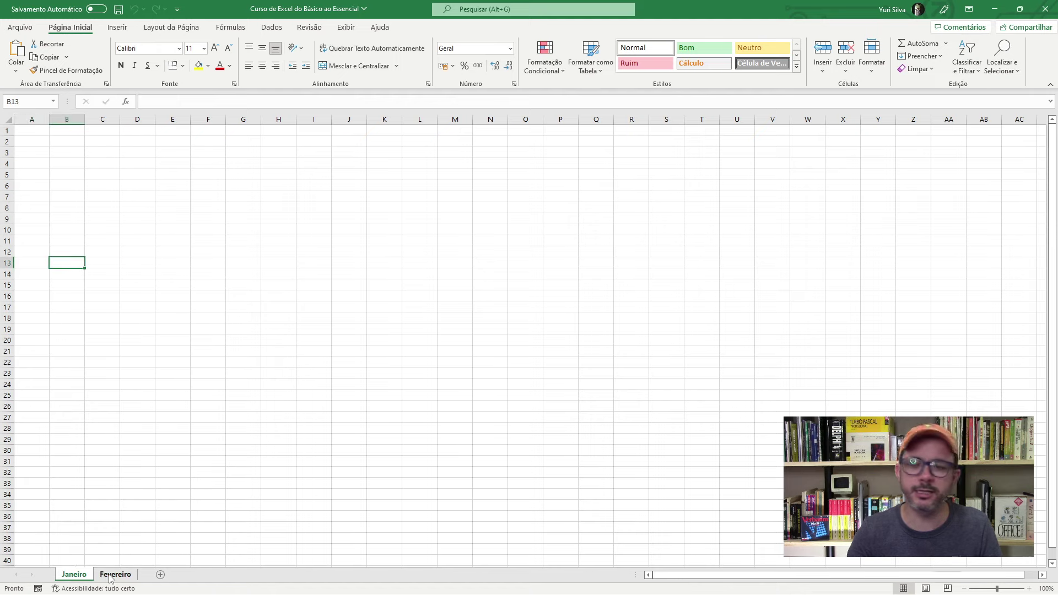
pyautogui.click(110, 576)
pyautogui.click(74, 574)
pyautogui.click(124, 575)
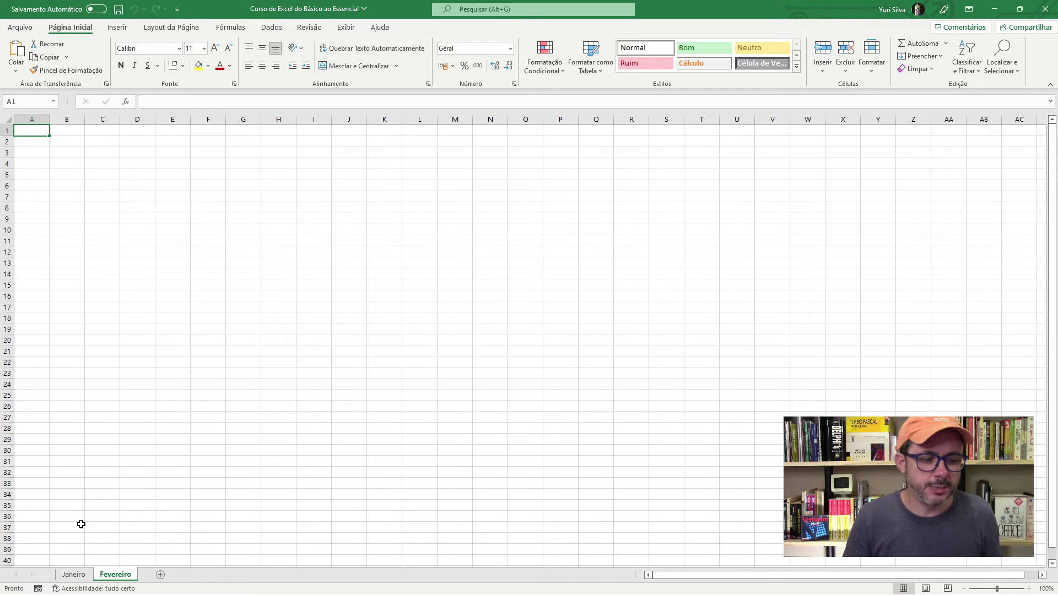
pyautogui.click(132, 326)
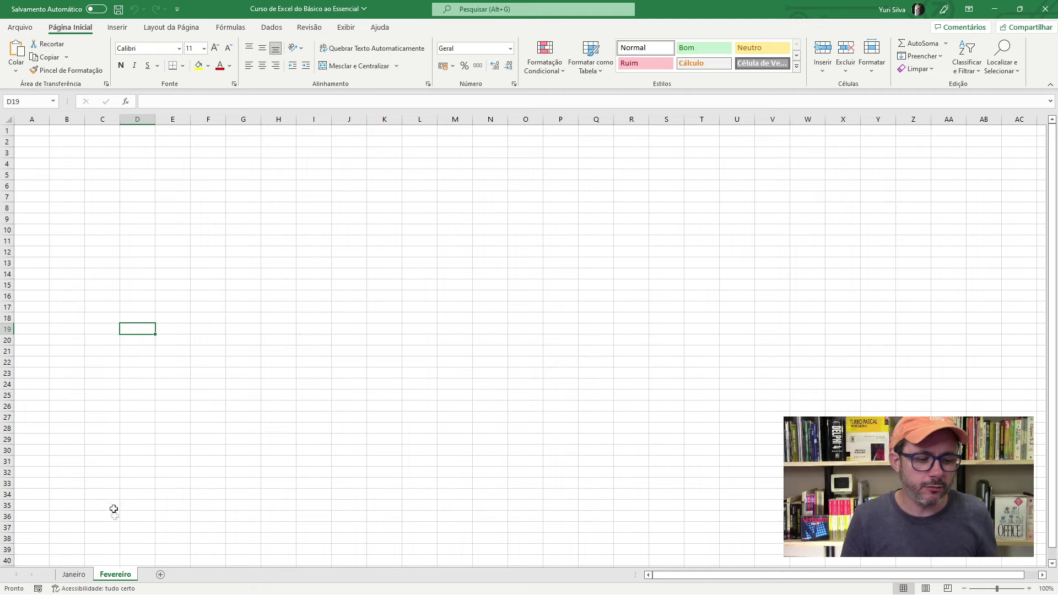
pyautogui.click(127, 419)
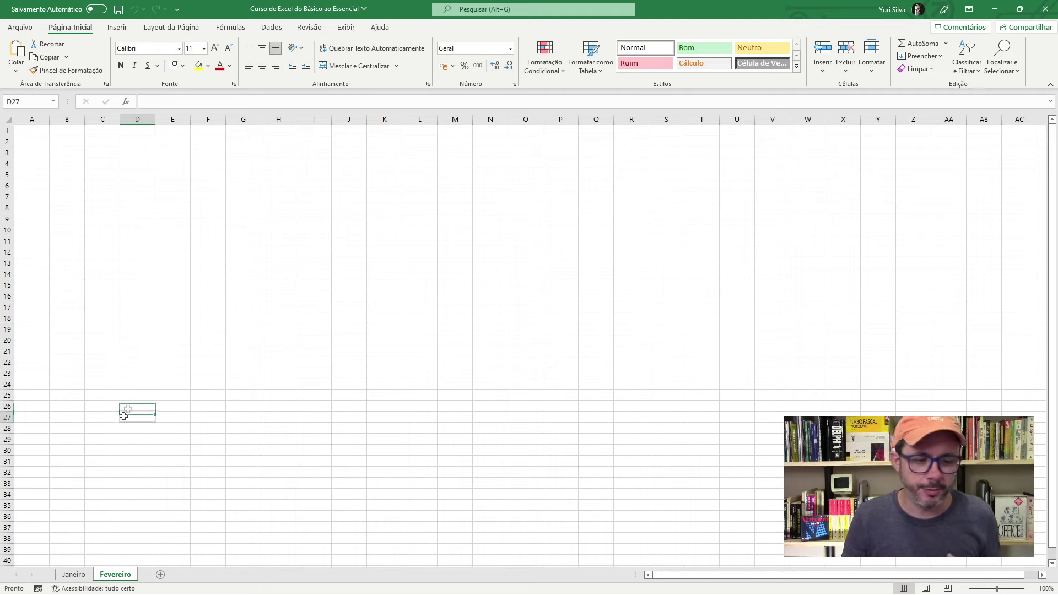
pyautogui.click(140, 369)
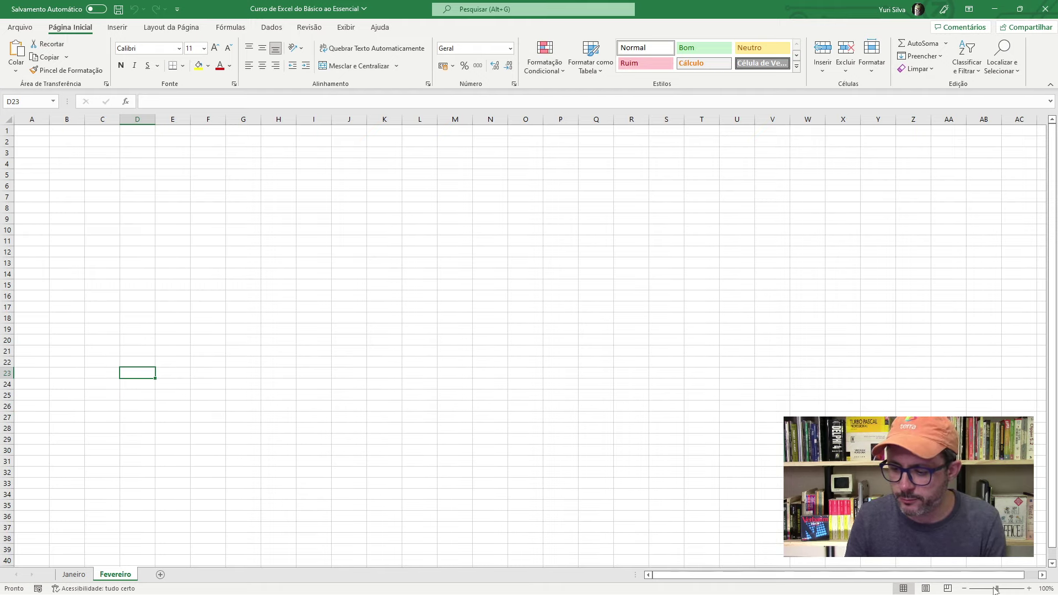
pyautogui.moveTo(997, 589); pyautogui.dragTo(1012, 591)
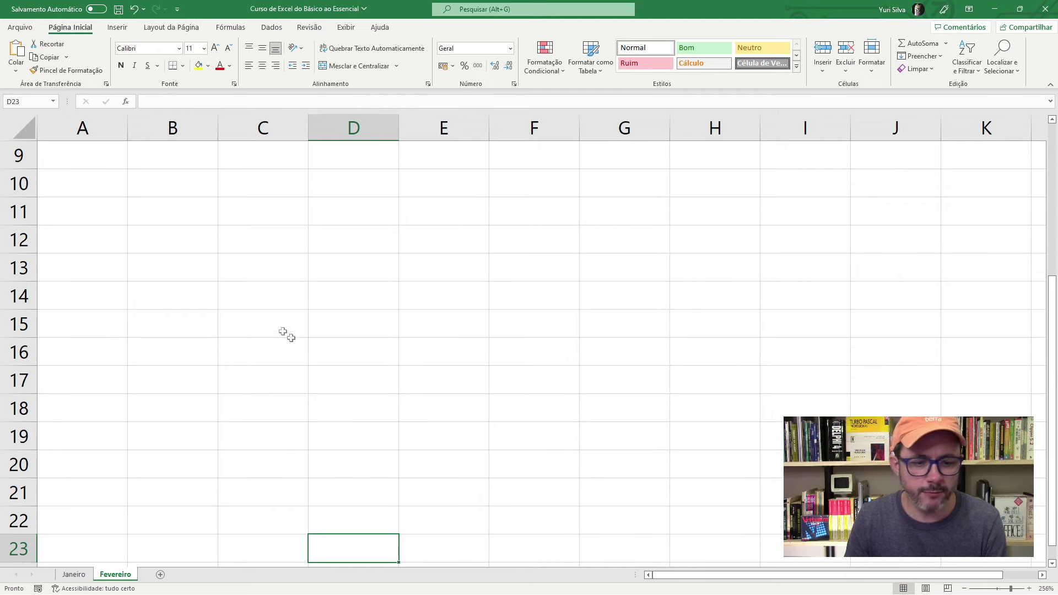
# - Enter DESPESAS DE FEVEREIRO in C10, letting it spill into column D
pyautogui.click(248, 314)
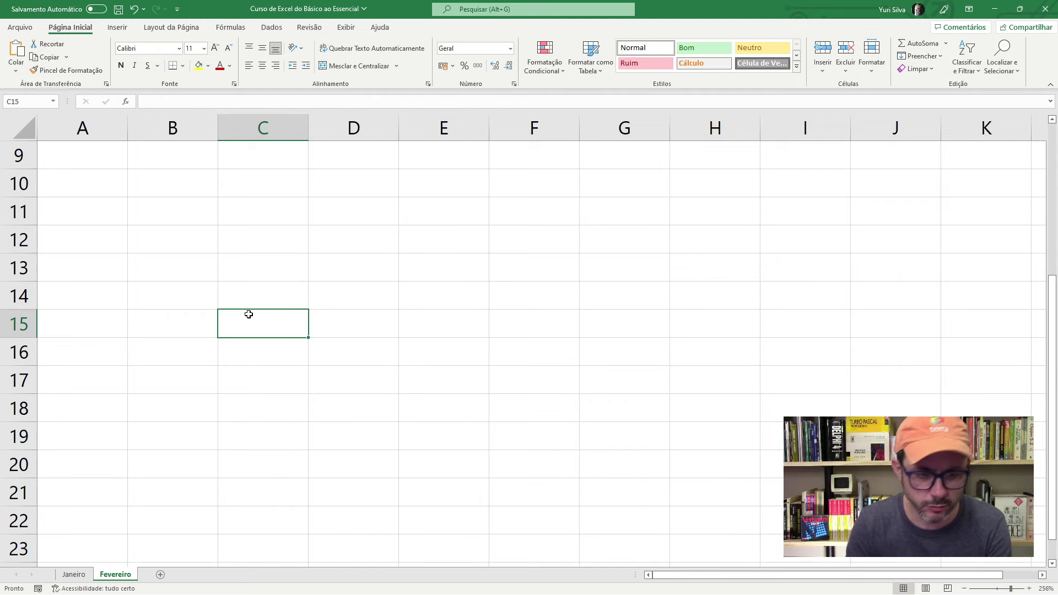
pyautogui.press('Up')
pyautogui.press('Up')
pyautogui.press('Up')
pyautogui.press('Up')
pyautogui.press('Up')
pyautogui.write('DESPE')
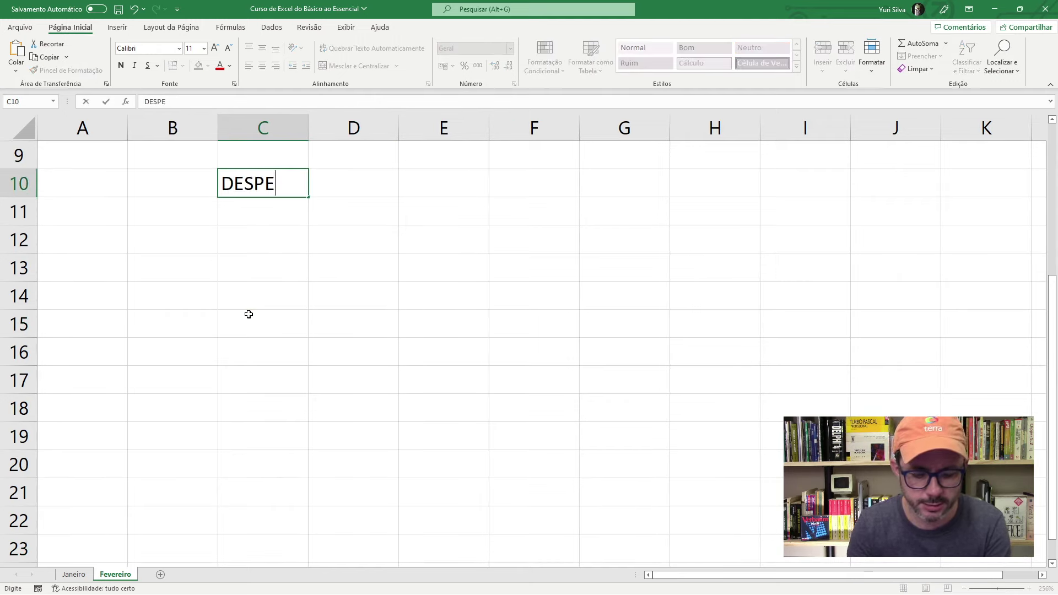
pyautogui.write('SAS DE')
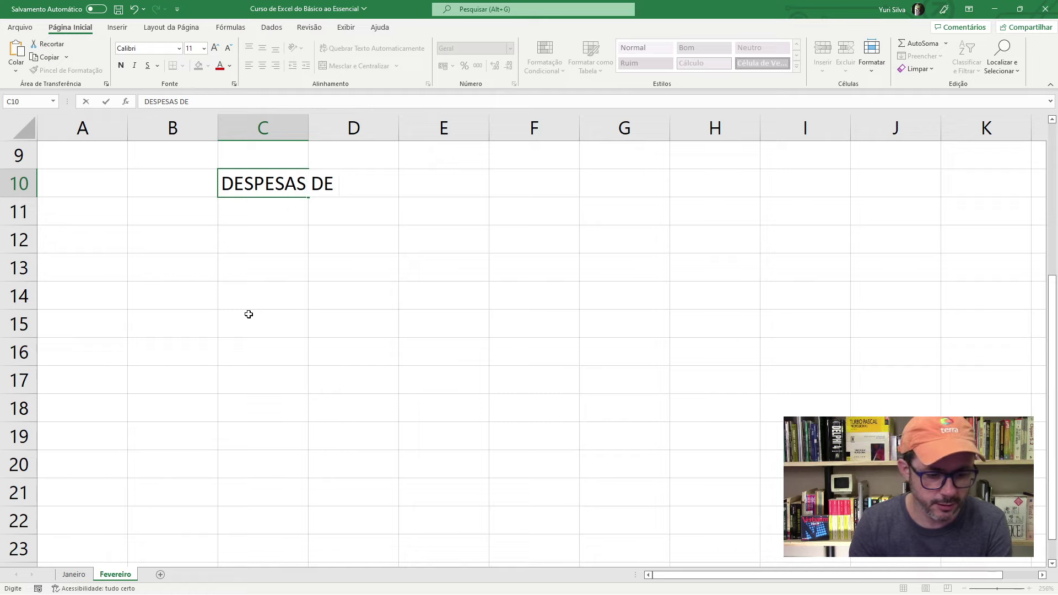
pyautogui.write(' FEVEREIRO')
pyautogui.press('Return')
pyautogui.press('Up')
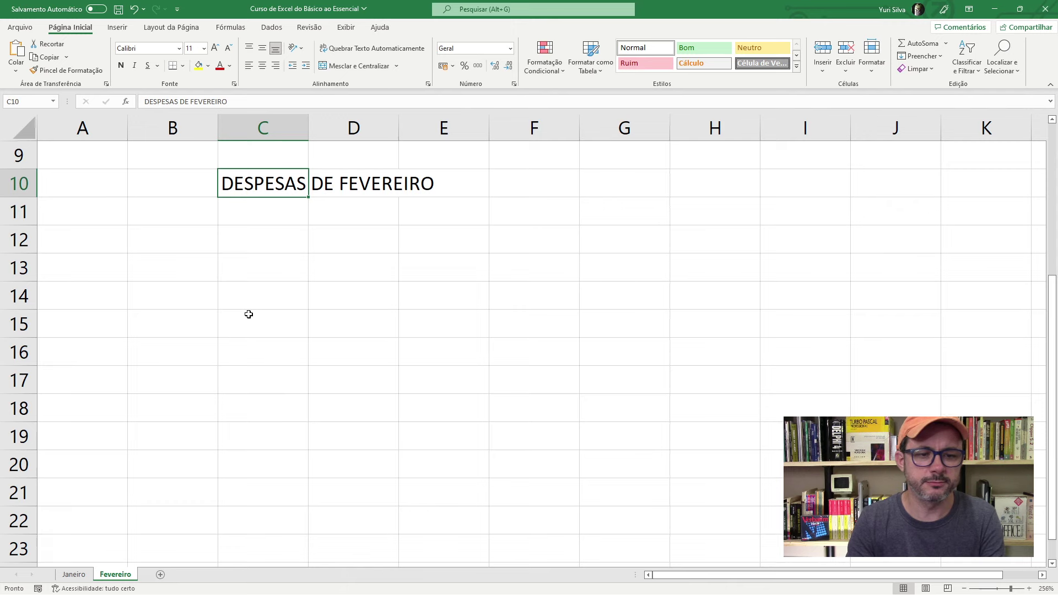
pyautogui.scroll(2, 226, 259)
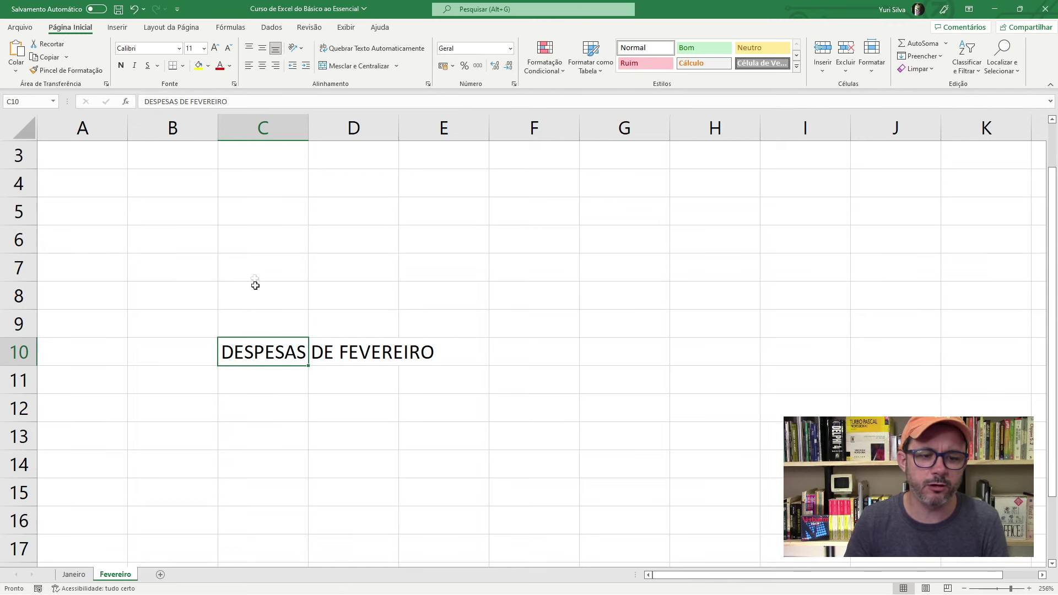
pyautogui.scroll(-1, 254, 284)
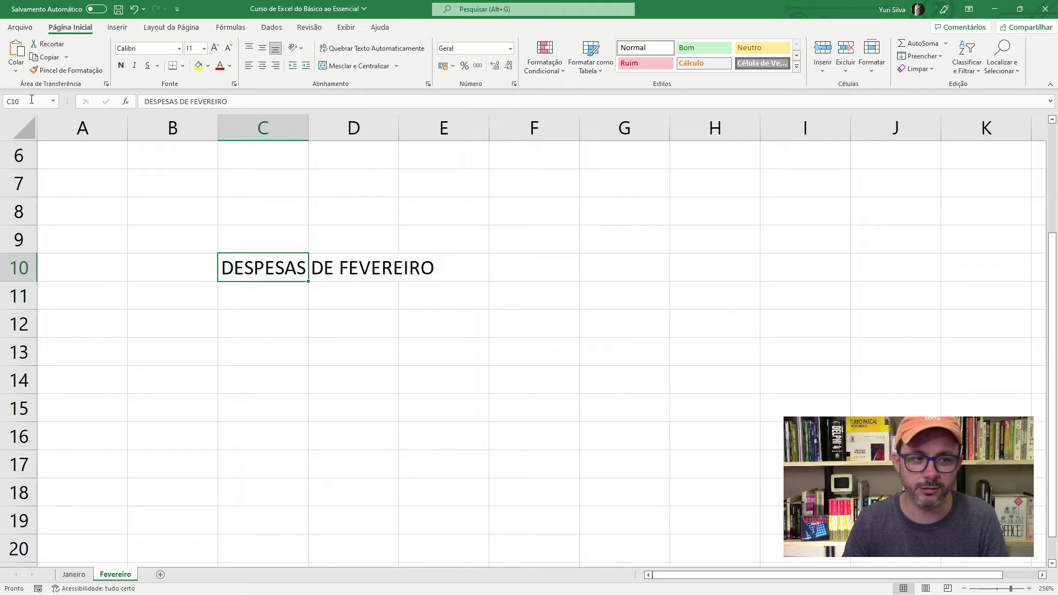
pyautogui.click(258, 250)
pyautogui.click(255, 269)
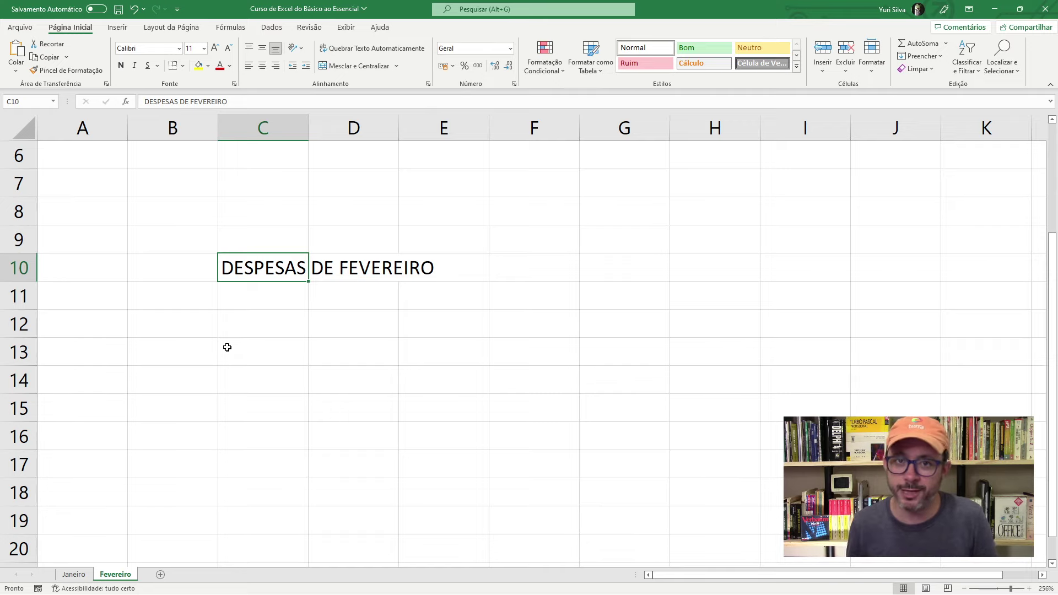
pyautogui.click(197, 391)
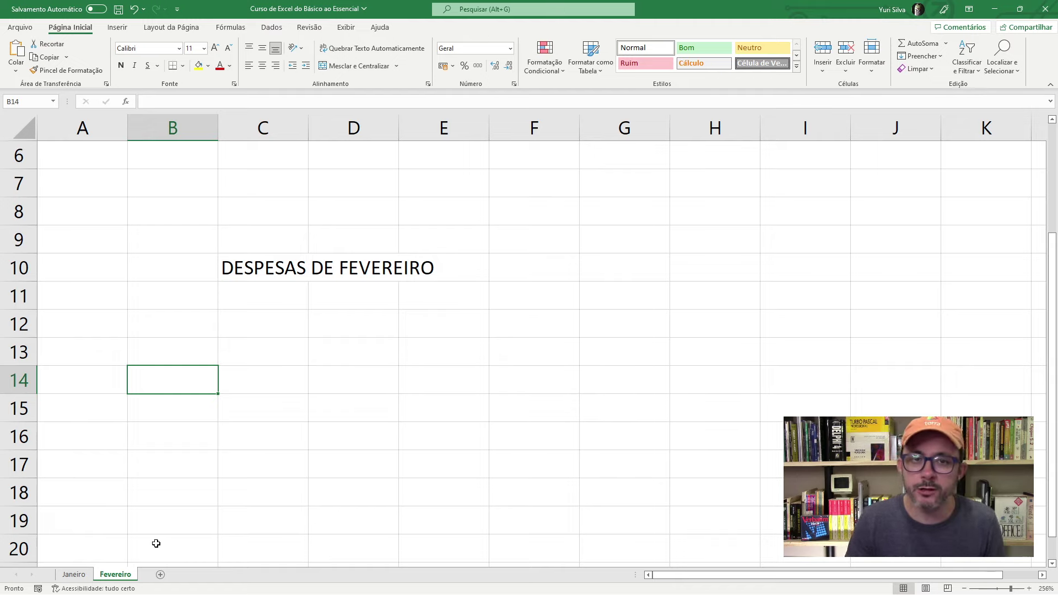
pyautogui.rightClick(115, 577)
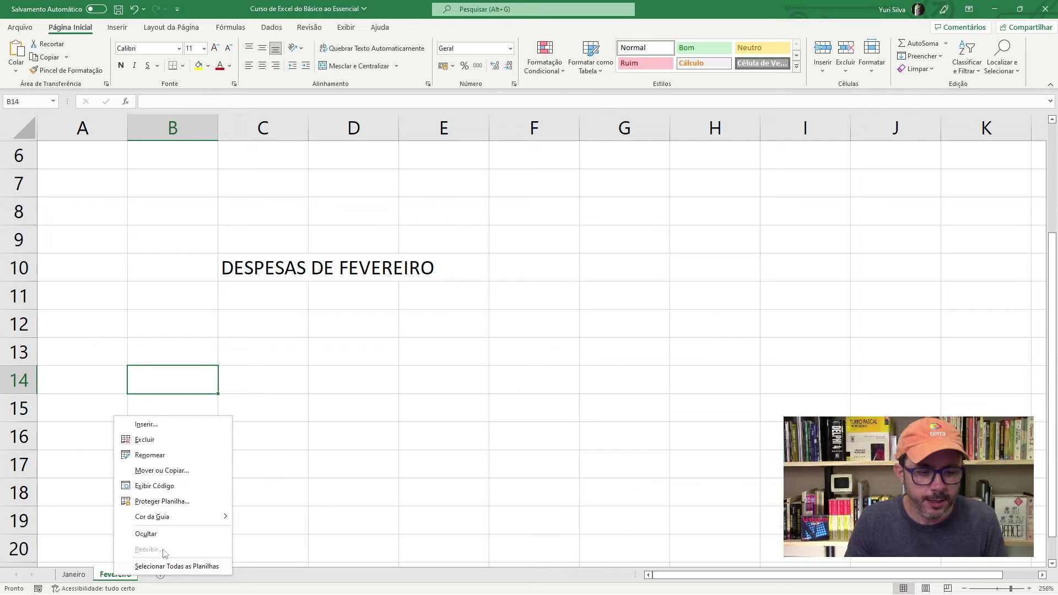
# - Copy Fevereiro to the end of the workbook with Criar uma cópia, producing Fevereiro (2)
pyautogui.click(158, 473)
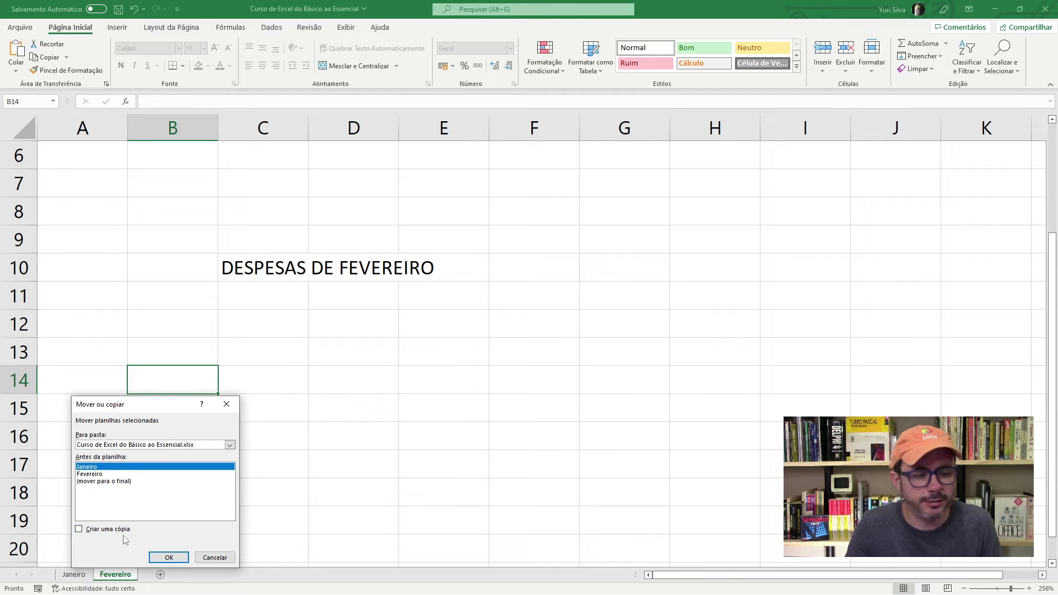
pyautogui.click(80, 530)
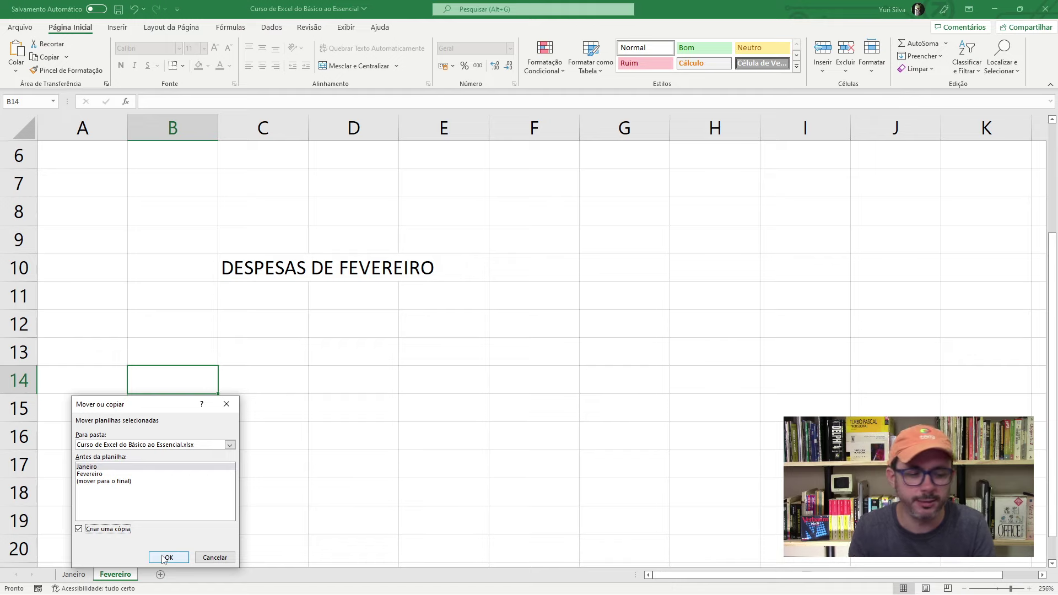
pyautogui.click(79, 529)
pyautogui.moveTo(93, 485); pyautogui.dragTo(97, 479)
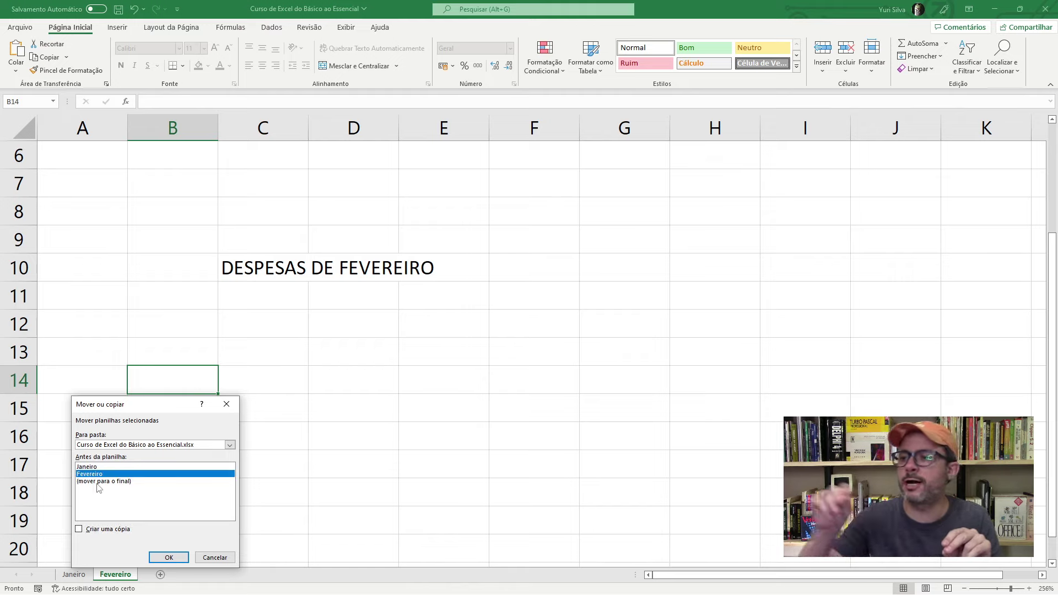
pyautogui.moveTo(97, 484); pyautogui.dragTo(108, 480)
pyautogui.click(109, 483)
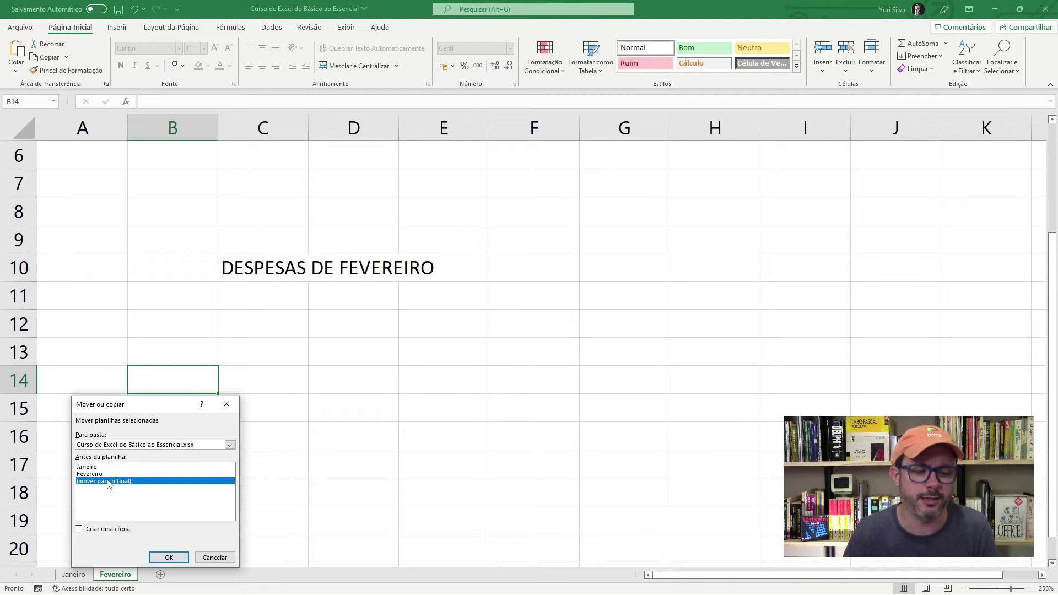
pyautogui.click(79, 529)
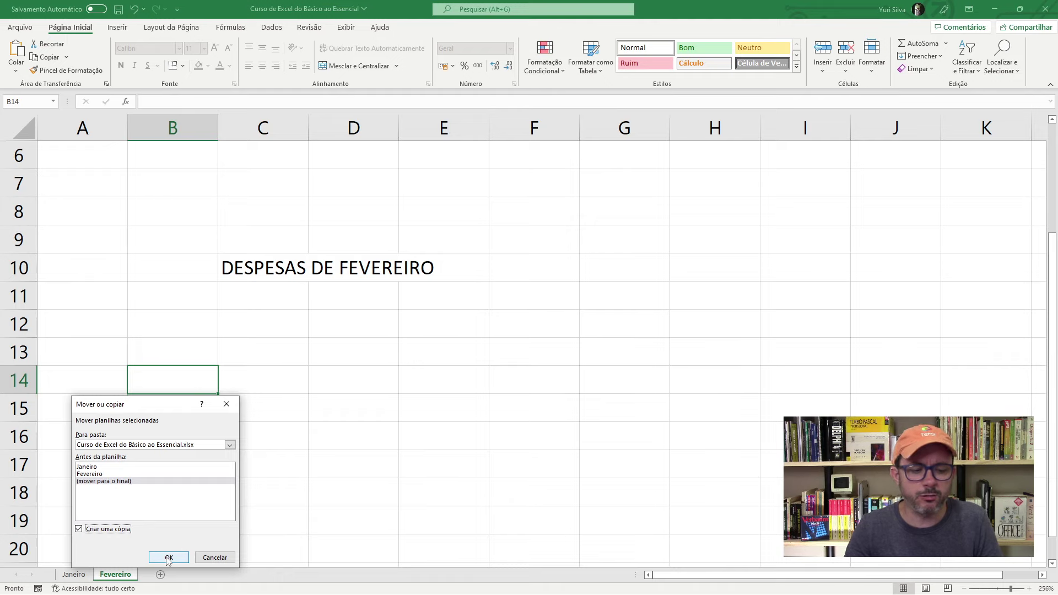
pyautogui.click(168, 558)
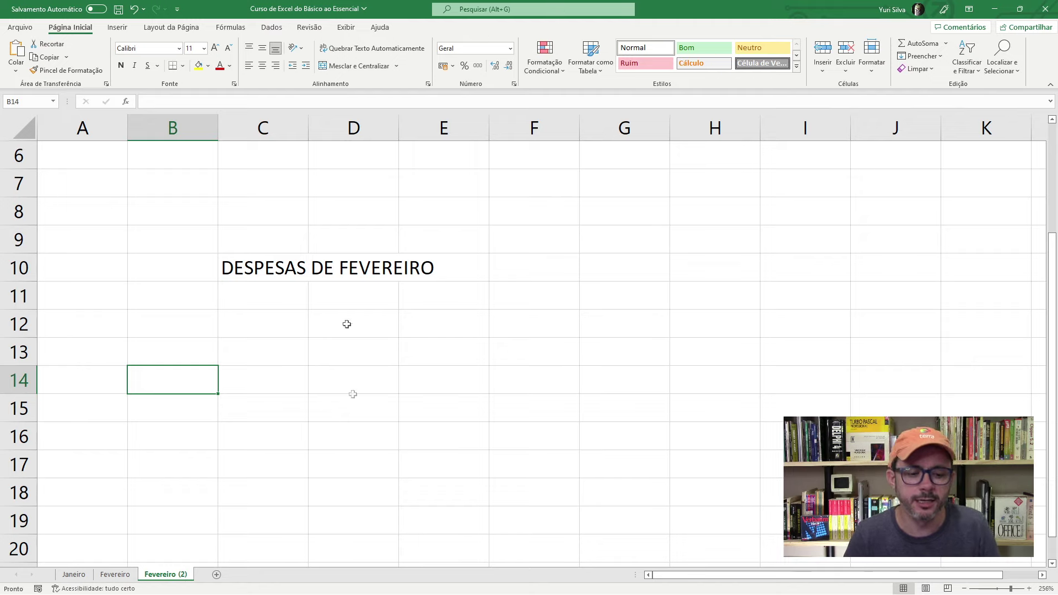
pyautogui.rightClick(168, 579)
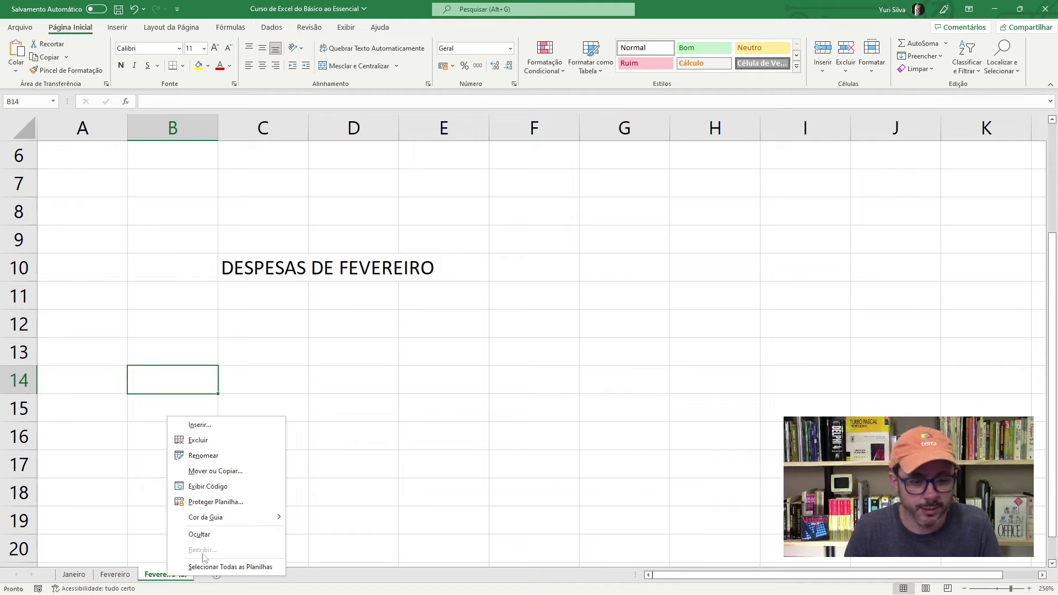
# - Rename the Fevereiro (2) sheet tab to 'Março'
pyautogui.rightClick(162, 574)
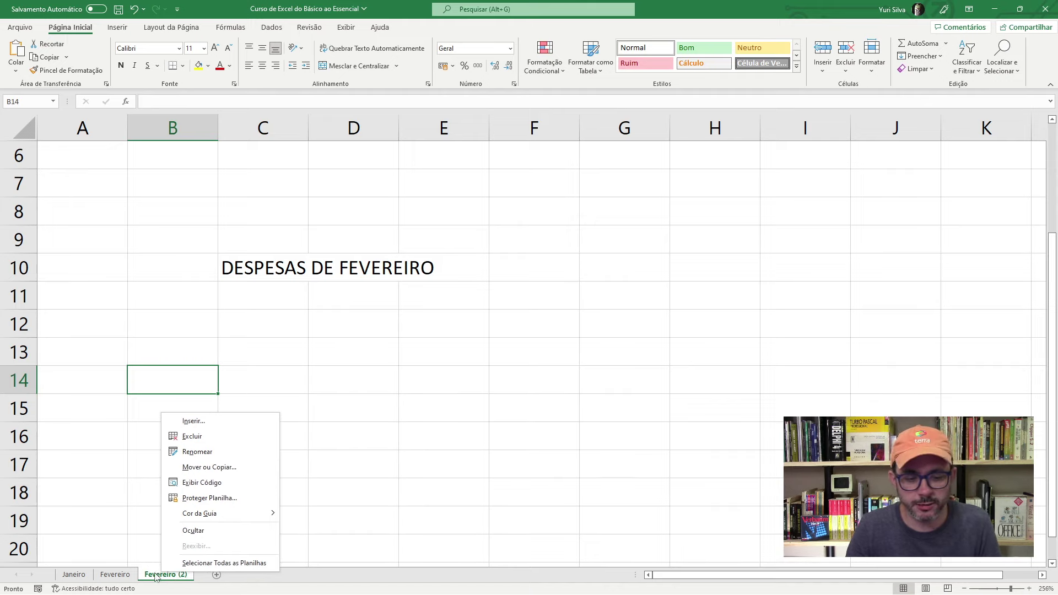
pyautogui.click(197, 452)
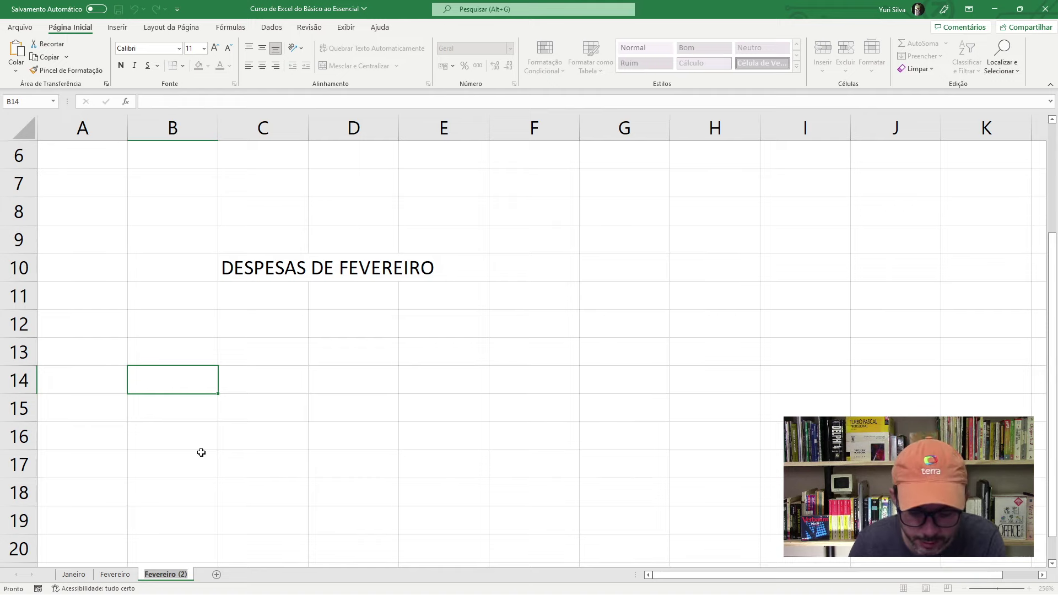
pyautogui.write('mAR')
pyautogui.press('BackSpace')
pyautogui.press('BackSpace')
pyautogui.press('BackSpace')
pyautogui.write('Marce')
pyautogui.press('BackSpace')
pyautogui.press('BackSpace')
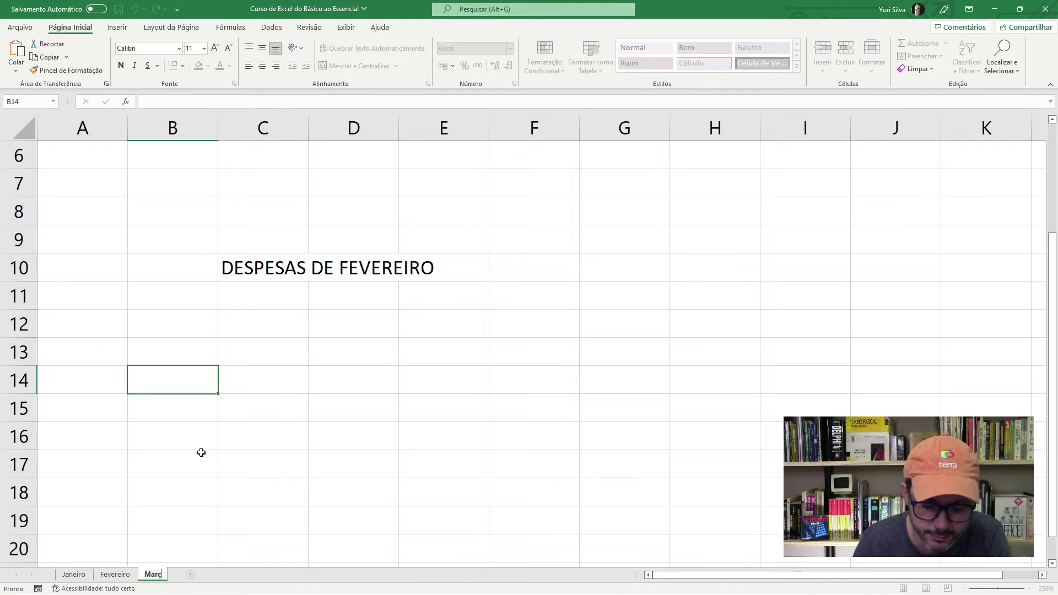
pyautogui.write('o')
pyautogui.press('Return')
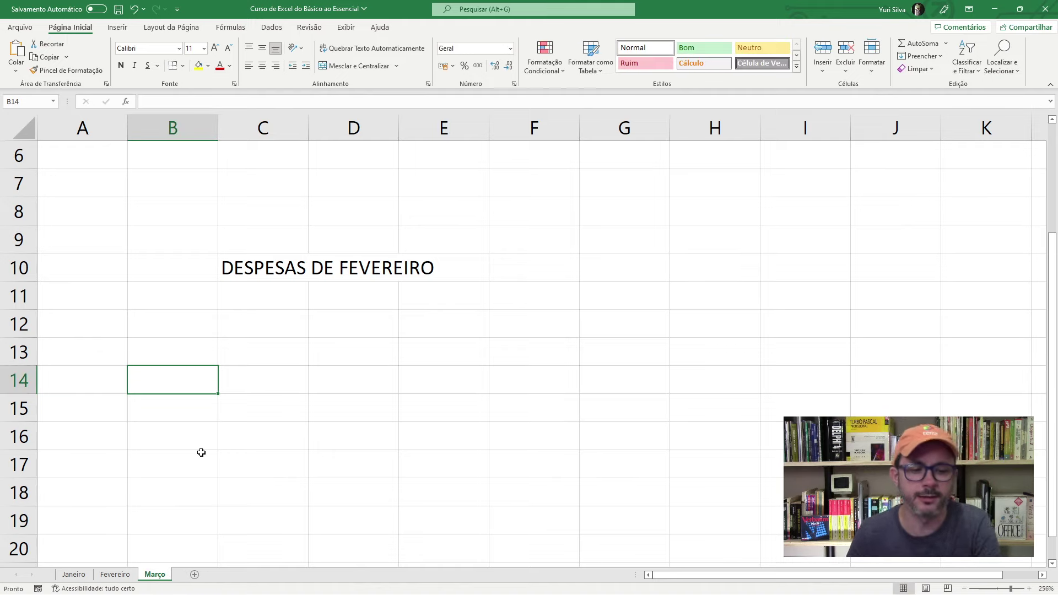
pyautogui.click(257, 271)
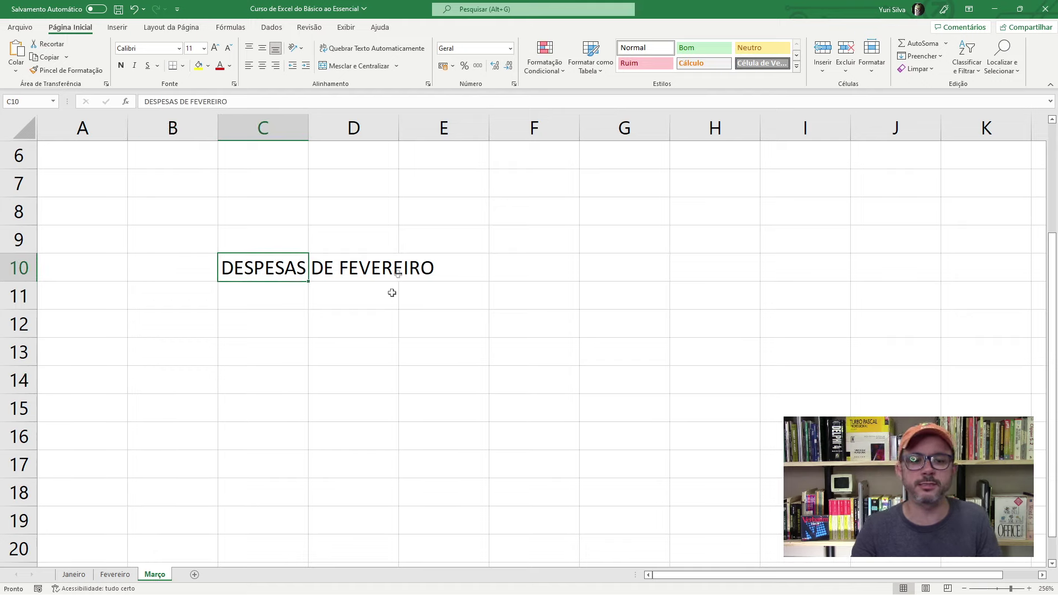
# - Change the Março sheet's C10 title from DESPESAS DE FEVEREIRO to DESPESAS DE MARÇO
pyautogui.click(262, 325)
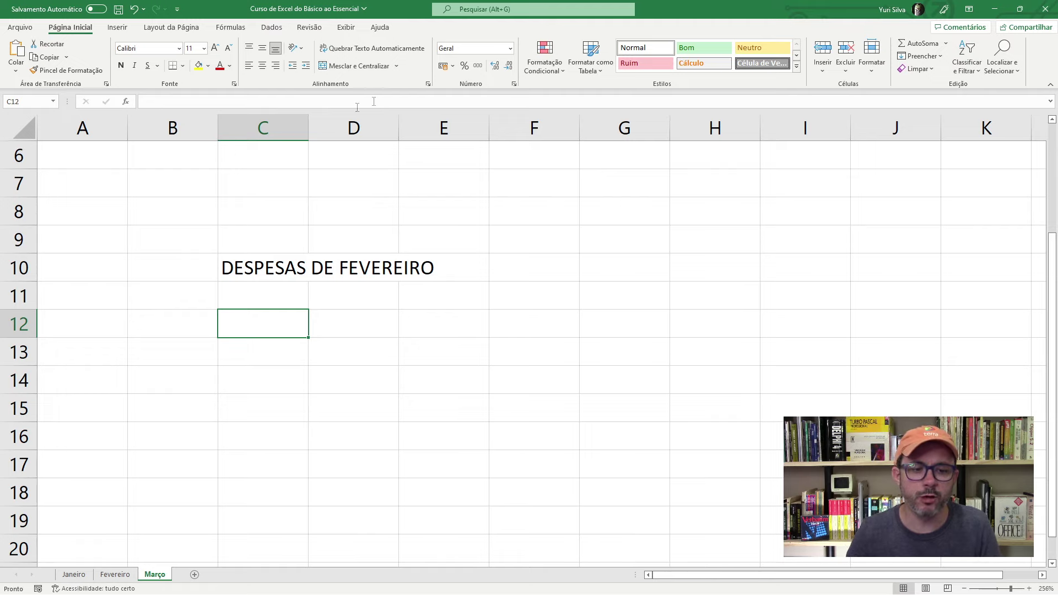
pyautogui.click(255, 272)
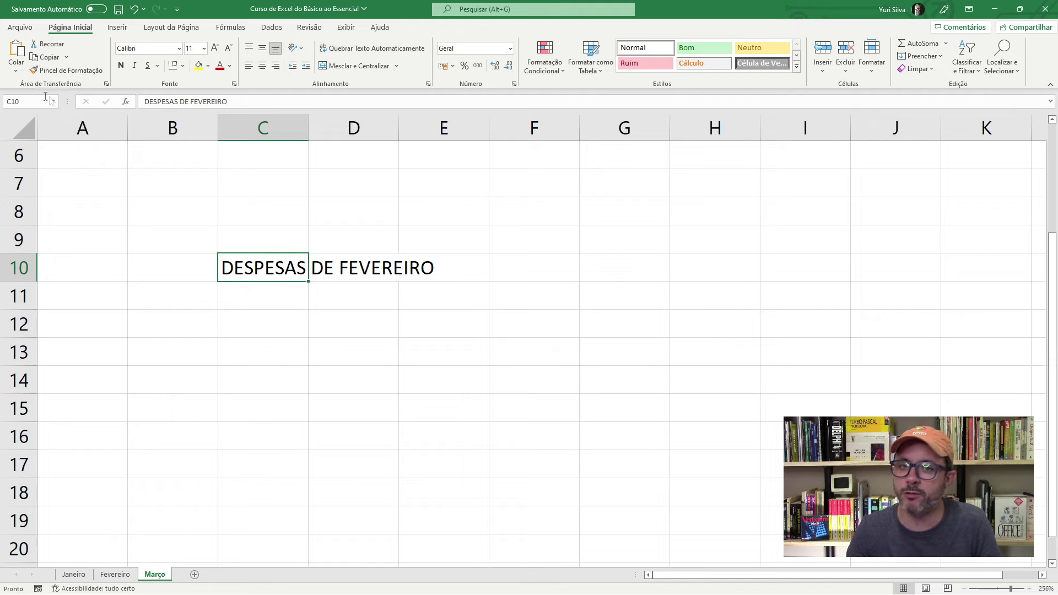
pyautogui.click(248, 102)
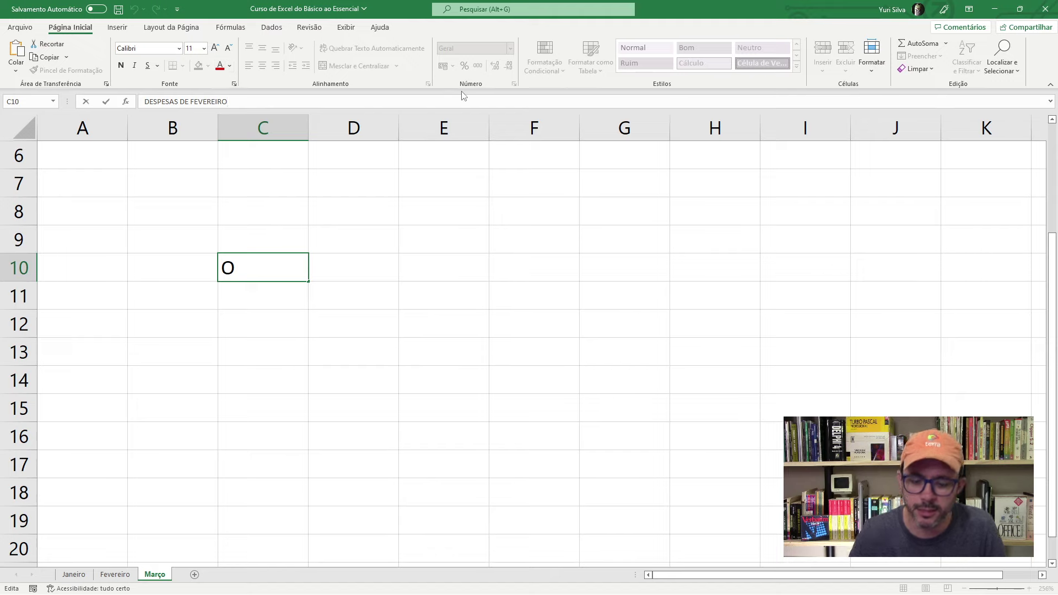
pyautogui.press('BackSpace')
pyautogui.press('BackSpace')
pyautogui.press('BackSpace')
pyautogui.press('BackSpace')
pyautogui.press('BackSpace')
pyautogui.press('BackSpace')
pyautogui.press('BackSpace')
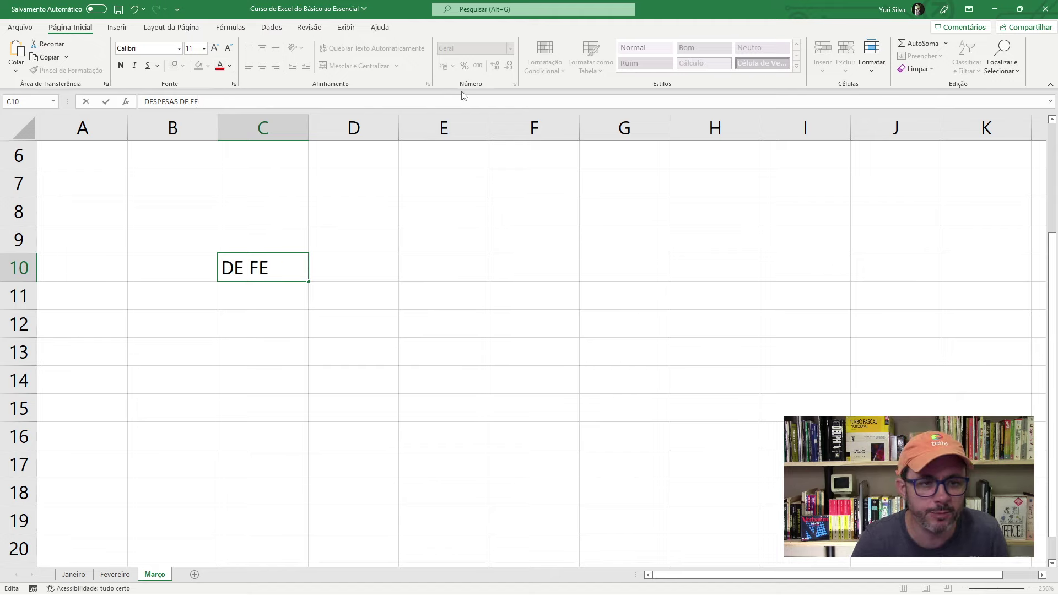
pyautogui.write('març')
pyautogui.press('BackSpace')
pyautogui.press('BackSpace')
pyautogui.press('BackSpace')
pyautogui.press('BackSpace')
pyautogui.press('BackSpace')
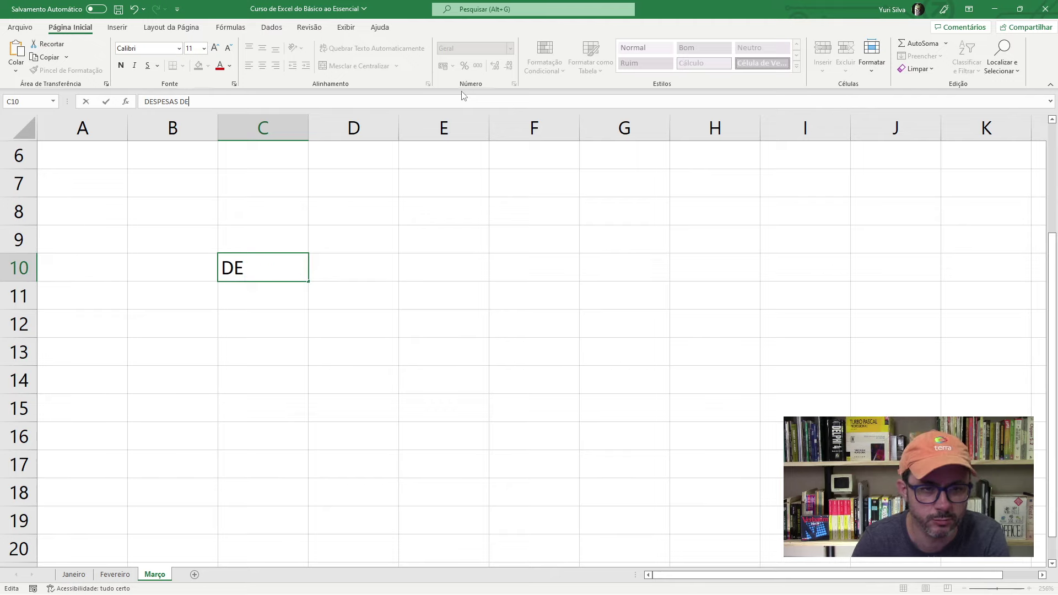
pyautogui.write(' MARÇO')
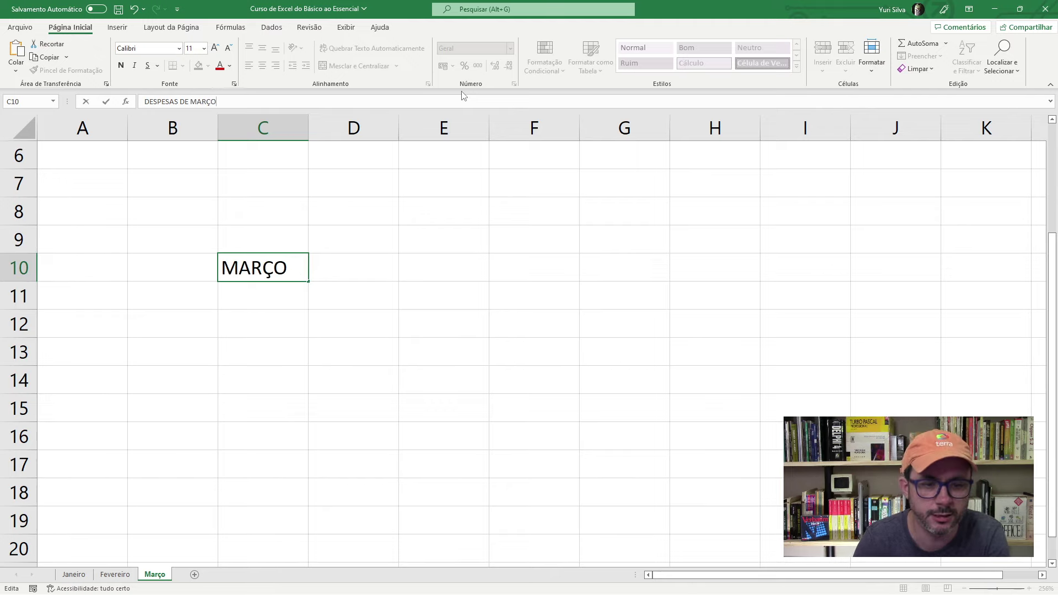
pyautogui.hotkey('ctrl', 'Return')
pyautogui.press('Return')
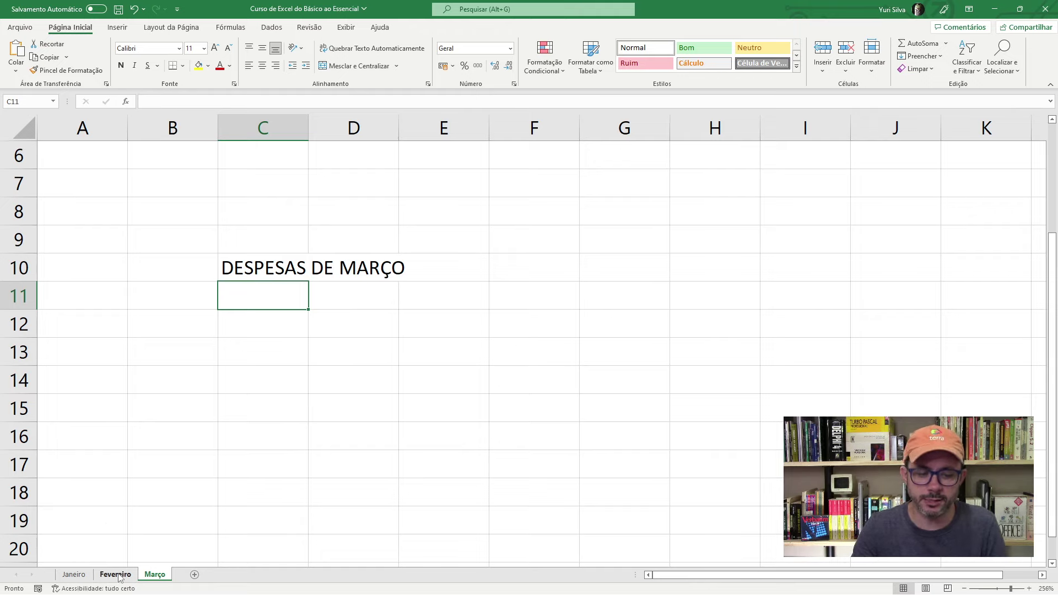
# - Compare with Fevereiro's C10 title, then return to the Março title
pyautogui.click(116, 574)
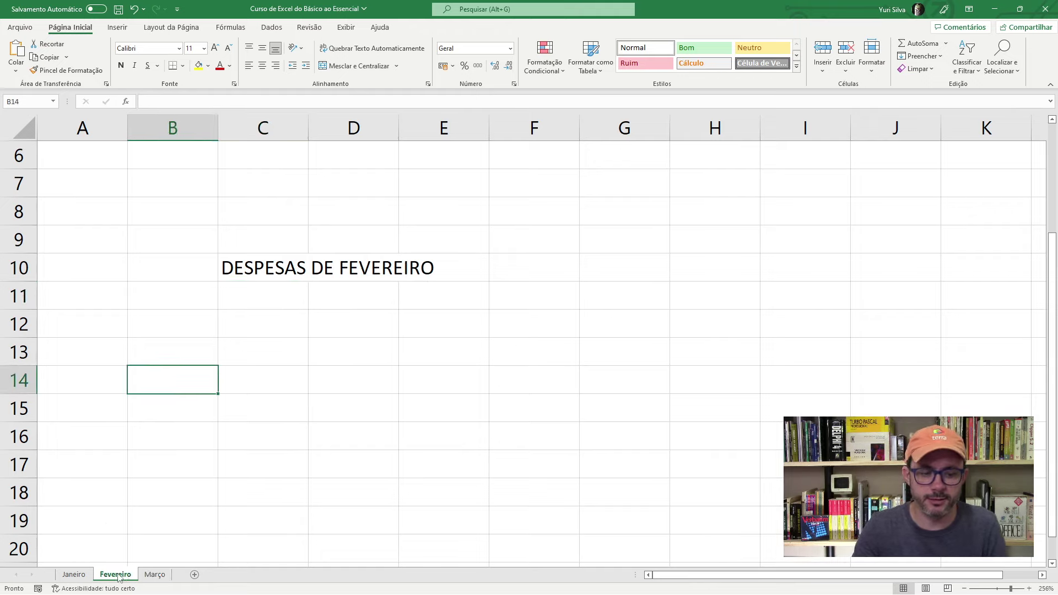
pyautogui.click(272, 275)
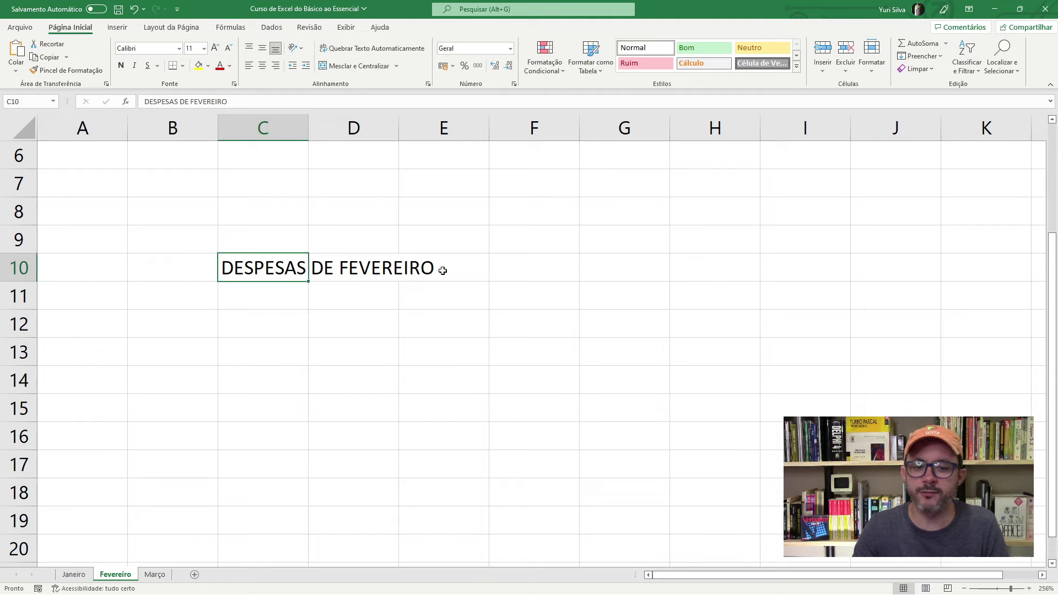
pyautogui.click(152, 575)
pyautogui.click(261, 269)
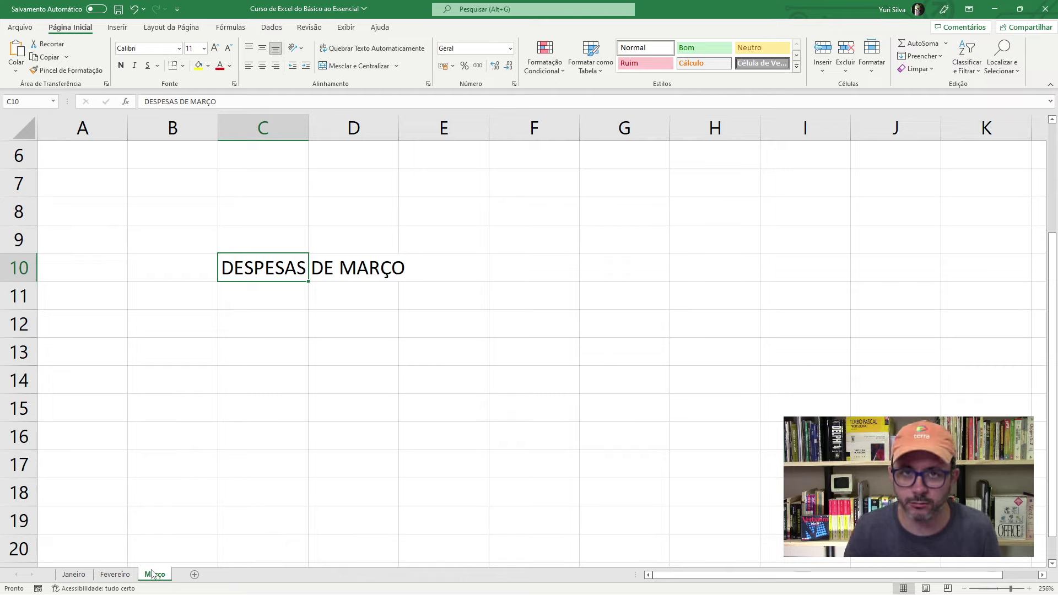
# - Delete the Março sheet via Excluir after one cancelled attempt, leaving Janeiro and Fevereiro
pyautogui.rightClick(152, 575)
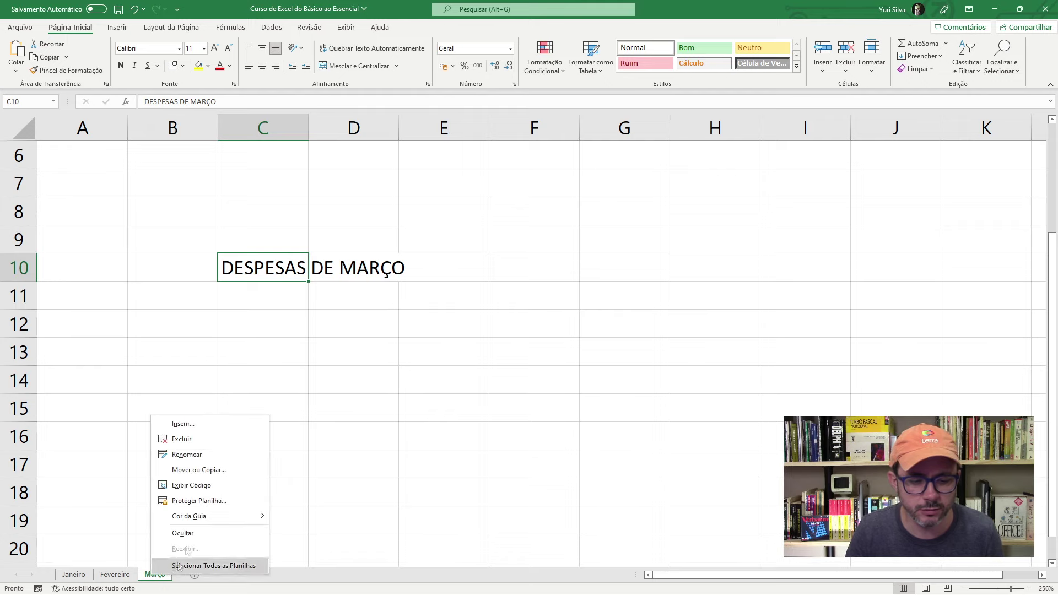
pyautogui.click(182, 440)
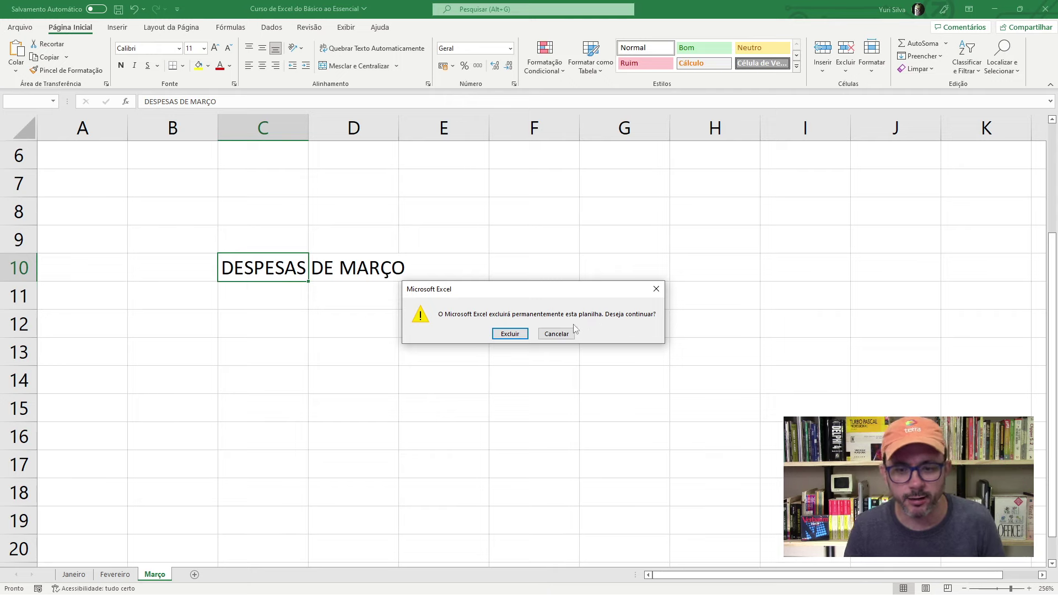
pyautogui.click(556, 334)
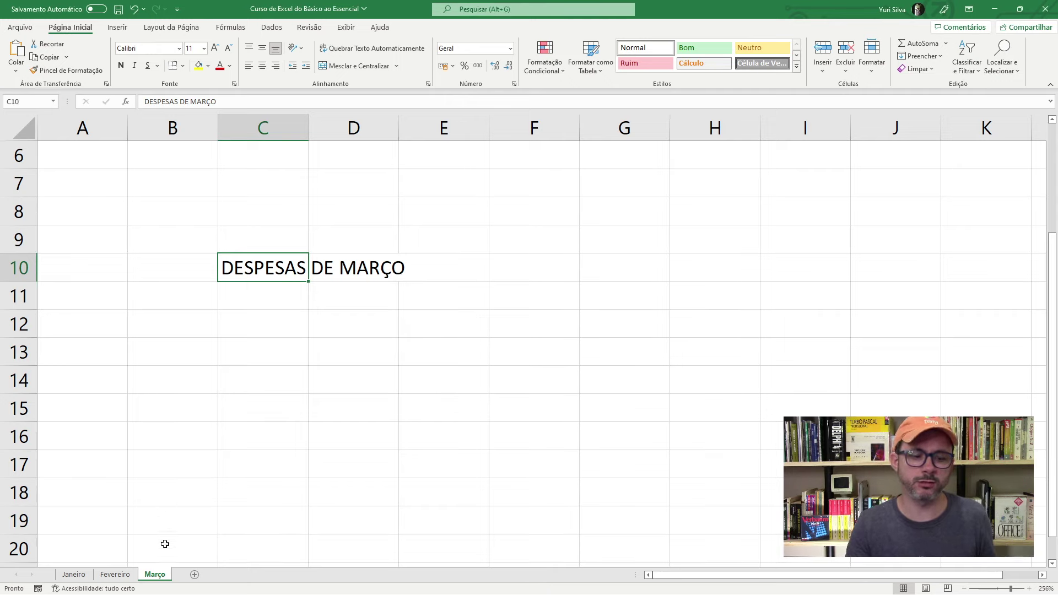
pyautogui.rightClick(155, 579)
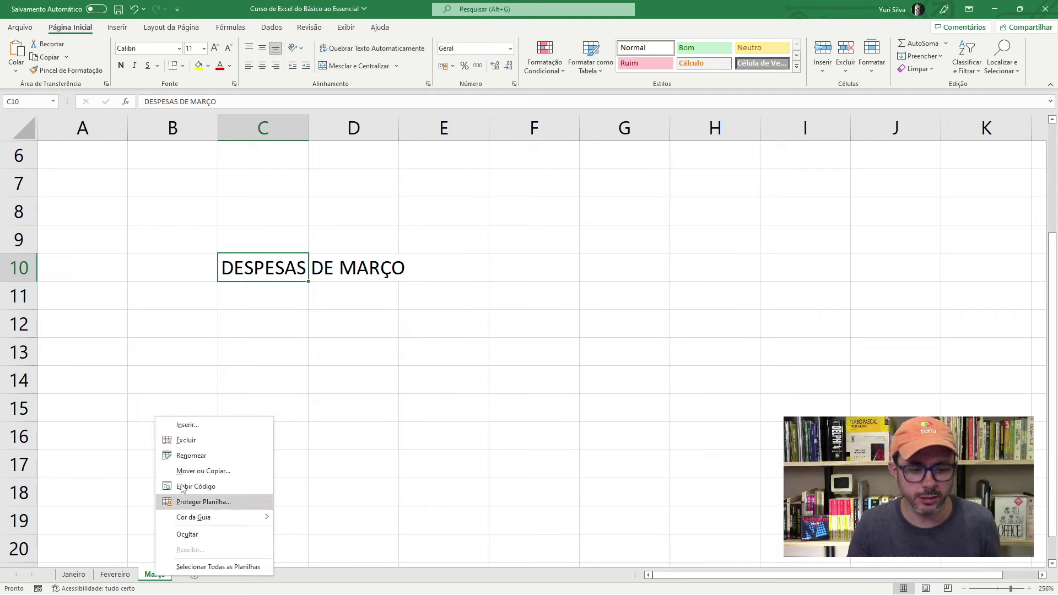
pyautogui.click(187, 440)
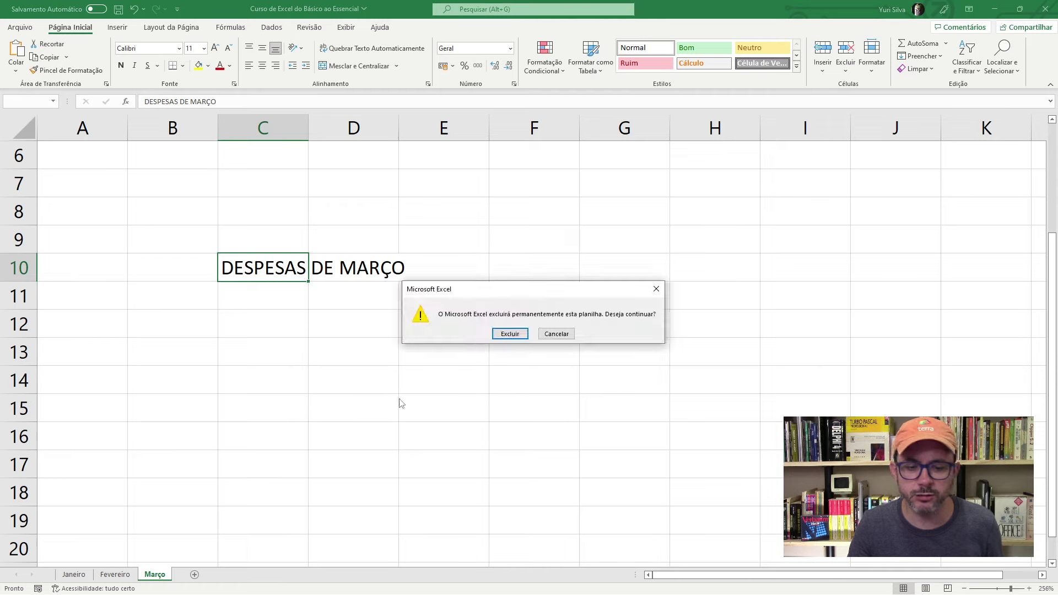
pyautogui.click(508, 333)
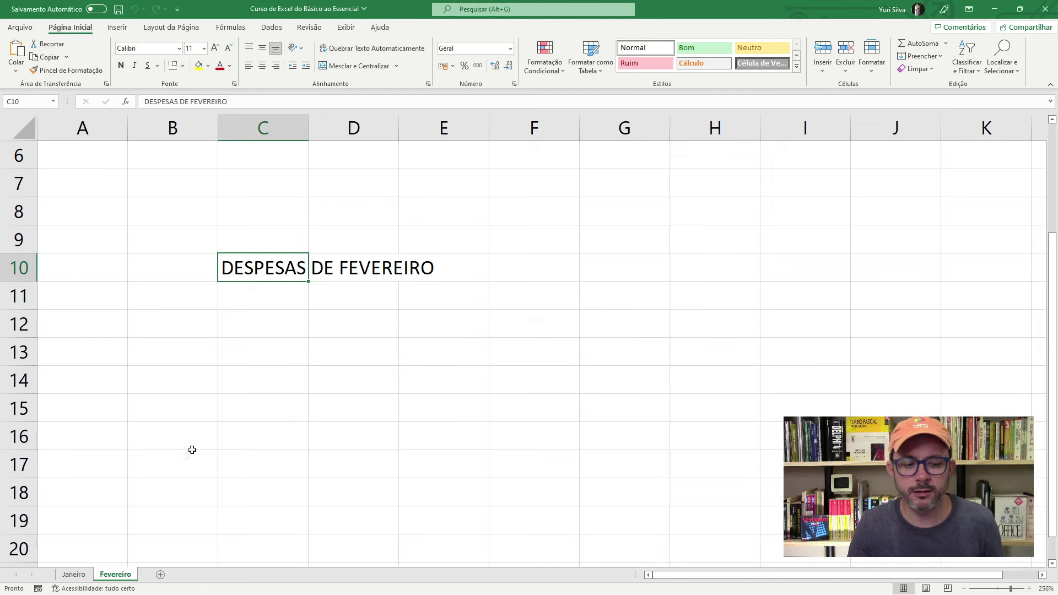
pyautogui.click(196, 501)
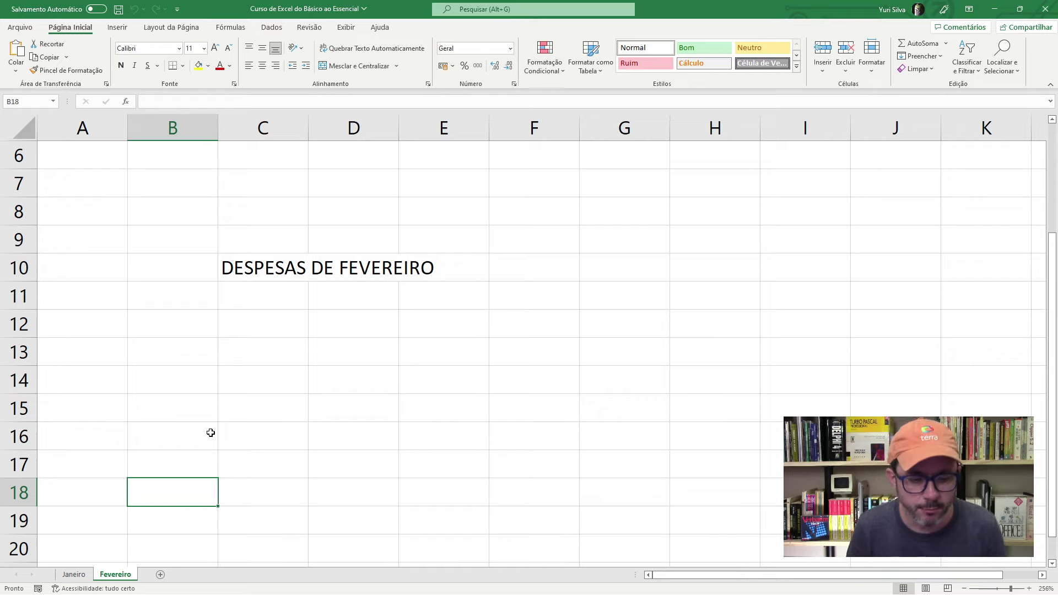
# - Drag the Janeiro tab after Fevereiro and back, finally leaving Janeiro before Fevereiro
pyautogui.click(77, 575)
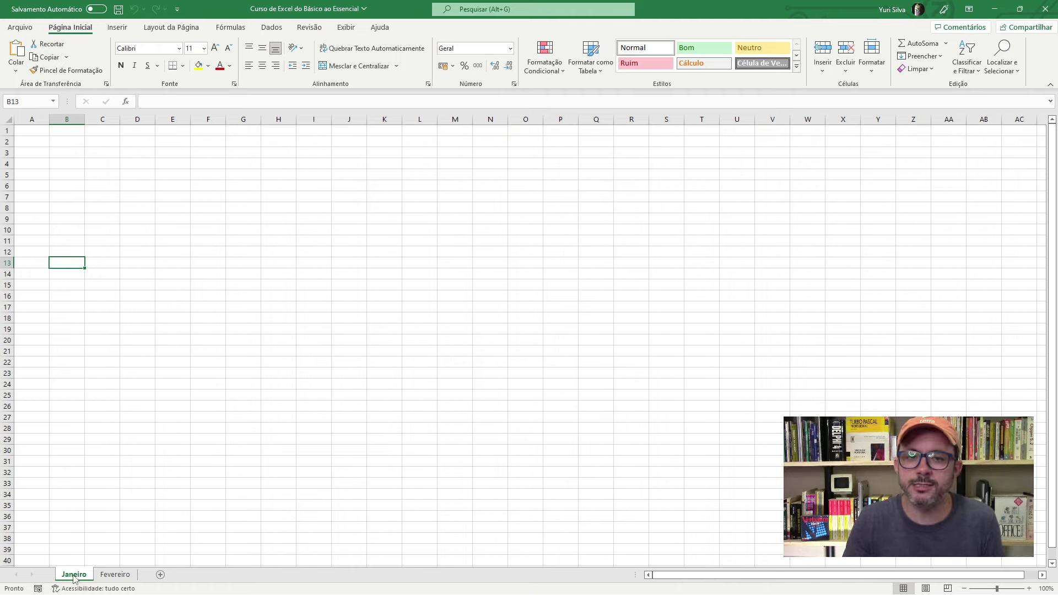
pyautogui.moveTo(75, 577)
pyautogui.mouseDown()
pyautogui.moveTo(114, 577)
pyautogui.moveTo(91, 564)
pyautogui.moveTo(80, 577)
pyautogui.mouseUp()
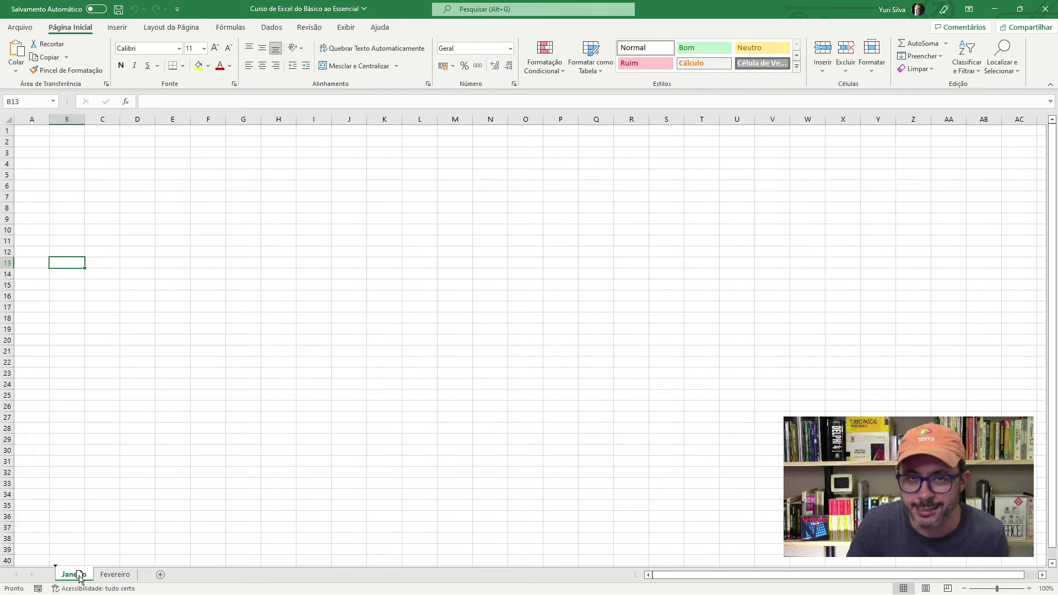
pyautogui.moveTo(80, 579); pyautogui.dragTo(142, 578)
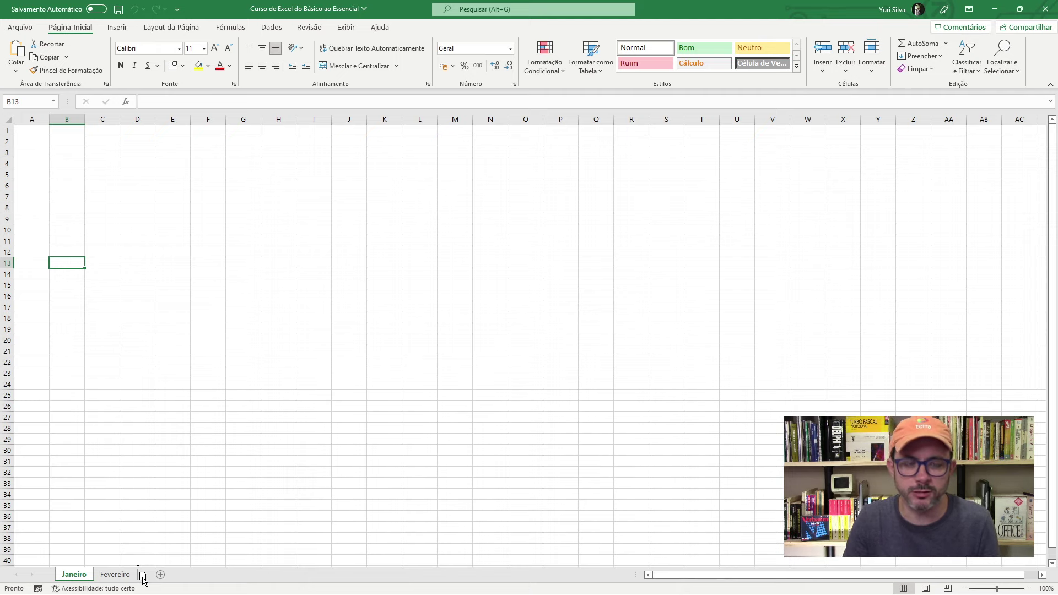
pyautogui.moveTo(142, 579); pyautogui.dragTo(144, 581)
pyautogui.click(83, 576)
pyautogui.click(115, 576)
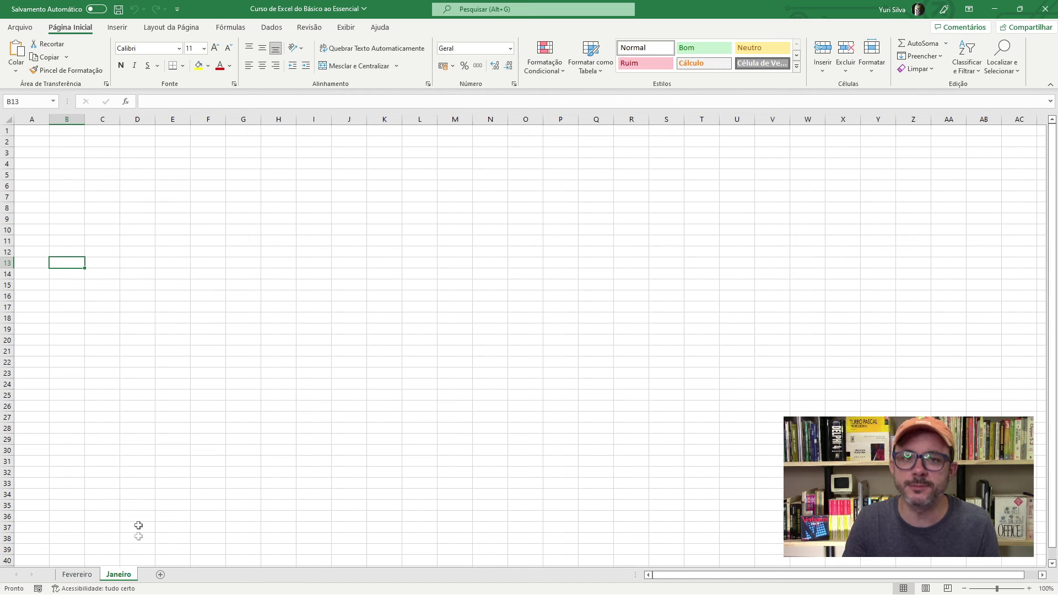
pyautogui.moveTo(124, 576); pyautogui.dragTo(78, 577)
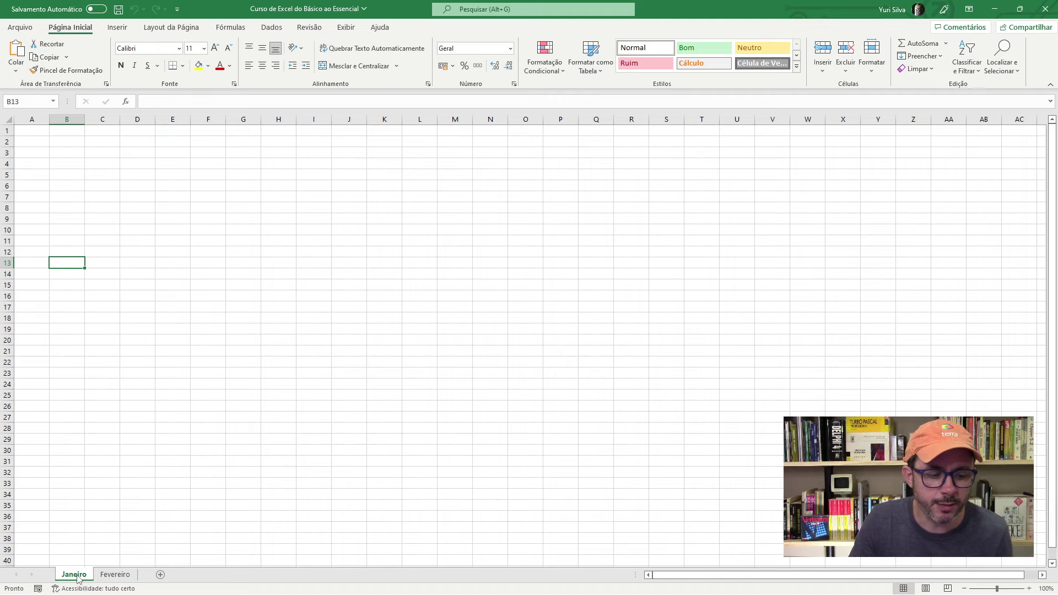
pyautogui.moveTo(75, 577); pyautogui.dragTo(145, 579)
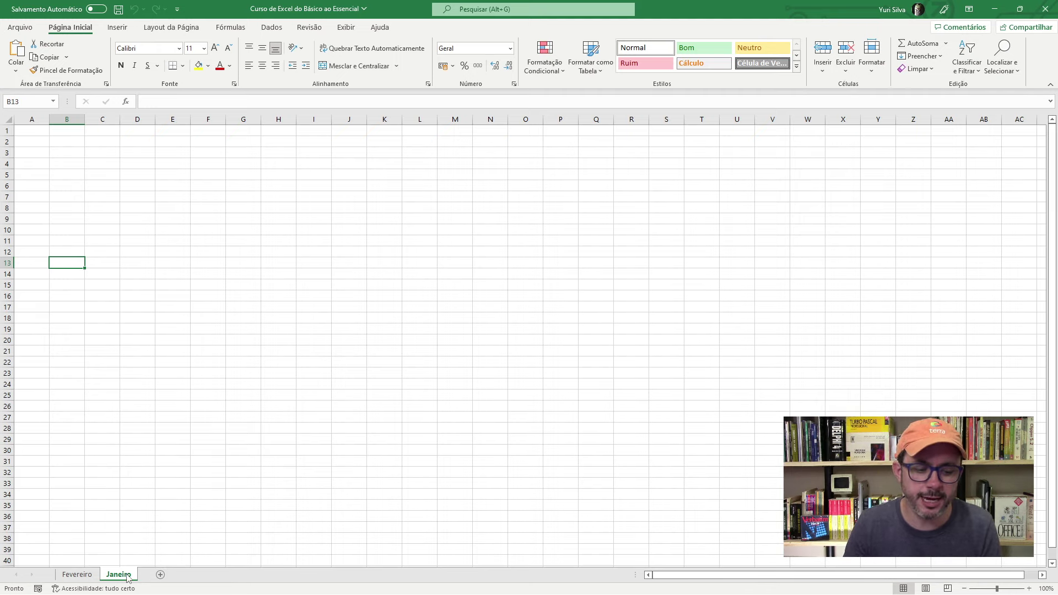
pyautogui.moveTo(85, 576); pyautogui.dragTo(82, 568)
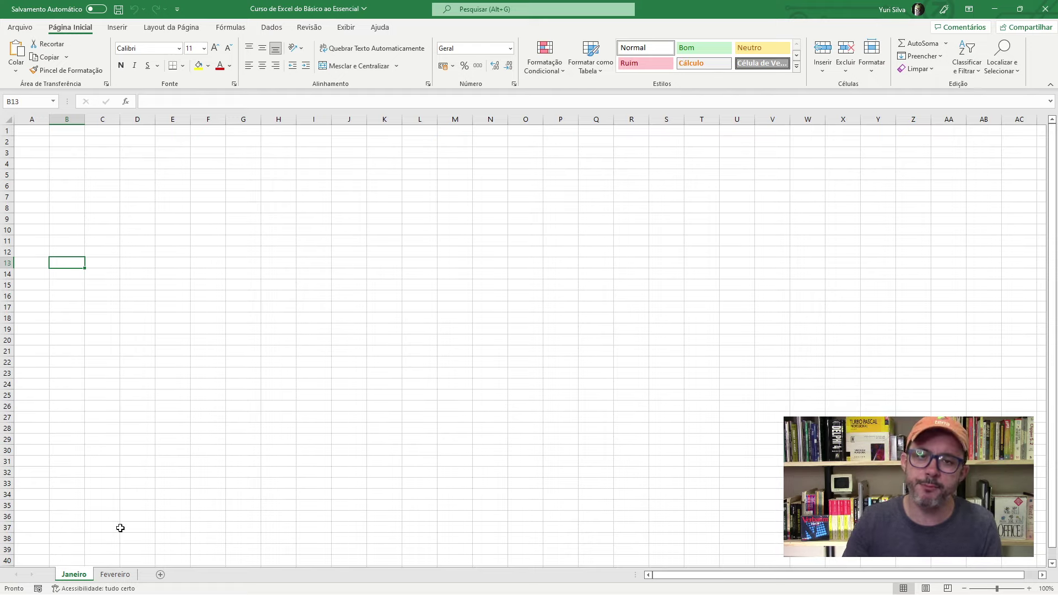
# - Move Janeiro to the end with Mover ou Copiar and add a new blank sheet, Planilha5
pyautogui.rightClick(74, 576)
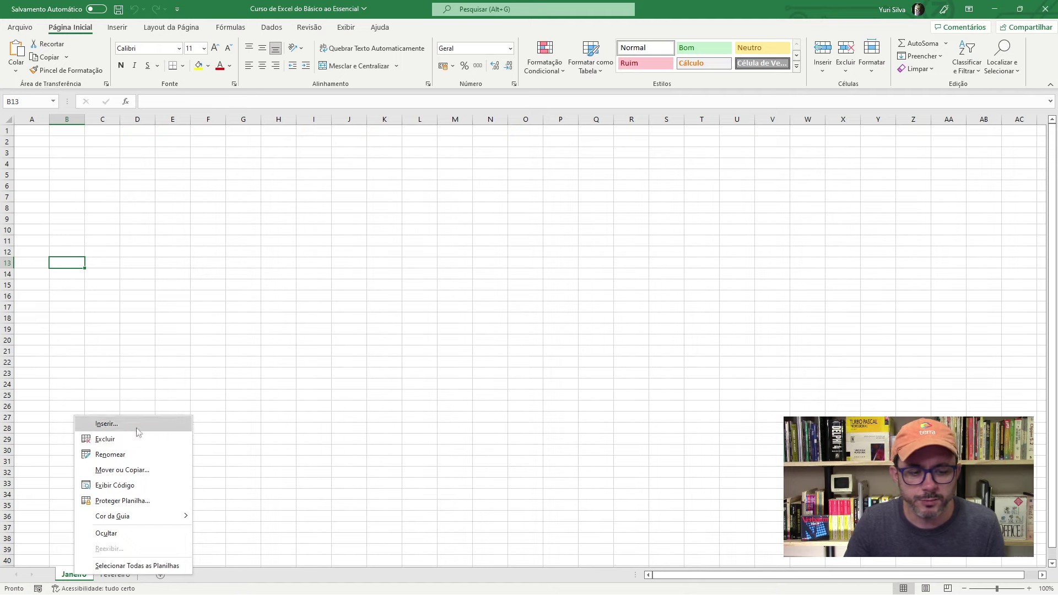
pyautogui.click(121, 470)
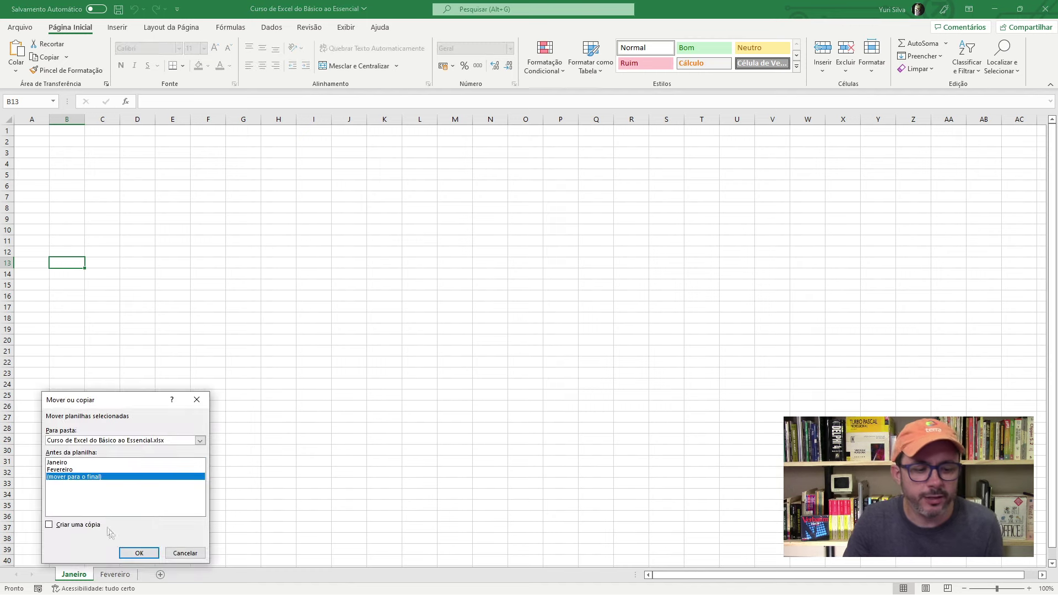
pyautogui.click(138, 553)
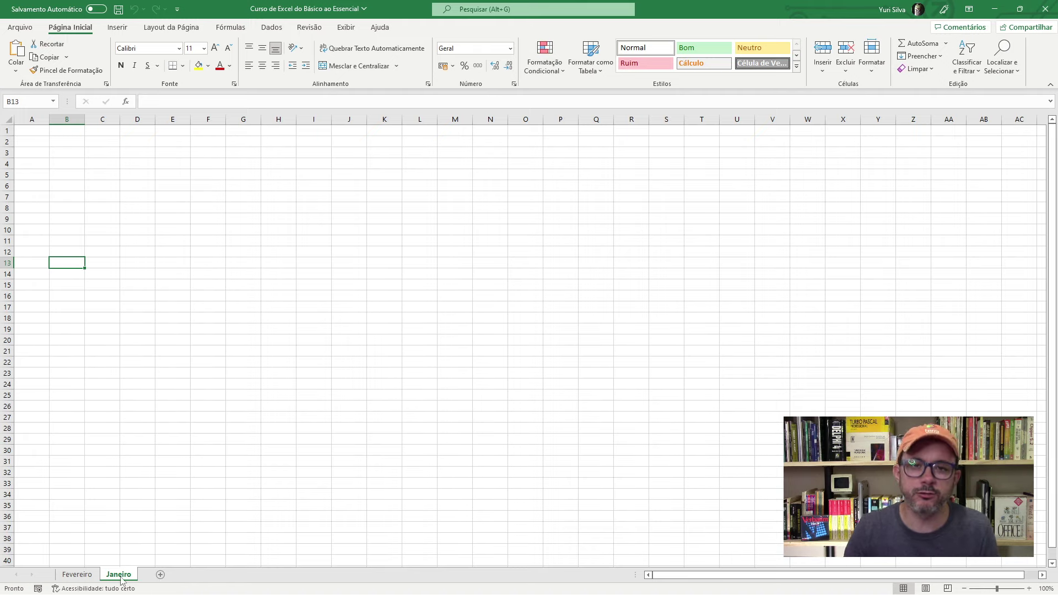
pyautogui.click(160, 575)
pyautogui.doubleClick(160, 575)
# - Name the third sheet Março, correcting the earlier MArco misspelling
pyautogui.write('maRÇO')
pyautogui.press('BackSpace')
pyautogui.press('BackSpace')
pyautogui.press('BackSpace')
pyautogui.press('BackSpace')
pyautogui.press('BackSpace')
pyautogui.write('MArco')
pyautogui.press('Return')
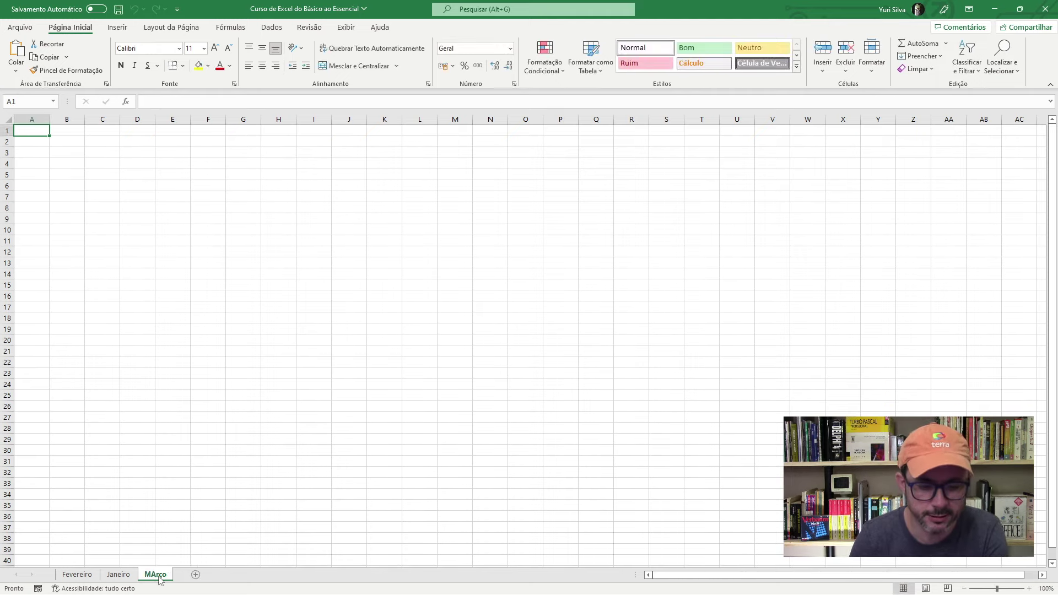
pyautogui.doubleClick(157, 575)
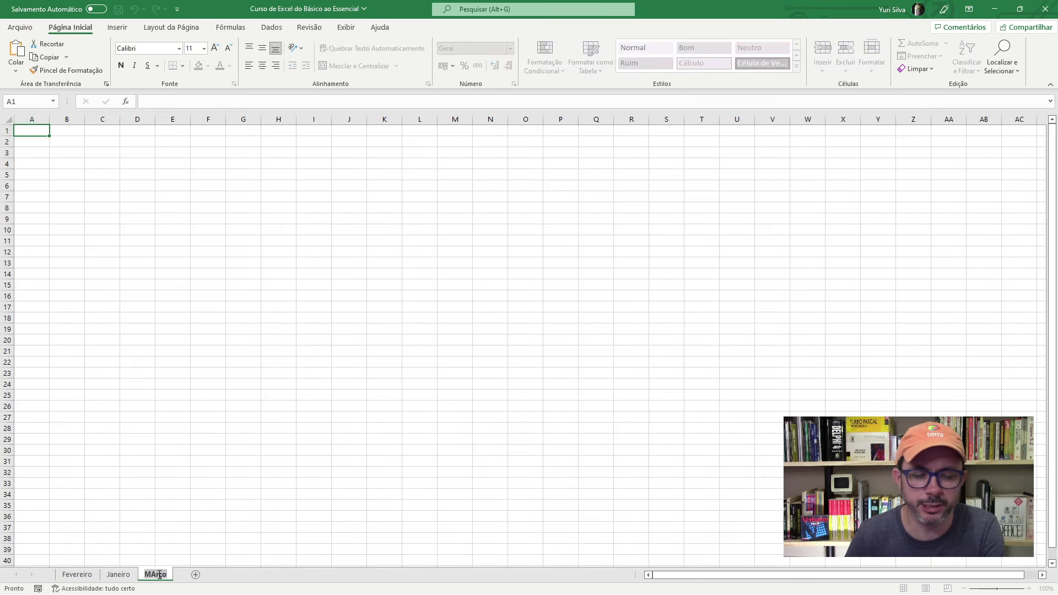
pyautogui.press('Return')
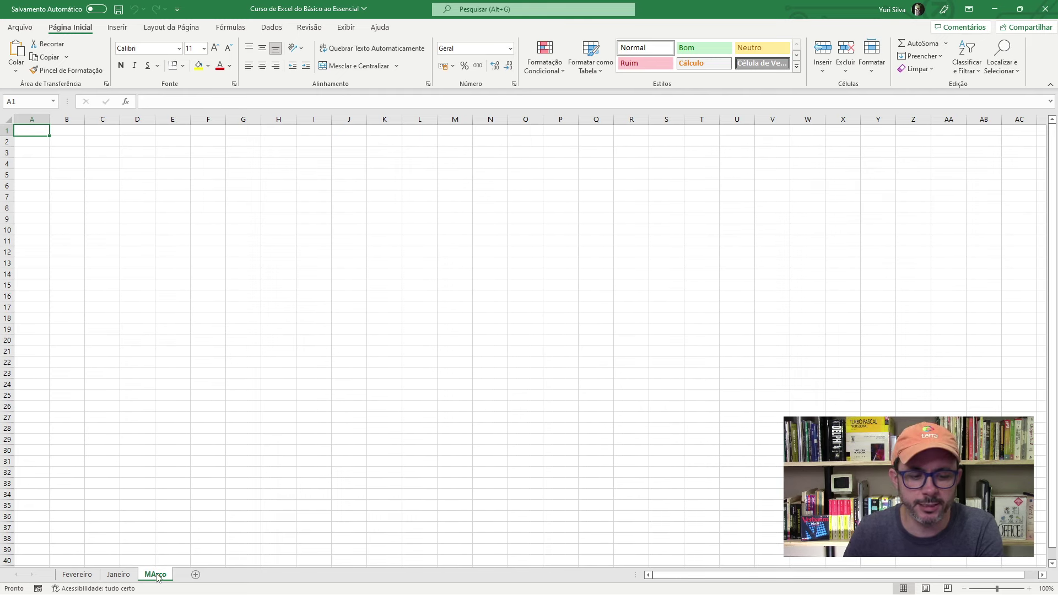
pyautogui.doubleClick(157, 575)
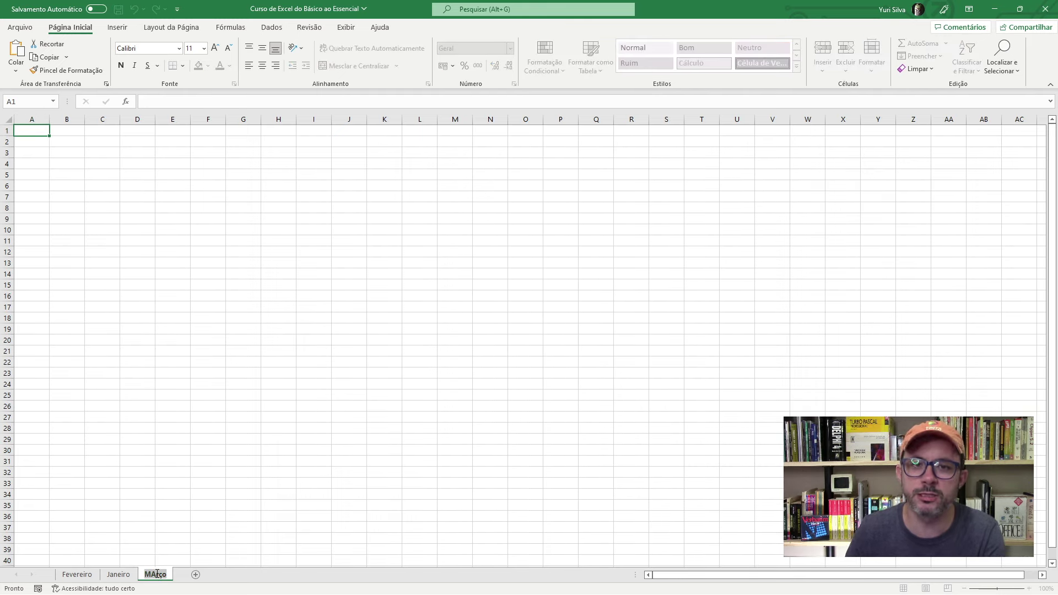
pyautogui.write('Ma')
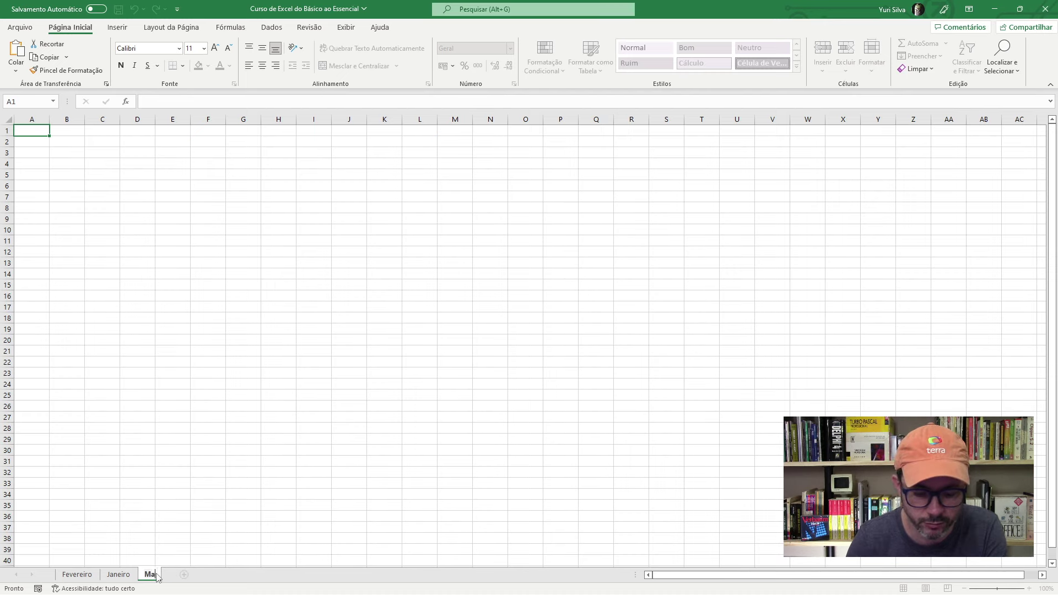
pyautogui.write('rço')
pyautogui.press('Return')
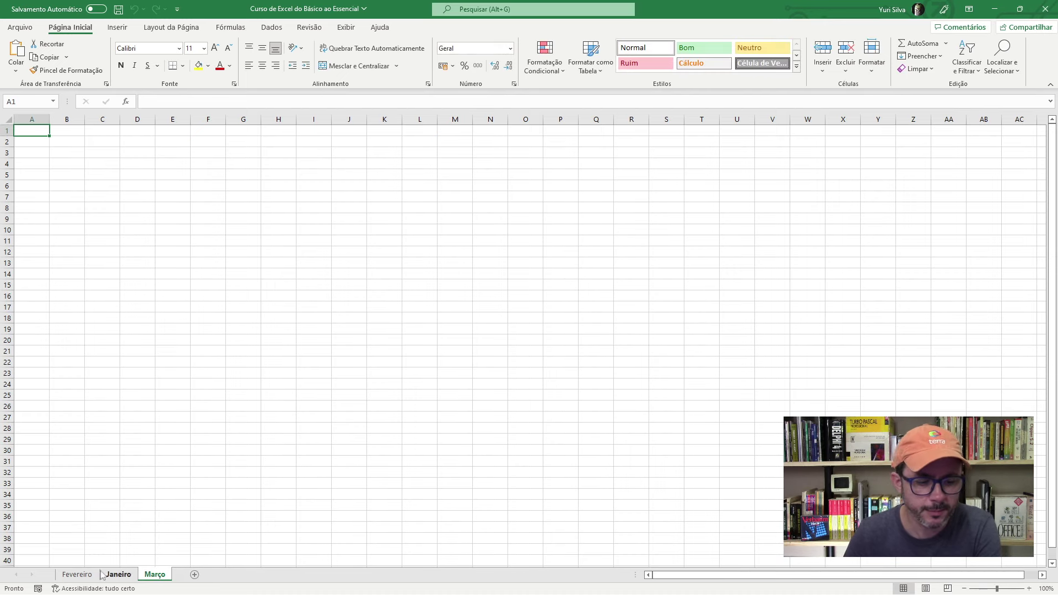
pyautogui.click(87, 576)
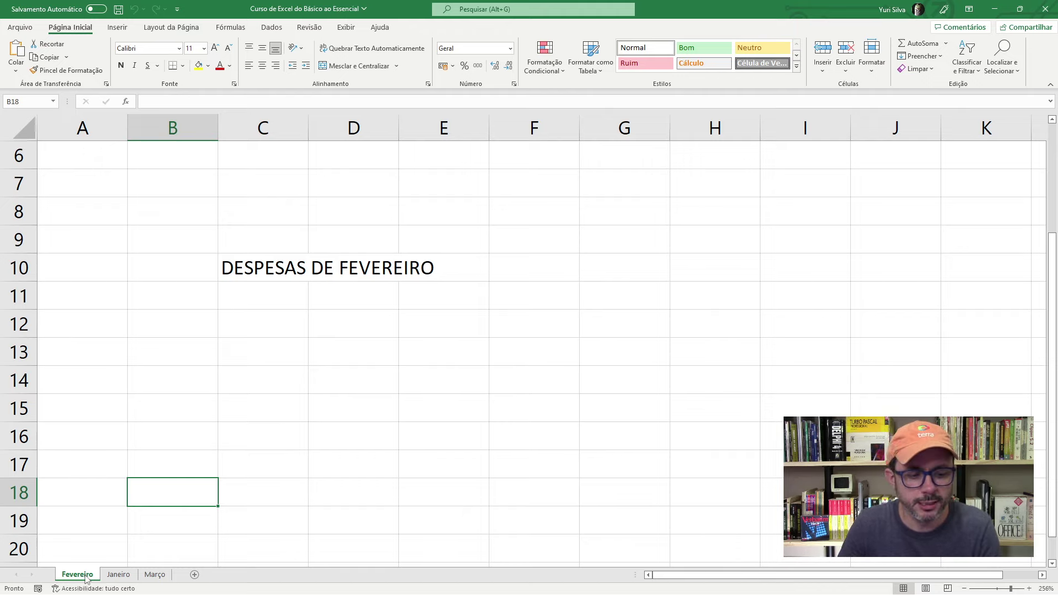
pyautogui.rightClick(83, 577)
pyautogui.click(140, 473)
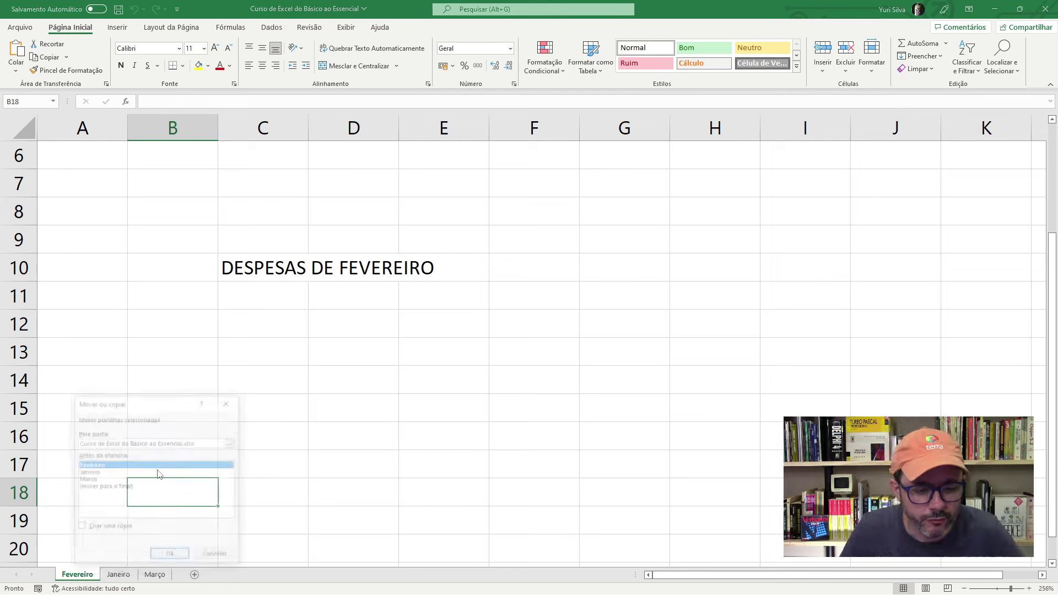
pyautogui.click(138, 480)
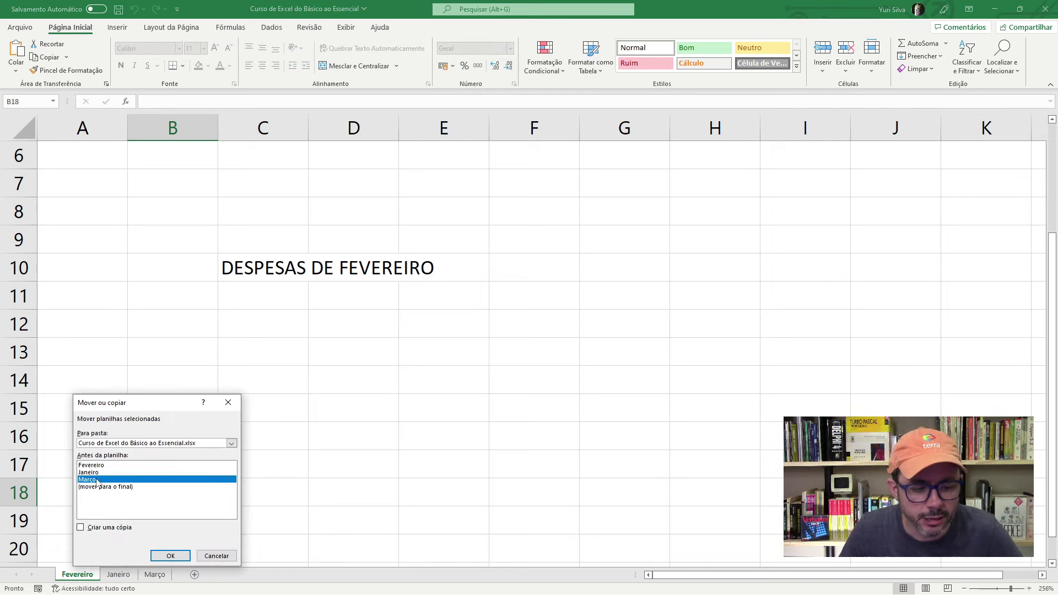
pyautogui.click(169, 555)
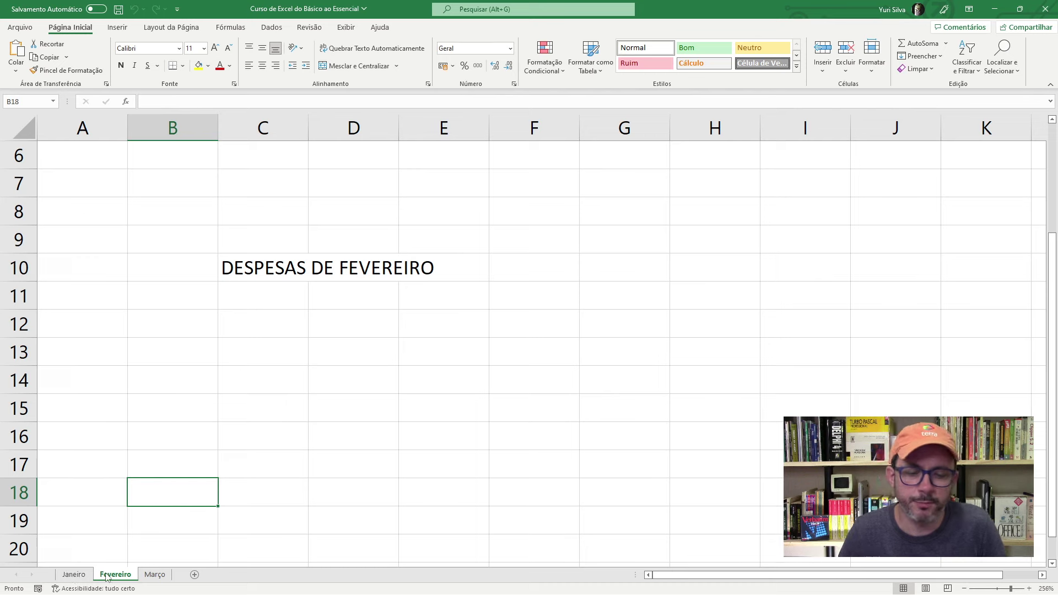
pyautogui.click(70, 576)
pyautogui.rightClick(74, 577)
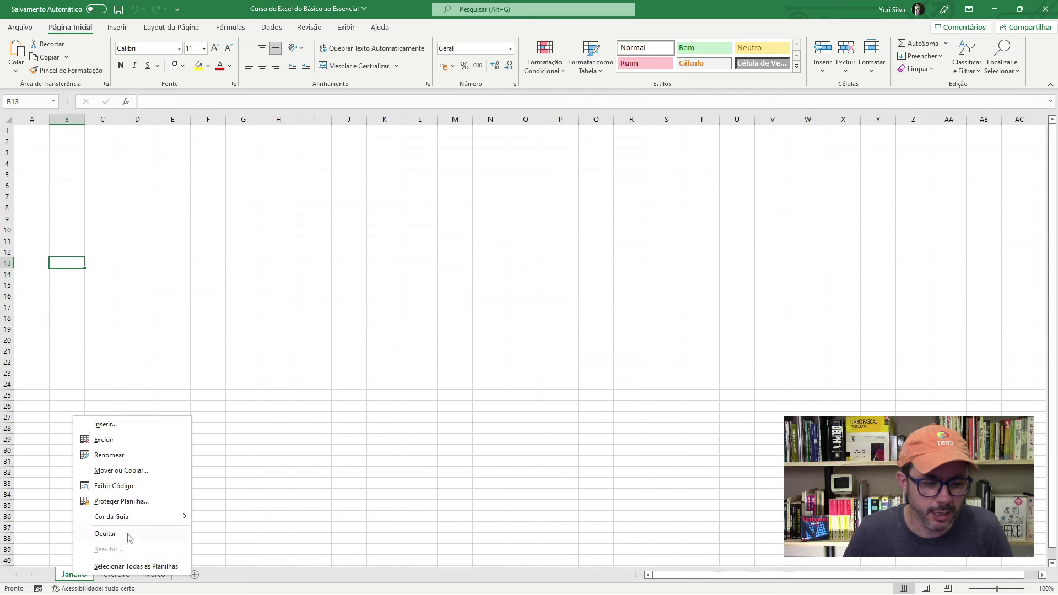
pyautogui.click(130, 471)
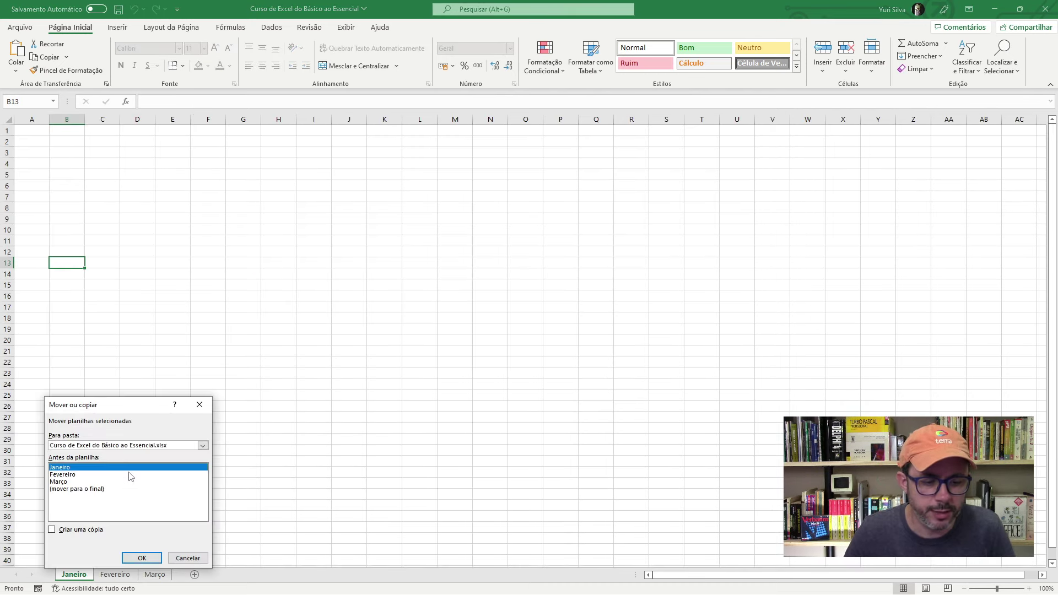
pyautogui.click(71, 482)
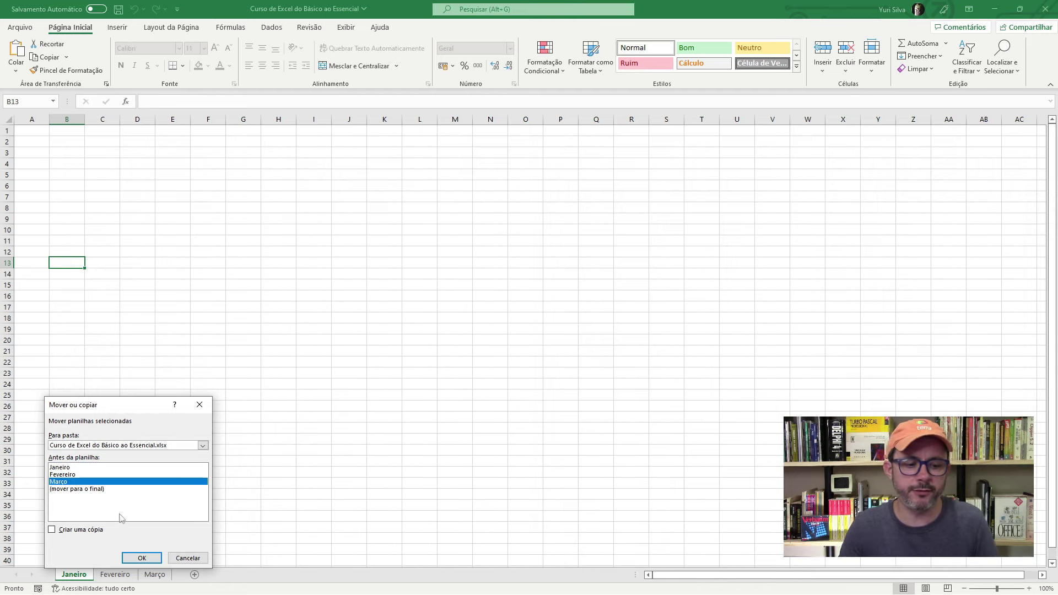
pyautogui.click(143, 558)
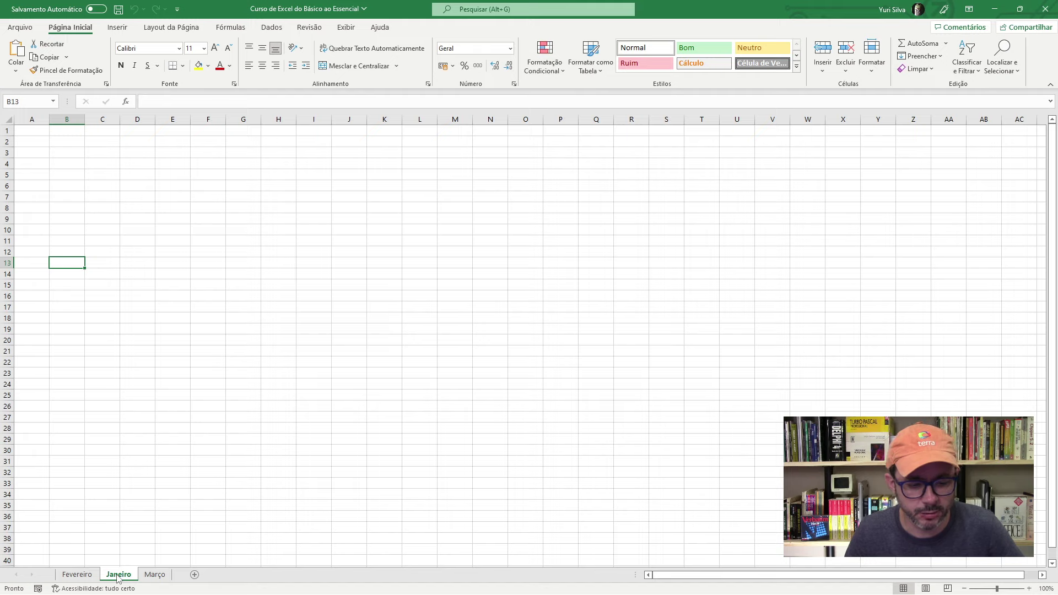
pyautogui.moveTo(118, 578); pyautogui.dragTo(76, 577)
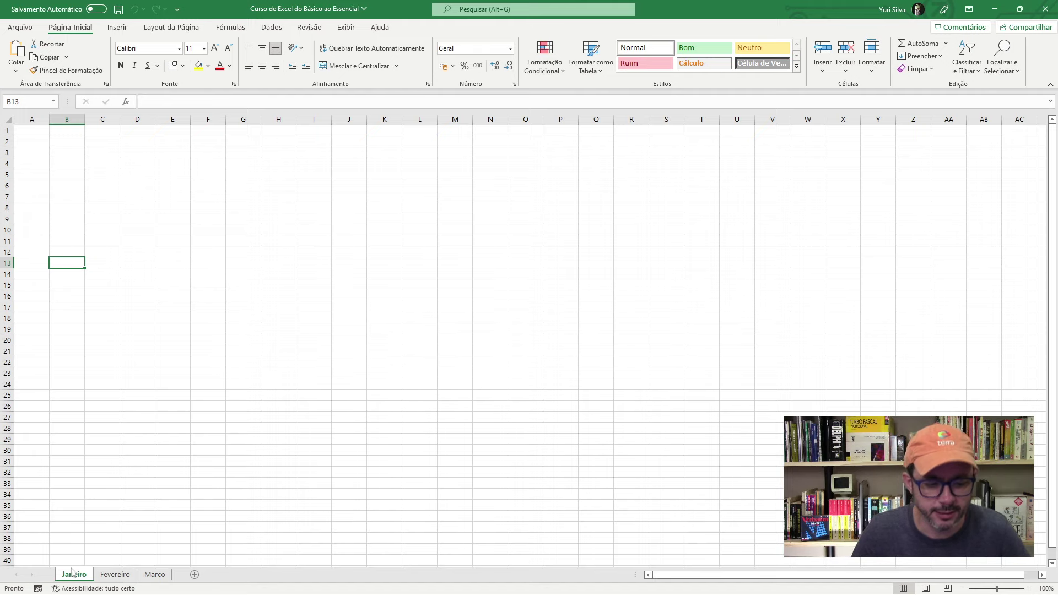
pyautogui.keyDown('ctrl'); pyautogui.click(155, 575); pyautogui.keyUp('ctrl')
pyautogui.click(81, 576)
pyautogui.hotkey('ctrl', 'pagedown')
pyautogui.hotkey('ctrl', 'pagedown')
pyautogui.click(78, 576)
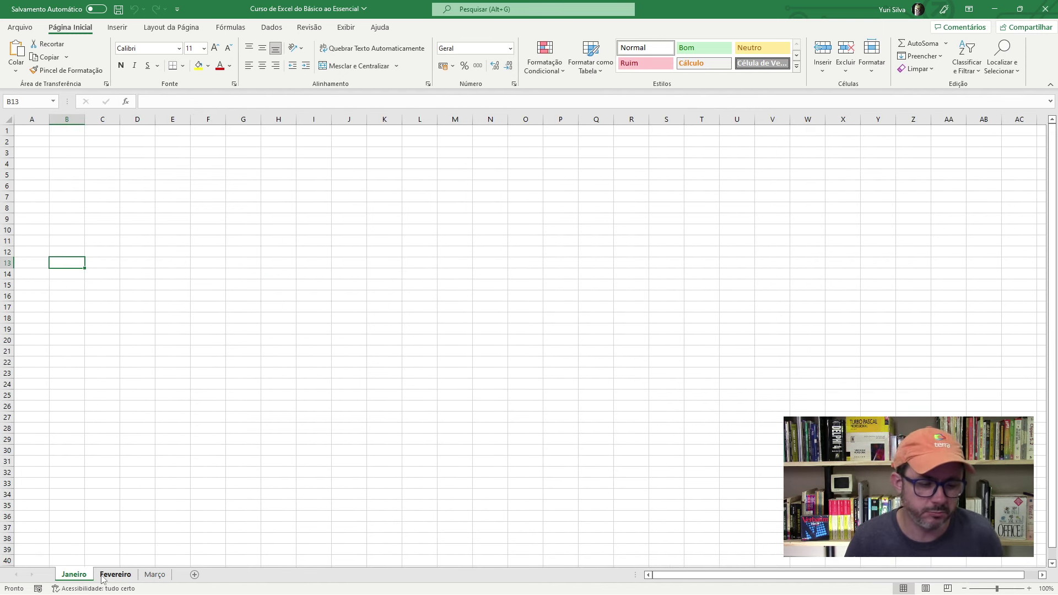
pyautogui.click(102, 576)
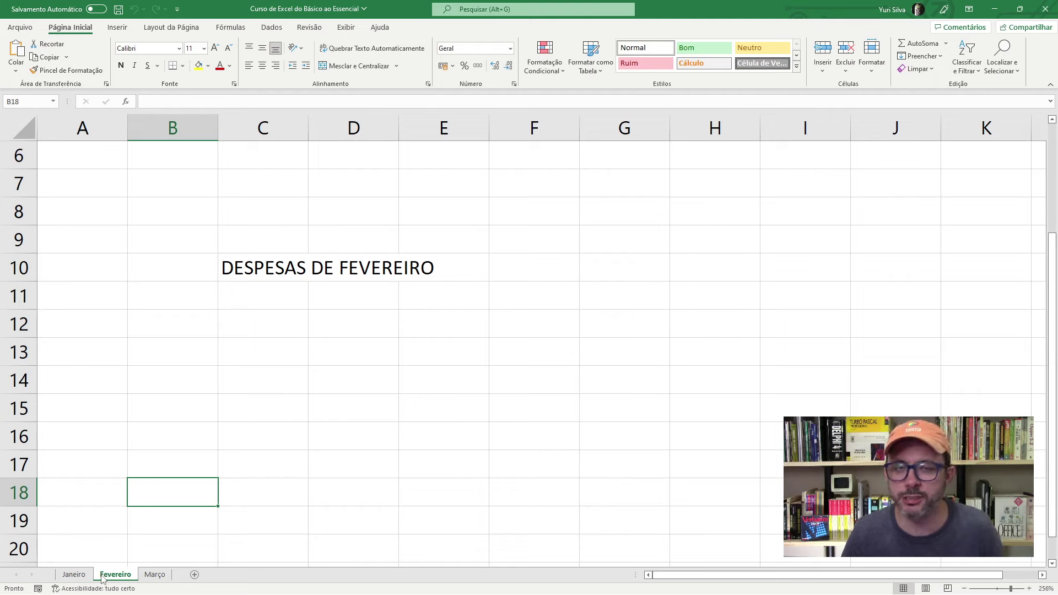
pyautogui.click(71, 576)
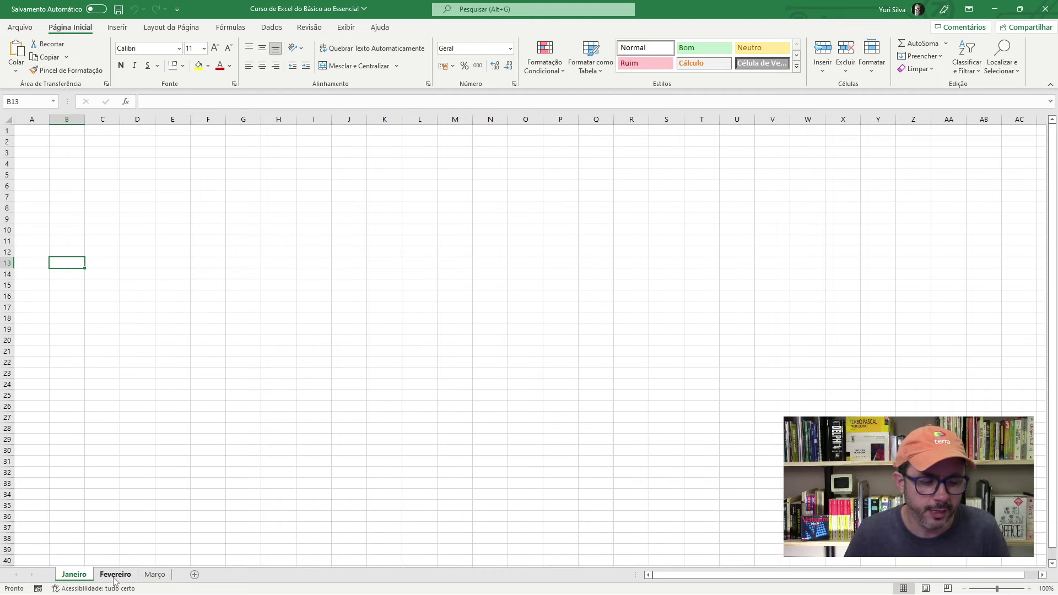
pyautogui.click(116, 576)
pyautogui.click(70, 576)
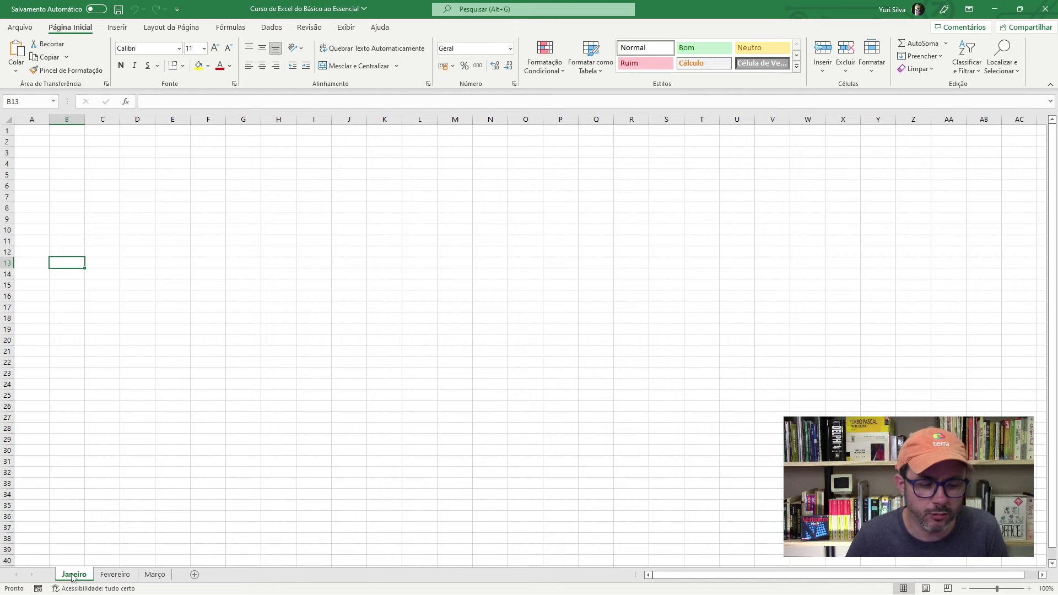
pyautogui.rightClick(72, 577)
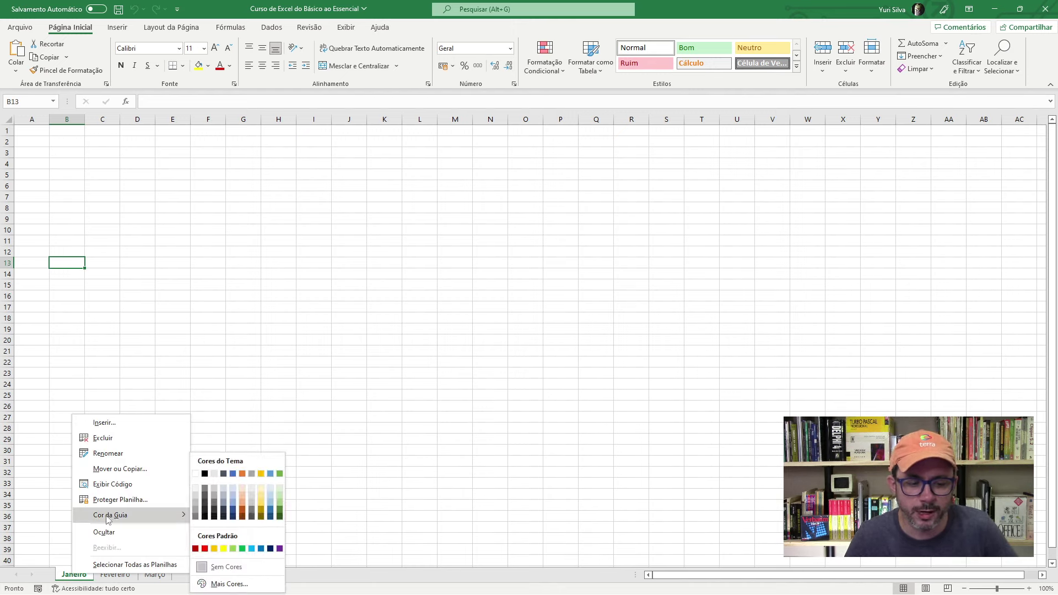
pyautogui.moveTo(111, 515)
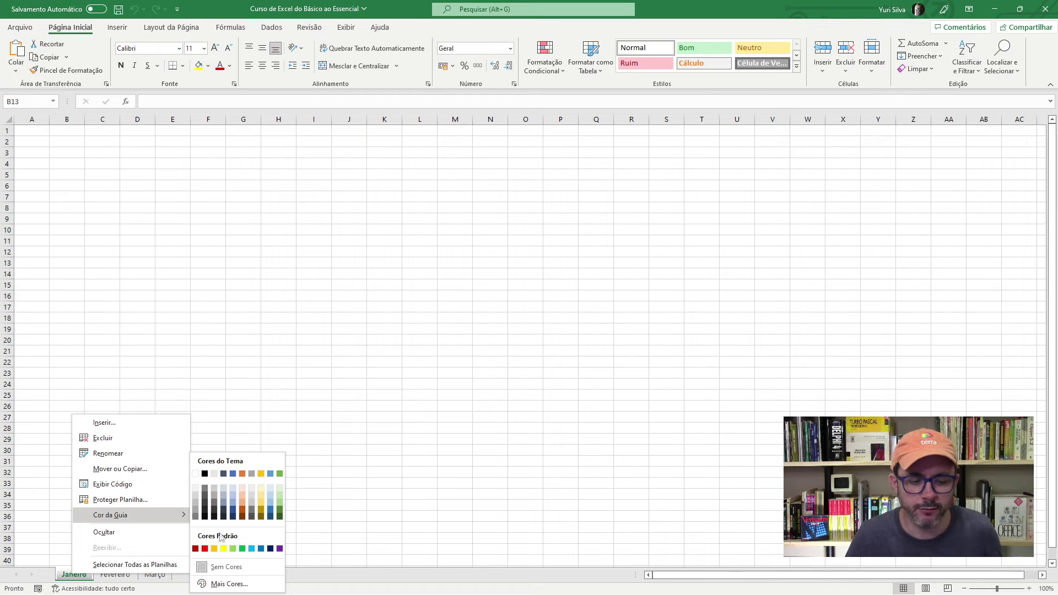
# - Colour the Janeiro tab green and the Fevereiro tab orange
pyautogui.click(243, 549)
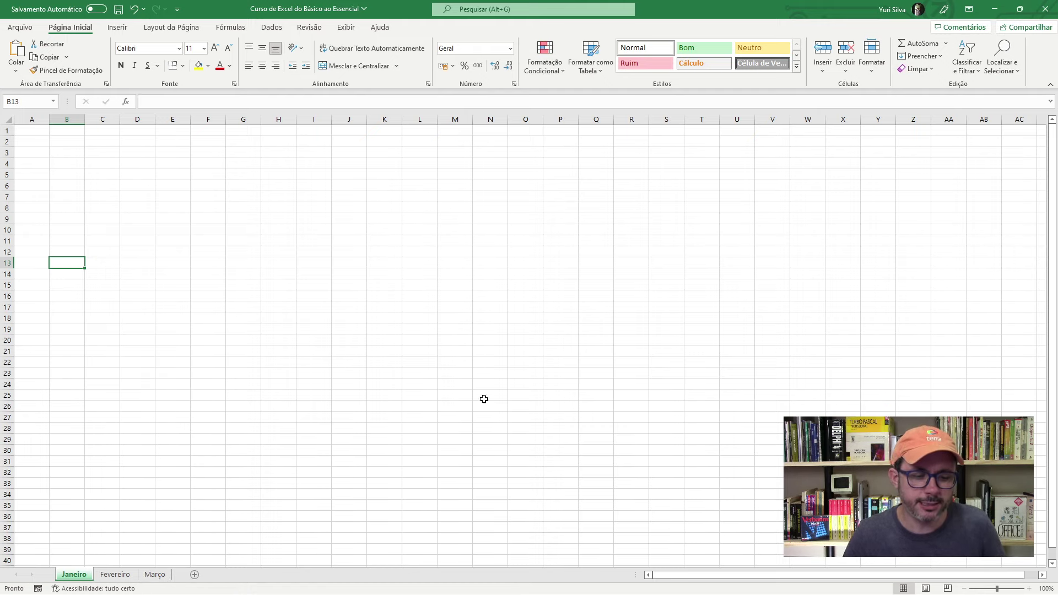
pyautogui.click(115, 575)
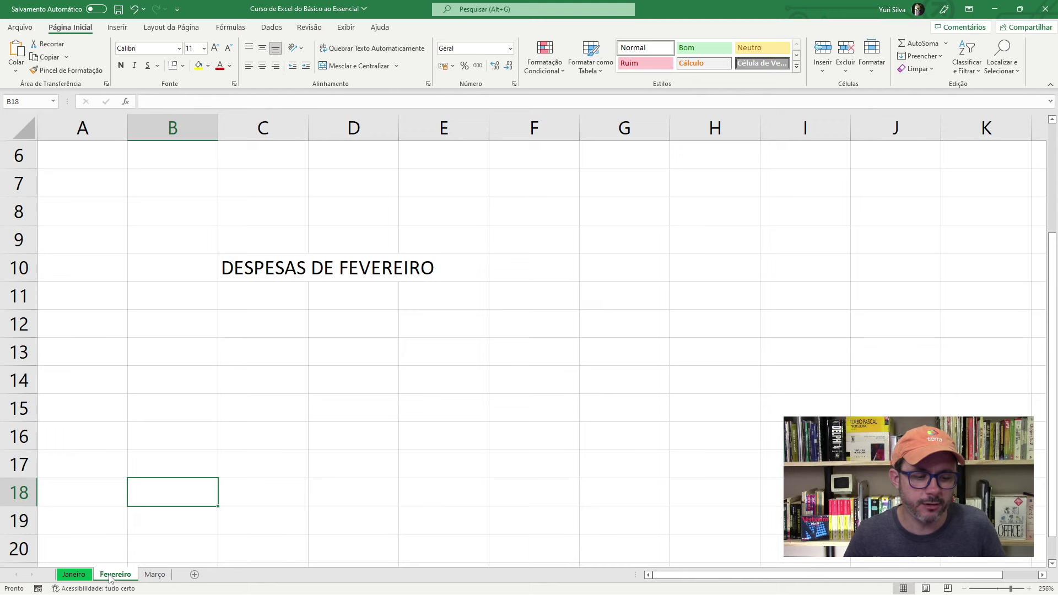
pyautogui.click(75, 575)
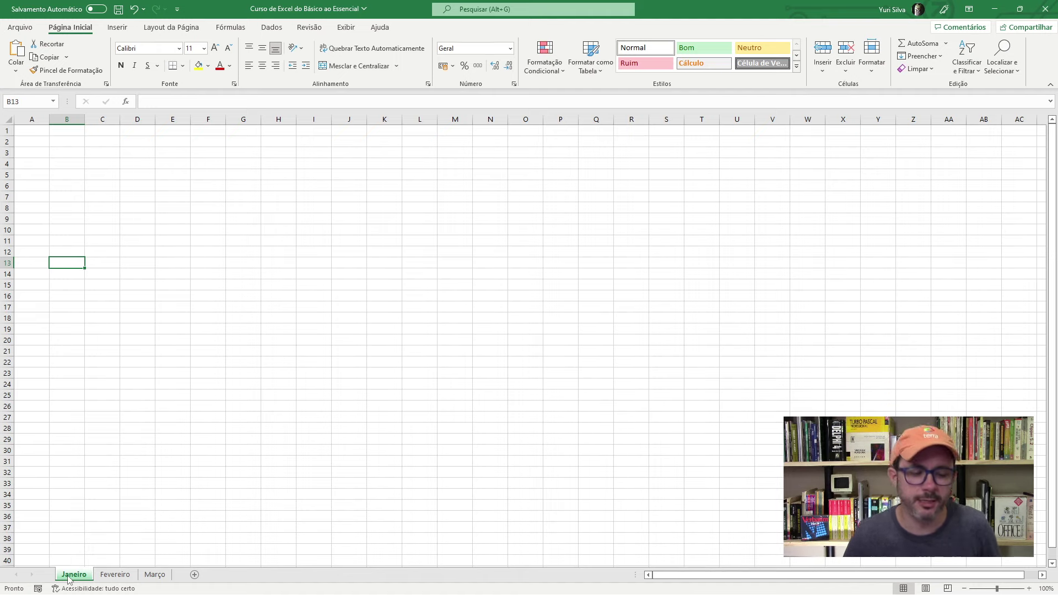
pyautogui.click(115, 575)
pyautogui.rightClick(114, 574)
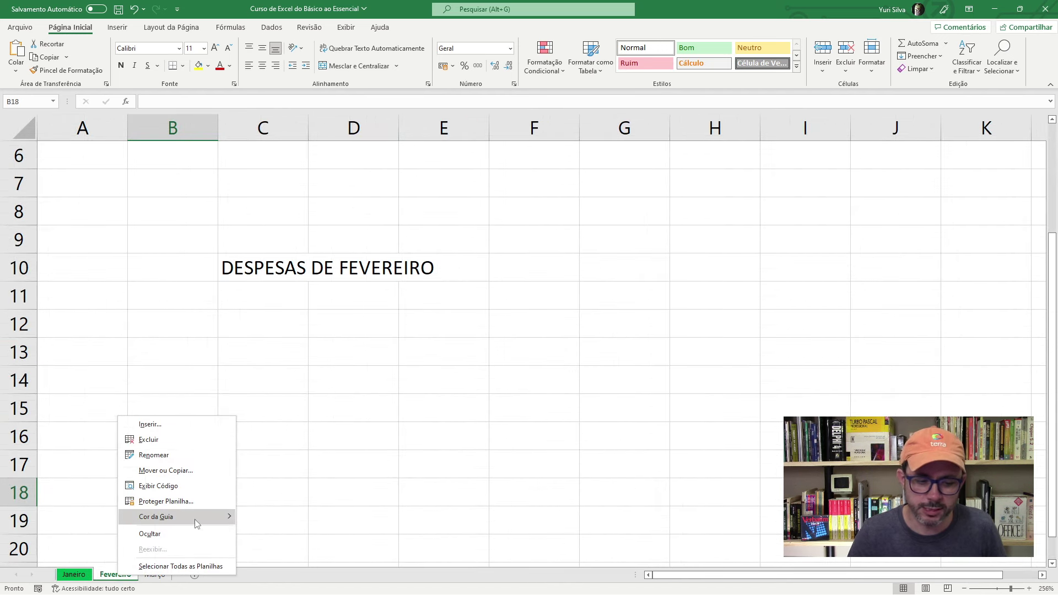
pyautogui.click(103, 576)
pyautogui.rightClick(111, 575)
pyautogui.moveTo(153, 514)
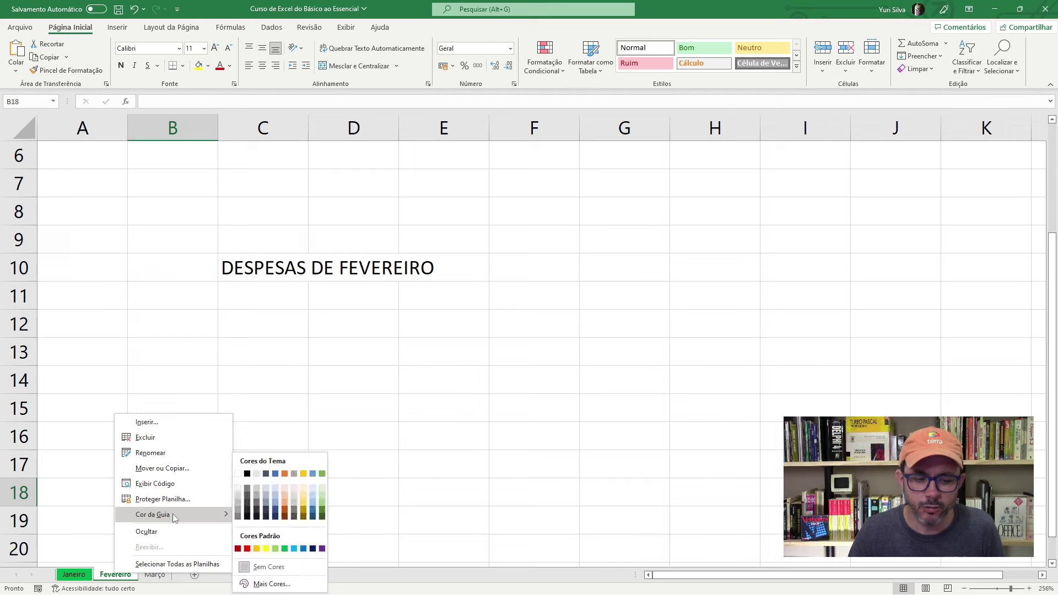
pyautogui.click(285, 512)
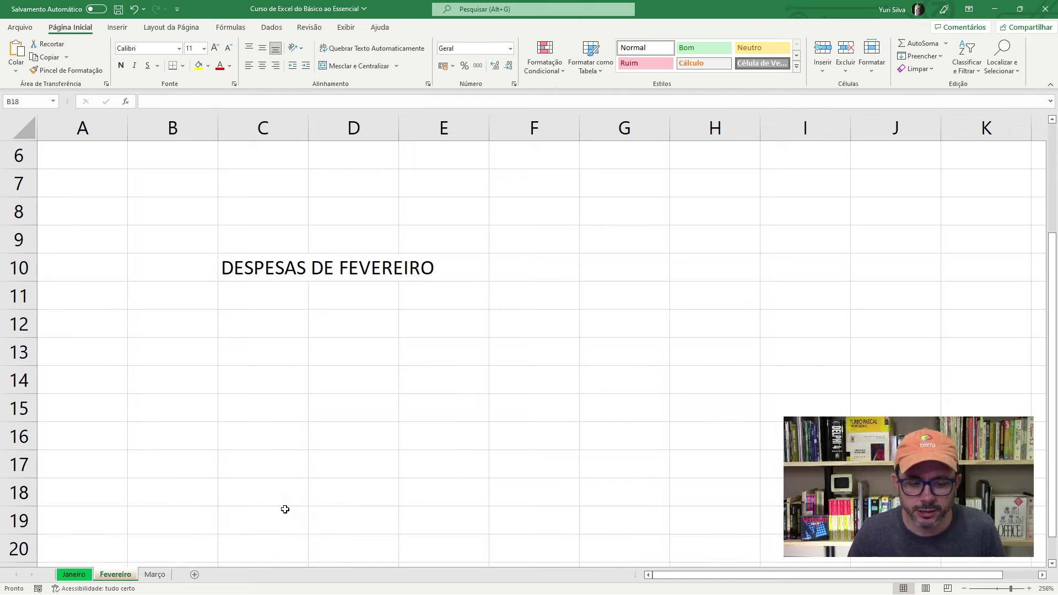
# - Colour the Março tab navy, then review the Fevereiro and Janeiro sheets
pyautogui.click(151, 572)
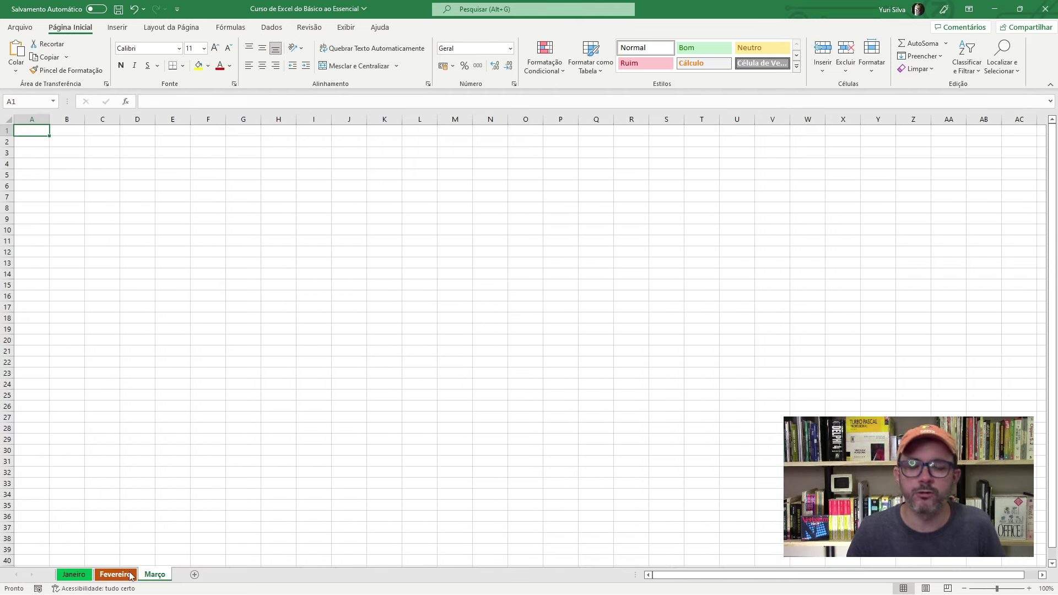
pyautogui.rightClick(149, 574)
pyautogui.moveTo(184, 514)
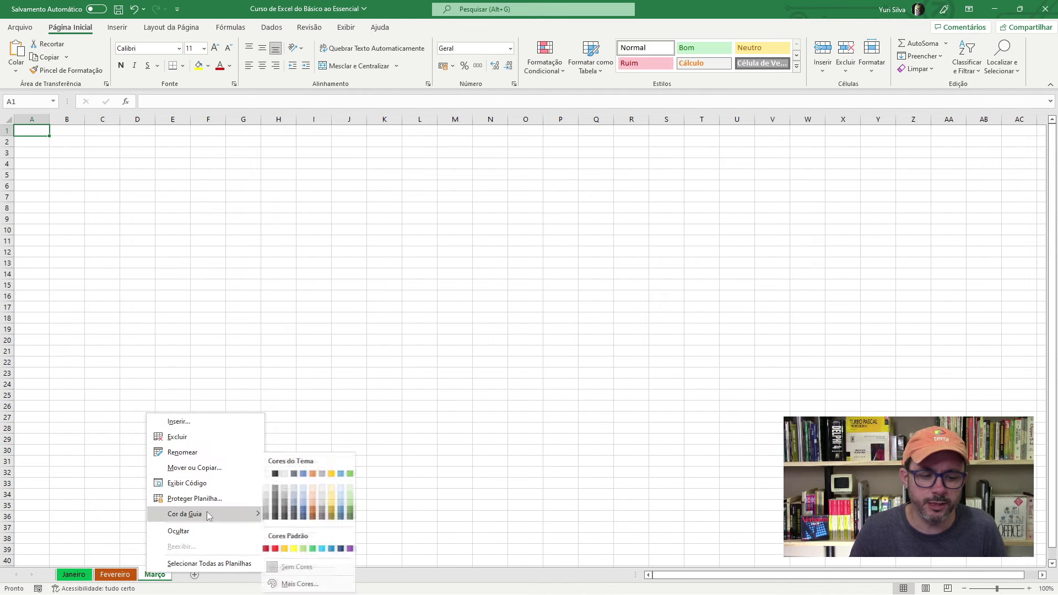
pyautogui.click(344, 549)
pyautogui.click(166, 510)
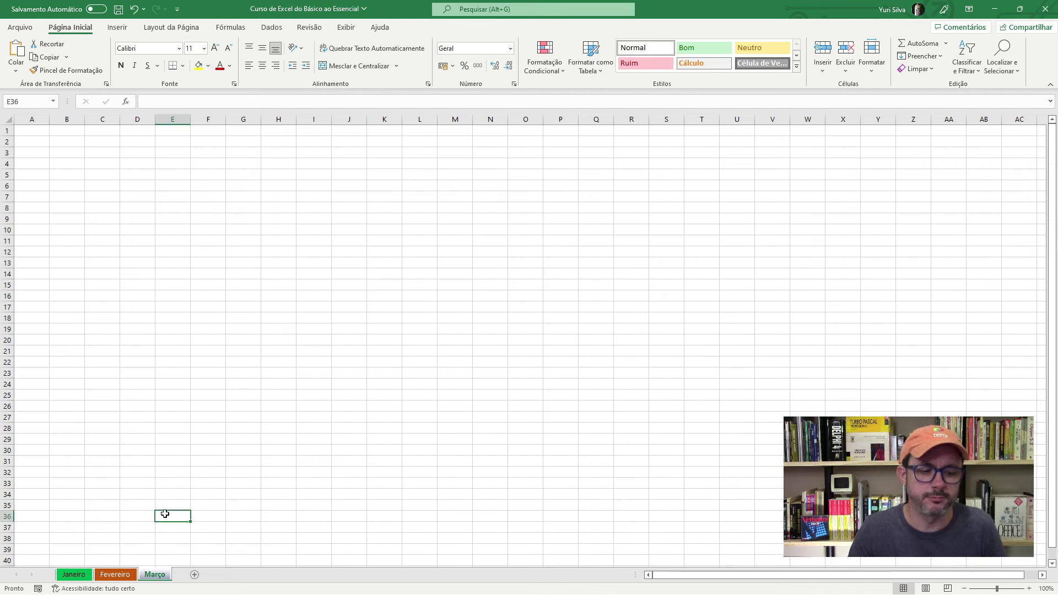
pyautogui.click(115, 574)
pyautogui.click(74, 574)
pyautogui.click(153, 401)
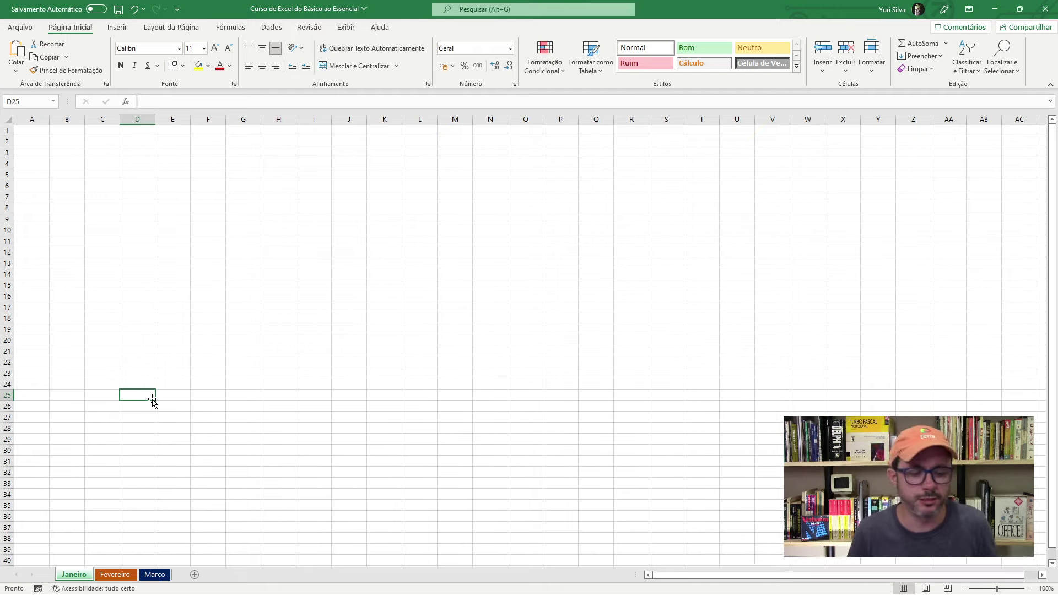
pyautogui.click(115, 574)
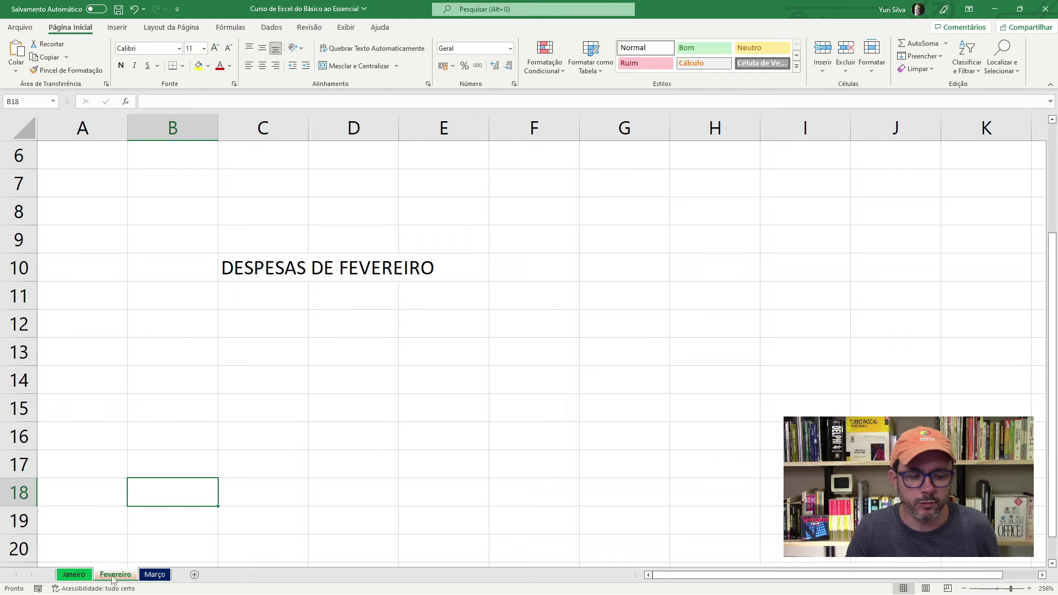
pyautogui.rightClick(117, 578)
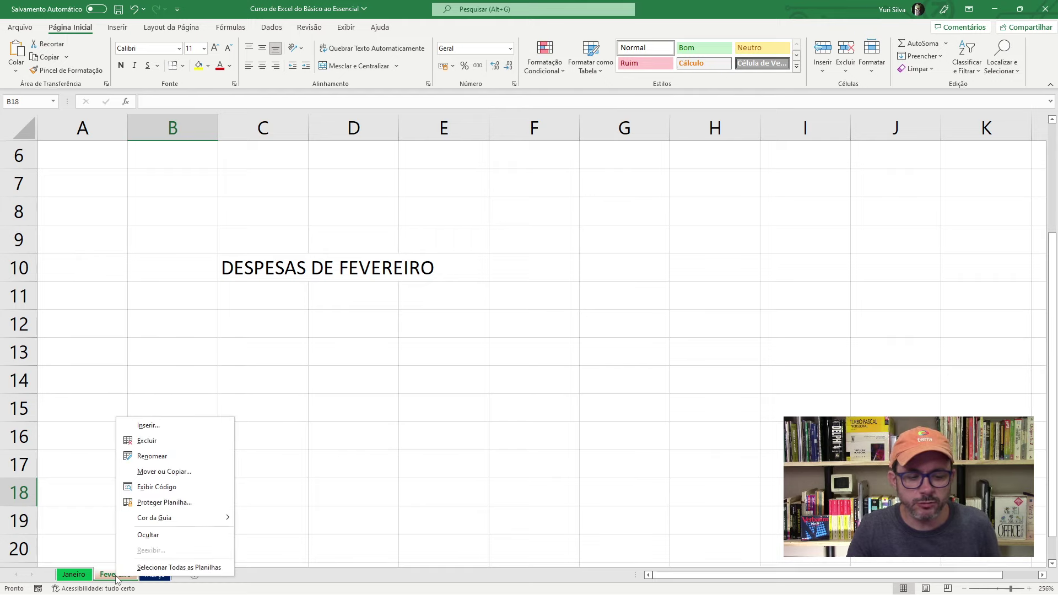
pyautogui.click(162, 537)
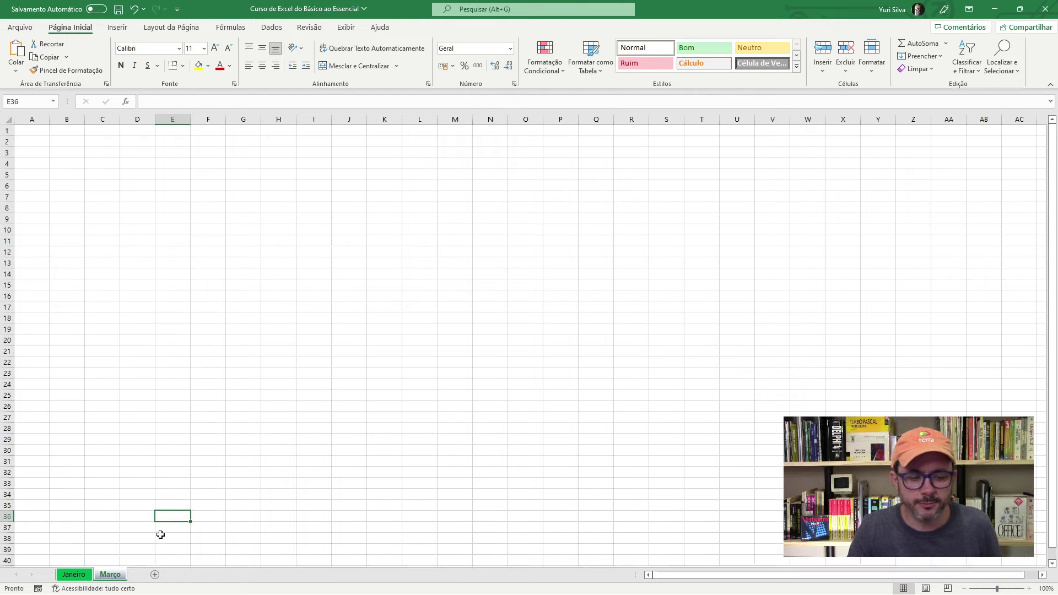
pyautogui.click(84, 577)
pyautogui.click(109, 575)
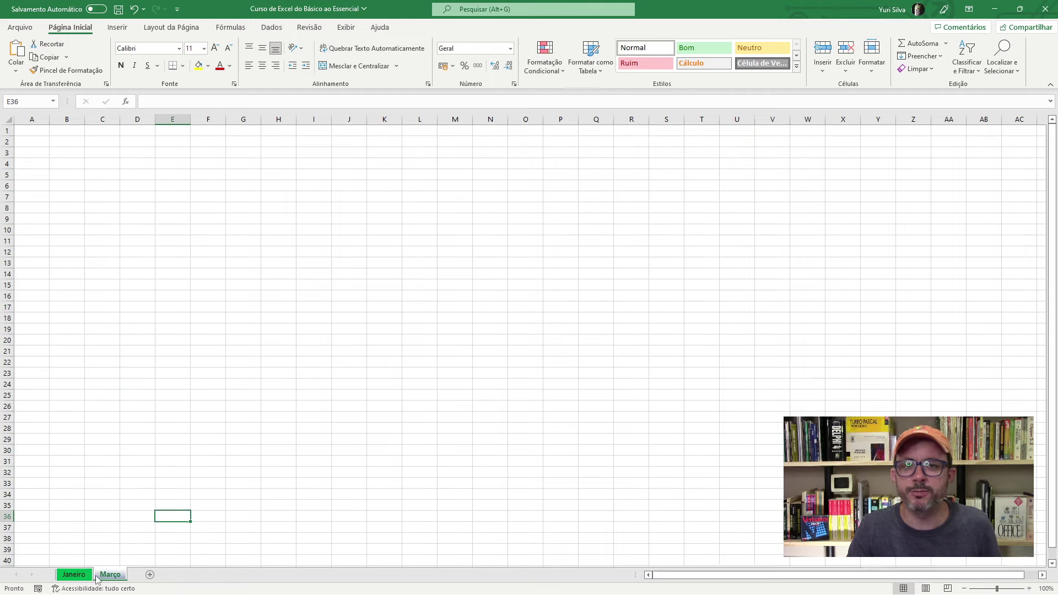
pyautogui.click(113, 526)
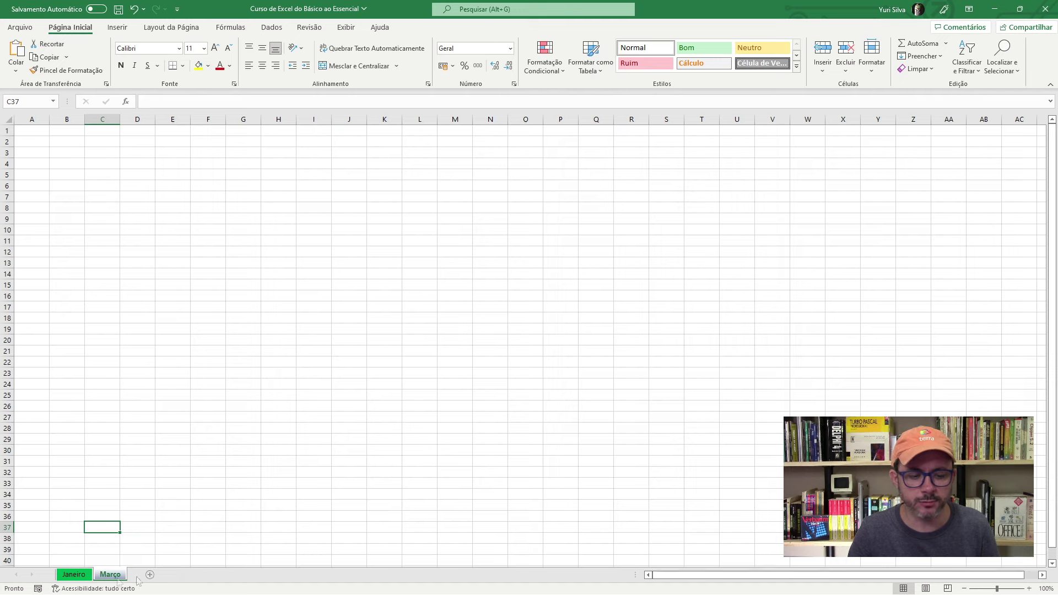
pyautogui.rightClick(76, 576)
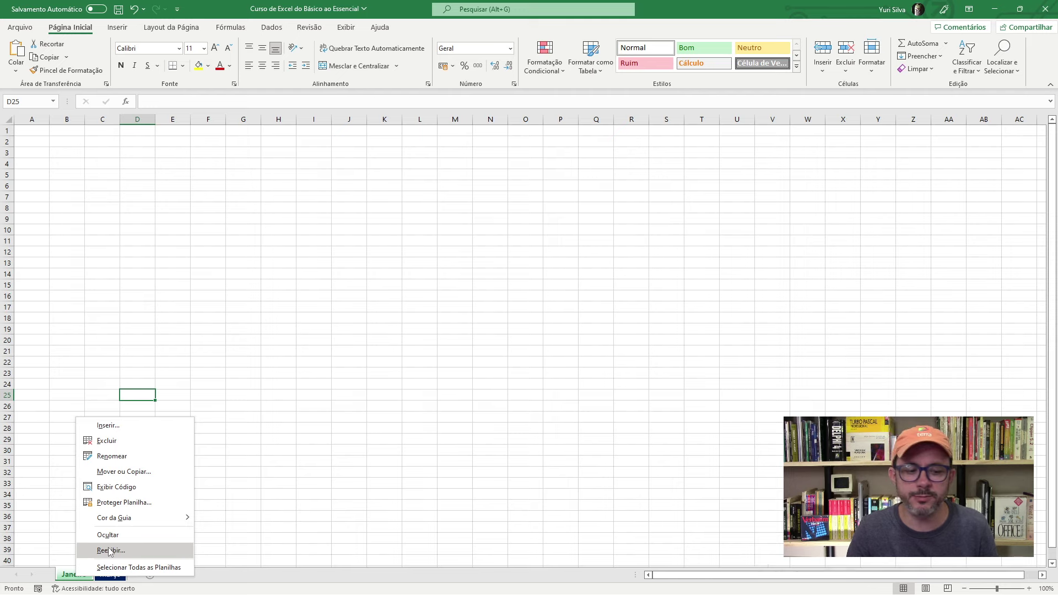
pyautogui.click(110, 551)
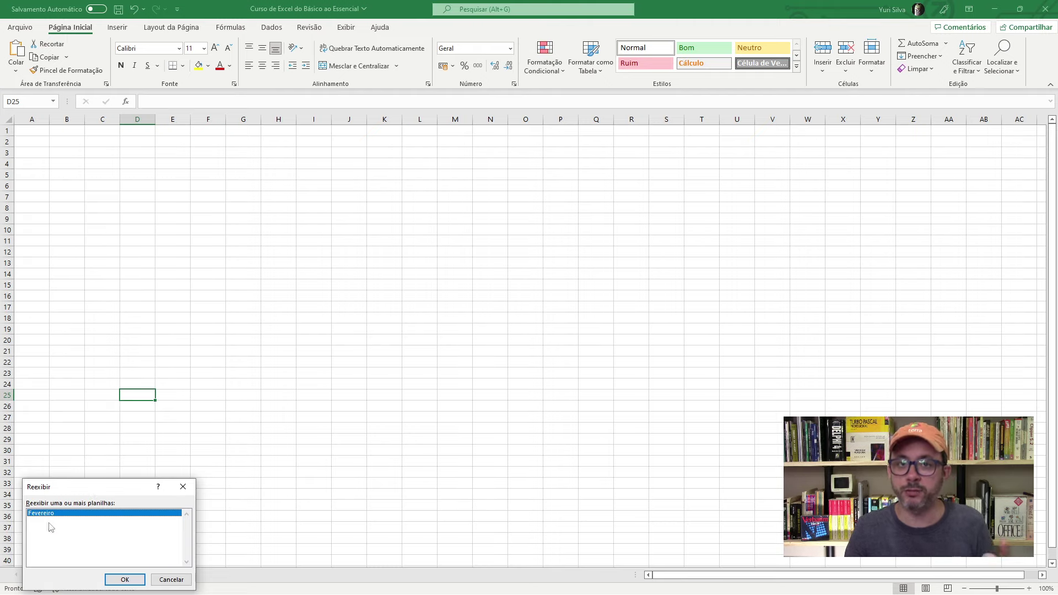
pyautogui.click(120, 581)
pyautogui.click(87, 575)
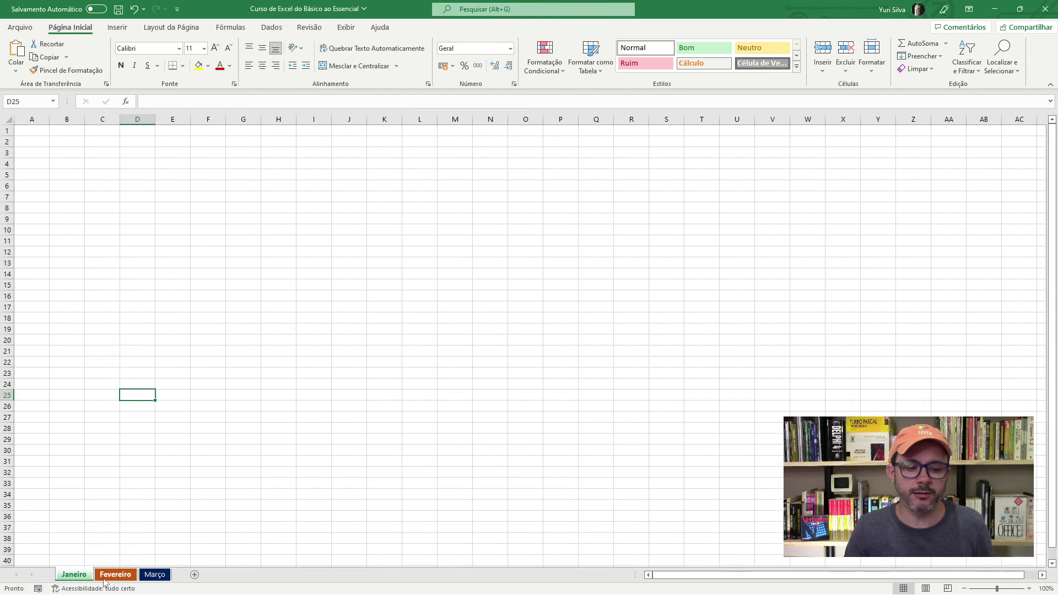
pyautogui.click(114, 575)
pyautogui.click(154, 575)
pyautogui.click(73, 574)
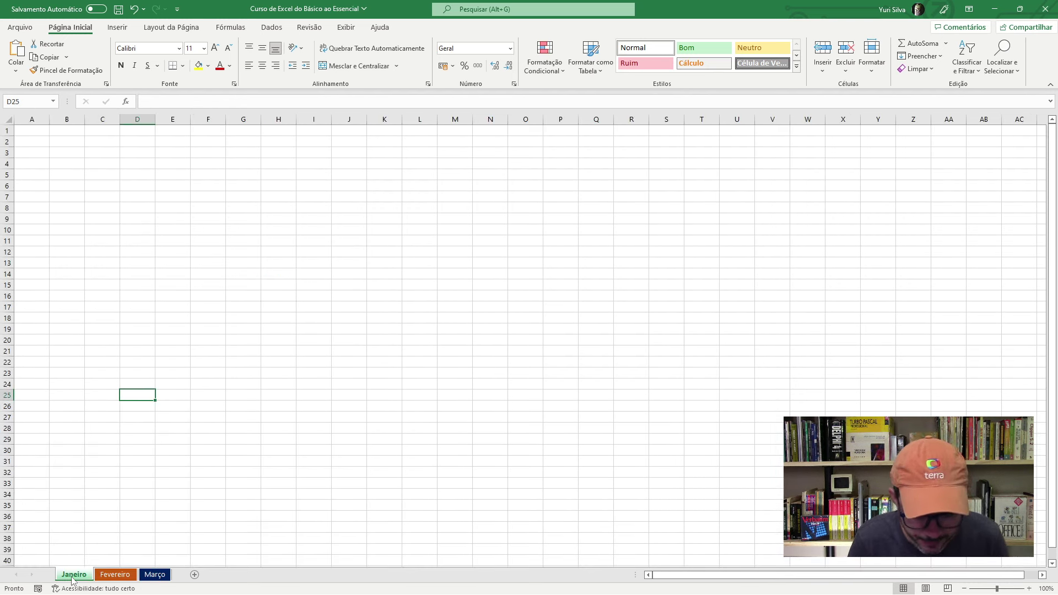
# - Select cells N12 and J12, then show the Exibir (View) ribbon commands
pyautogui.click(490, 252)
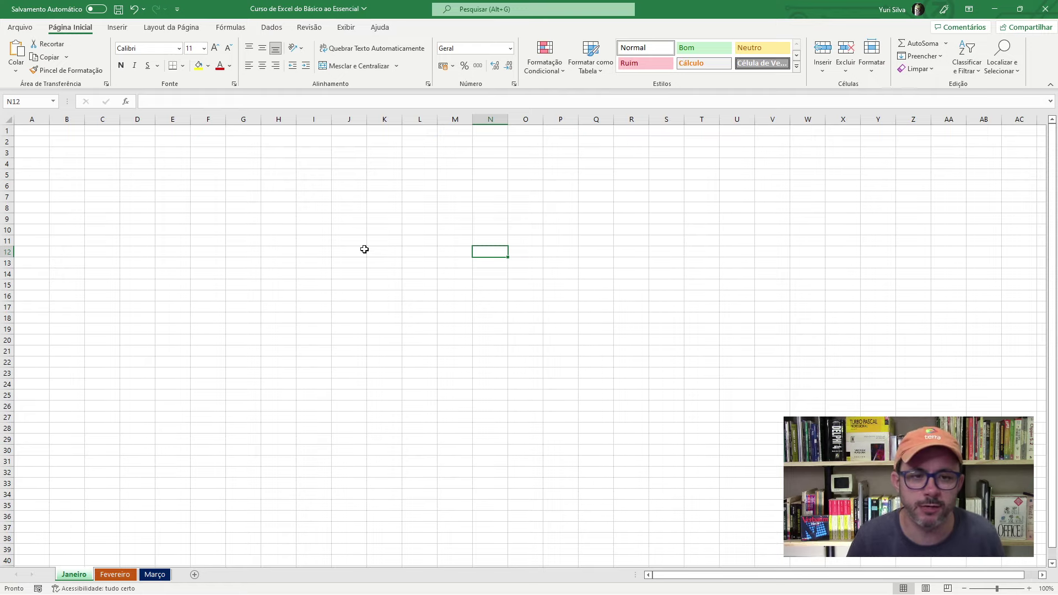
pyautogui.click(364, 250)
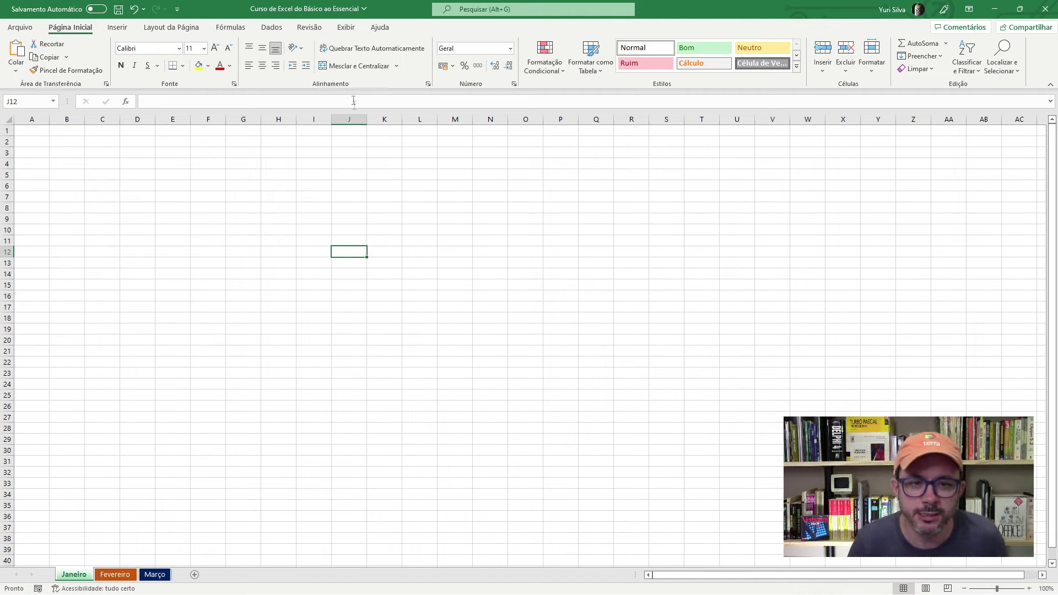
pyautogui.click(340, 29)
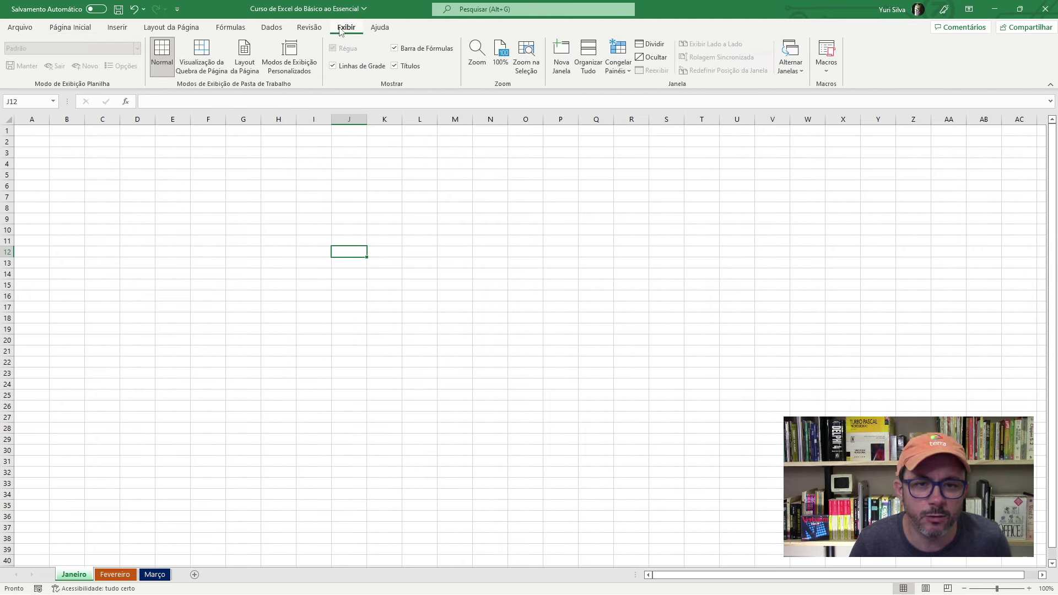
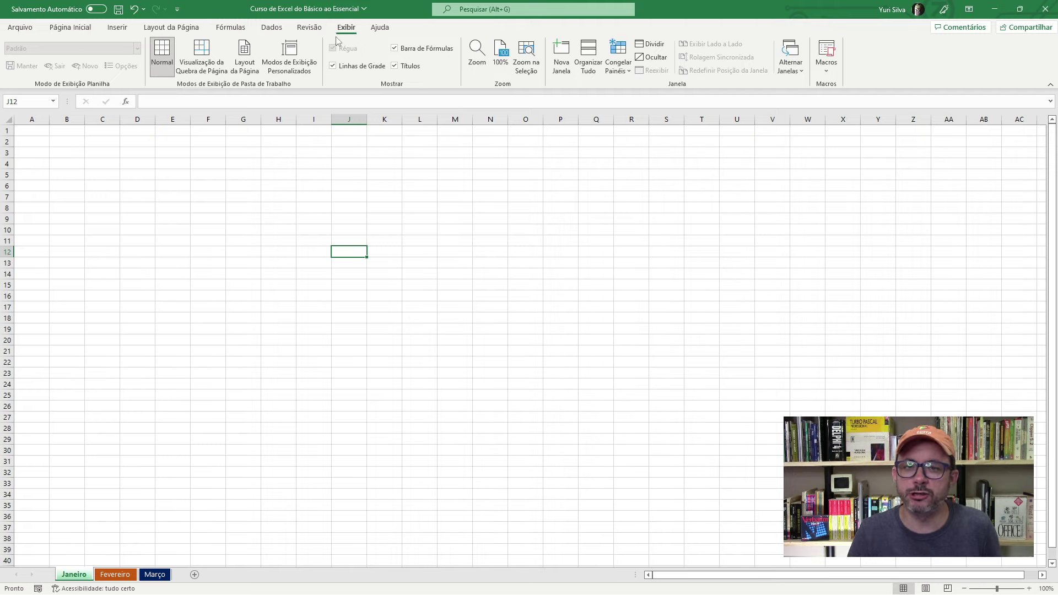
# - Turn off Linhas de Grade on the Janeiro sheet, then select cells M17 and H8
pyautogui.click(333, 66)
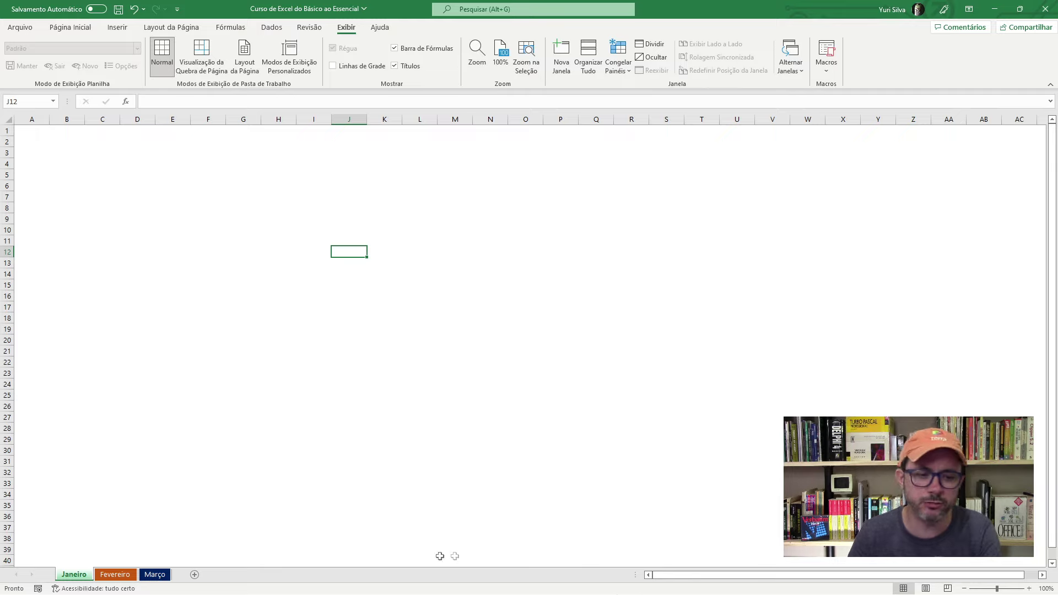
pyautogui.click(450, 312)
pyautogui.click(283, 209)
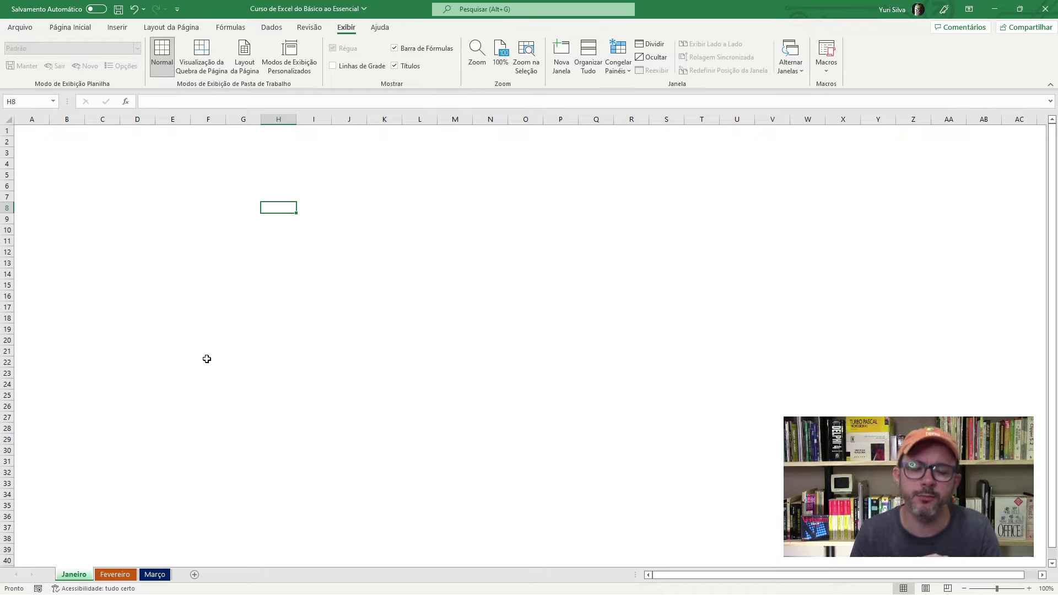
pyautogui.click(113, 576)
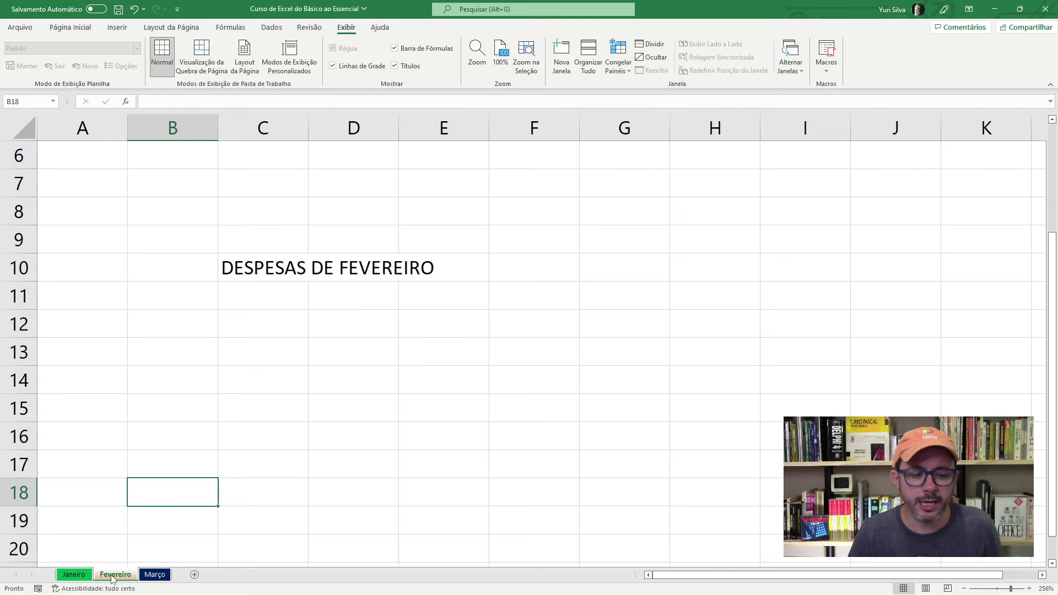
pyautogui.click(73, 576)
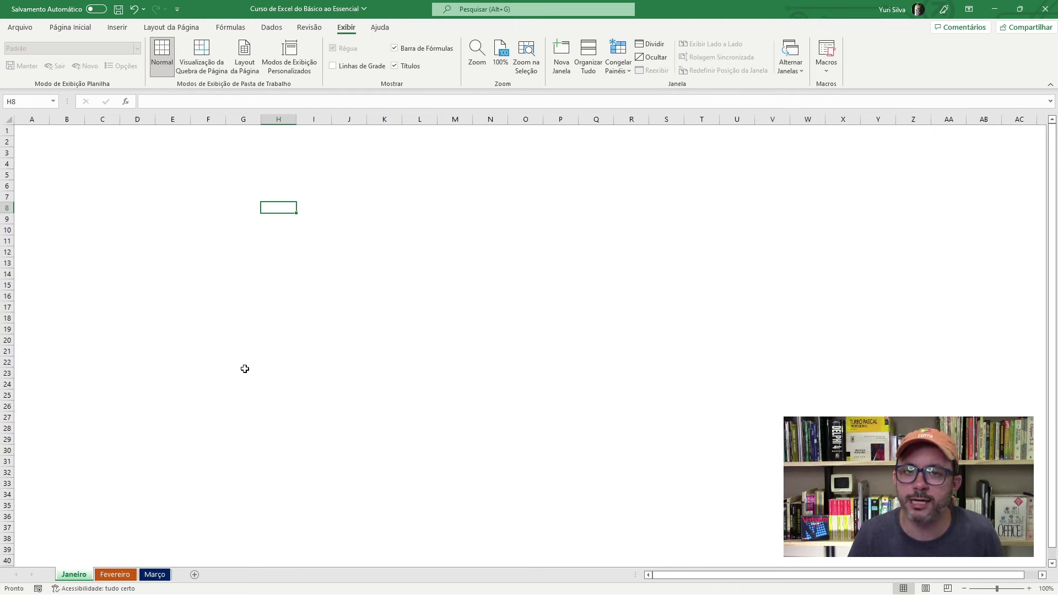
pyautogui.click(114, 574)
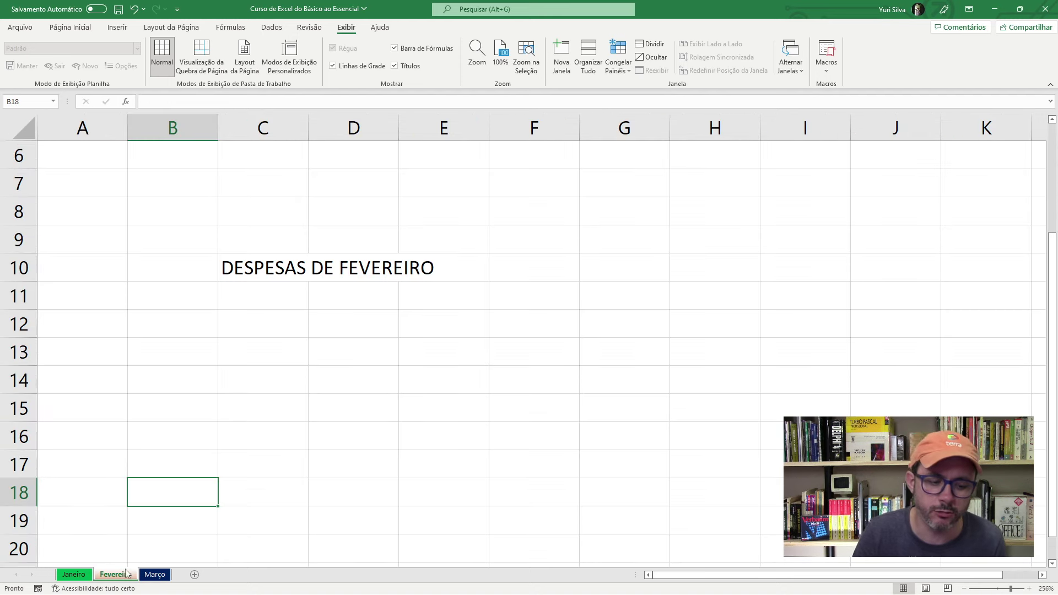
pyautogui.click(333, 66)
pyautogui.click(332, 66)
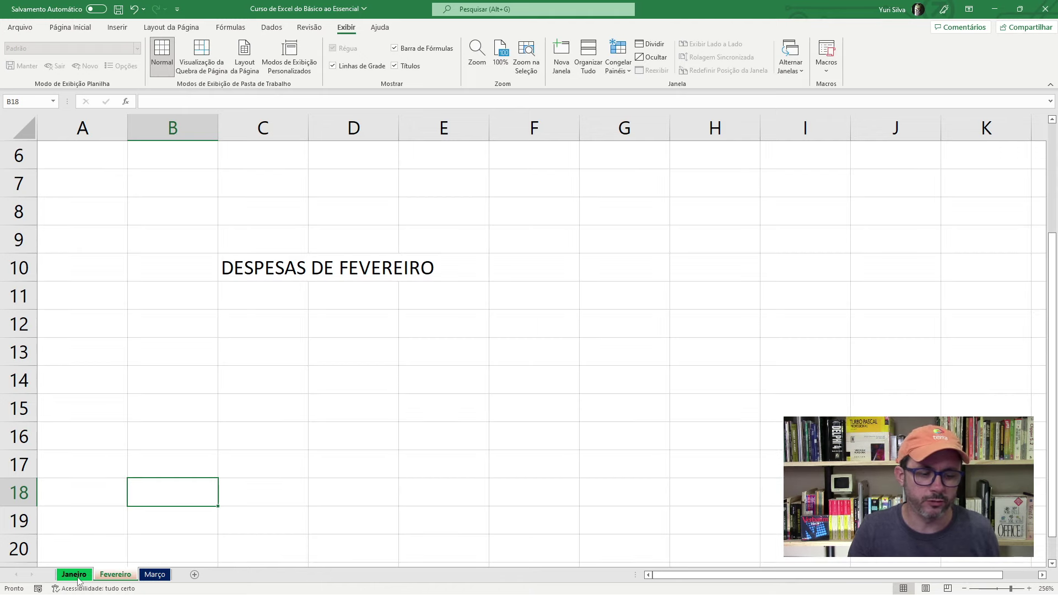
pyautogui.click(75, 575)
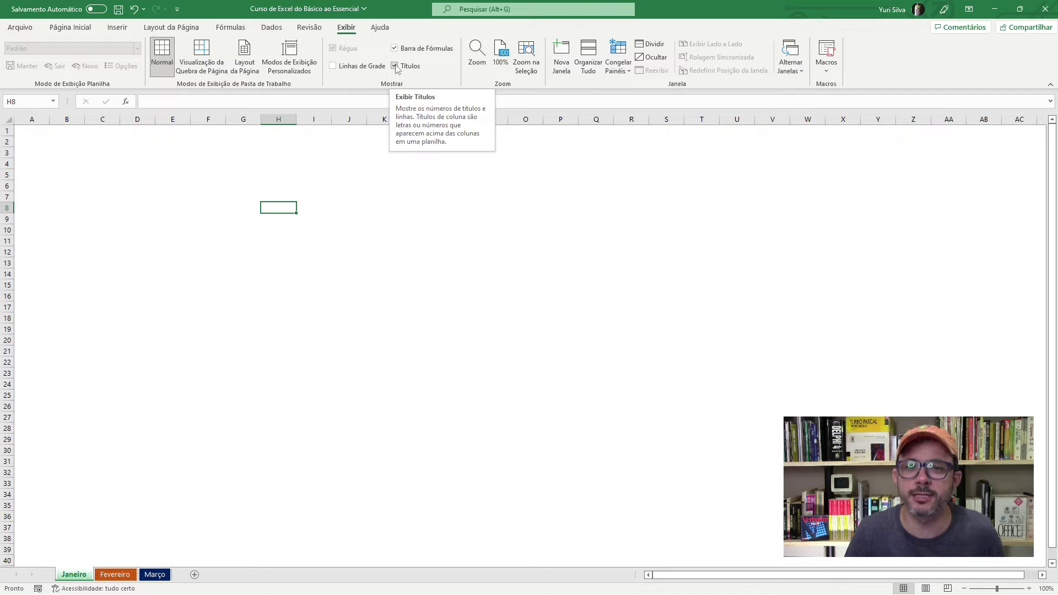
# - Hide the row and column headings and the formula bar, and set the ribbon to auto-hide
pyautogui.click(394, 67)
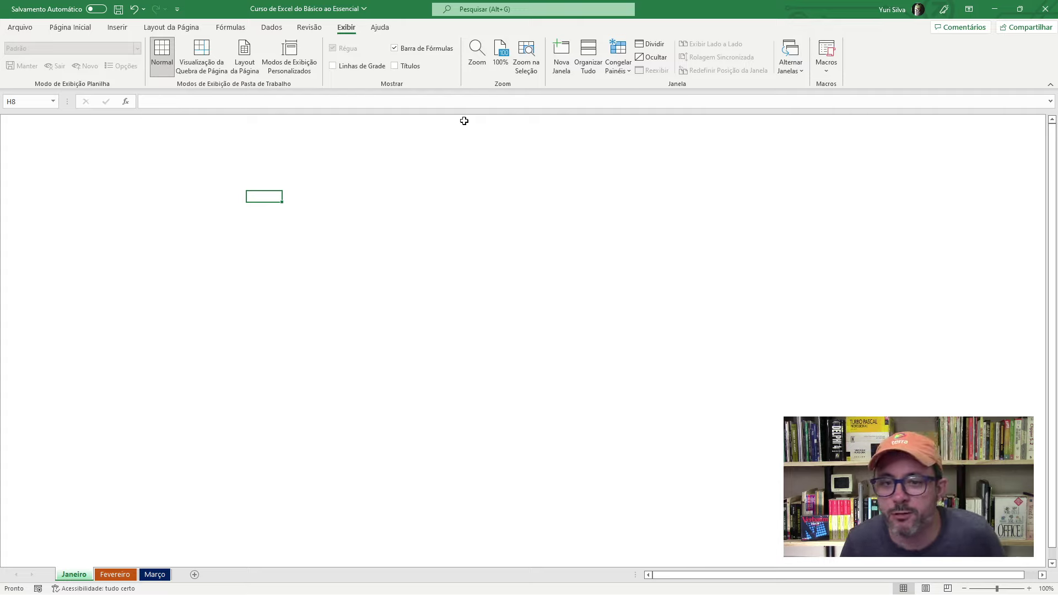
pyautogui.click(395, 48)
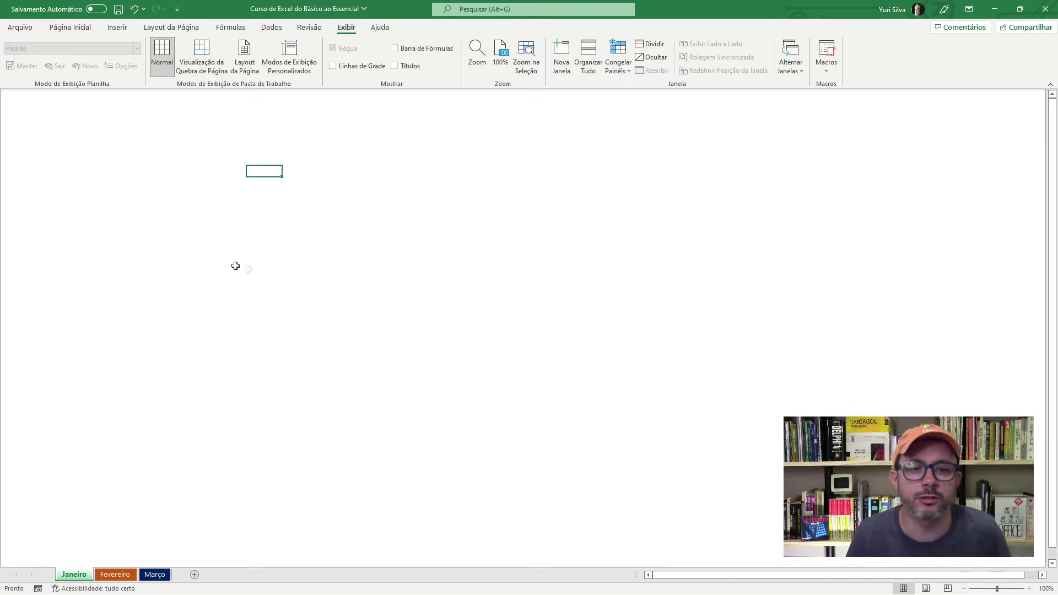
pyautogui.click(969, 10)
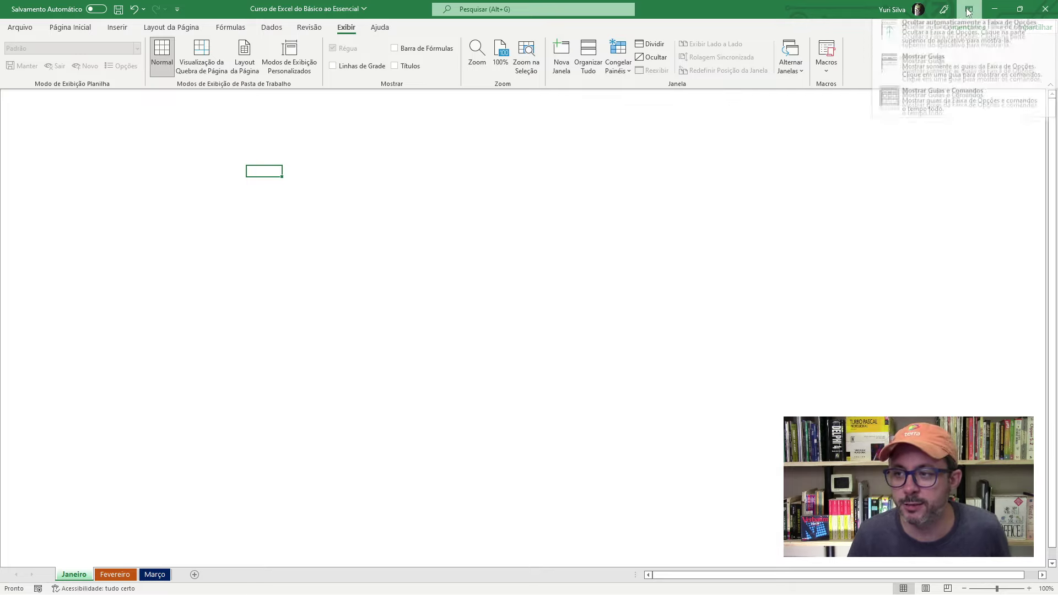
pyautogui.click(967, 32)
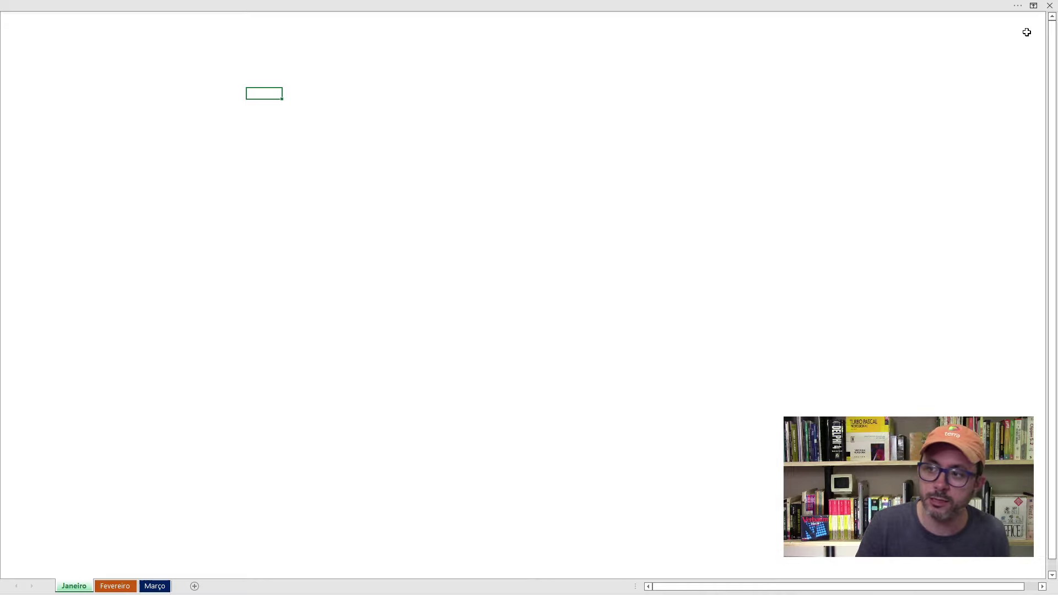
# - Restore the full ribbon with Mostrar Guias e Comandos and turn the formula bar back on
pyautogui.click(1034, 6)
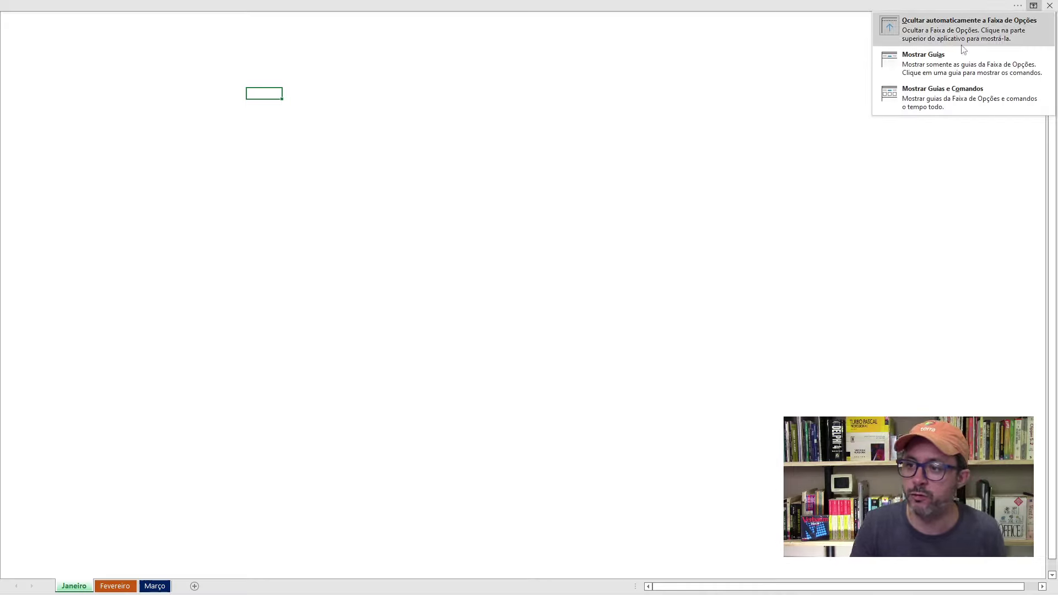
pyautogui.click(931, 96)
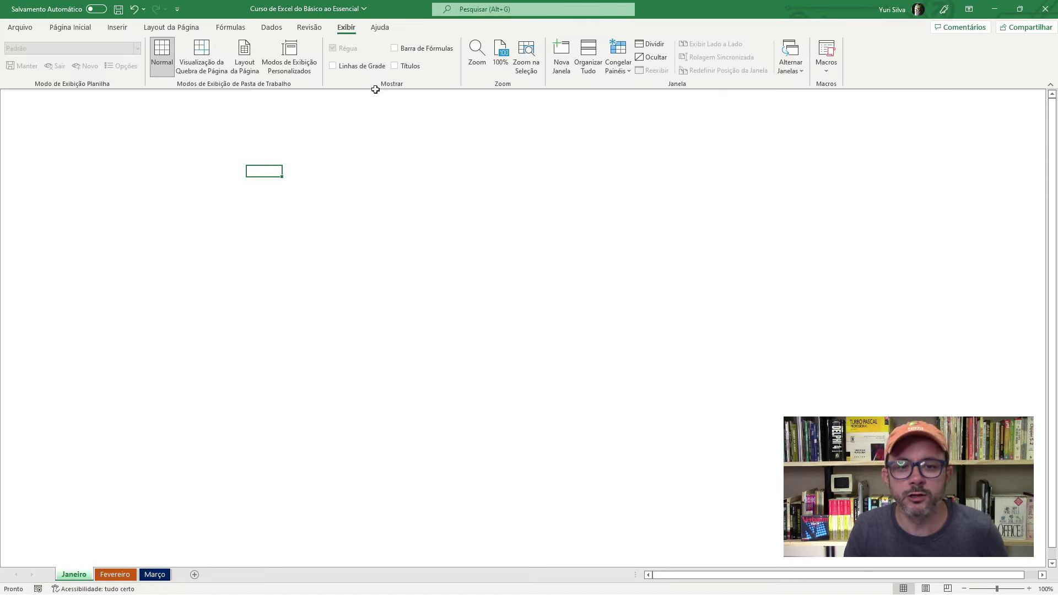
pyautogui.click(394, 48)
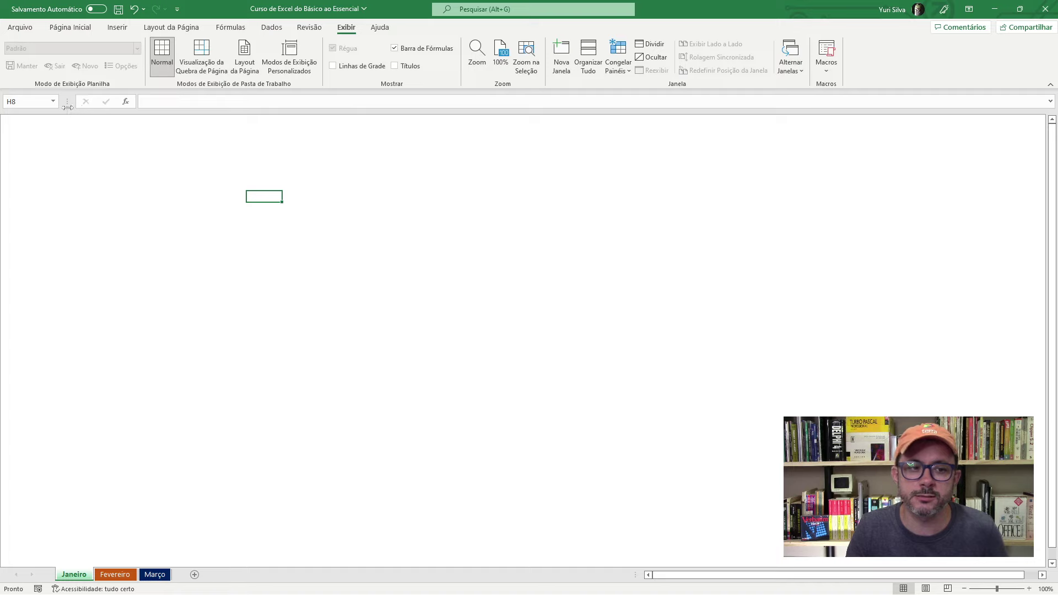
# - Turn Títulos and Linhas de Grade back on for Janeiro, then select cell I9
pyautogui.click(395, 66)
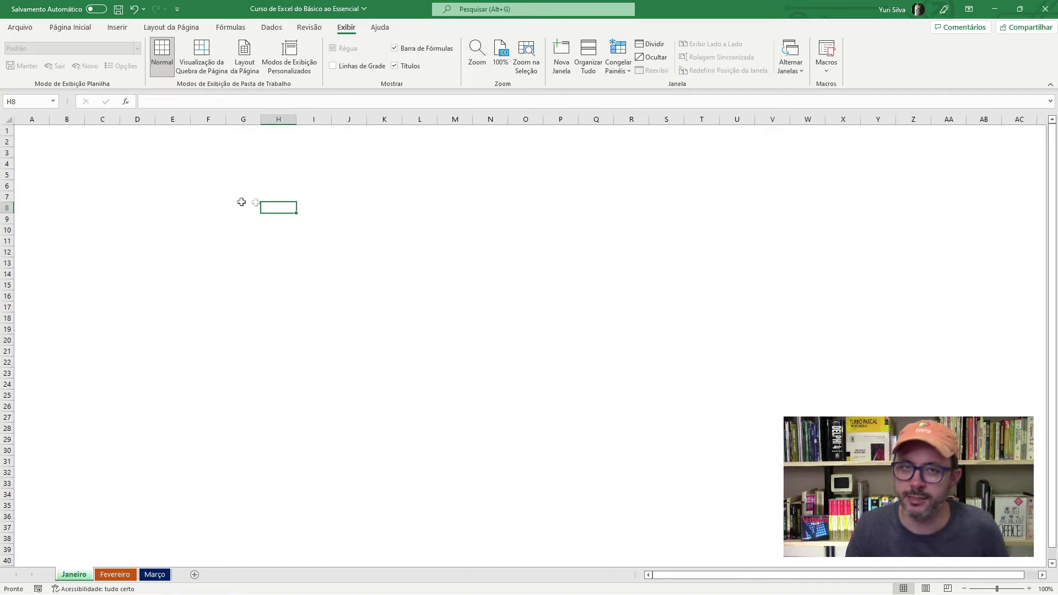
pyautogui.click(333, 67)
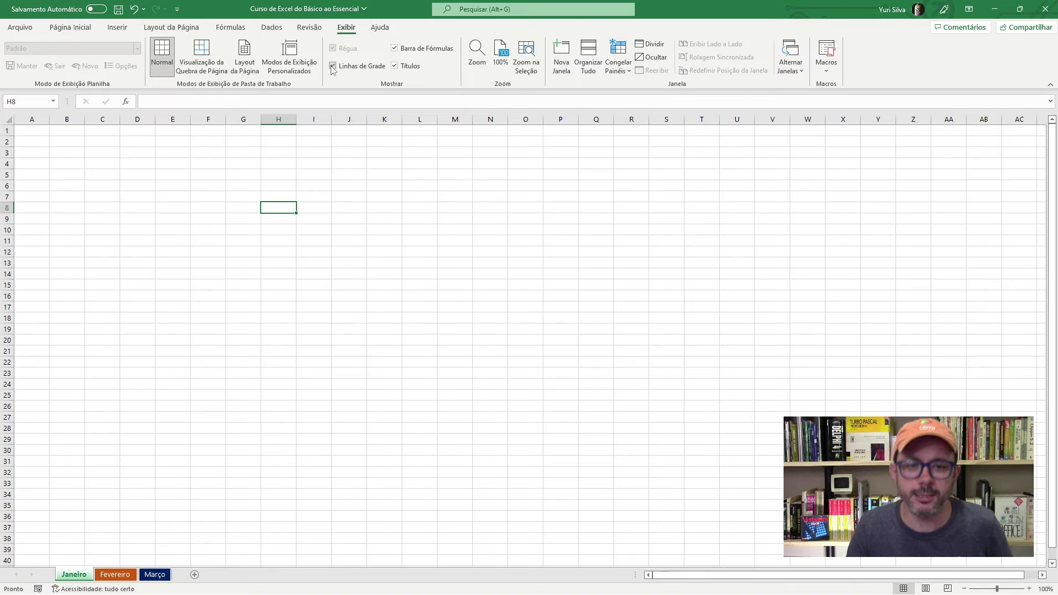
pyautogui.click(314, 216)
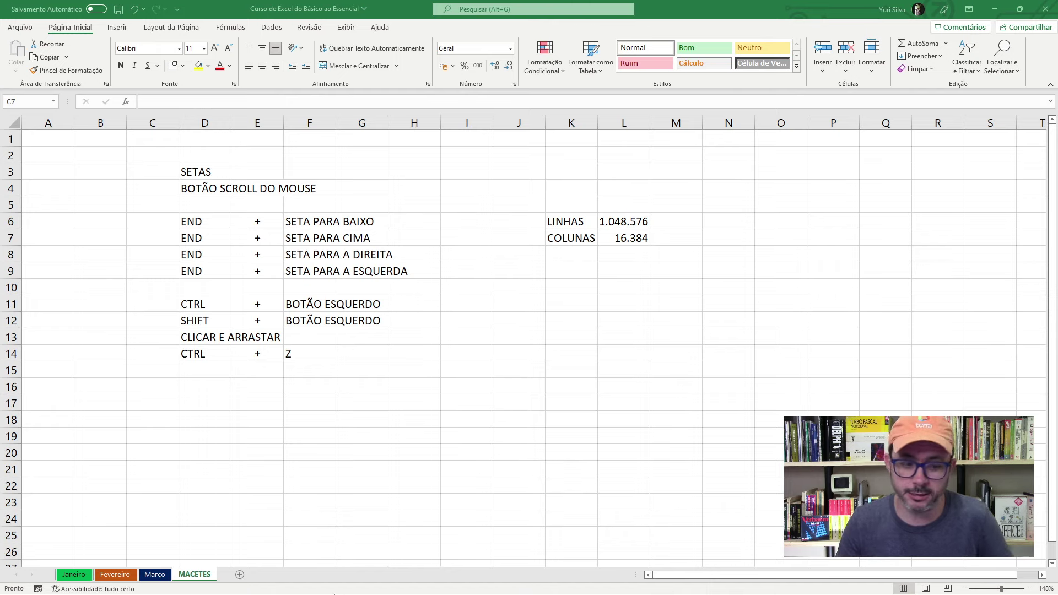
pyautogui.click(195, 171)
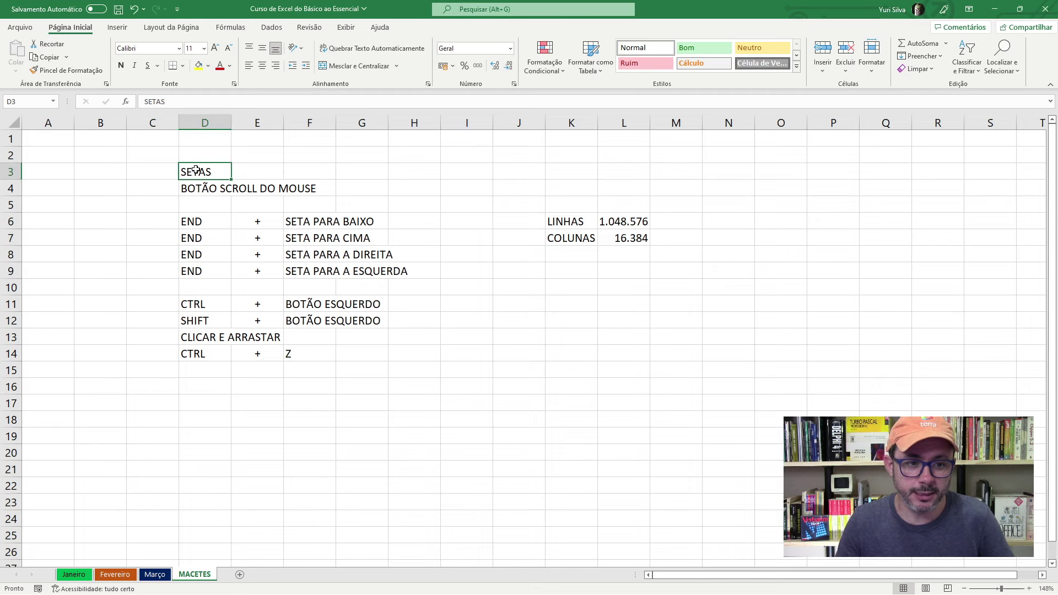
pyautogui.press('Left')
pyautogui.press('Left')
pyautogui.press('Left')
pyautogui.press('Up')
pyautogui.press('Up')
pyautogui.press('Down')
pyautogui.press('Down')
pyautogui.press('Down')
pyautogui.press('Down')
pyautogui.press('Down')
pyautogui.press('Right')
pyautogui.press('Right')
pyautogui.press('Right')
pyautogui.press('Right')
pyautogui.press('Right')
pyautogui.press('Right')
pyautogui.press('Right')
pyautogui.press('Right')
pyautogui.press('Down')
pyautogui.press('Down')
pyautogui.press('Down')
pyautogui.press('Down')
pyautogui.press('Down')
pyautogui.press('Down')
pyautogui.press('Down')
pyautogui.press('Down')
pyautogui.press('Down')
pyautogui.press('Down')
pyautogui.press('Up')
pyautogui.press('Up')
pyautogui.press('Up')
pyautogui.press('Up')
pyautogui.press('Up')
pyautogui.press('Up')
pyautogui.press('Up')
pyautogui.press('Left')
pyautogui.press('Left')
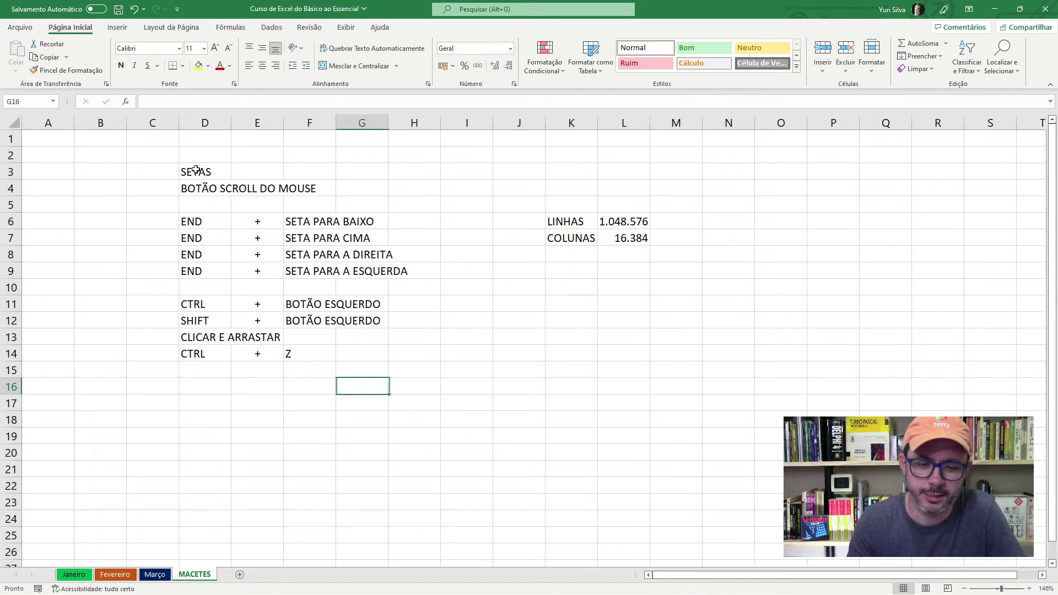
pyautogui.press('Left')
pyautogui.press('Left')
pyautogui.press('Left')
pyautogui.press('Right')
pyautogui.press('Right')
pyautogui.press('Right')
pyautogui.press('Right')
pyautogui.press('Right')
pyautogui.press('Right')
pyautogui.press('Up')
pyautogui.press('Up')
pyautogui.press('Up')
pyautogui.press('Up')
pyautogui.press('Up')
pyautogui.press('Up')
pyautogui.press('Up')
pyautogui.press('Left')
pyautogui.press('Left')
pyautogui.press('Left')
pyautogui.press('Left')
pyautogui.press('Left')
pyautogui.press('Left')
pyautogui.press('Left')
pyautogui.press('Left')
pyautogui.press('Left')
pyautogui.press('Right')
pyautogui.press('Down')
pyautogui.press('Down')
pyautogui.press('Down')
pyautogui.press('Down')
pyautogui.press('Down')
pyautogui.press('Down')
pyautogui.press('Down')
pyautogui.press('Down')
pyautogui.press('Up')
pyautogui.press('Up')
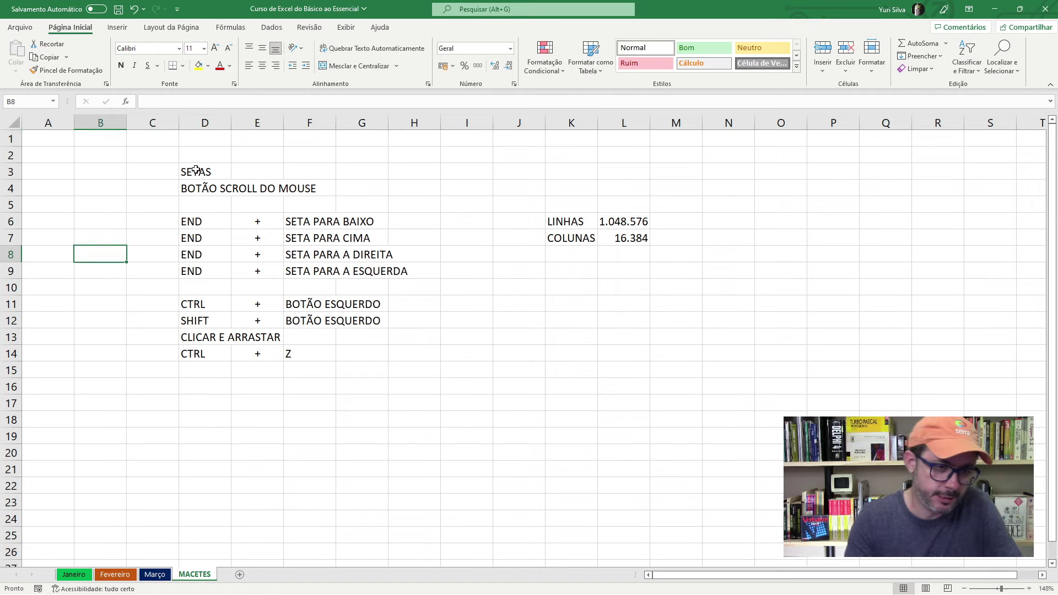
pyautogui.press('Up')
pyautogui.press('Up')
pyautogui.press('Up')
pyautogui.press('Up')
pyautogui.press('Up')
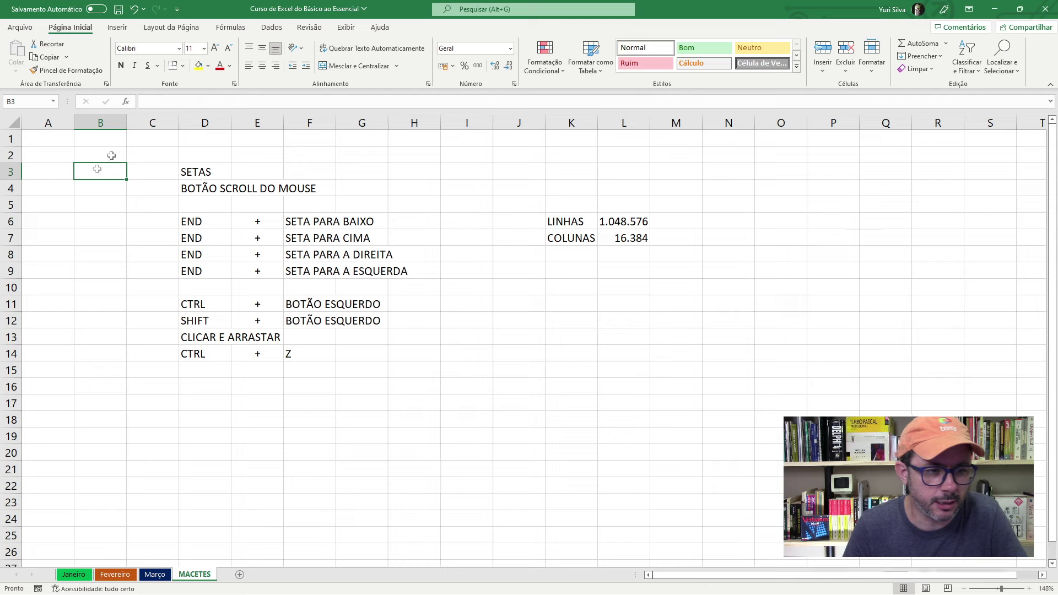
pyautogui.click(733, 200)
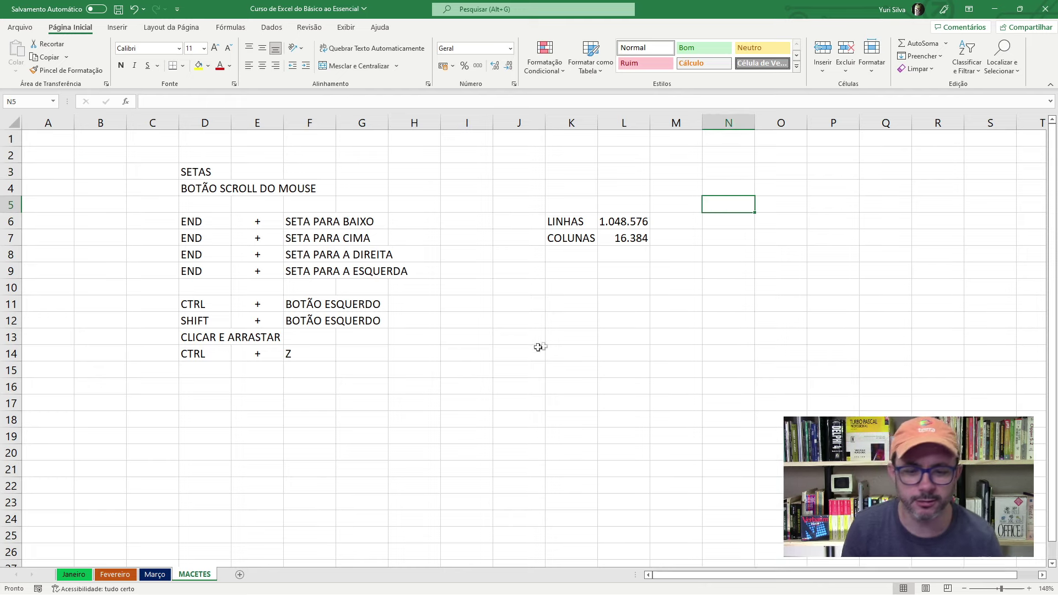
pyautogui.click(415, 393)
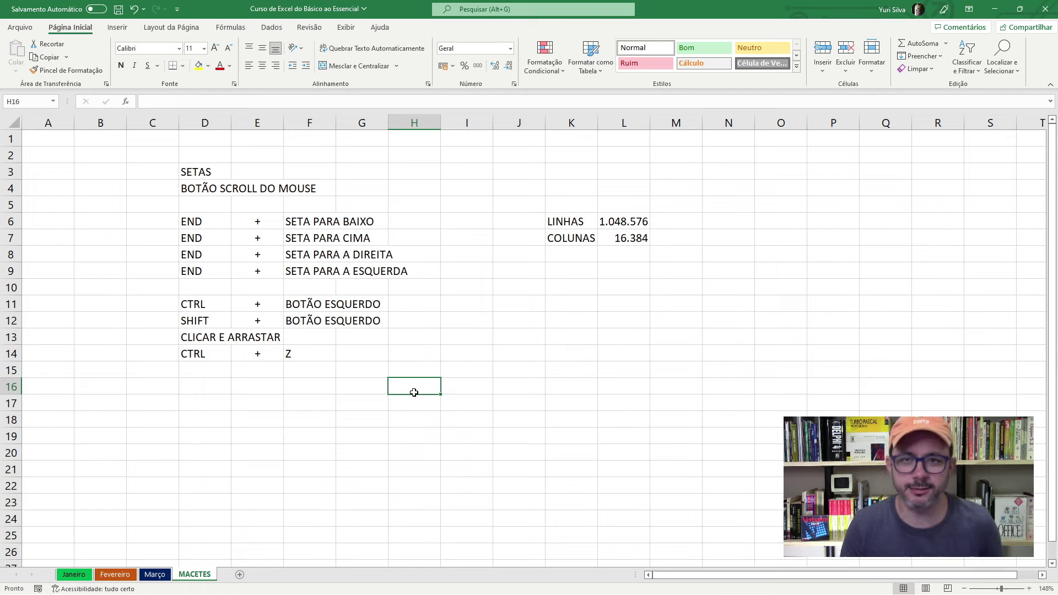
pyautogui.click(476, 274)
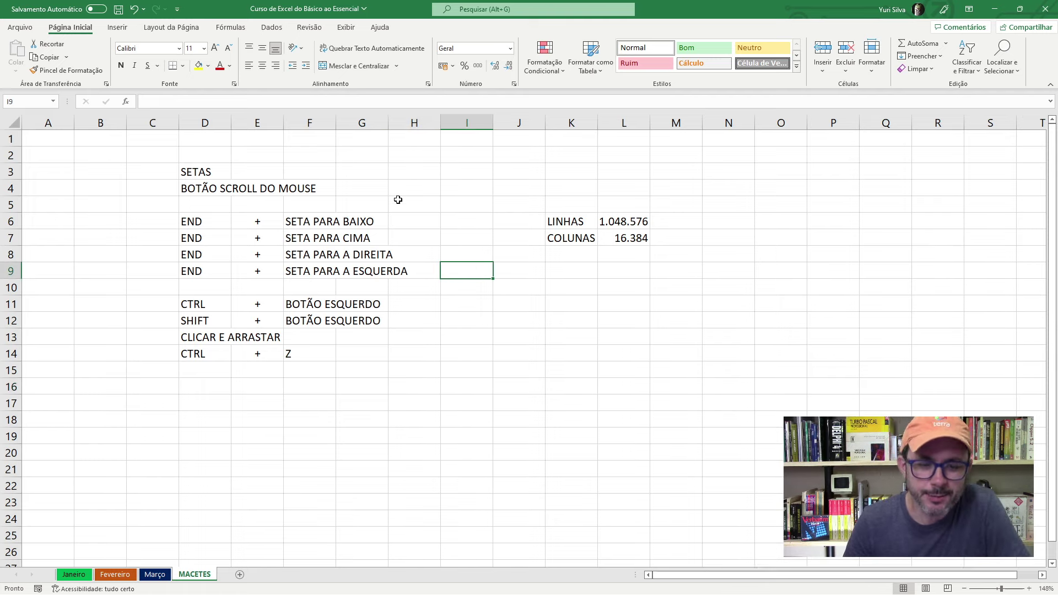
pyautogui.click(468, 352)
pyautogui.press('Down')
pyautogui.press('Down')
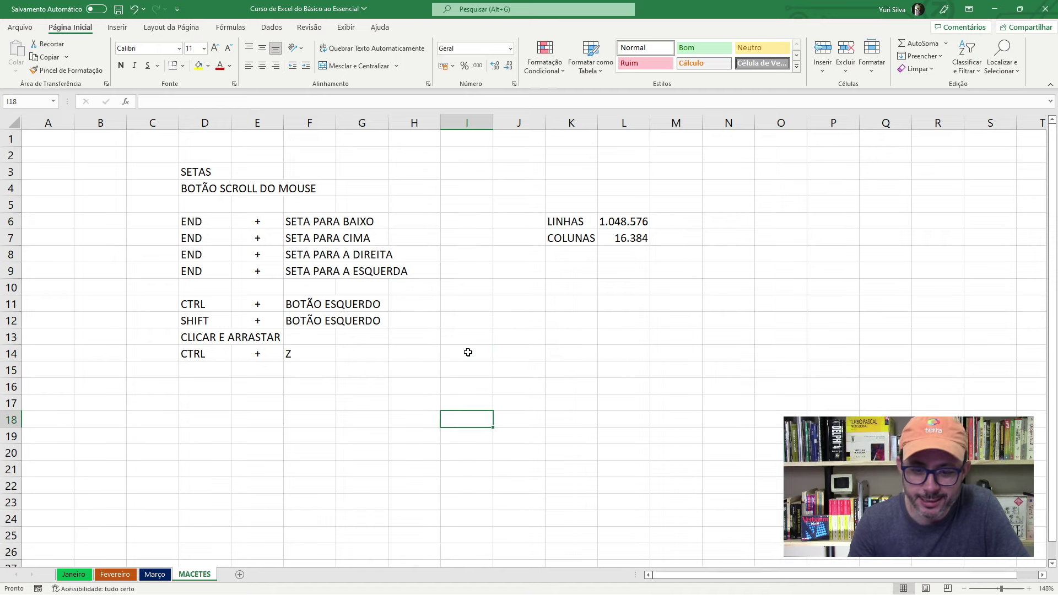
pyautogui.press('Down')
pyautogui.press('Down')
pyautogui.press('Down')
pyautogui.press('Down')
pyautogui.press('Down')
pyautogui.press('Down')
pyautogui.press('Down')
pyautogui.press('Down')
pyautogui.press('Down')
pyautogui.press('Down')
pyautogui.press('Down')
pyautogui.press('Up')
pyautogui.press('Up')
pyautogui.press('Up')
pyautogui.press('Up')
pyautogui.press('Up')
pyautogui.press('Up')
pyautogui.press('Up')
pyautogui.press('Up')
pyautogui.press('Up')
pyautogui.press('Up')
pyautogui.press('Up')
pyautogui.press('Up')
pyautogui.press('Up')
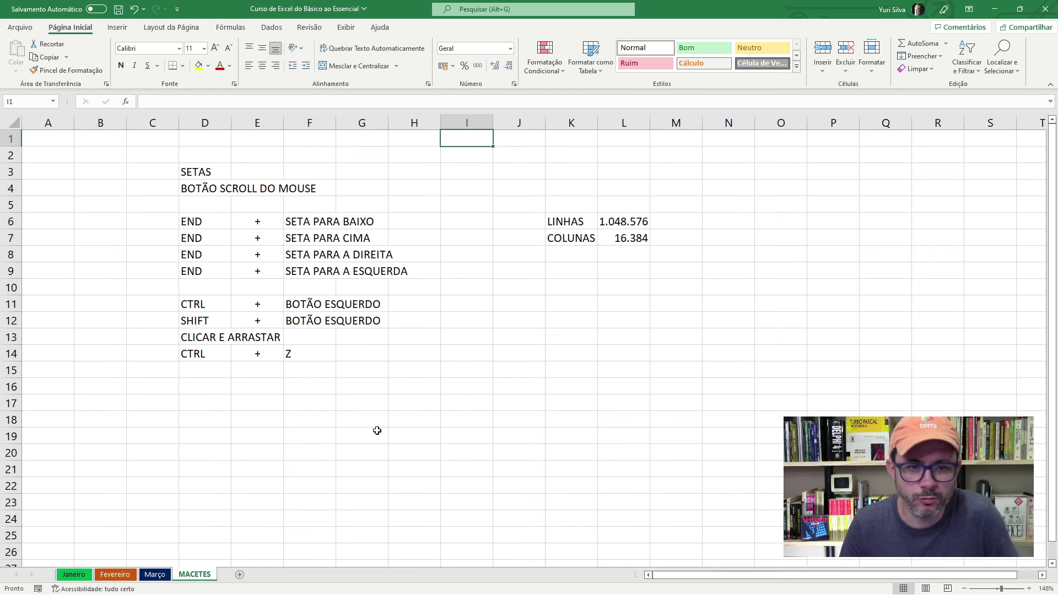
pyautogui.scroll(-5, 449, 222)
pyautogui.scroll(-6, 450, 222)
pyautogui.scroll(-6, 450, 222)
pyautogui.scroll(-5, 450, 222)
pyautogui.scroll(-6, 449, 222)
pyautogui.scroll(-7, 450, 222)
pyautogui.scroll(-10, 449, 222)
pyautogui.scroll(-6, 450, 223)
pyautogui.scroll(-10, 450, 224)
pyautogui.scroll(-7, 450, 223)
pyautogui.scroll(-6, 451, 220)
pyautogui.scroll(8, 454, 220)
pyautogui.scroll(15, 454, 220)
pyautogui.scroll(7, 453, 220)
pyautogui.scroll(17, 454, 220)
pyautogui.scroll(12, 453, 219)
pyautogui.scroll(15, 454, 219)
pyautogui.click(463, 192)
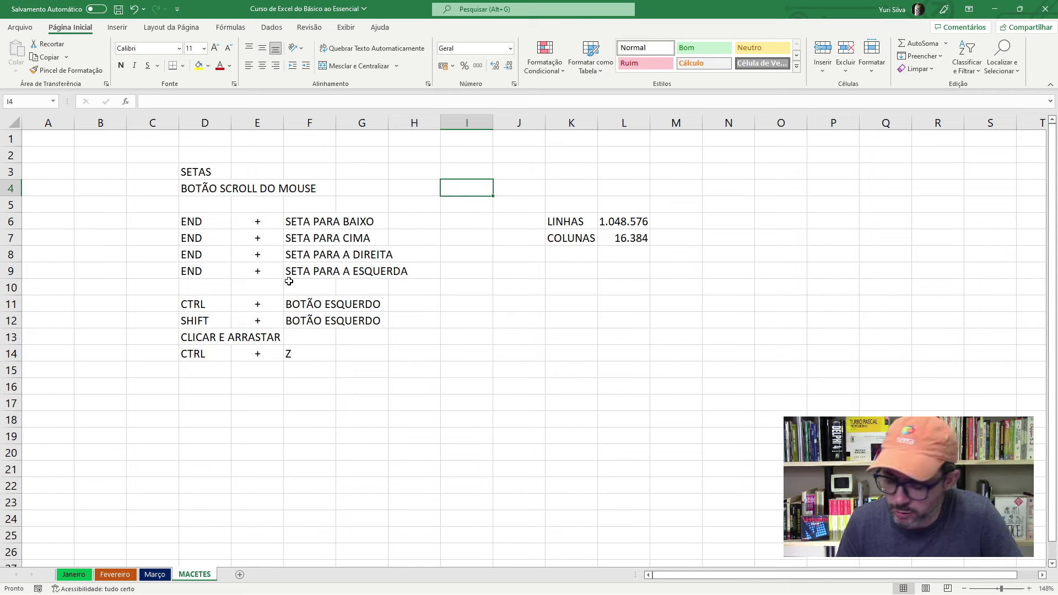
pyautogui.click(456, 152)
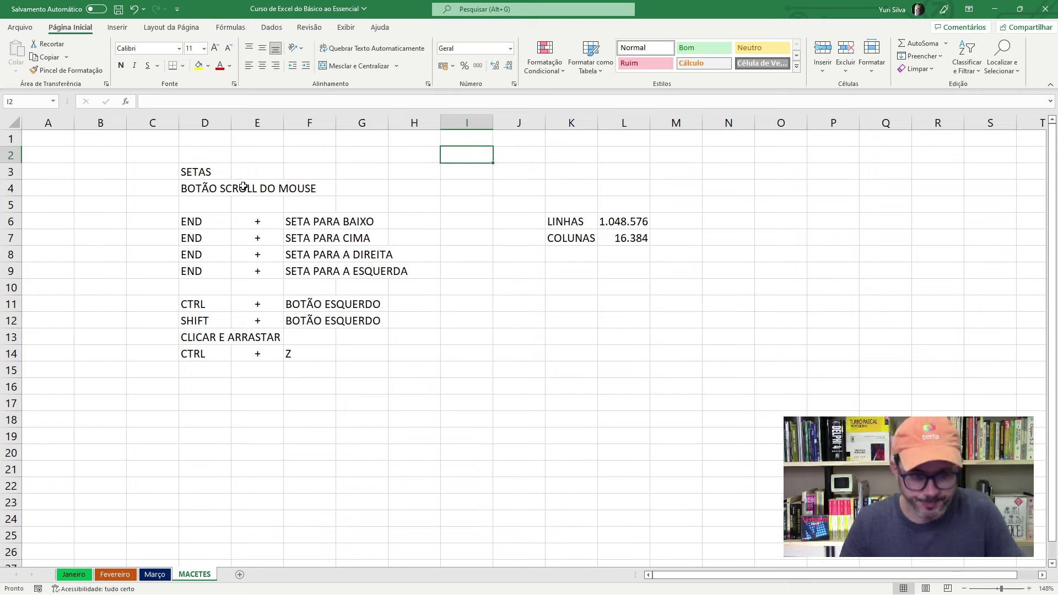
pyautogui.click(101, 156)
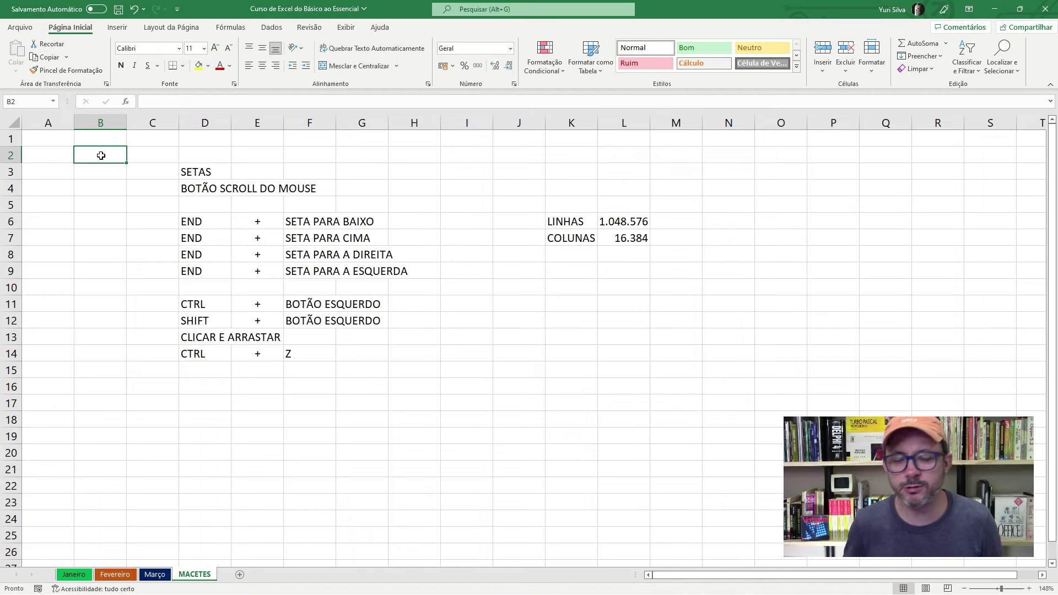
pyautogui.press('Left')
# - Move the active cell between A2 and A1 with the arrow keys, ending at A1
pyautogui.press('Up')
pyautogui.press('Down')
pyautogui.press('Up')
pyautogui.press('Down')
pyautogui.press('Up')
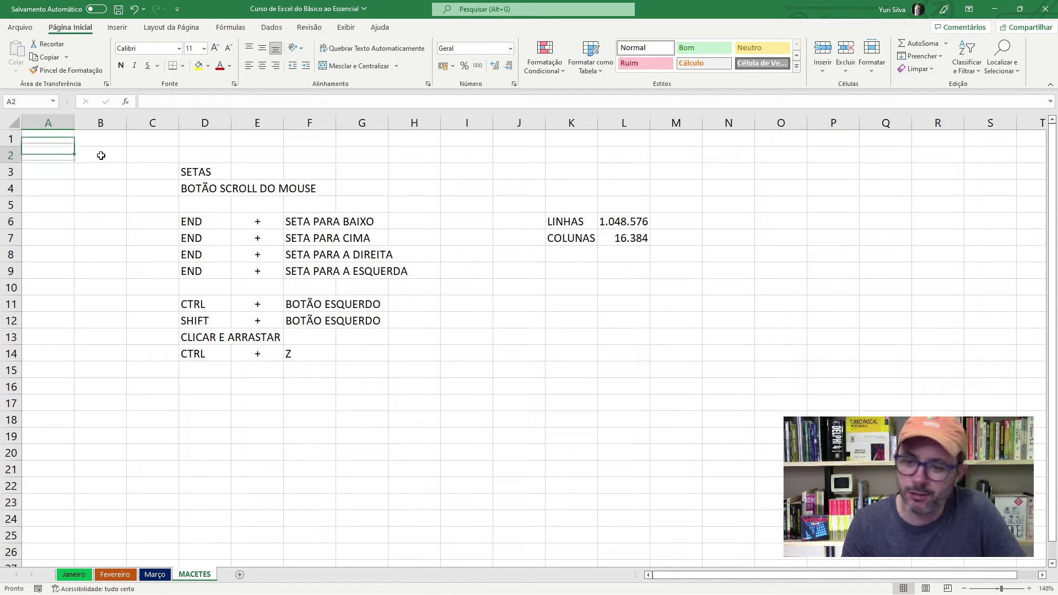
pyautogui.press('Down')
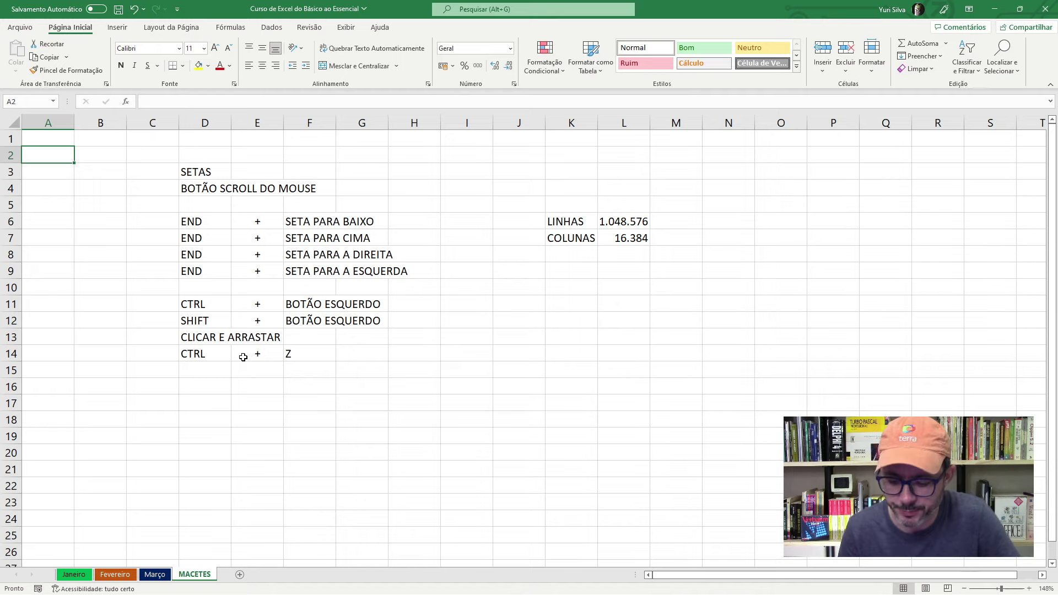
pyautogui.press('Up')
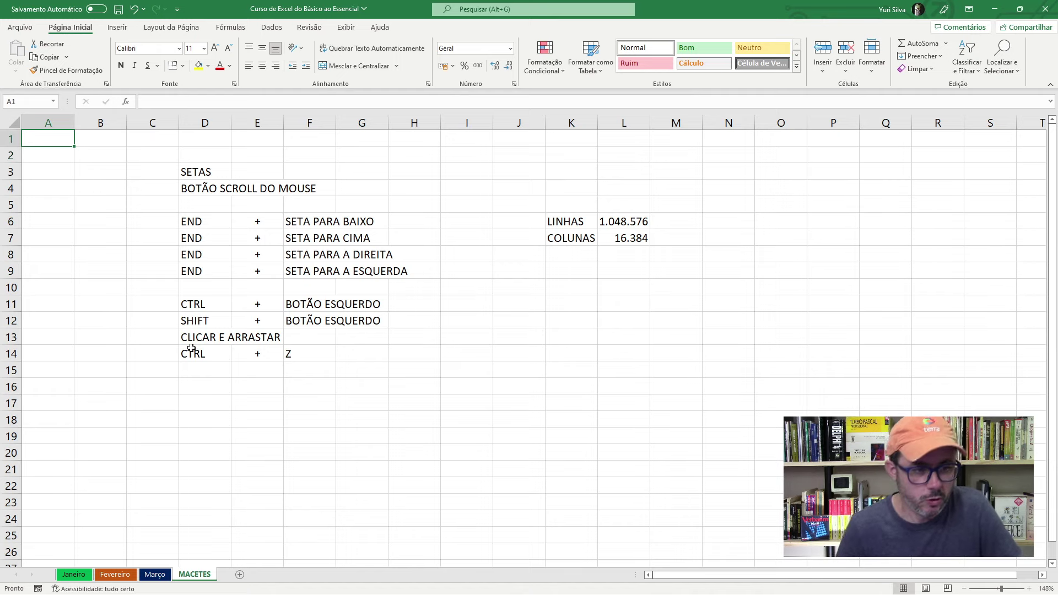
# - Select cells B1, C1, D6 and F6, then jump from B1 to row 1048576 with End+Down
pyautogui.click(69, 203)
pyautogui.click(91, 136)
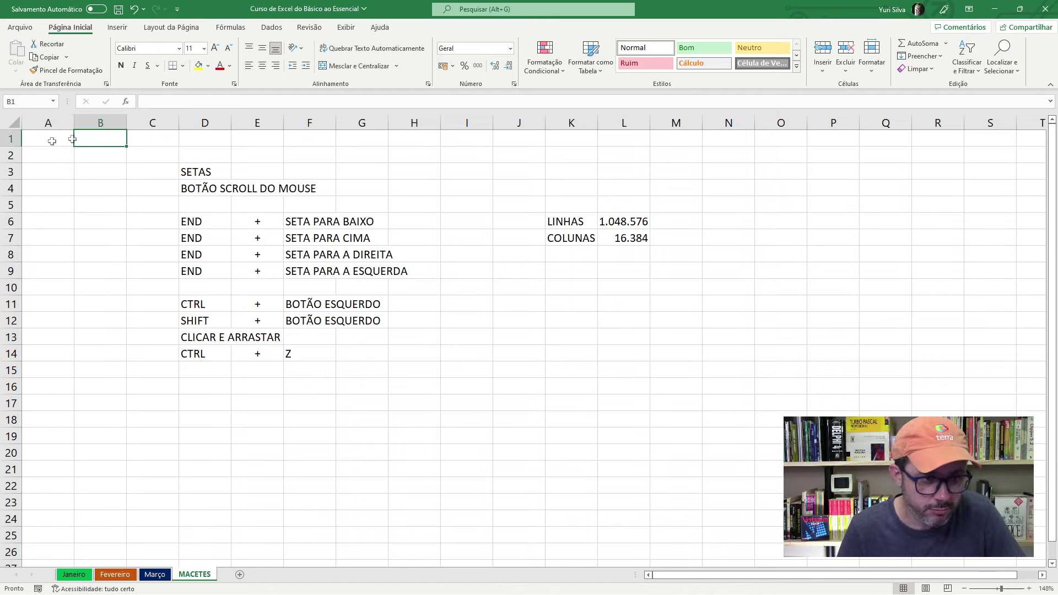
pyautogui.click(137, 139)
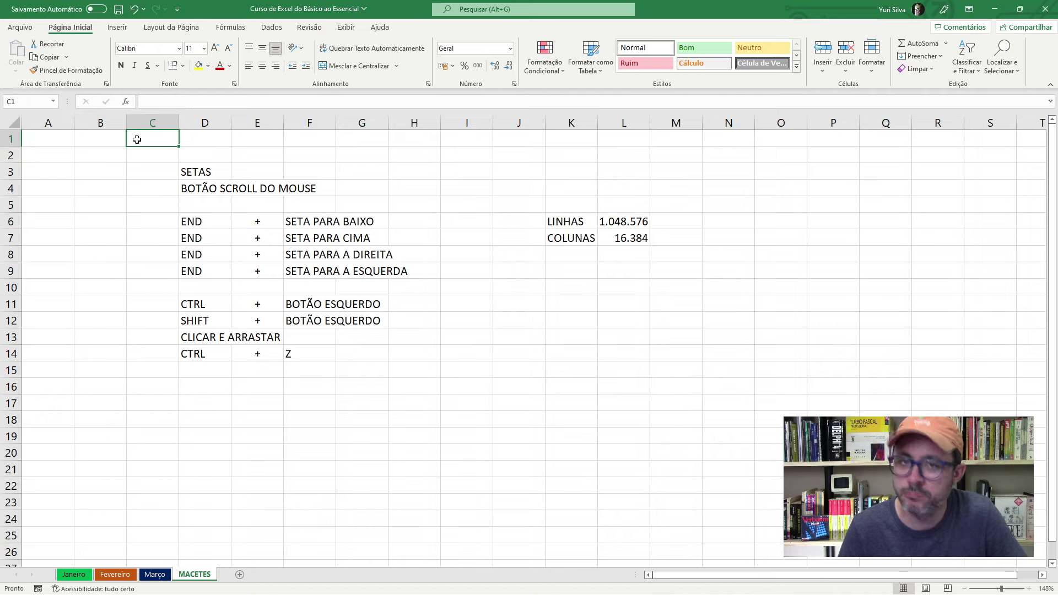
pyautogui.click(93, 137)
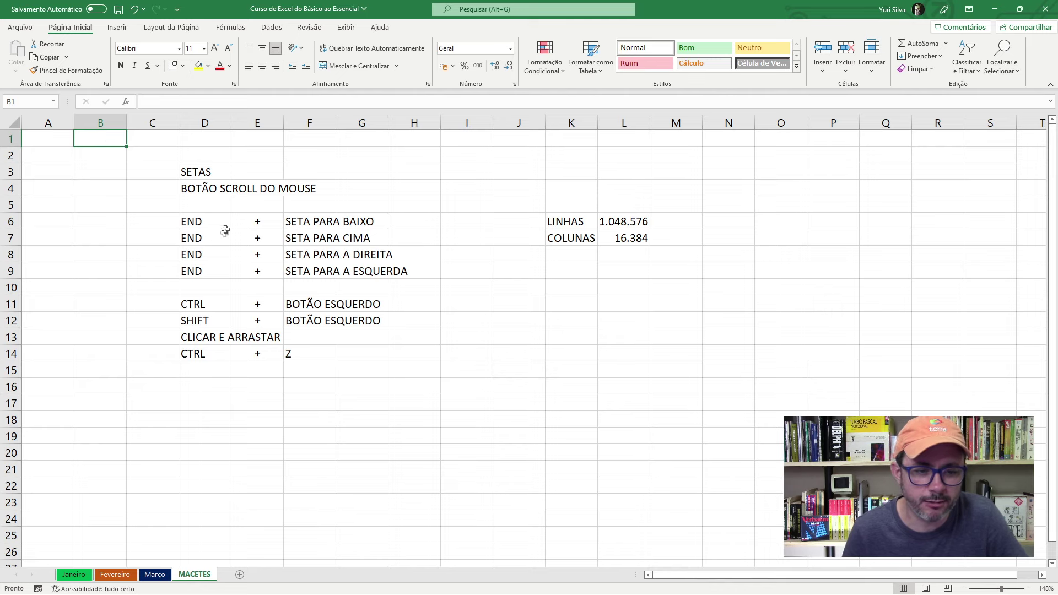
pyautogui.click(200, 222)
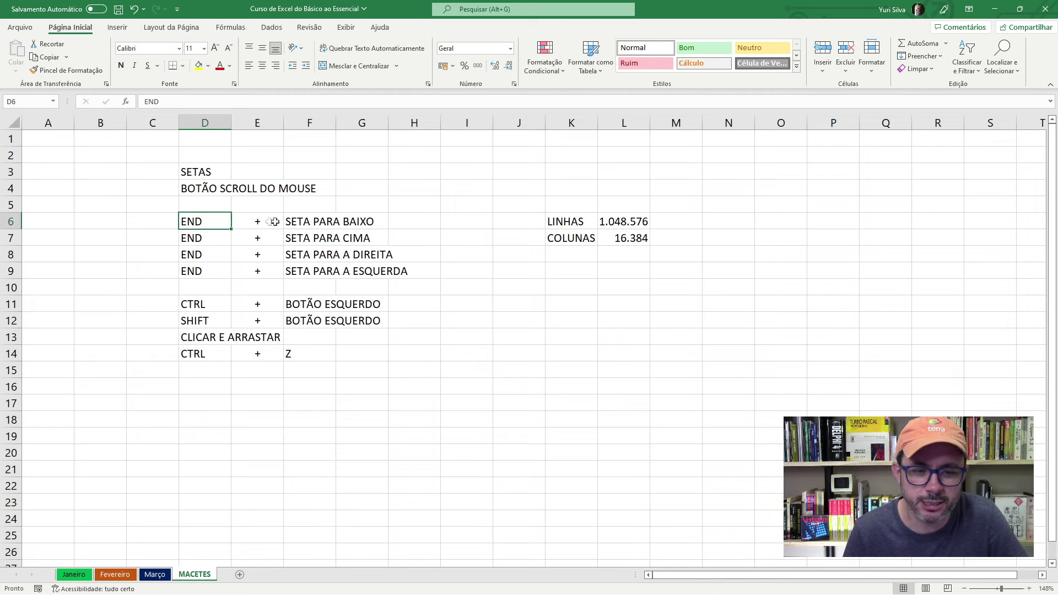
pyautogui.click(301, 221)
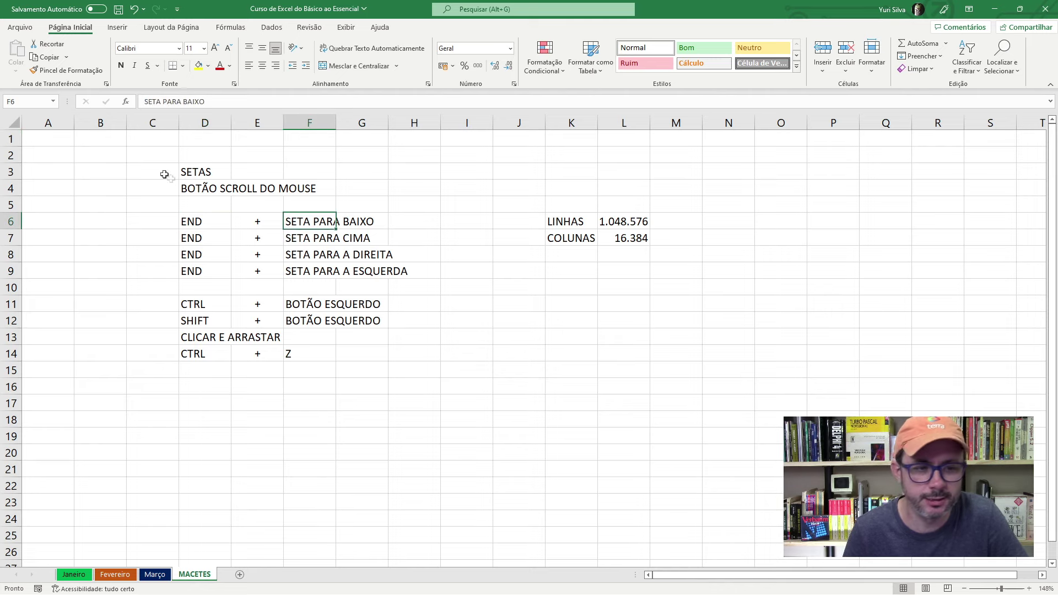
pyautogui.click(109, 139)
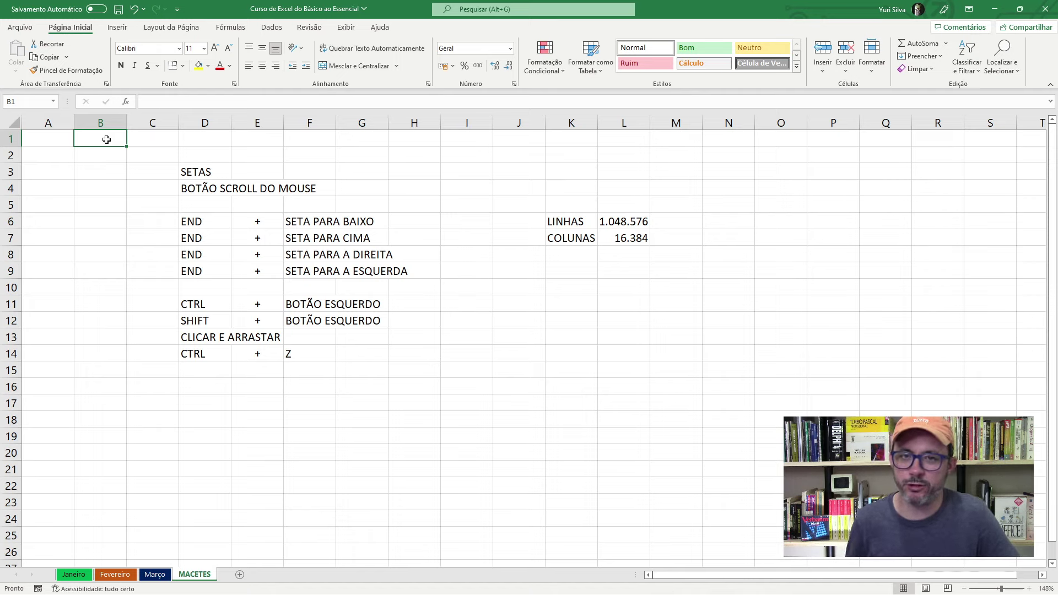
pyautogui.press('End')
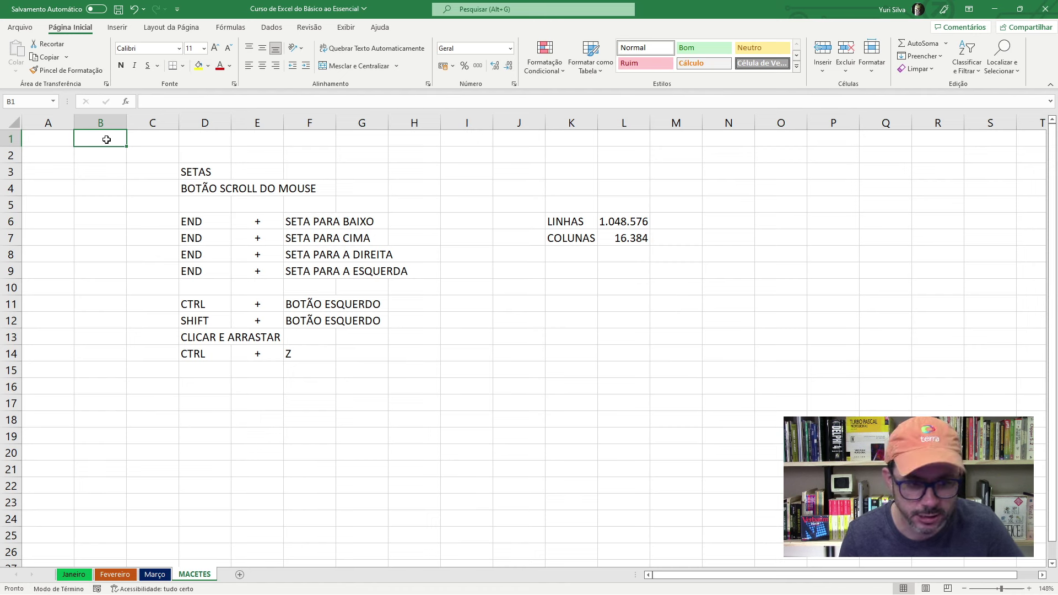
pyautogui.press('Down')
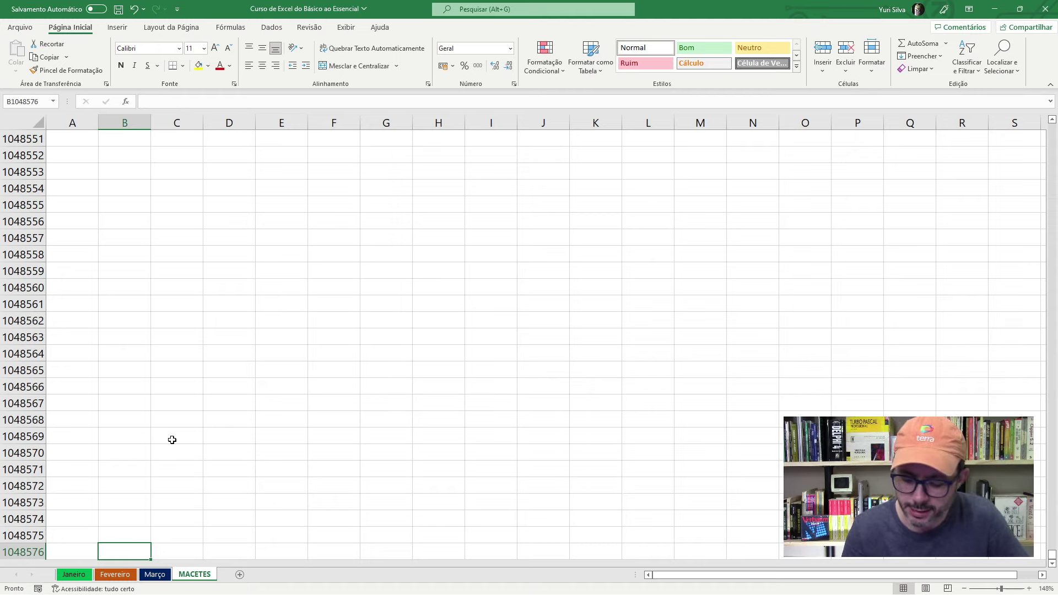
# - Jump back up to B1 with End+Up, then select cells down column D, ending at D1
pyautogui.press('End')
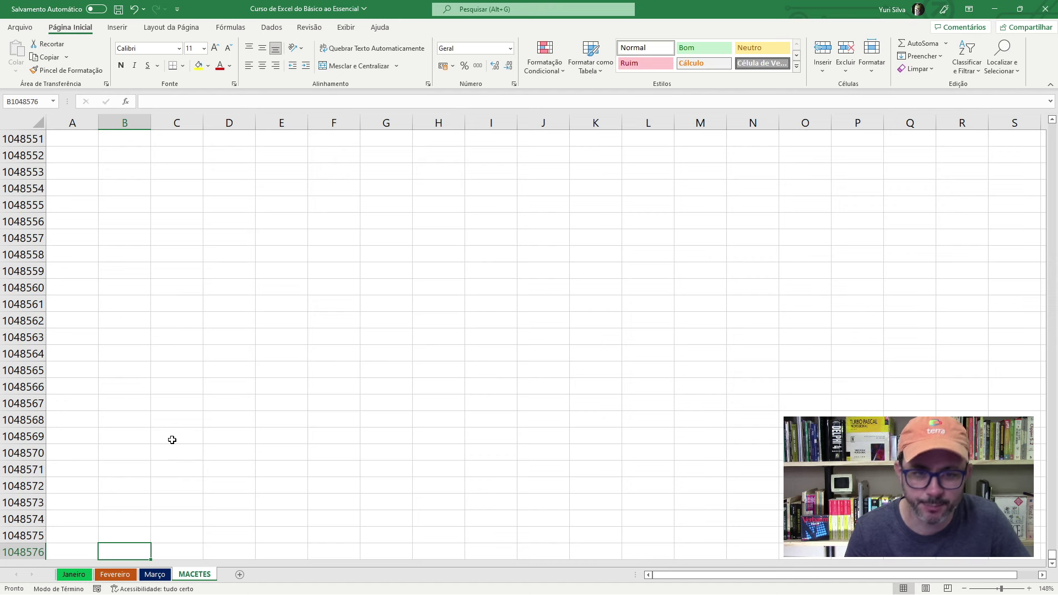
pyautogui.press('Up')
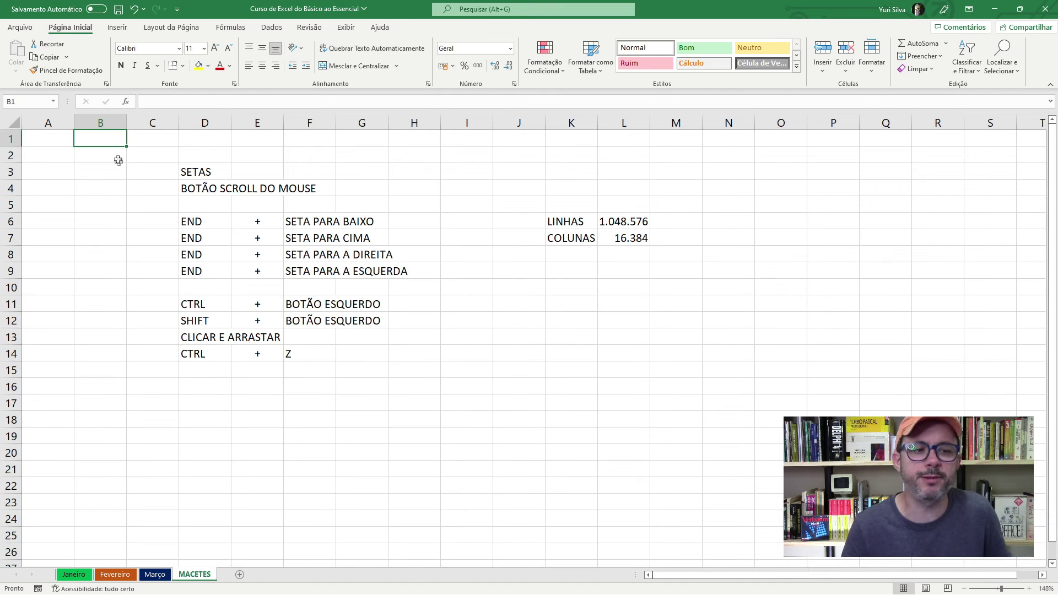
pyautogui.click(145, 158)
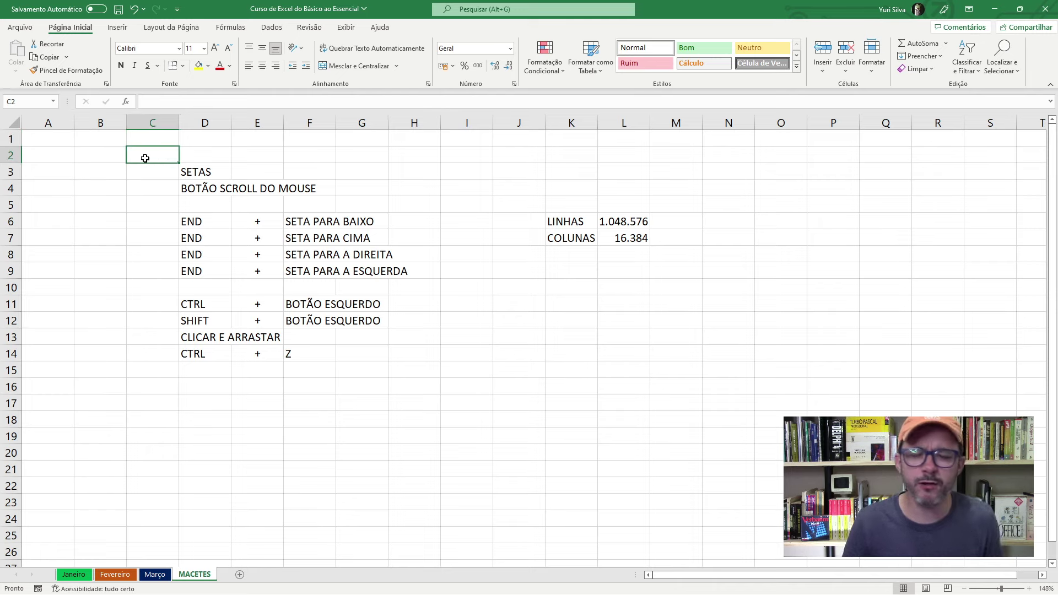
pyautogui.click(199, 155)
pyautogui.click(200, 268)
pyautogui.click(203, 173)
pyautogui.click(200, 354)
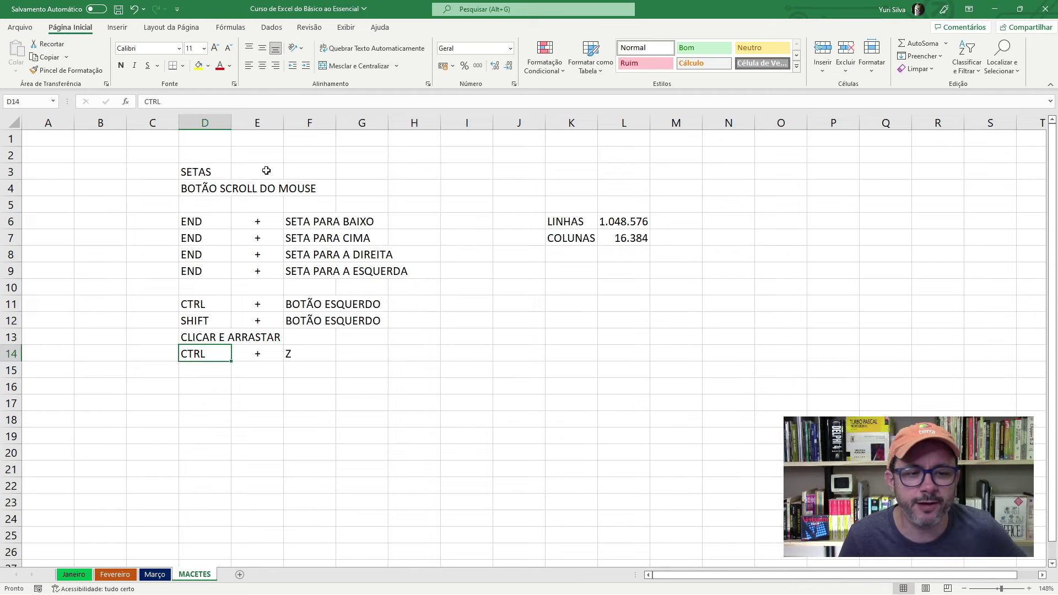
pyautogui.click(210, 151)
pyautogui.click(210, 139)
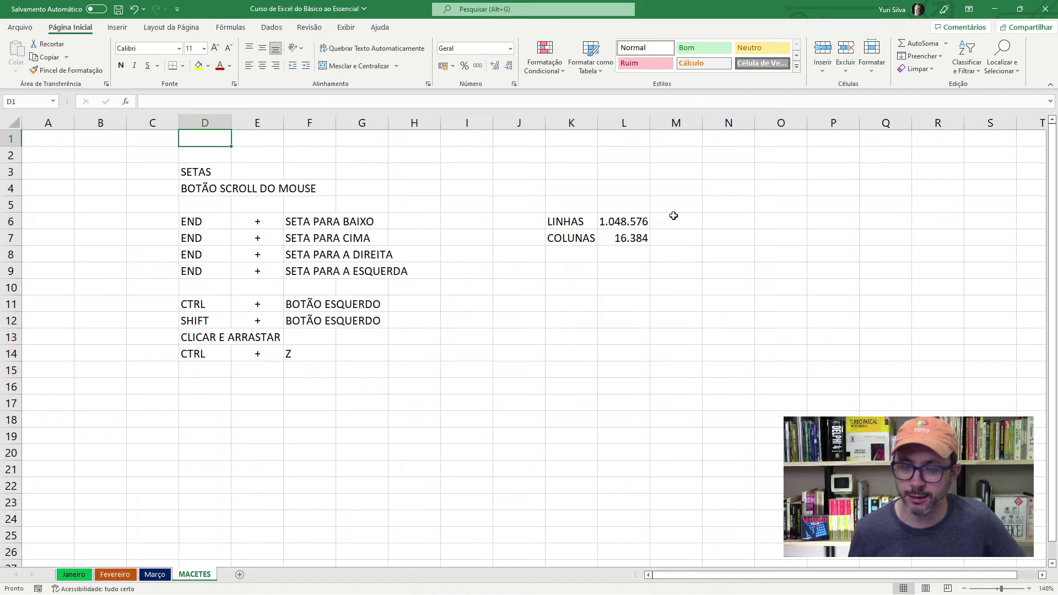
# - From D1, jump with End+Down to the SETAS cell D3
pyautogui.press('End')
pyautogui.press('Down')
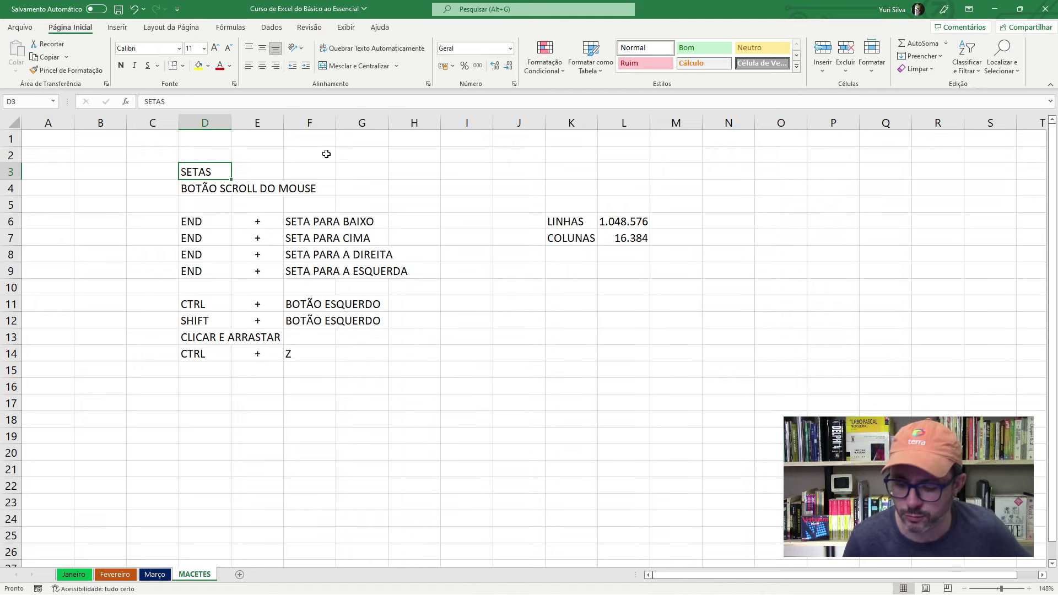
pyautogui.press('End')
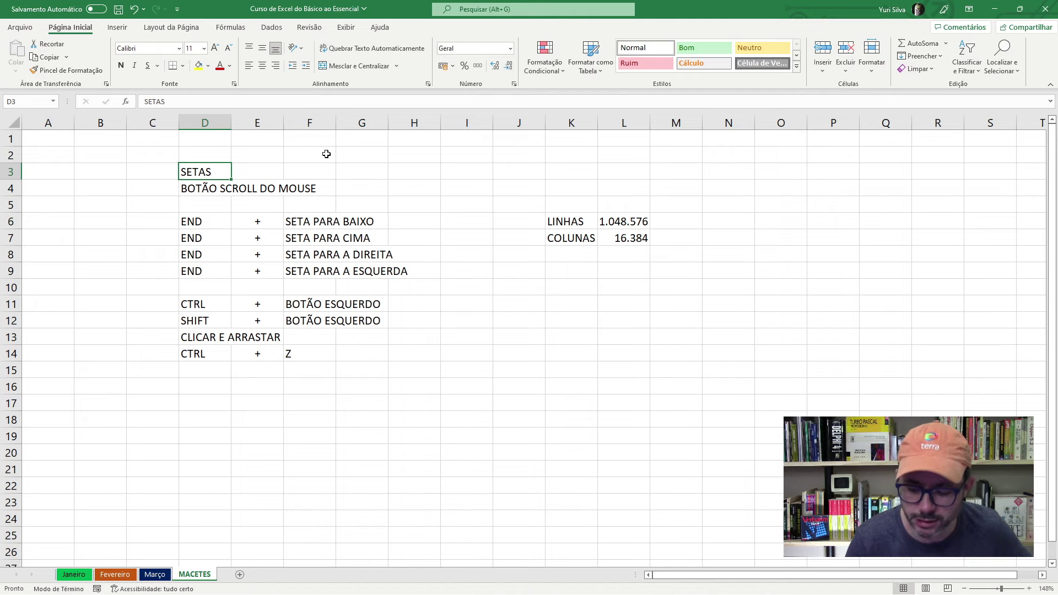
# - Jump down column D with End+Down through D4, D6, D9, D11, D14, finally row 1048576
pyautogui.press('Down')
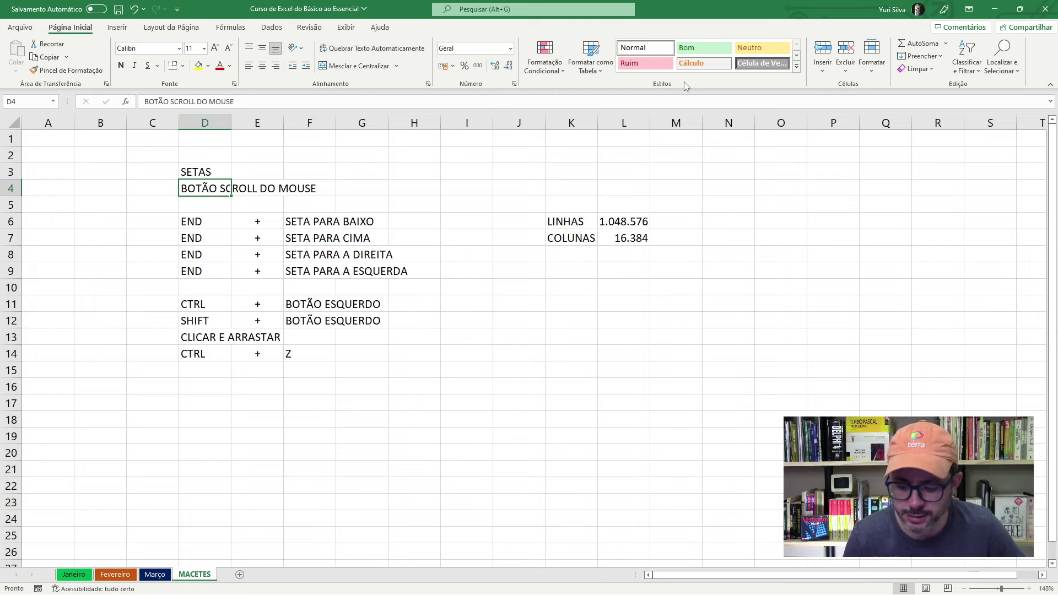
pyautogui.press('End')
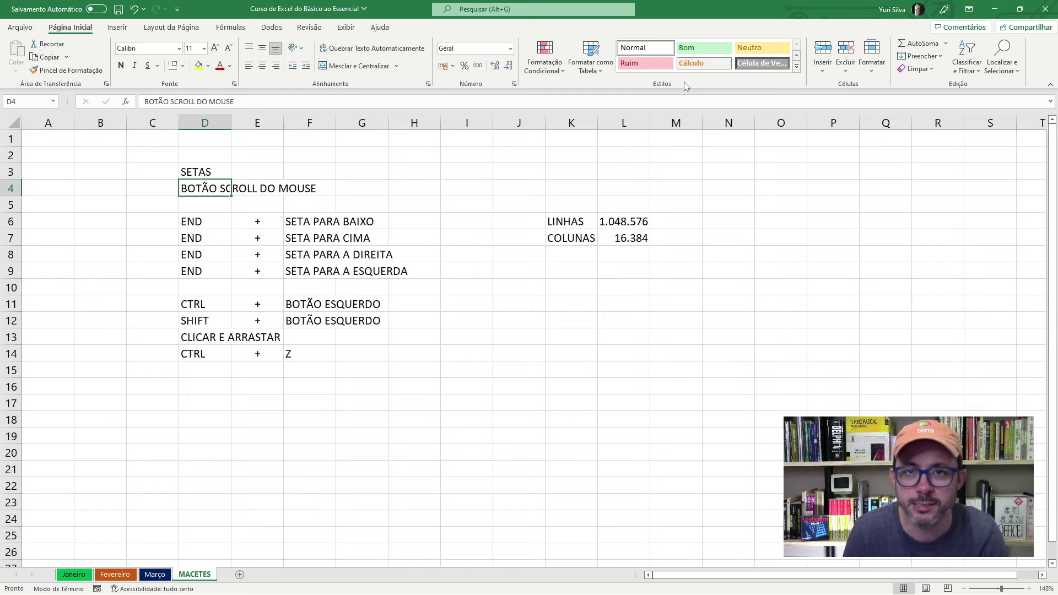
pyautogui.press('Down')
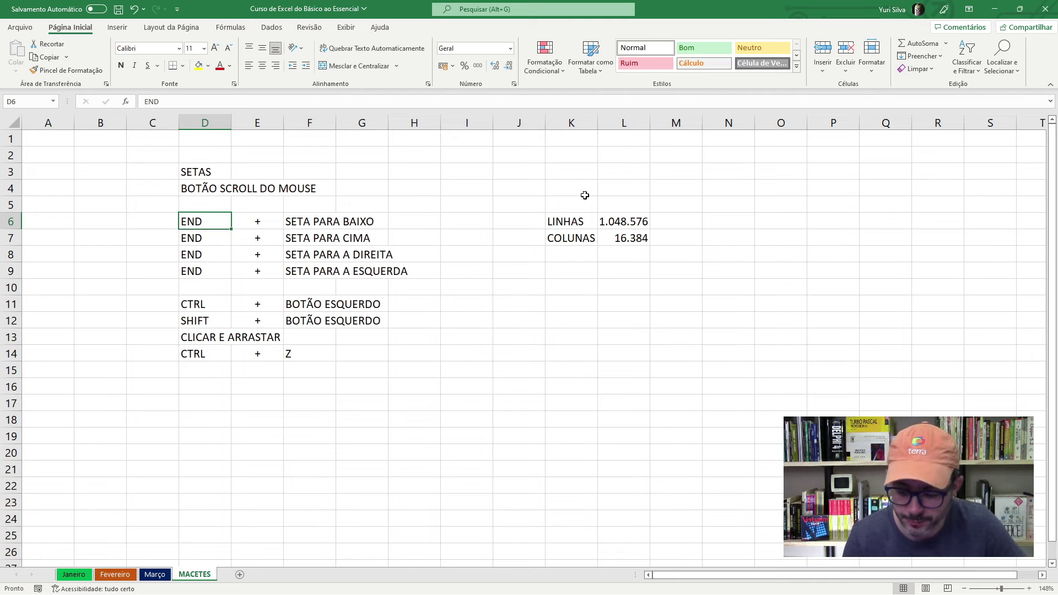
pyautogui.press('End')
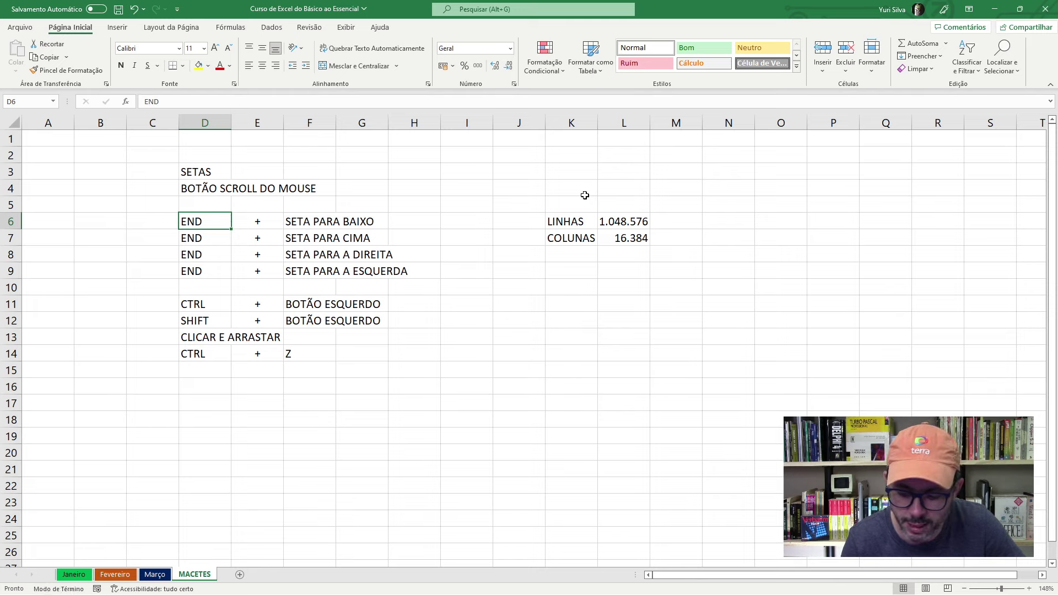
pyautogui.press('Down')
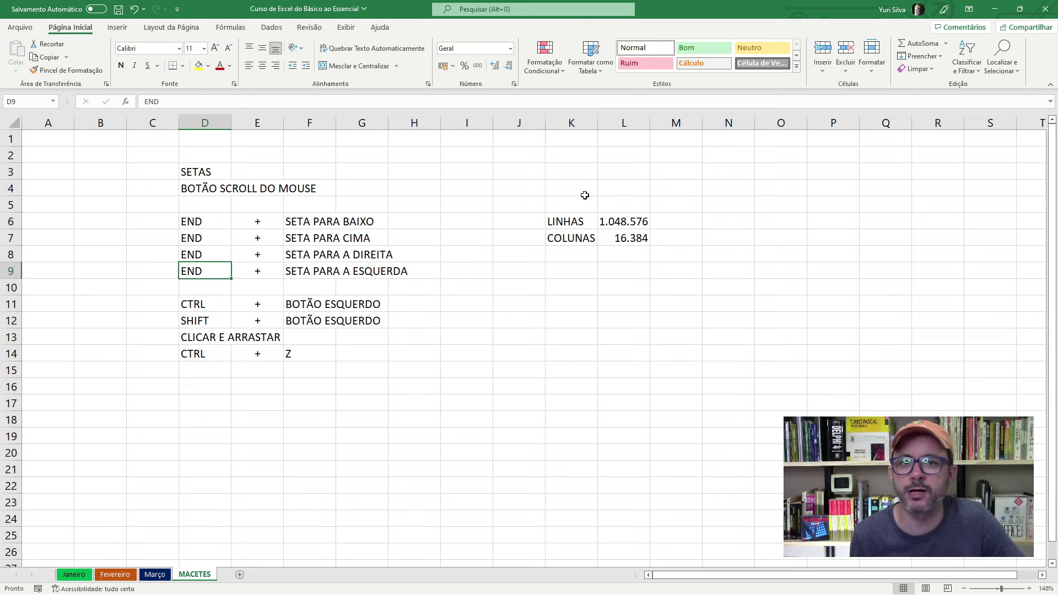
pyautogui.press('End')
pyautogui.press('Down')
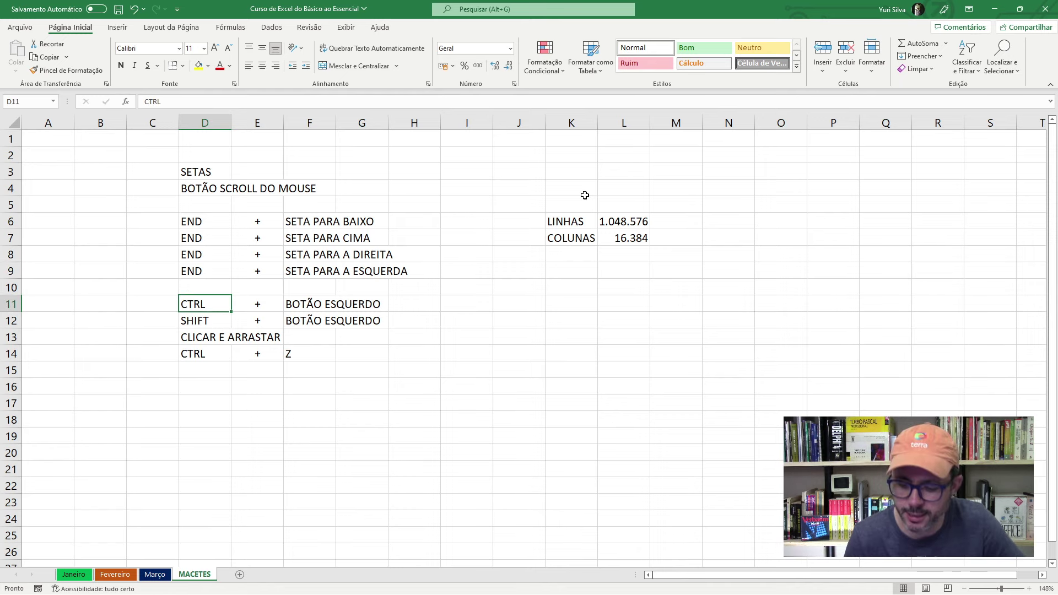
pyautogui.press('End')
pyautogui.press('Down')
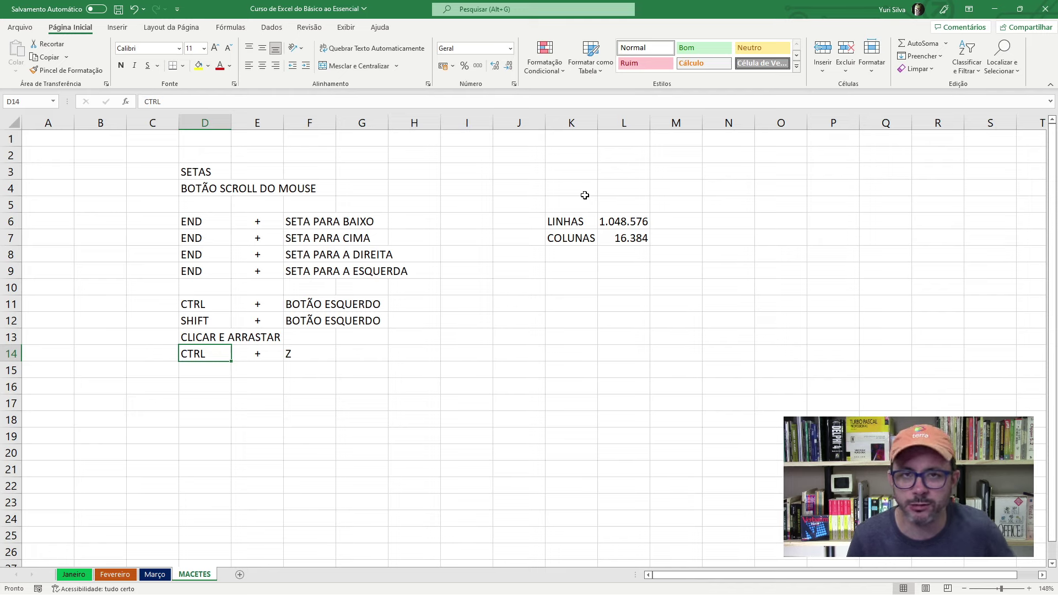
pyautogui.press('End')
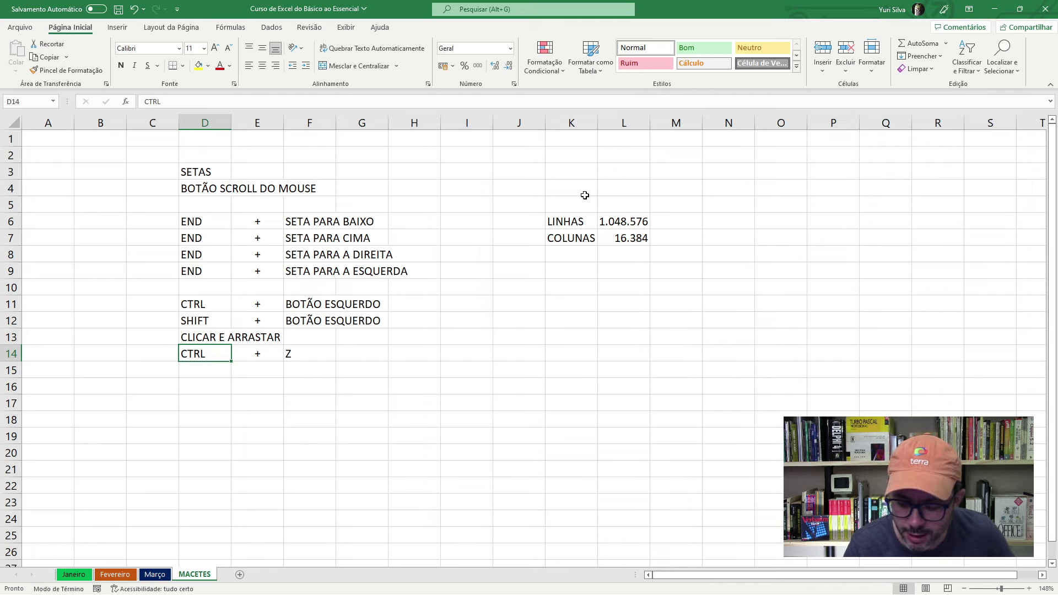
pyautogui.press('Down')
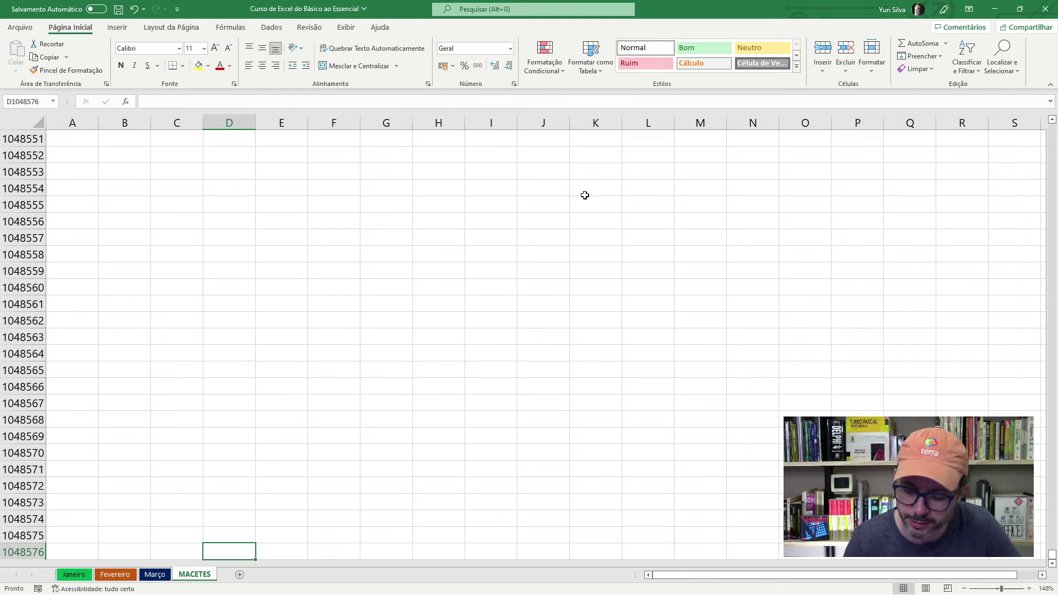
pyautogui.press('End')
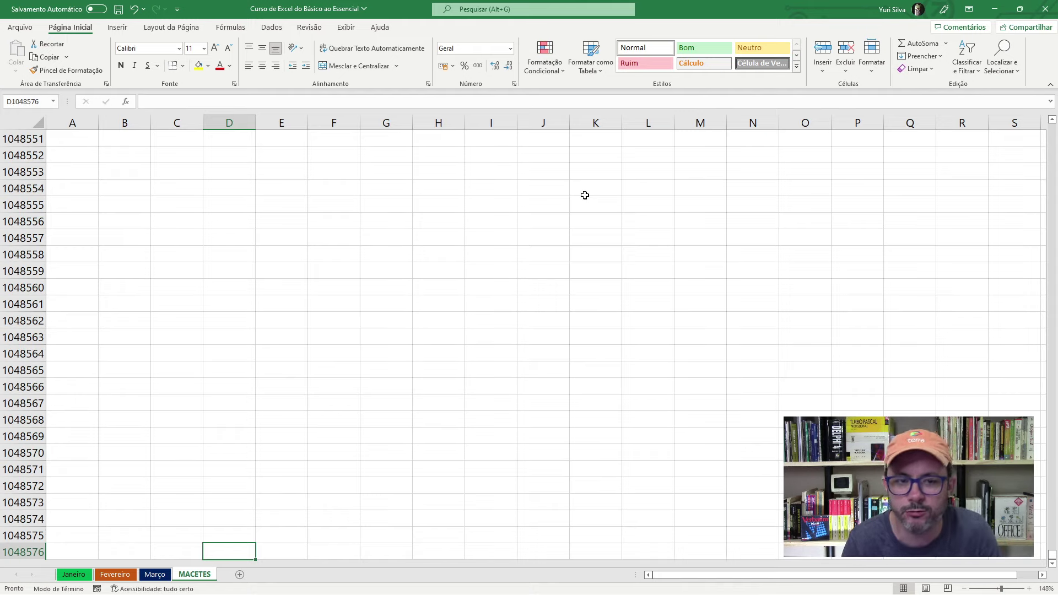
pyautogui.press('Up')
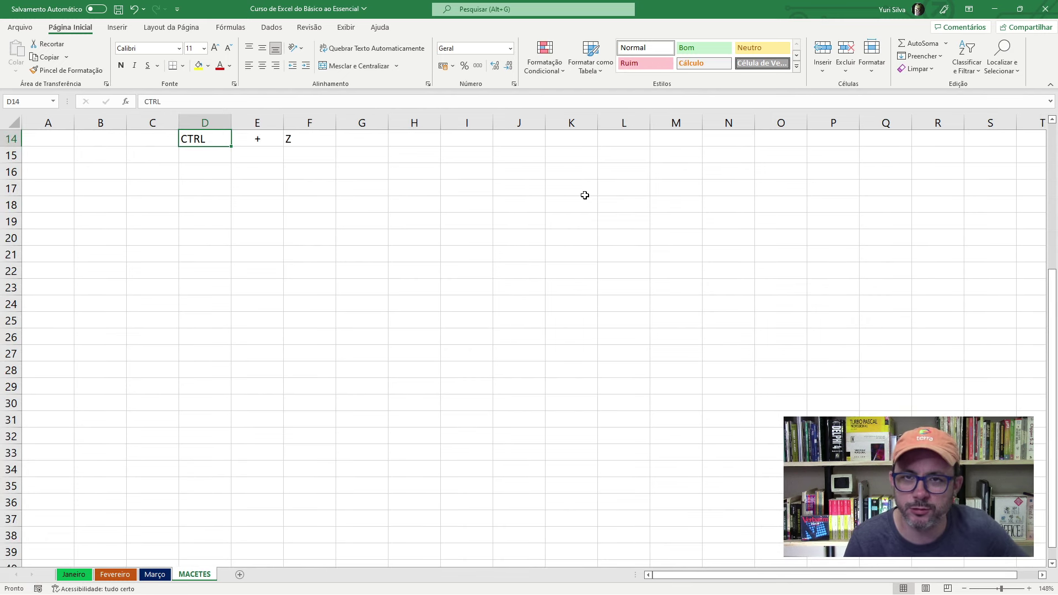
pyautogui.press('Up')
pyautogui.press('Up')
pyautogui.press('Up')
pyautogui.press('Up')
pyautogui.press('Up')
pyautogui.press('Up')
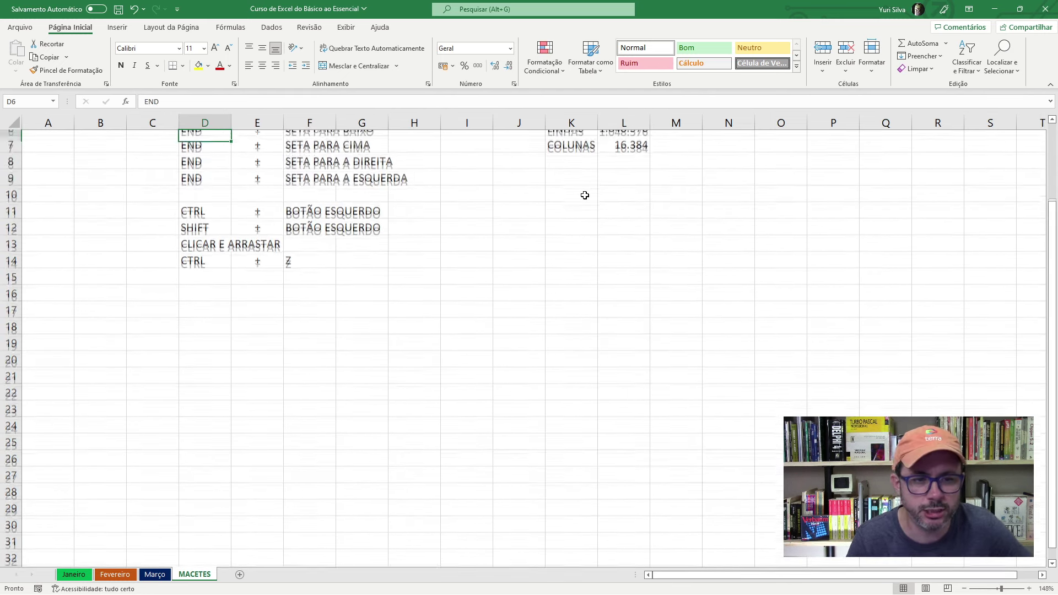
pyautogui.press('Up')
pyautogui.press('Up')
pyautogui.press('Up')
pyautogui.press('Up')
pyautogui.press('Up')
pyautogui.press('Down')
pyautogui.press('Down')
pyautogui.press('Up')
pyautogui.press('Up')
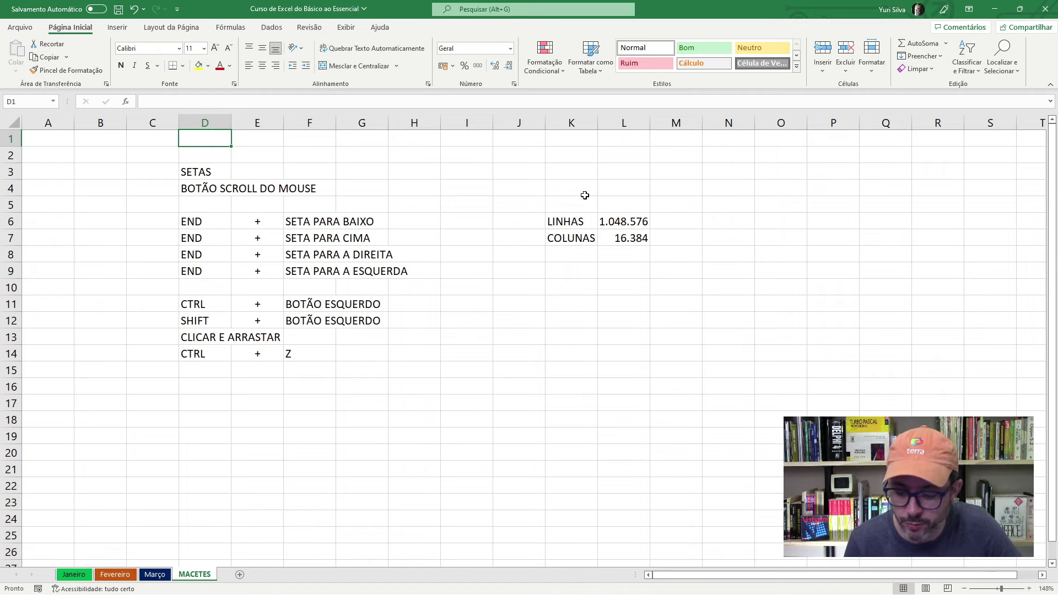
pyautogui.press('Left')
pyautogui.press('Left')
pyautogui.press('Left')
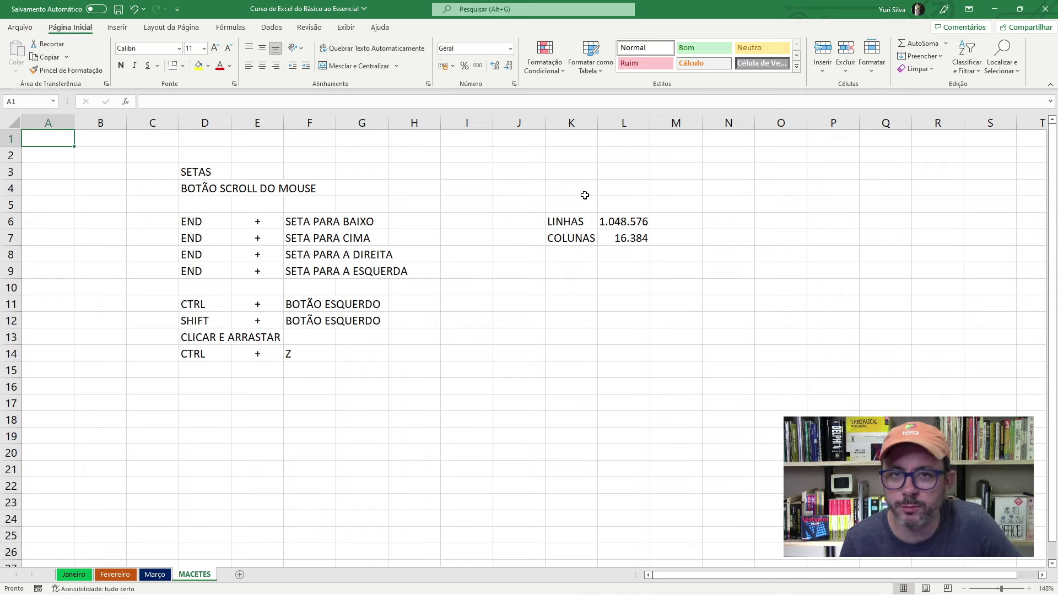
pyautogui.press('Right')
pyautogui.press('Right')
pyautogui.press('Right')
pyautogui.press('Right')
pyautogui.press('Right')
pyautogui.press('Right')
pyautogui.press('Left')
pyautogui.press('Left')
pyautogui.press('Right')
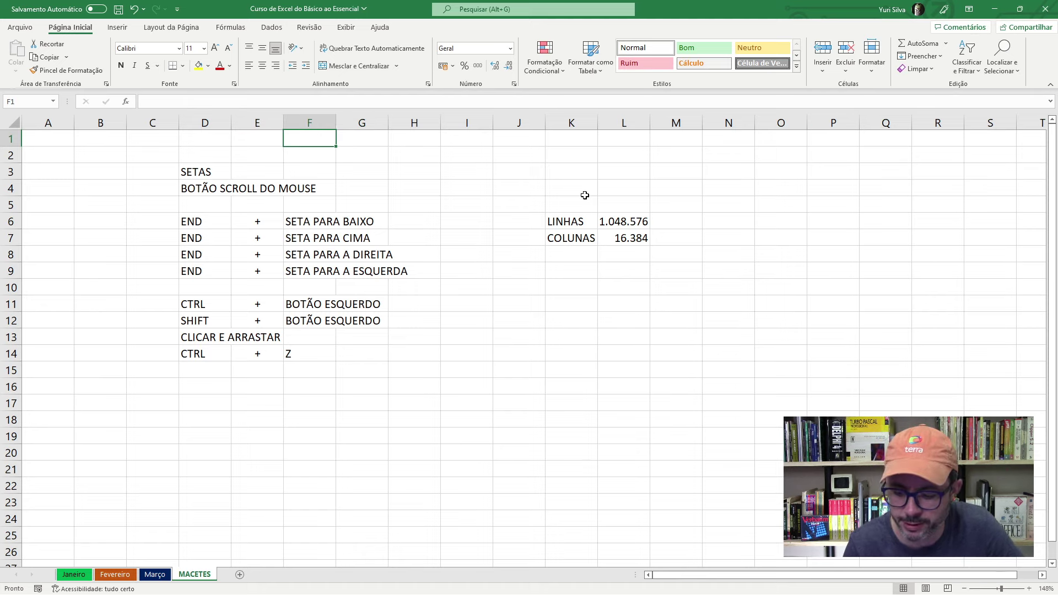
pyautogui.press('End')
pyautogui.press('Right')
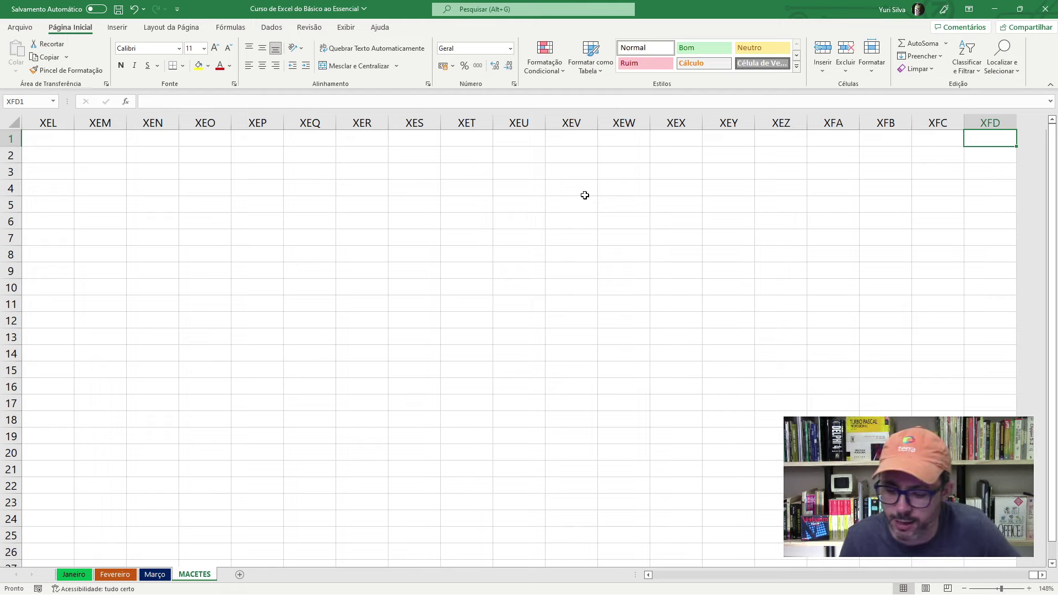
pyautogui.press('End')
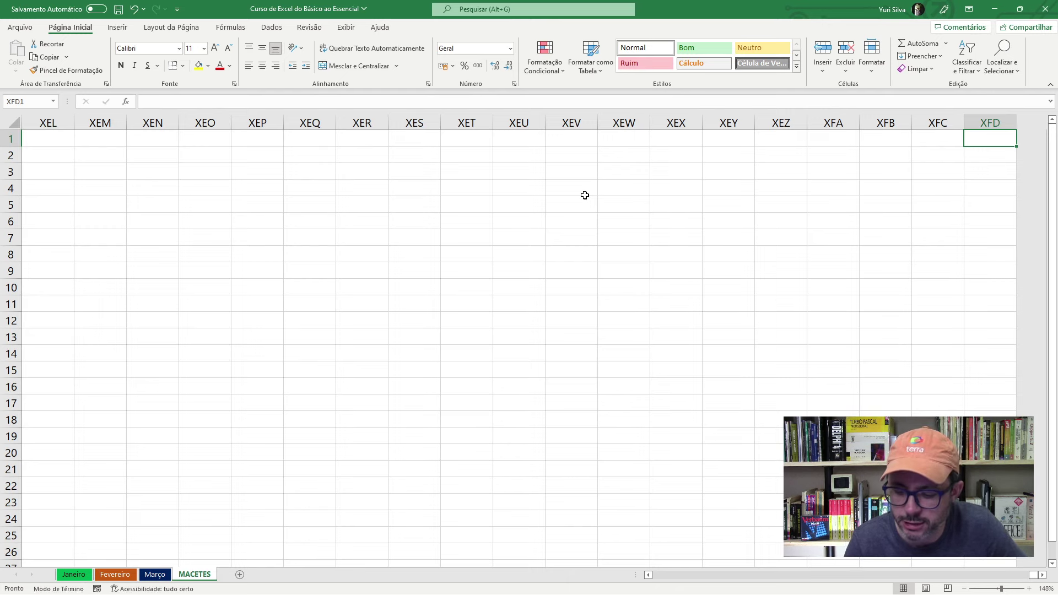
pyautogui.press('Left')
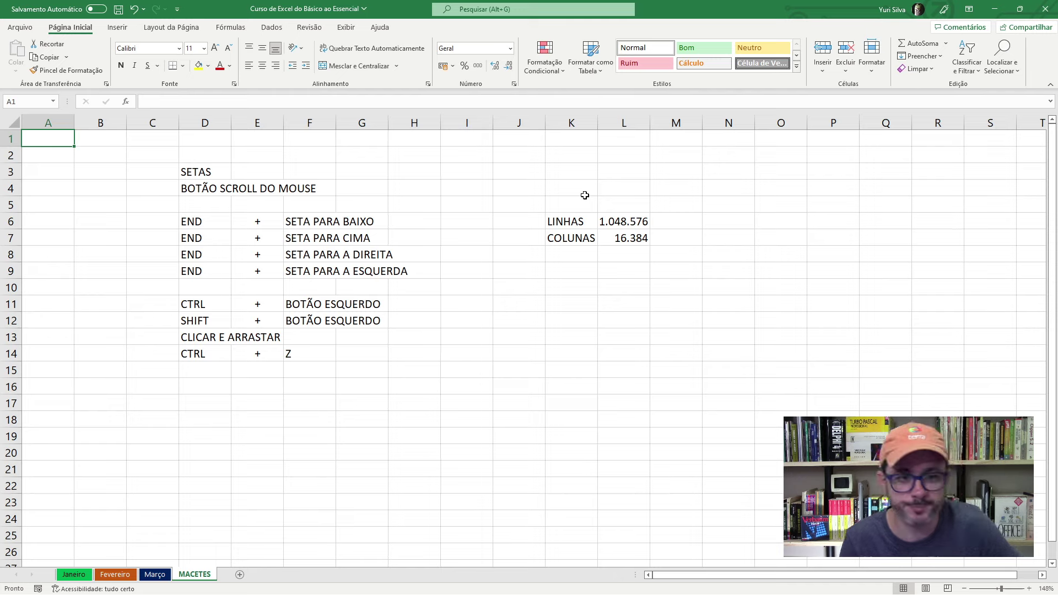
pyautogui.press('Down')
pyautogui.press('Down')
pyautogui.press('Down')
pyautogui.press('Down')
pyautogui.press('Down')
pyautogui.press('Up')
pyautogui.press('Up')
pyautogui.press('Down')
pyautogui.press('Up')
pyautogui.press('Up')
pyautogui.press('Right')
pyautogui.press('Right')
pyautogui.press('Right')
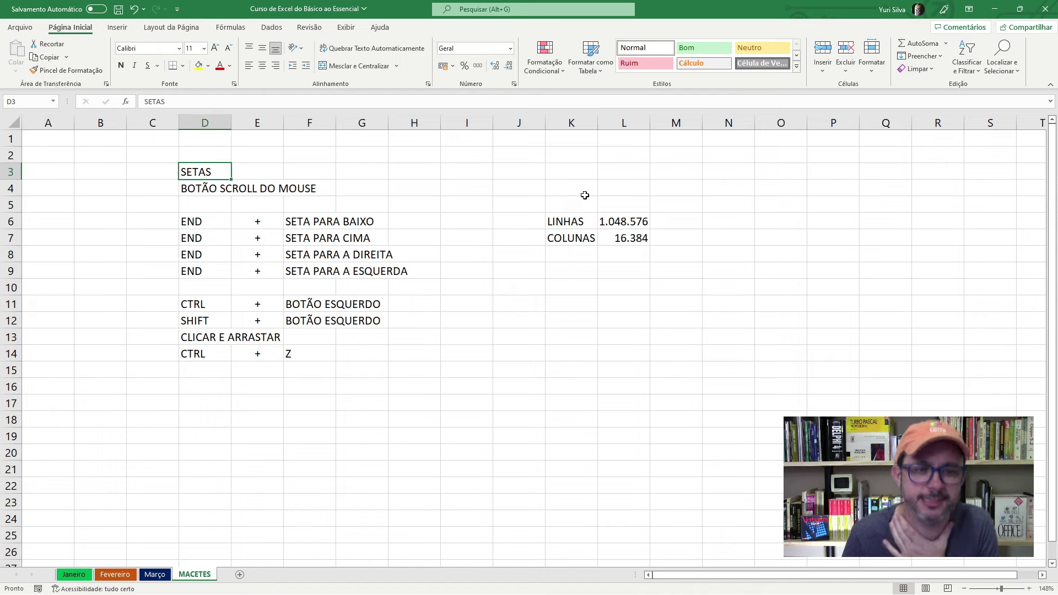
pyautogui.press('Left')
pyautogui.press('Left')
pyautogui.press('Left')
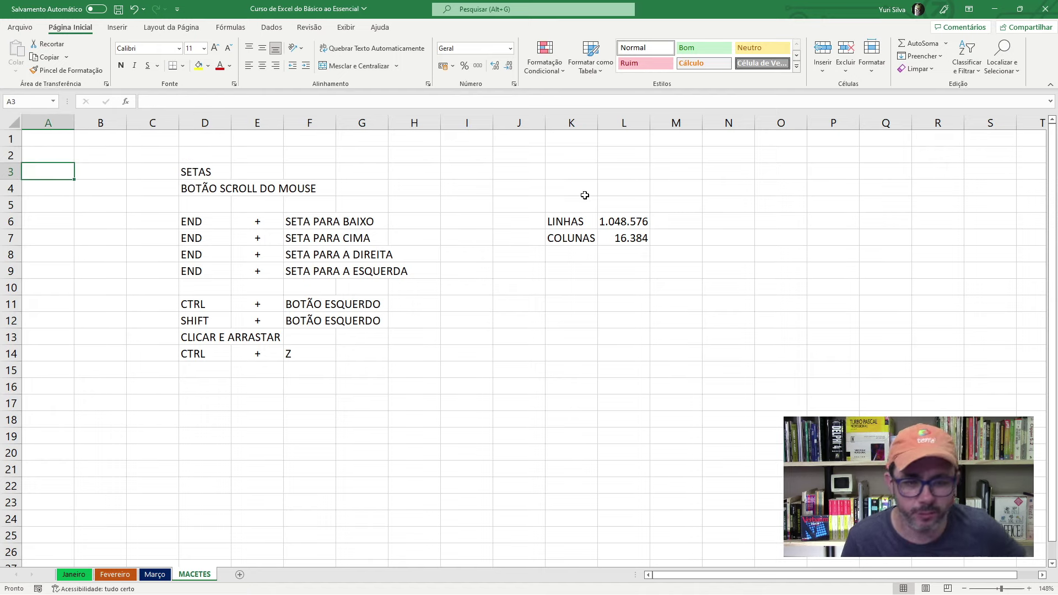
pyautogui.press('End')
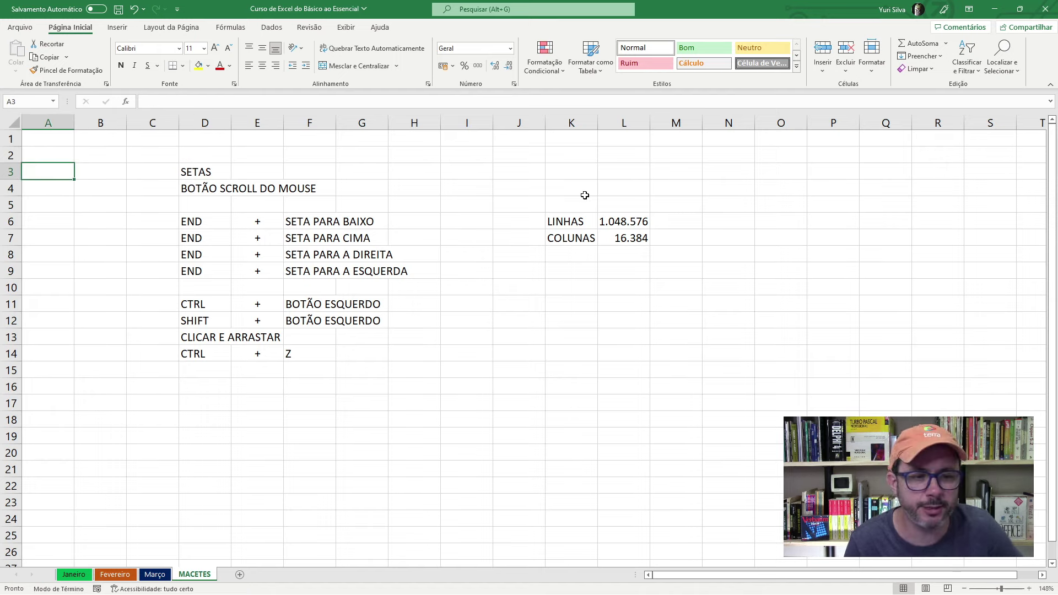
pyautogui.press('Right')
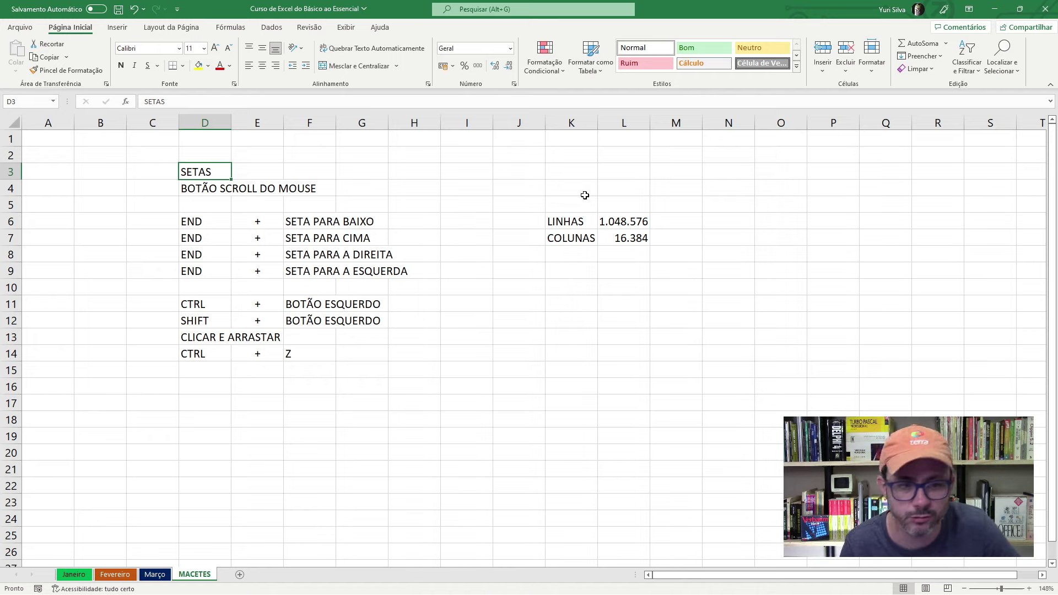
pyautogui.press('Right')
pyautogui.press('End')
pyautogui.press('Right')
pyautogui.write('0')
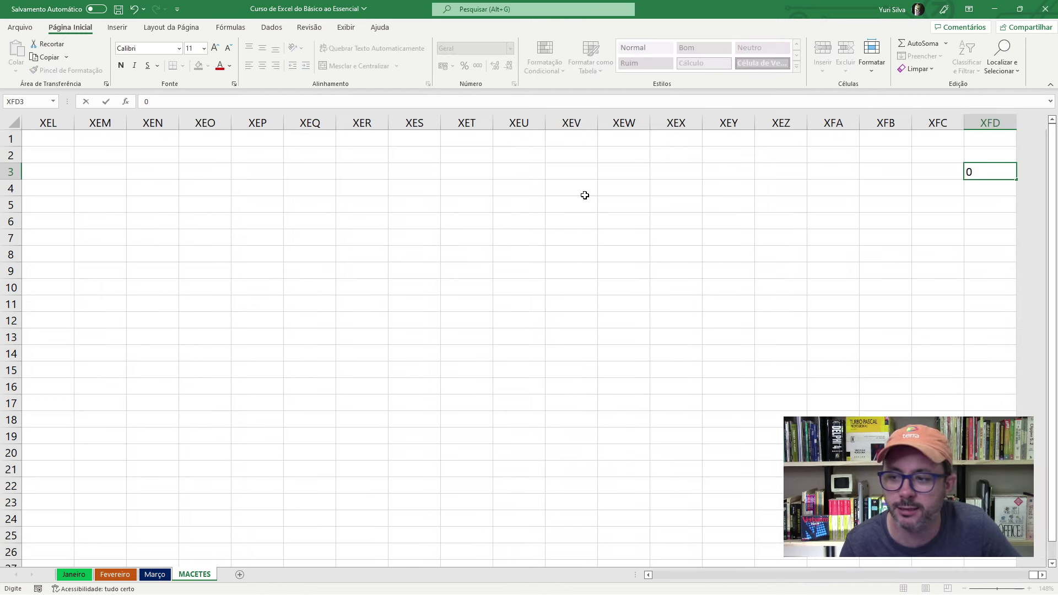
pyautogui.press('Escape')
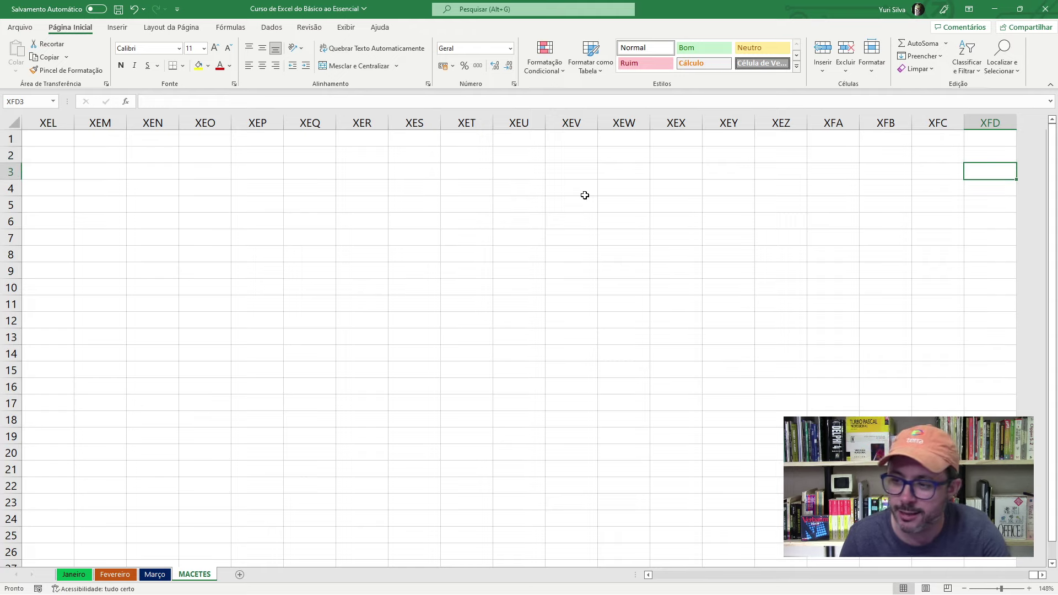
pyautogui.press('End')
pyautogui.press('Left')
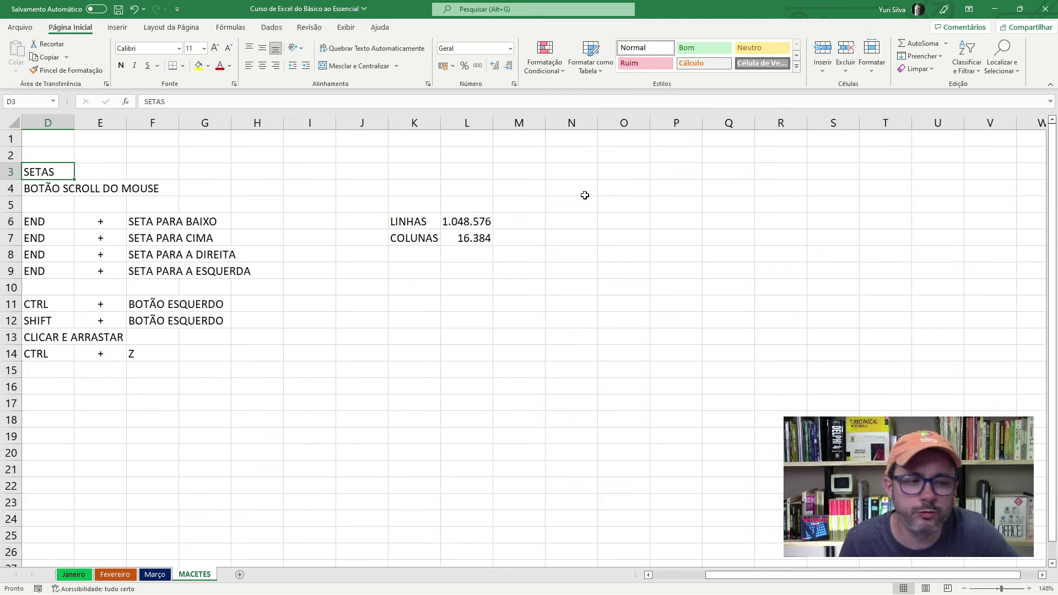
pyautogui.press('Home')
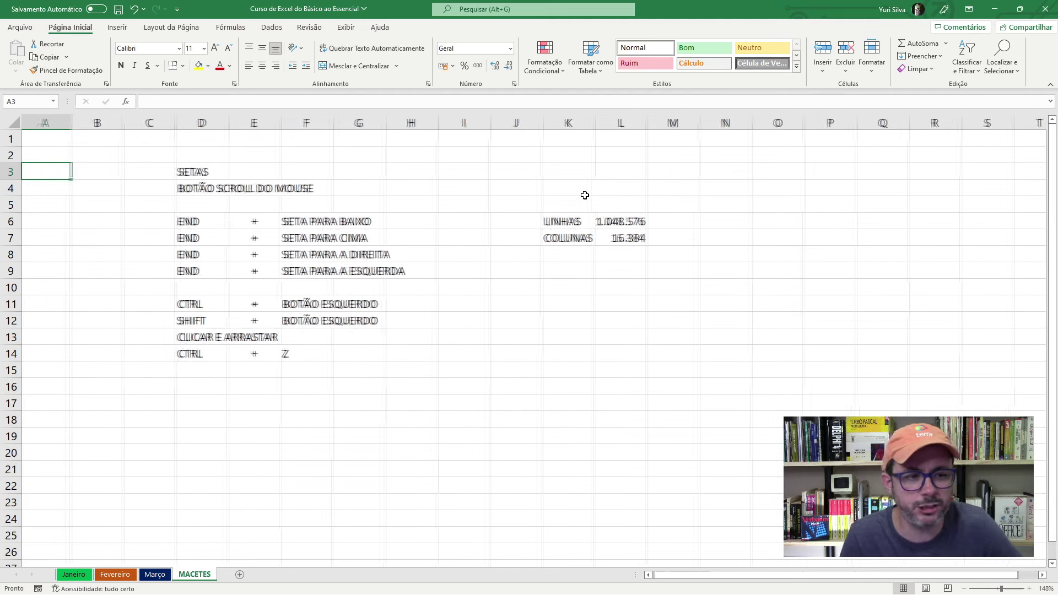
pyautogui.press('Right')
pyautogui.press('Right')
pyautogui.press('Up')
pyautogui.press('Up')
pyautogui.press('Down')
pyautogui.press('Down')
pyautogui.press('Down')
pyautogui.press('Up')
pyautogui.press('Up')
pyautogui.press('Up')
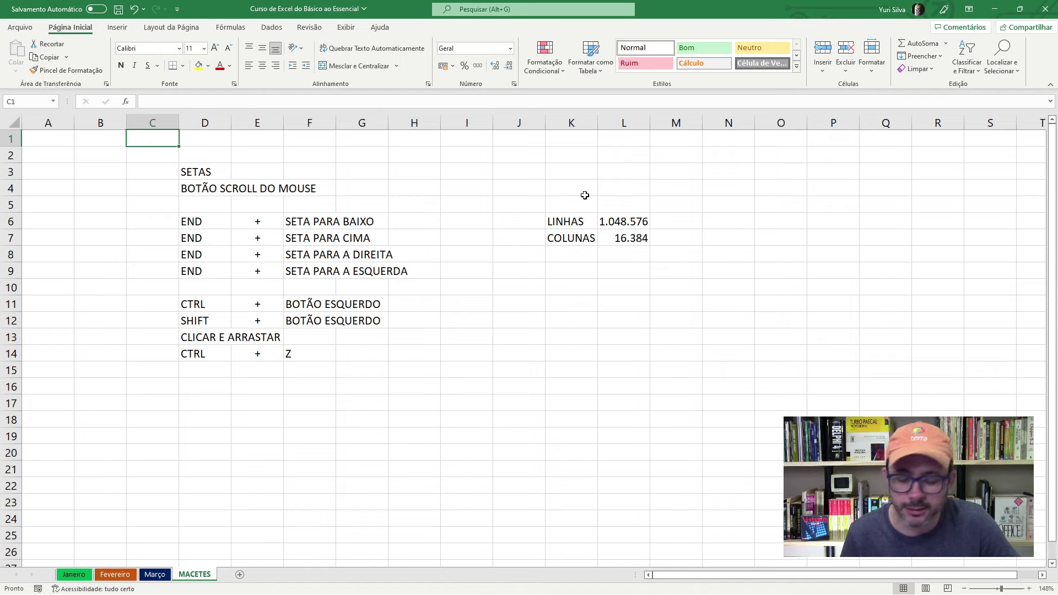
pyautogui.press('Down')
pyautogui.press('Down')
pyautogui.press('Down')
pyautogui.press('Up')
pyautogui.press('Up')
pyautogui.press('Up')
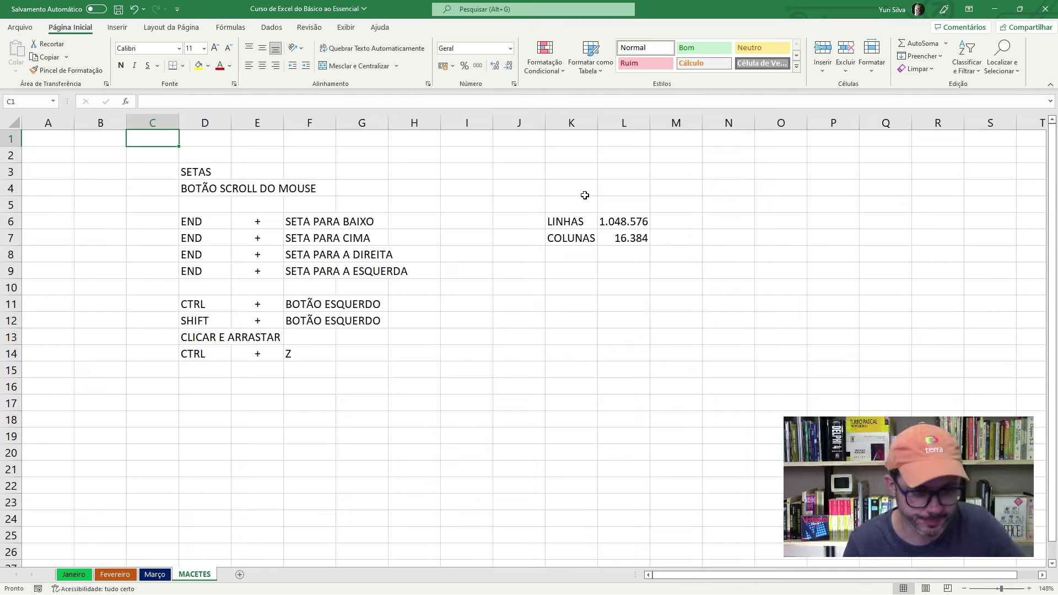
pyautogui.press('Down')
pyautogui.press('Down')
pyautogui.press('Down')
pyautogui.press('Down')
pyautogui.press('Down')
pyautogui.press('Down')
pyautogui.press('Down')
pyautogui.press('Down')
pyautogui.press('Down')
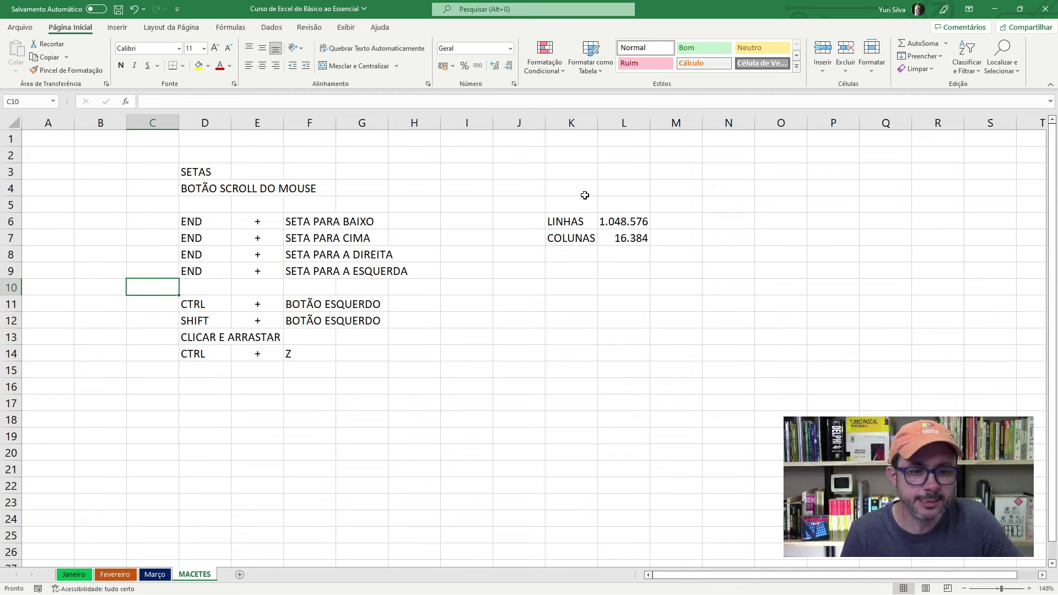
pyautogui.press('Down')
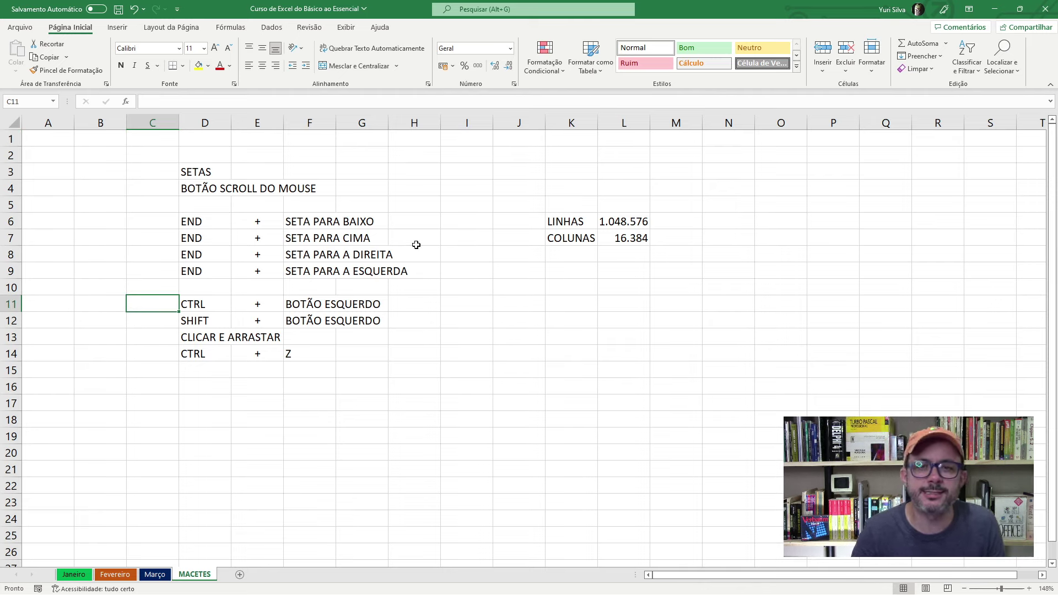
pyautogui.click(471, 217)
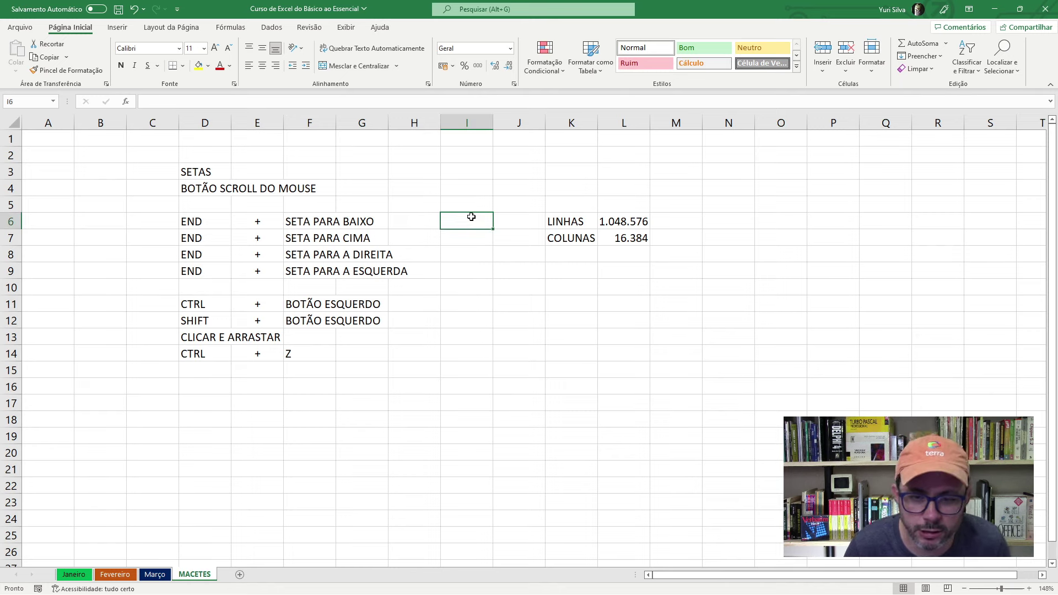
pyautogui.click(410, 178)
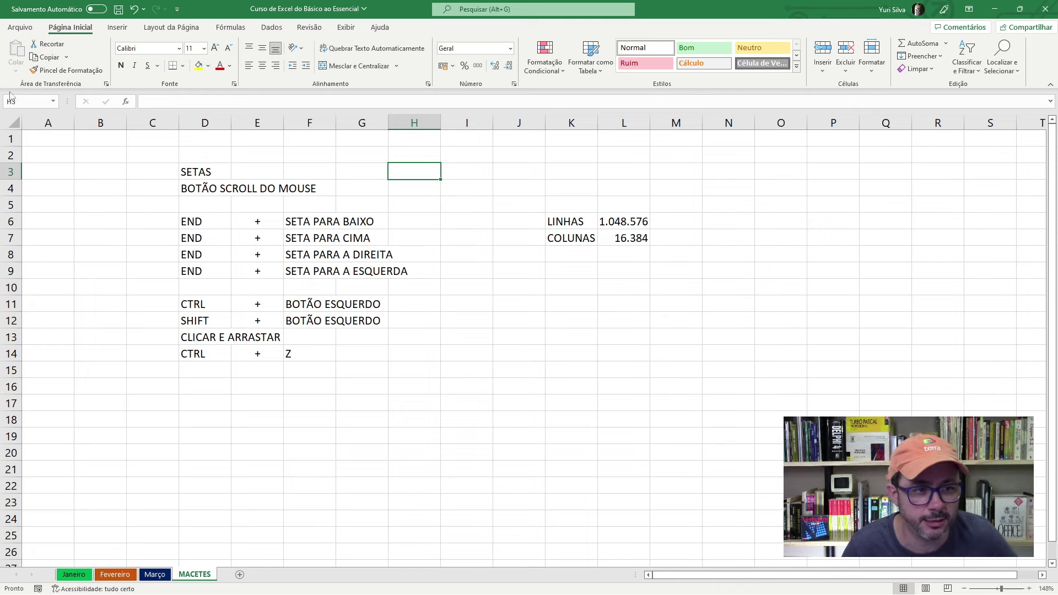
pyautogui.click(423, 154)
pyautogui.click(417, 172)
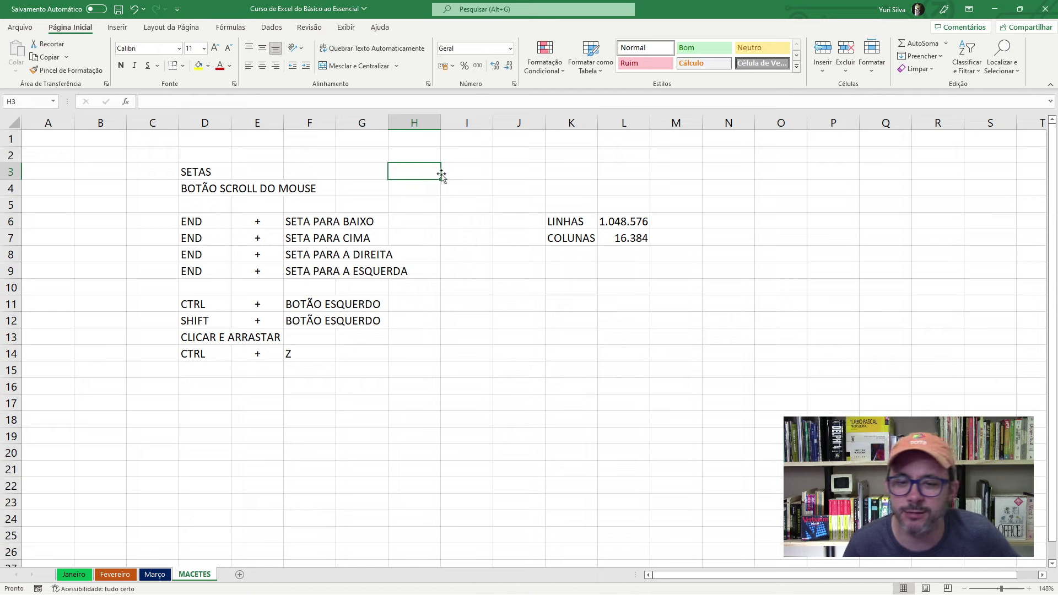
pyautogui.click(460, 171)
pyautogui.click(361, 168)
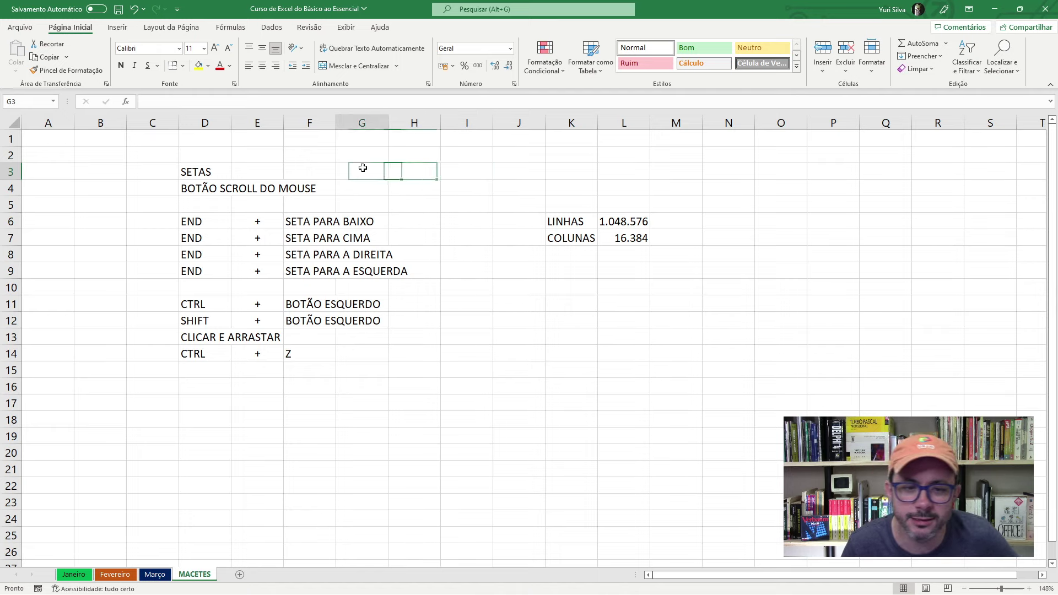
pyautogui.click(413, 170)
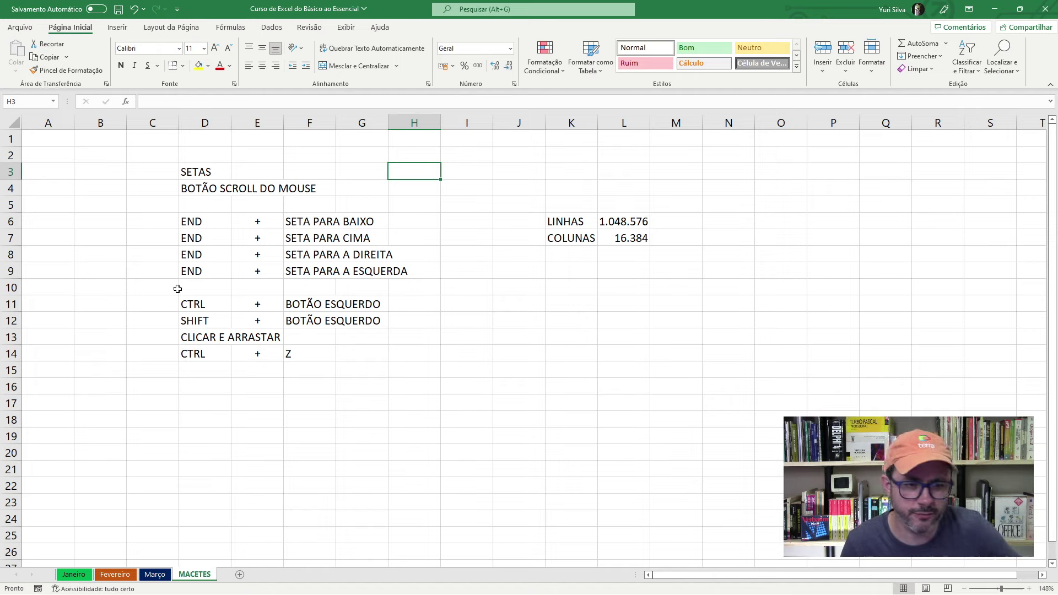
pyautogui.click(173, 215)
pyautogui.click(197, 171)
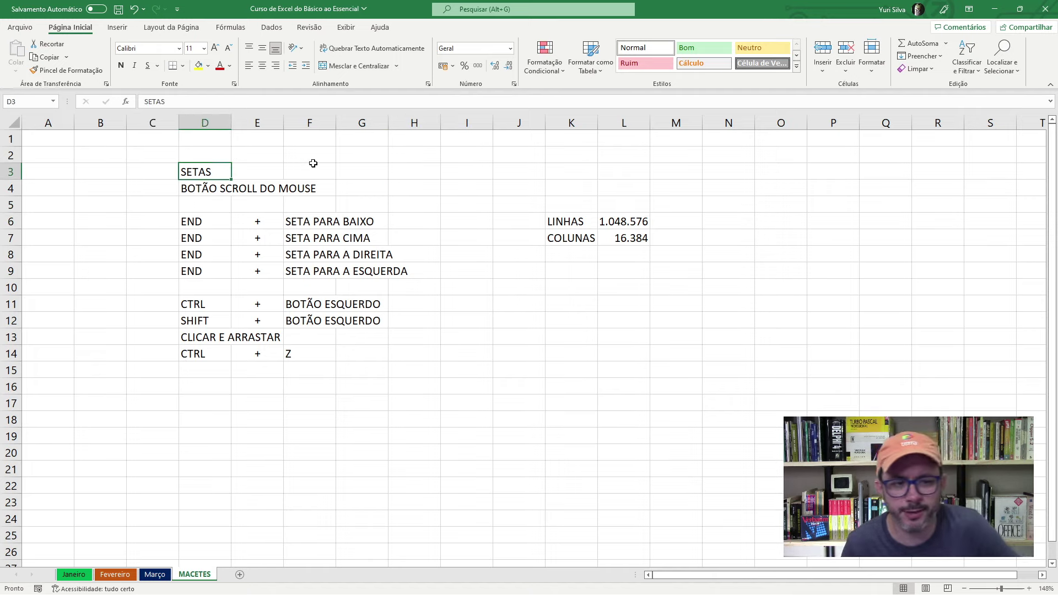
pyautogui.press('Delete')
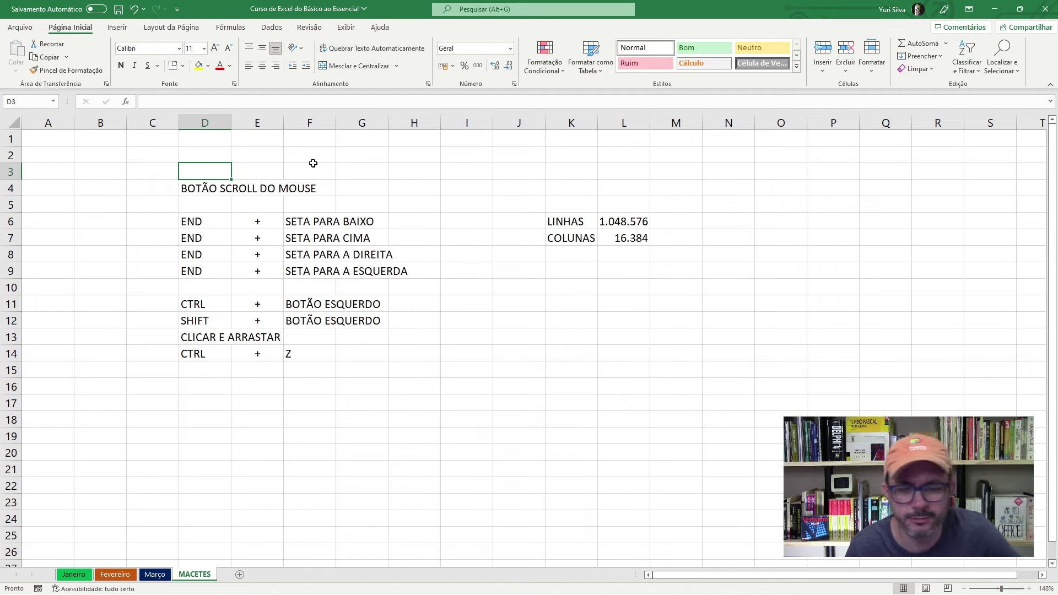
pyautogui.press('Down')
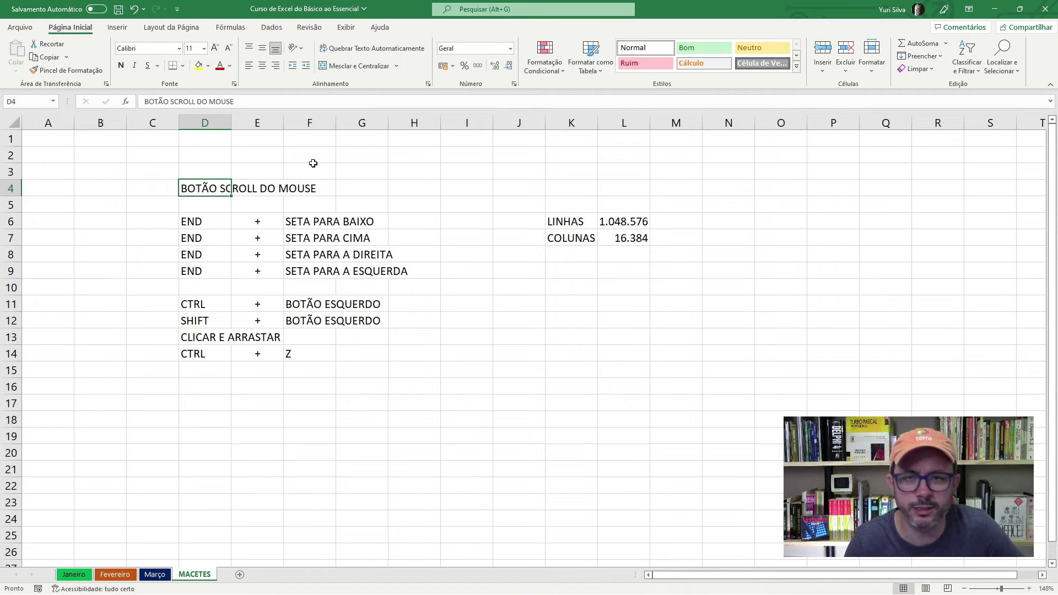
pyautogui.press('Delete')
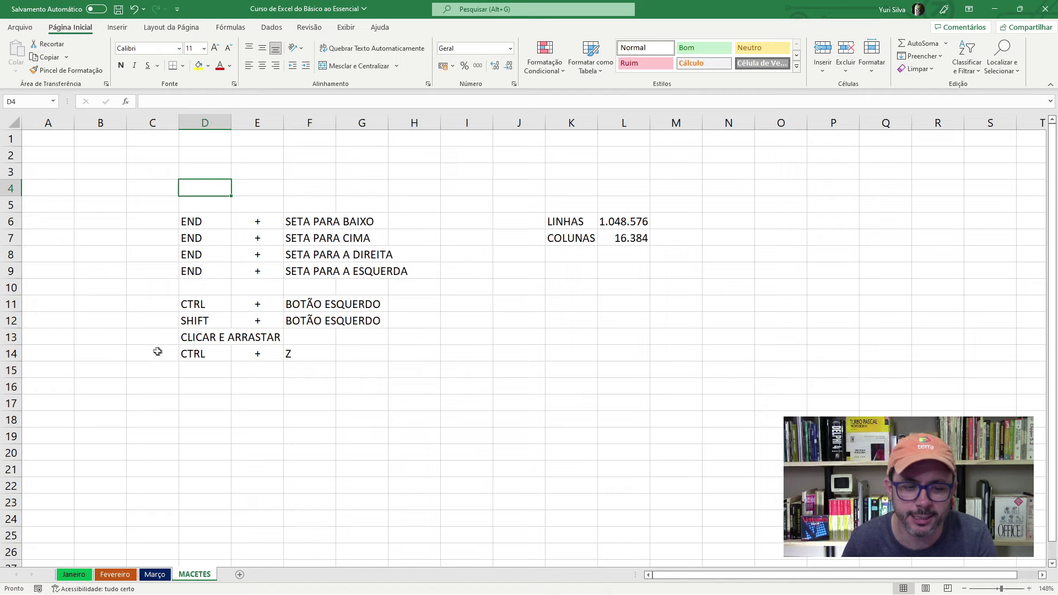
pyautogui.moveTo(213, 352); pyautogui.dragTo(318, 357)
pyautogui.click(252, 414)
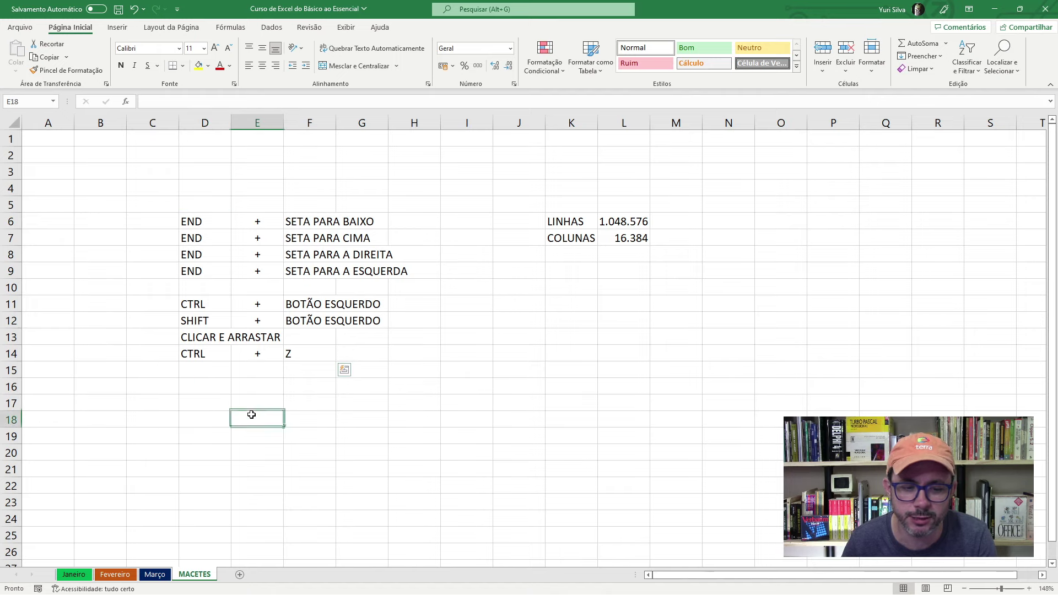
pyautogui.hotkey('ctrl', 'z')
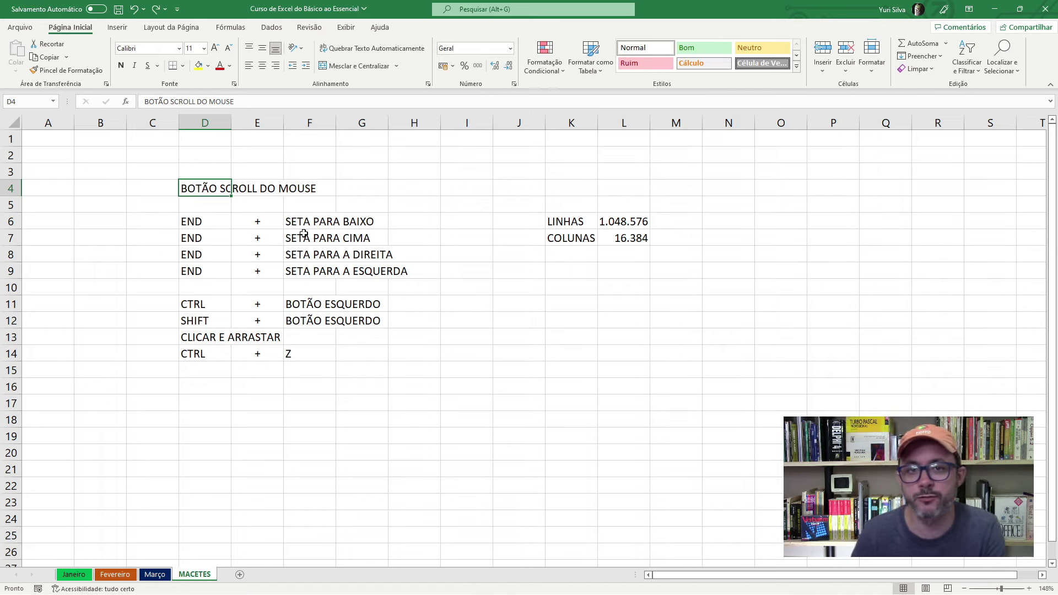
pyautogui.hotkey('ctrl', 'z')
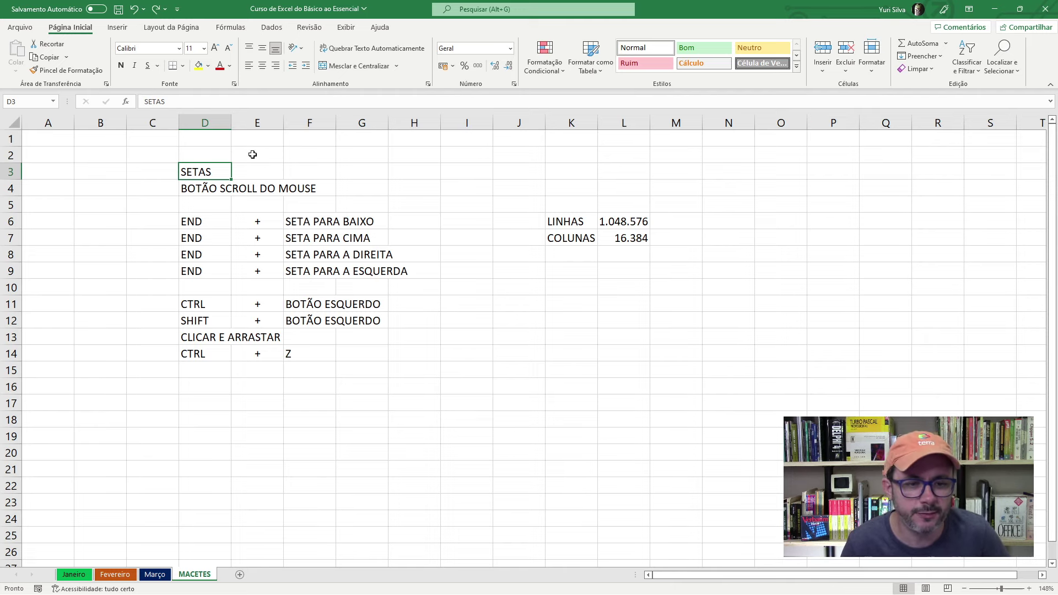
pyautogui.click(220, 186)
pyautogui.click(210, 173)
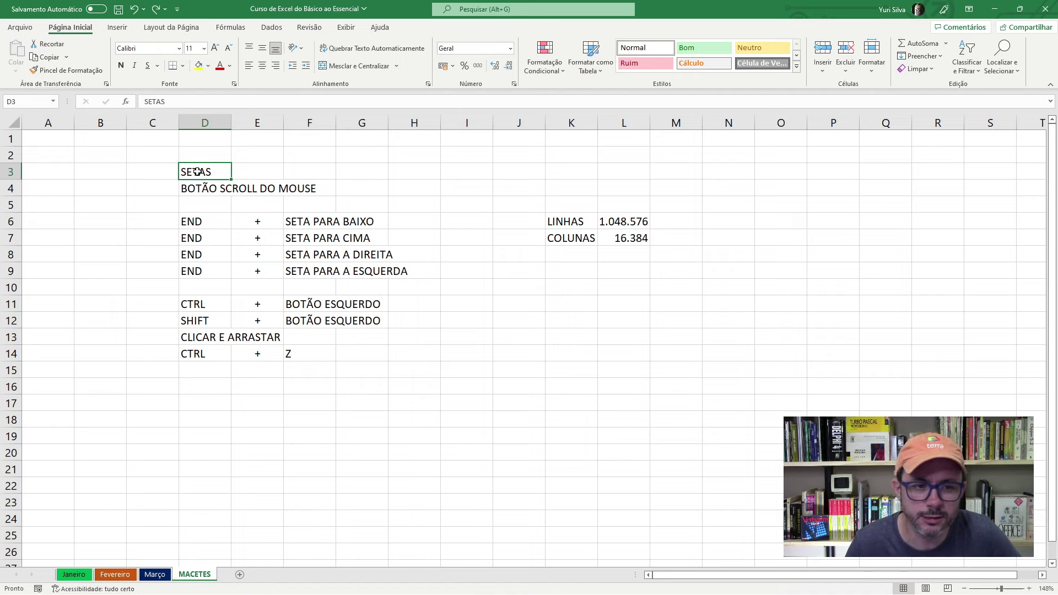
pyautogui.moveTo(197, 171)
pyautogui.mouseDown()
pyautogui.moveTo(205, 353)
pyautogui.moveTo(672, 366)
pyautogui.moveTo(737, 386)
pyautogui.mouseUp()
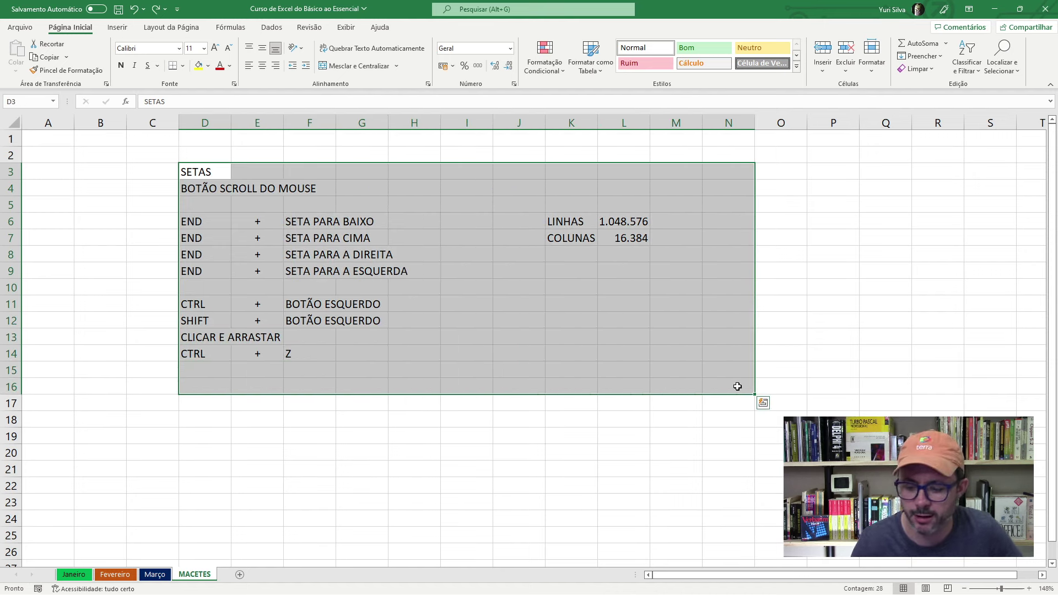
pyautogui.press('Delete')
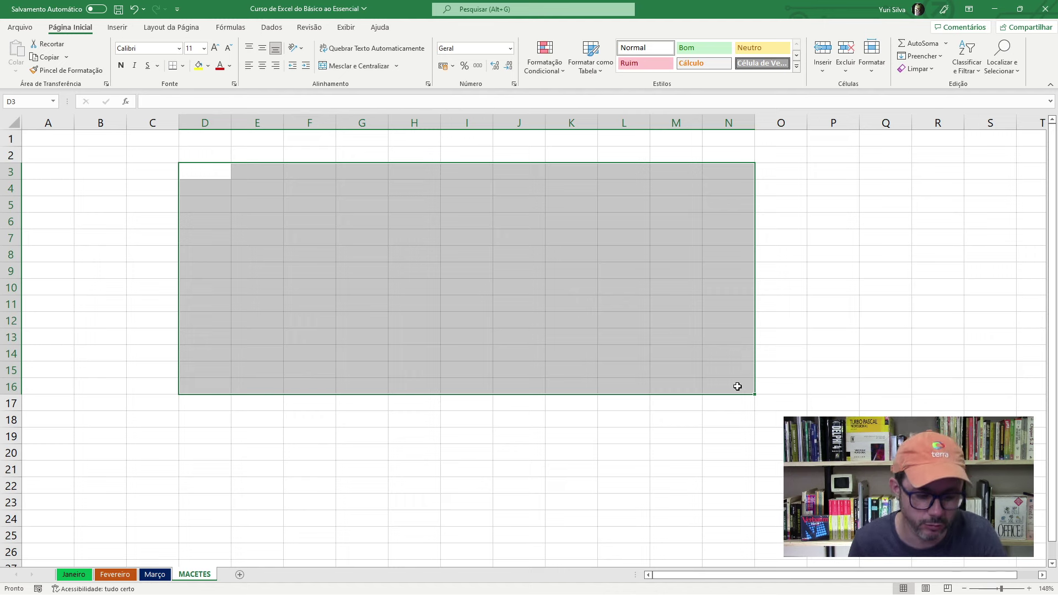
pyautogui.hotkey('ctrl', 'z')
pyautogui.click(485, 303)
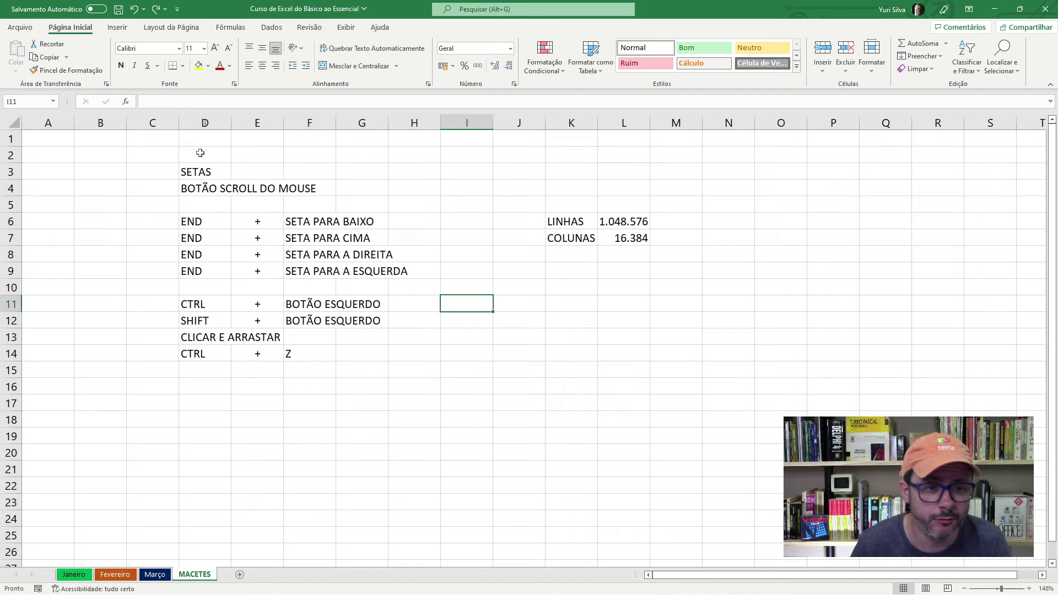
pyautogui.click(206, 171)
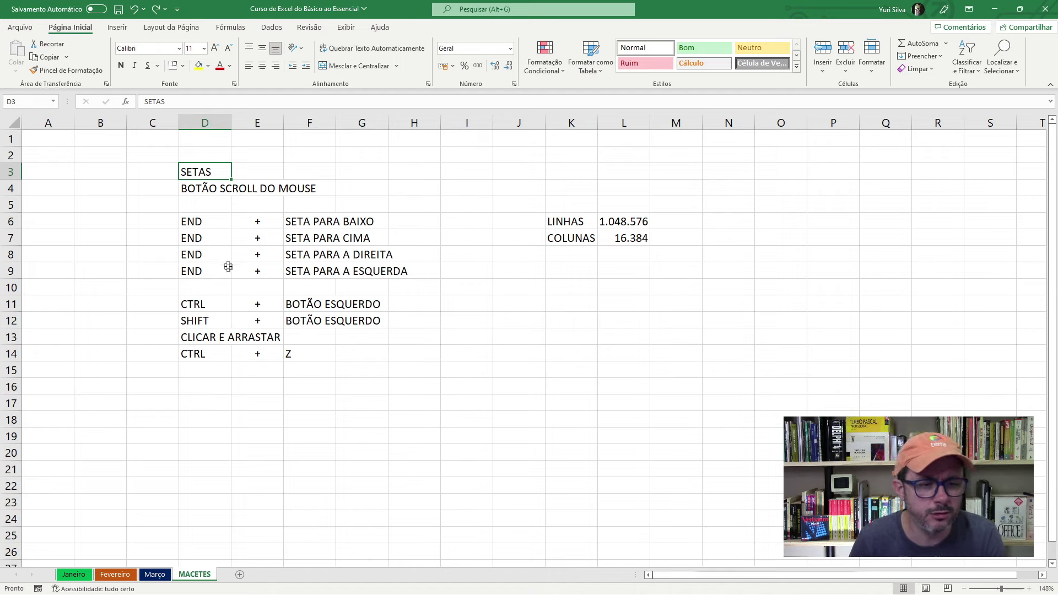
pyautogui.keyDown('ctrl'); pyautogui.click(321, 271); pyautogui.keyUp('ctrl')
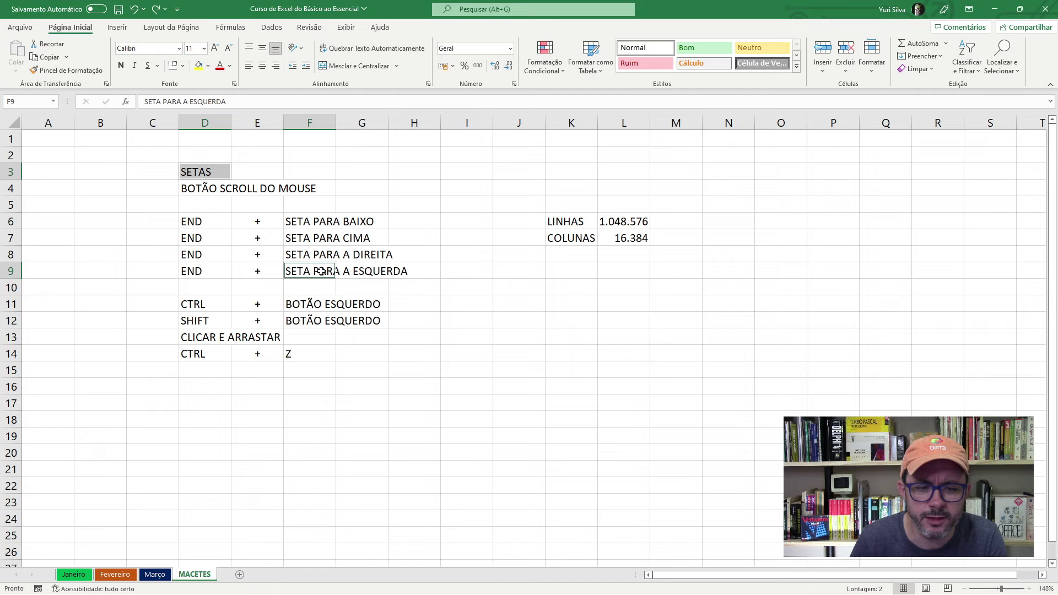
pyautogui.keyDown('ctrl'); pyautogui.click(196, 355); pyautogui.keyUp('ctrl')
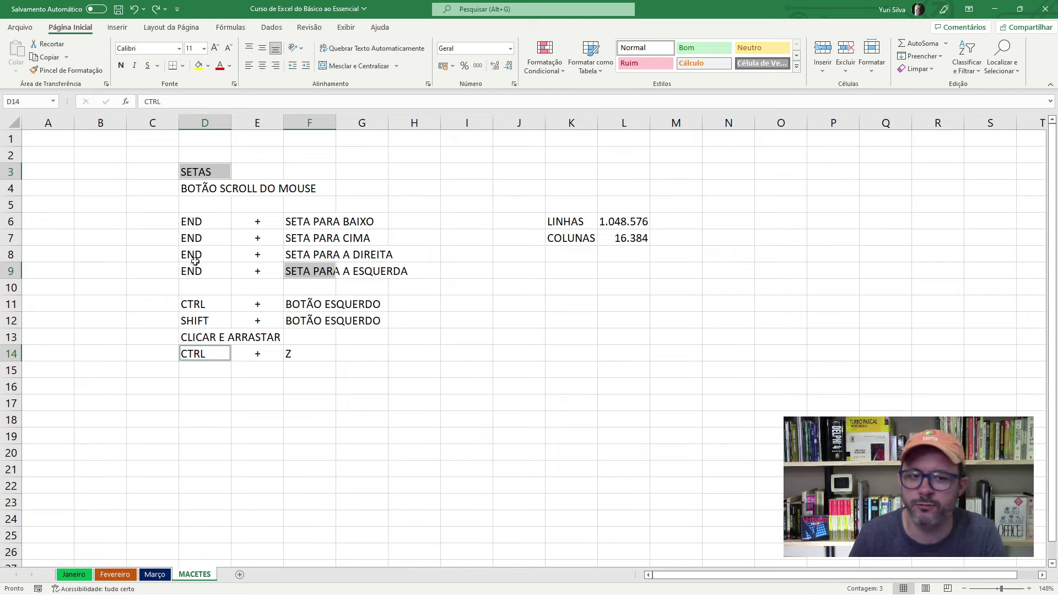
pyautogui.click(201, 240)
pyautogui.click(203, 172)
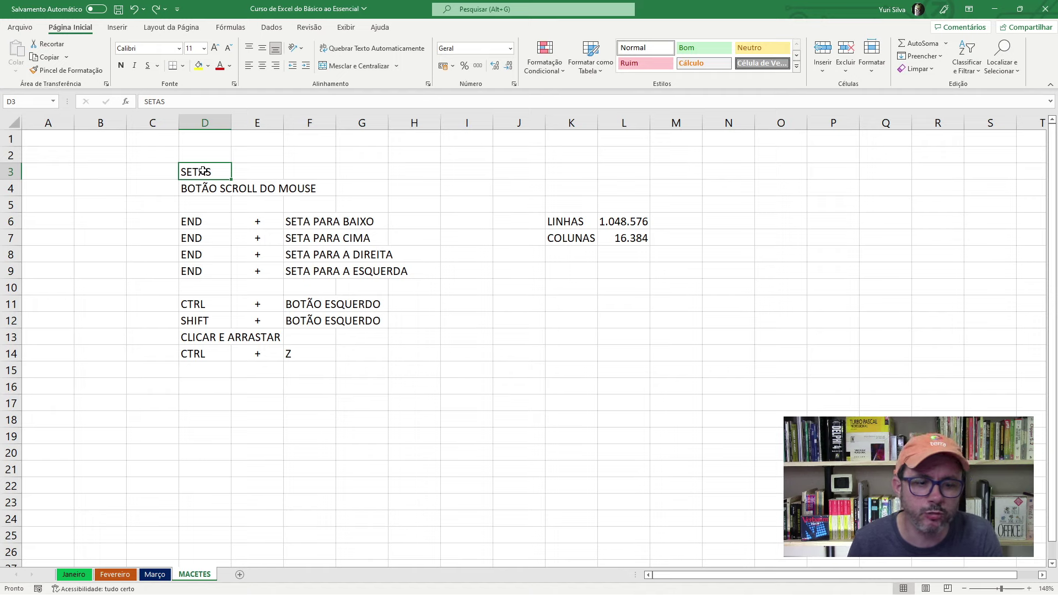
pyautogui.click(193, 307)
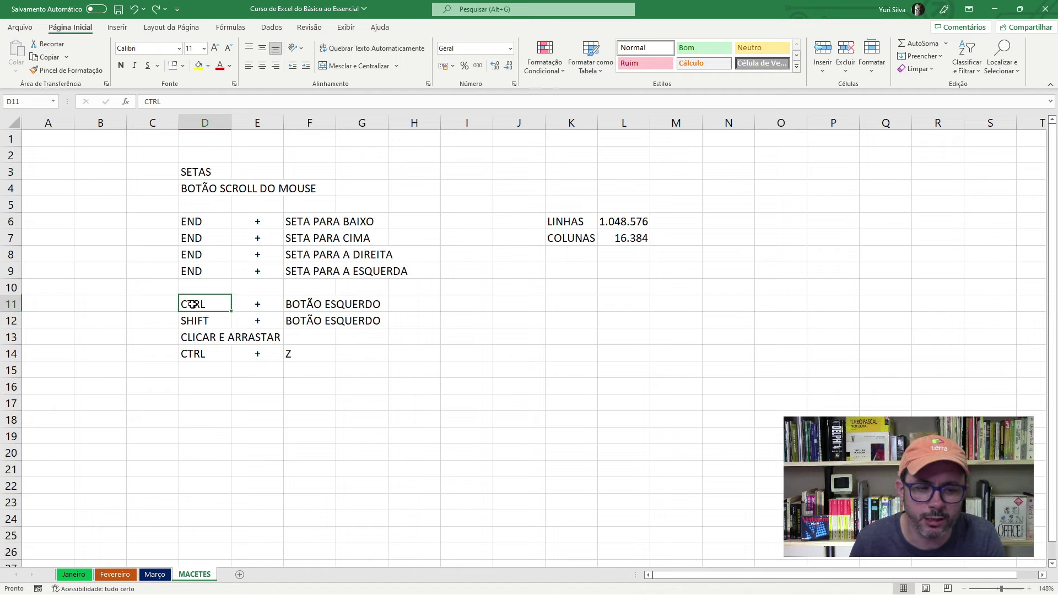
pyautogui.click(310, 304)
pyautogui.click(208, 305)
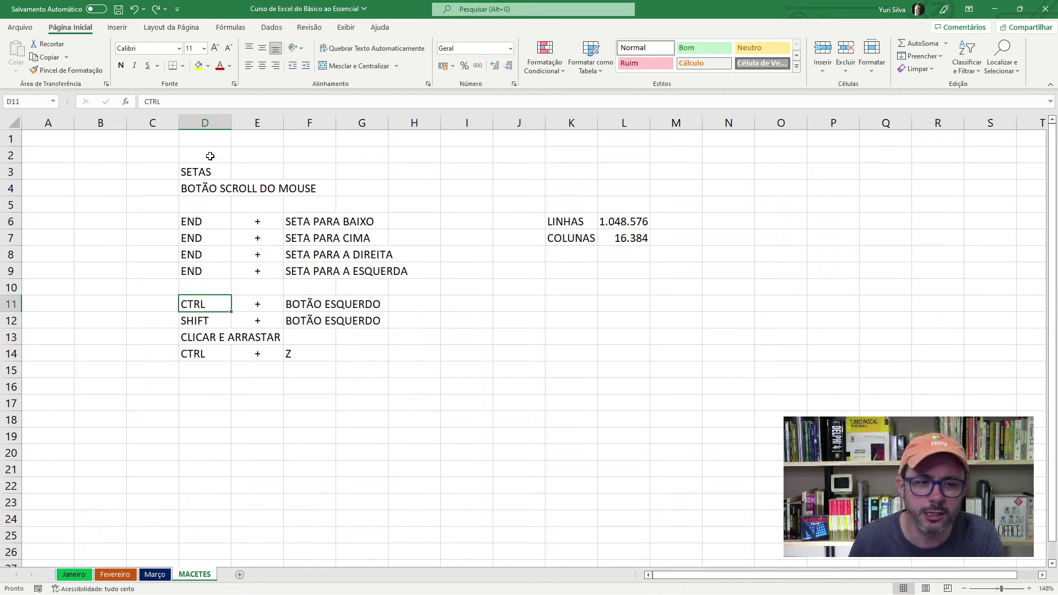
pyautogui.click(200, 172)
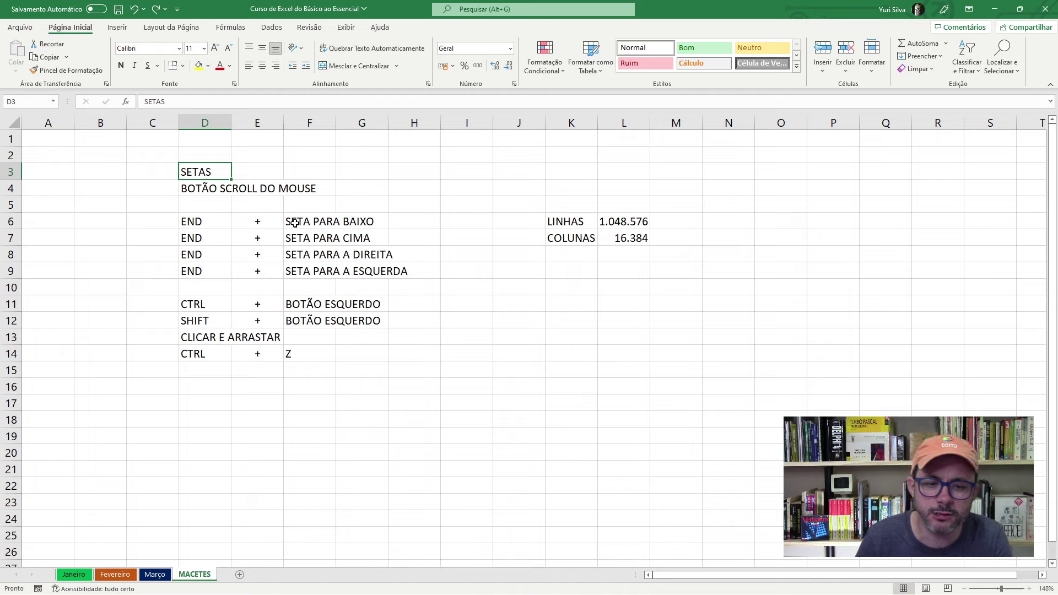
pyautogui.keyDown('ctrl'); pyautogui.click(289, 224); pyautogui.keyUp('ctrl')
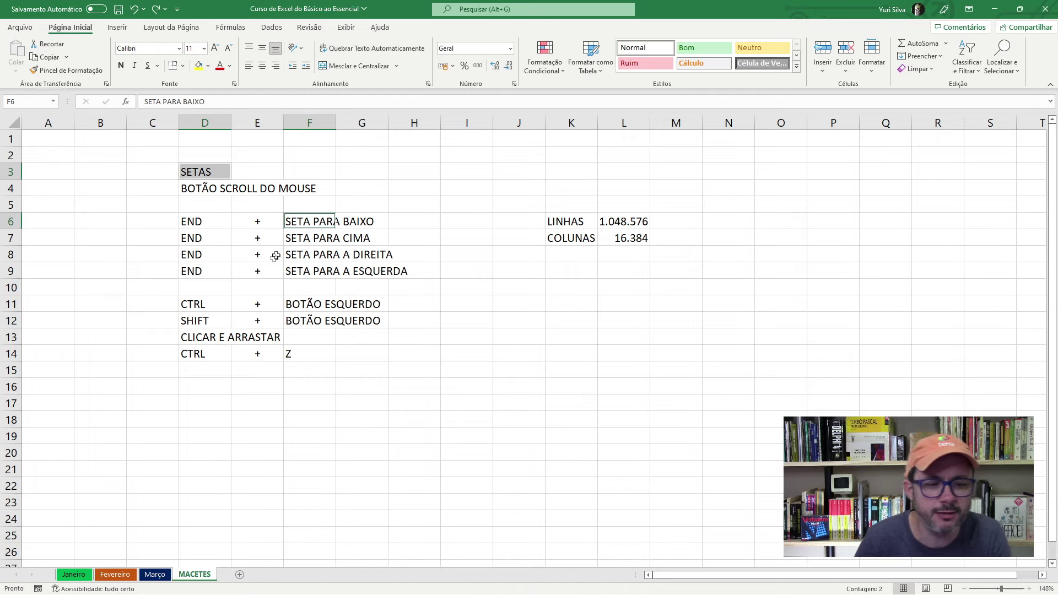
pyautogui.keyDown('ctrl'); pyautogui.click(202, 354); pyautogui.keyUp('ctrl')
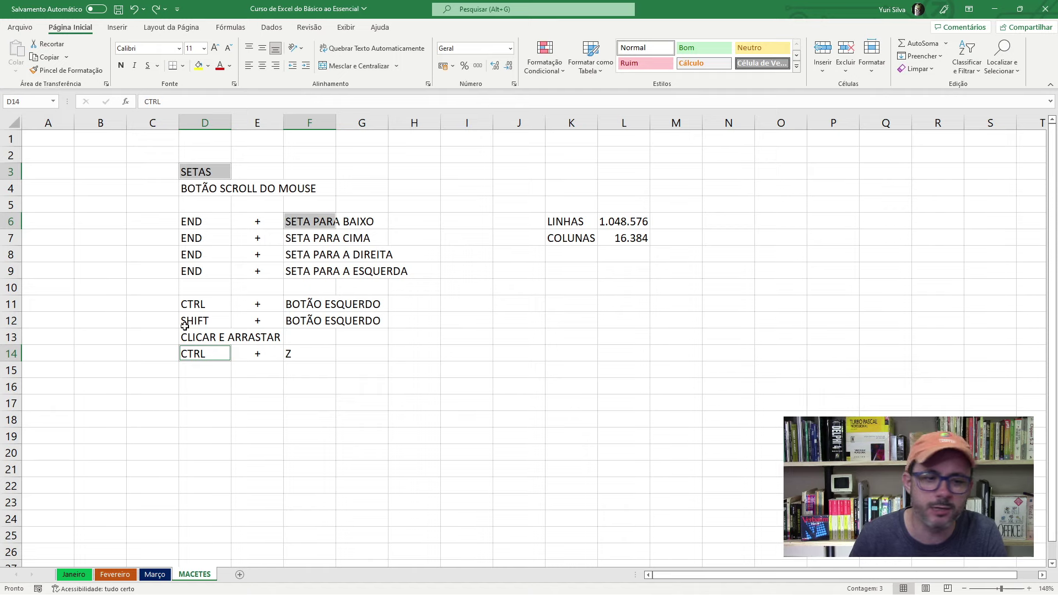
pyautogui.press('Delete')
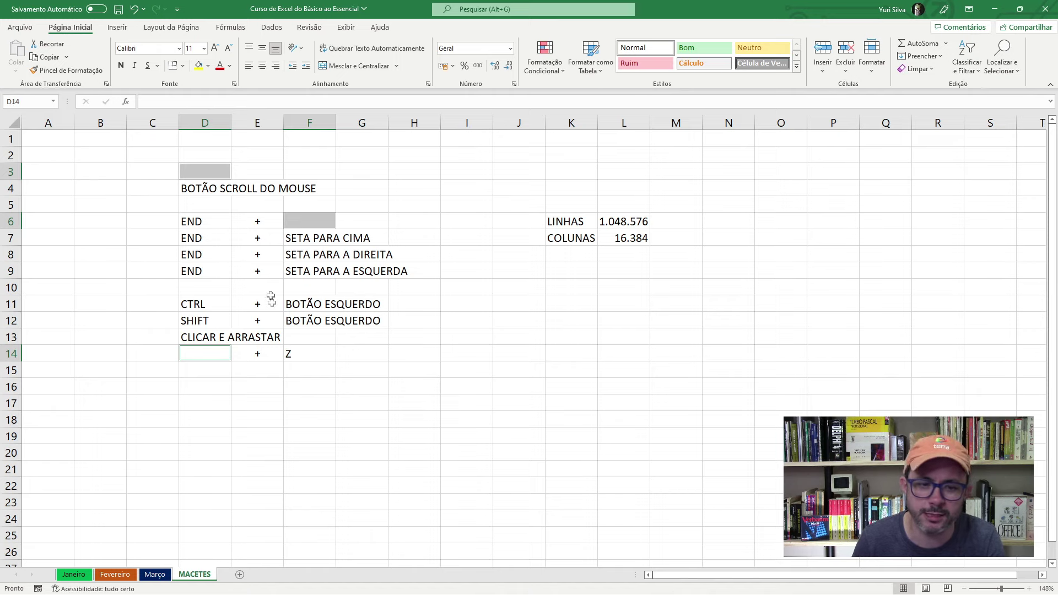
pyautogui.click(422, 227)
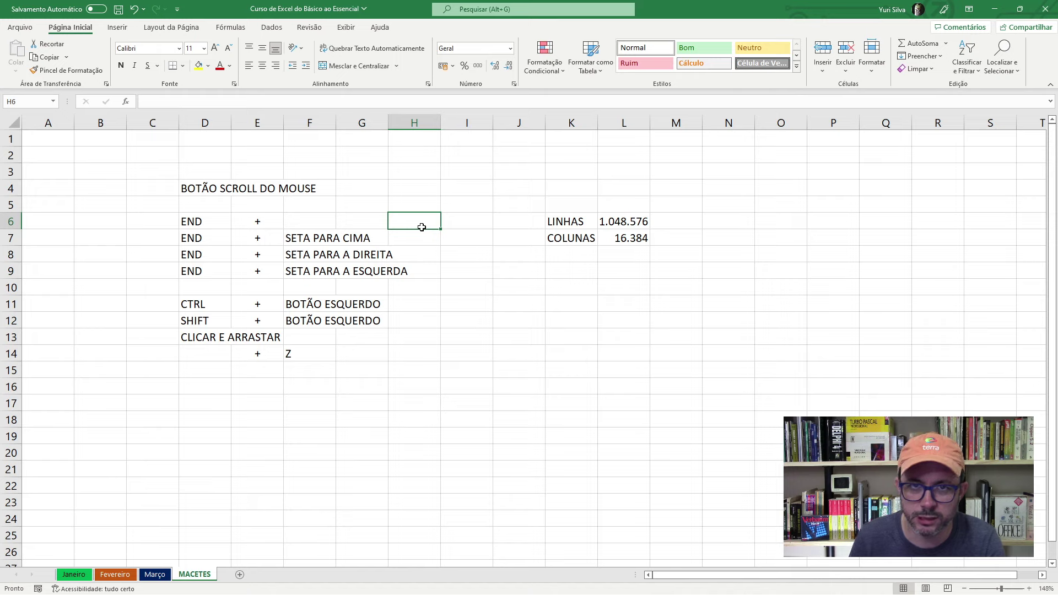
pyautogui.hotkey('ctrl', 'z')
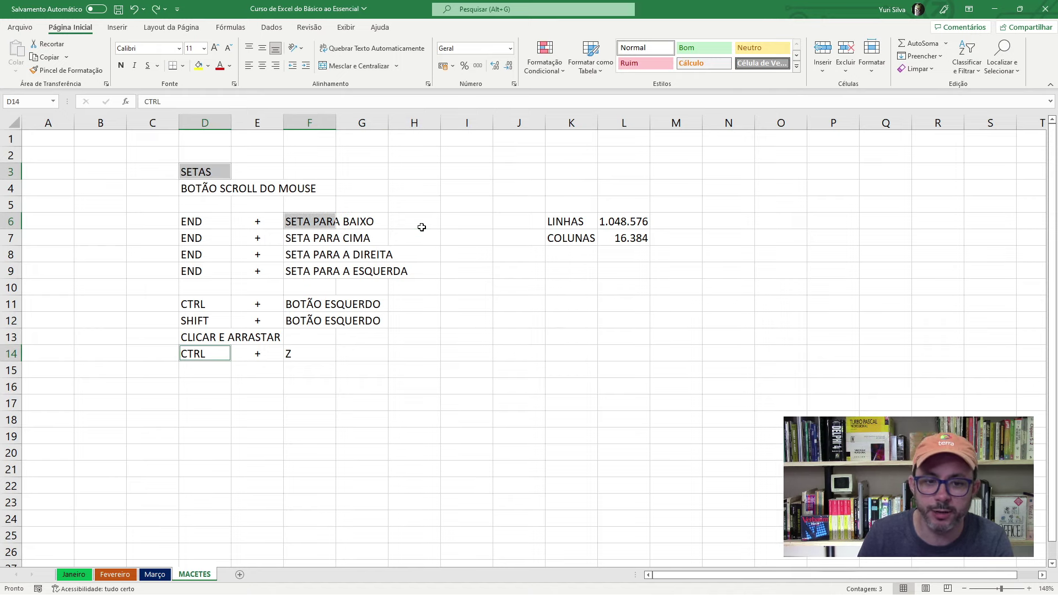
pyautogui.click(218, 219)
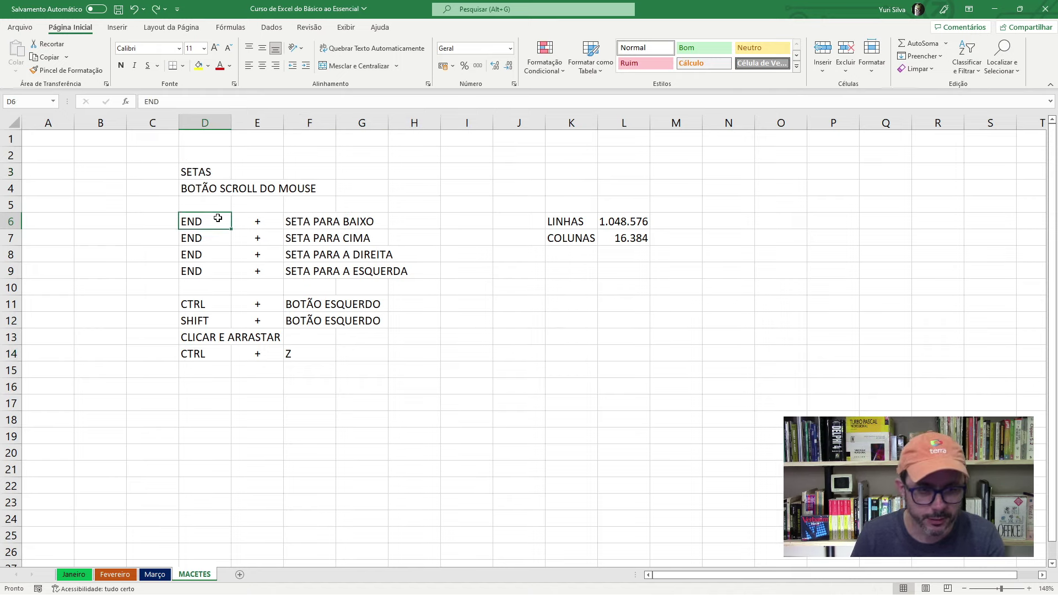
pyautogui.press('Up')
pyautogui.press('Up')
pyautogui.press('Up')
pyautogui.click(214, 187)
pyautogui.click(216, 224)
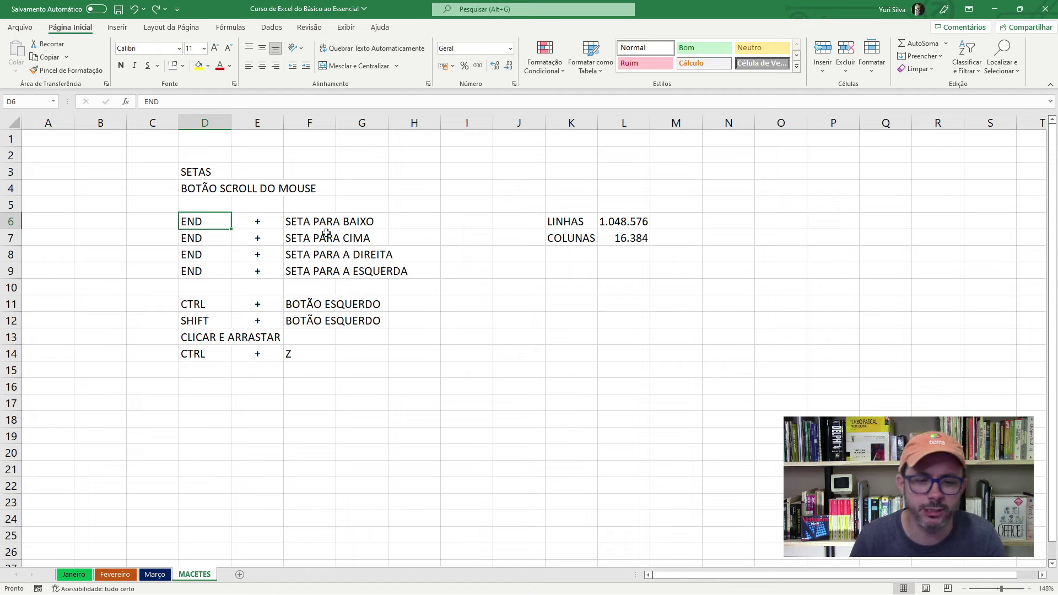
pyautogui.click(213, 303)
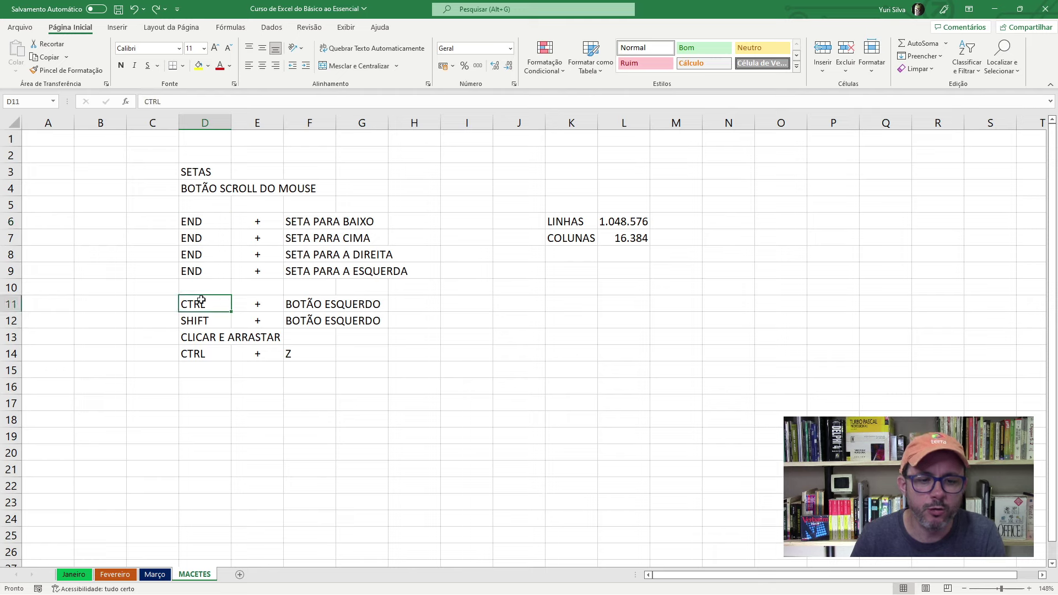
pyautogui.click(213, 174)
pyautogui.keyDown('ctrl'); pyautogui.click(209, 221); pyautogui.keyUp('ctrl')
pyautogui.keyDown('ctrl'); pyautogui.click(375, 248); pyautogui.keyUp('ctrl')
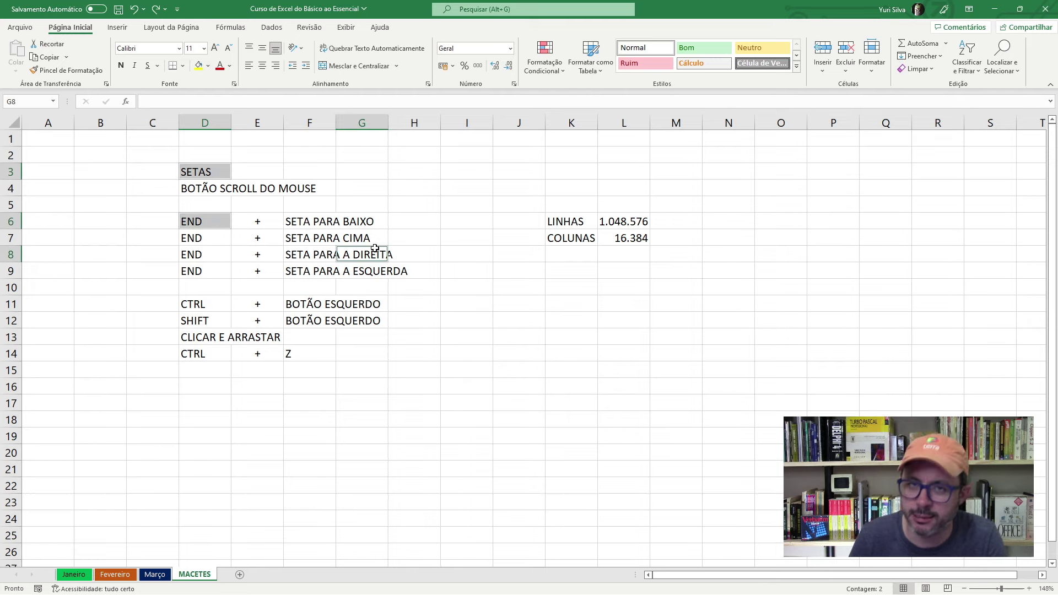
pyautogui.click(281, 251)
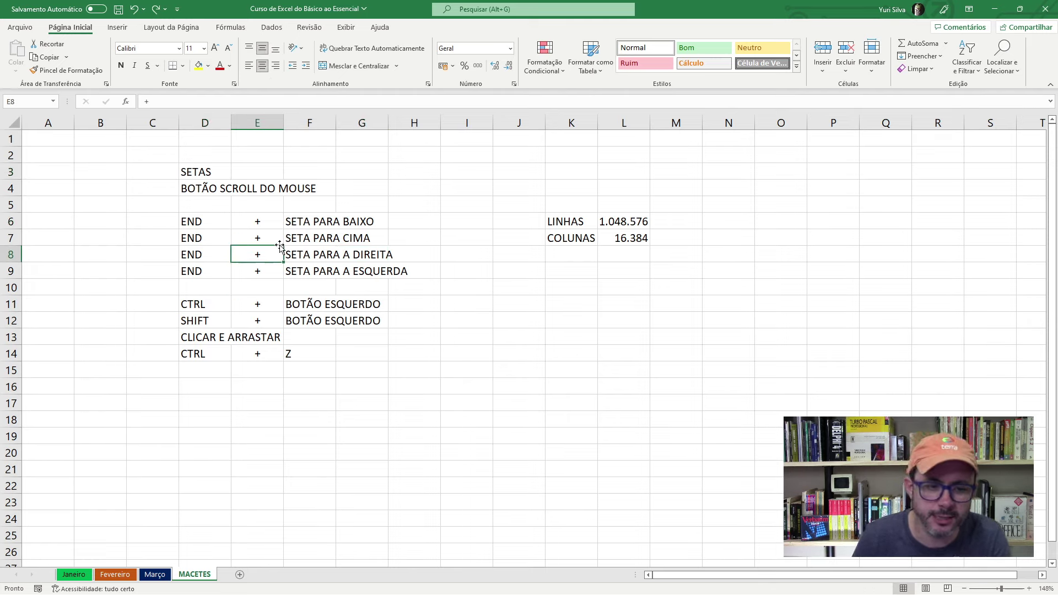
pyautogui.click(209, 172)
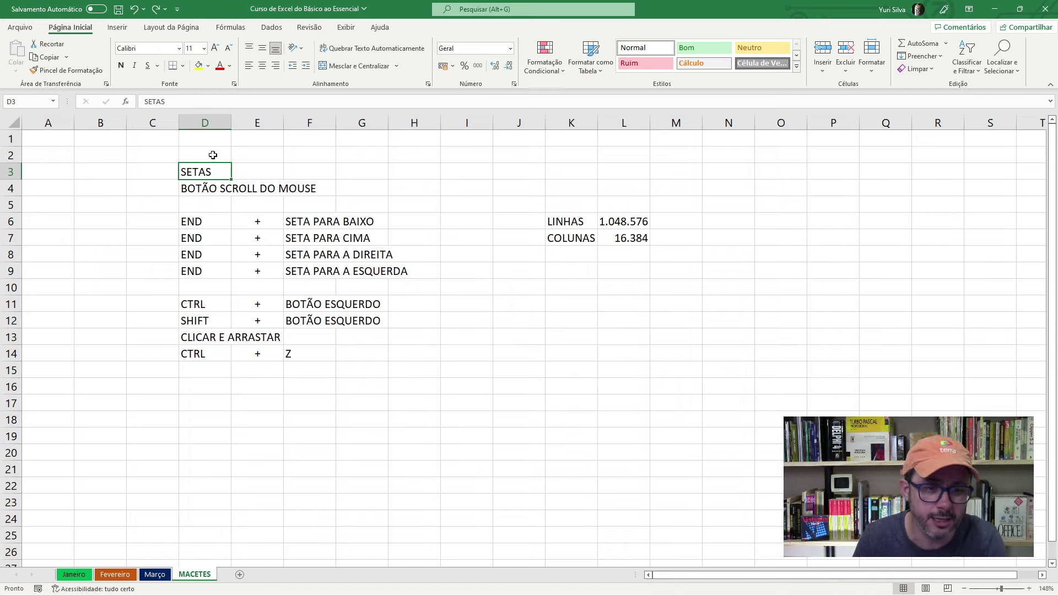
pyautogui.keyDown('ctrl'); pyautogui.click(204, 188); pyautogui.keyUp('ctrl')
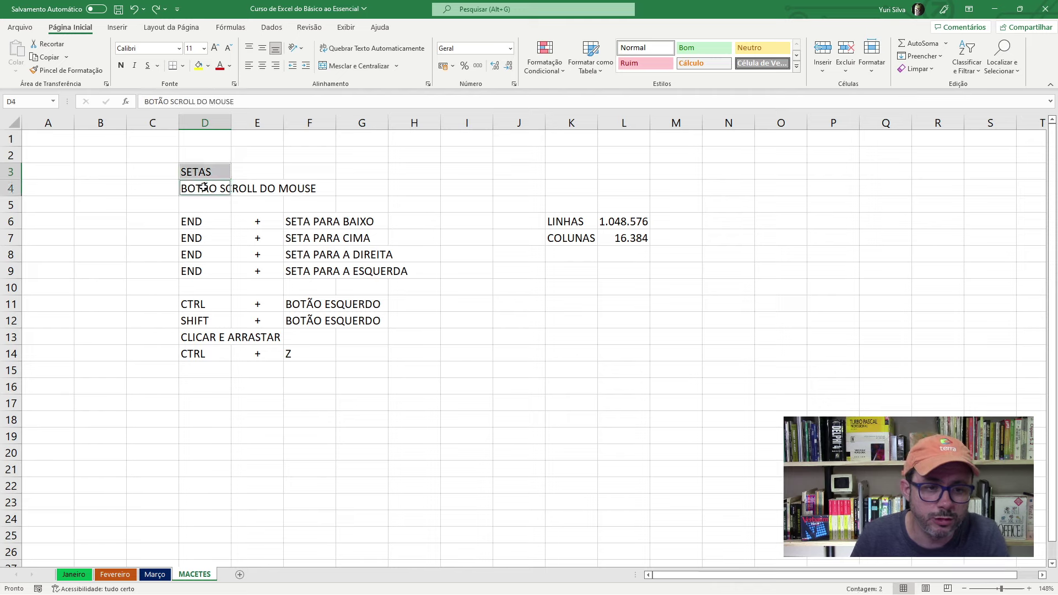
pyautogui.keyDown('ctrl'); pyautogui.click(205, 221); pyautogui.keyUp('ctrl')
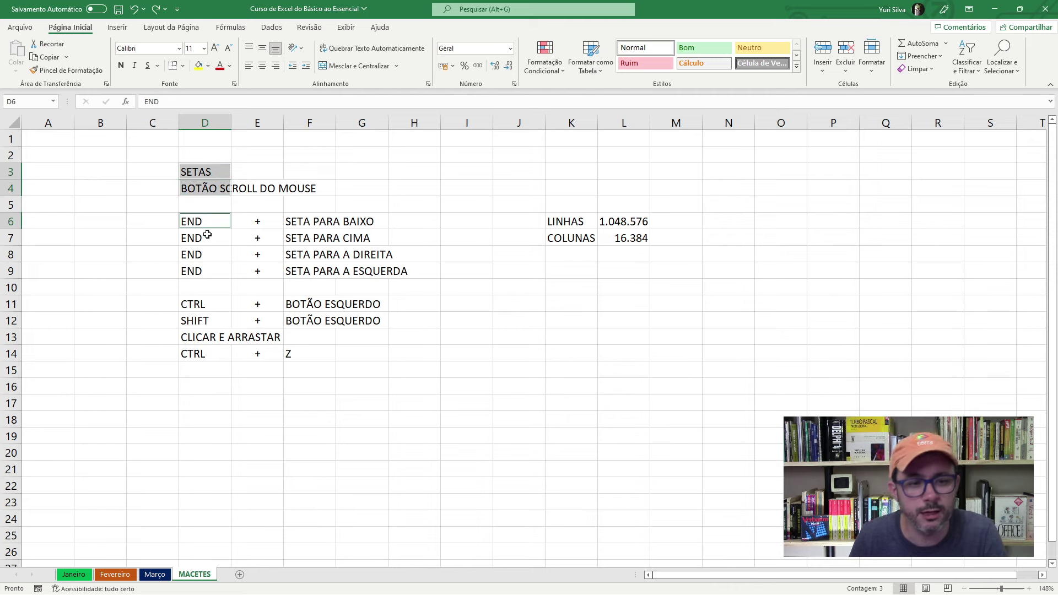
pyautogui.keyDown('ctrl'); pyautogui.click(207, 237); pyautogui.keyUp('ctrl')
pyautogui.keyDown('ctrl'); pyautogui.click(208, 254); pyautogui.keyUp('ctrl')
pyautogui.keyDown('ctrl'); pyautogui.click(212, 271); pyautogui.keyUp('ctrl')
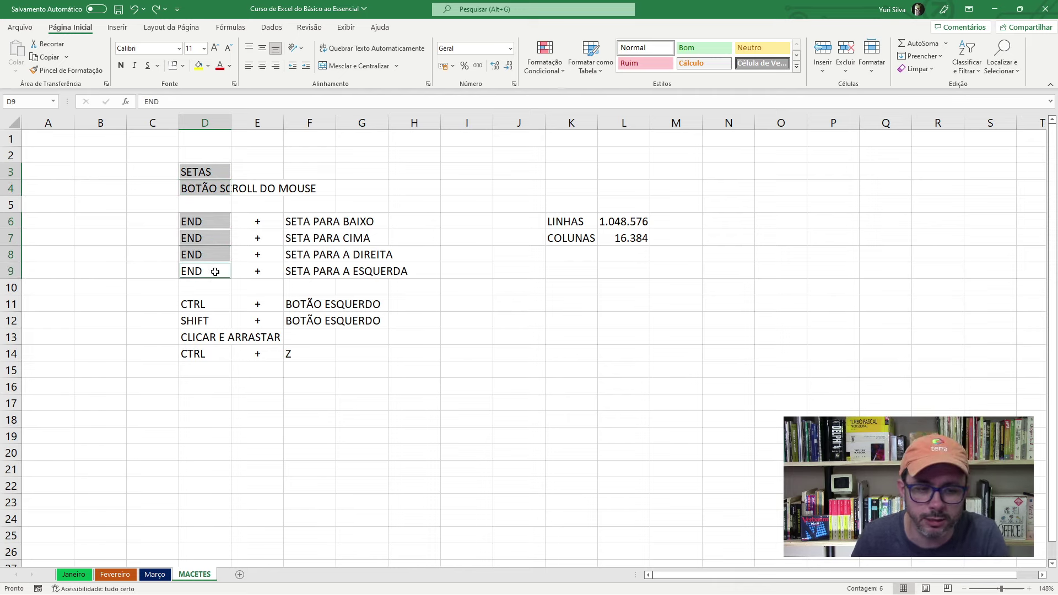
pyautogui.click(210, 155)
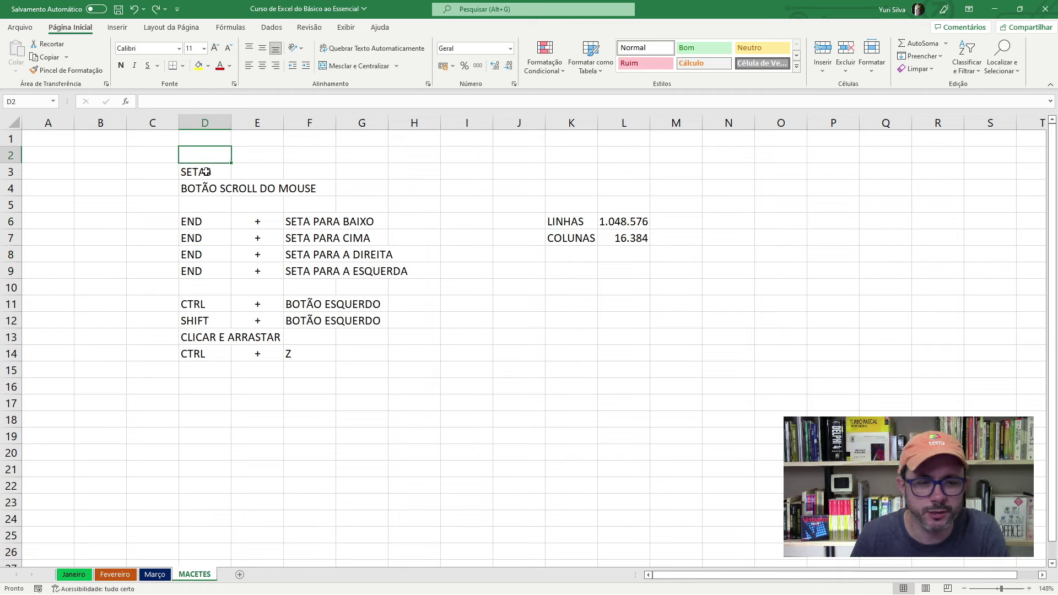
pyautogui.click(206, 172)
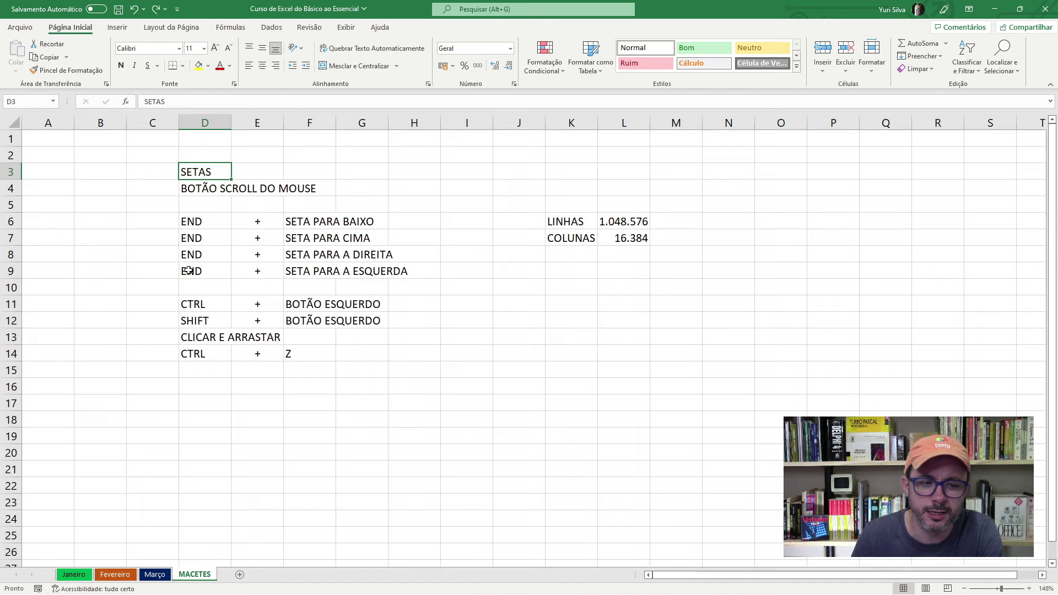
# - Select D3:D9, clear it with Delete and undo that, then select cell D13
pyautogui.keyDown('shift'); pyautogui.click(189, 270); pyautogui.keyUp('shift')
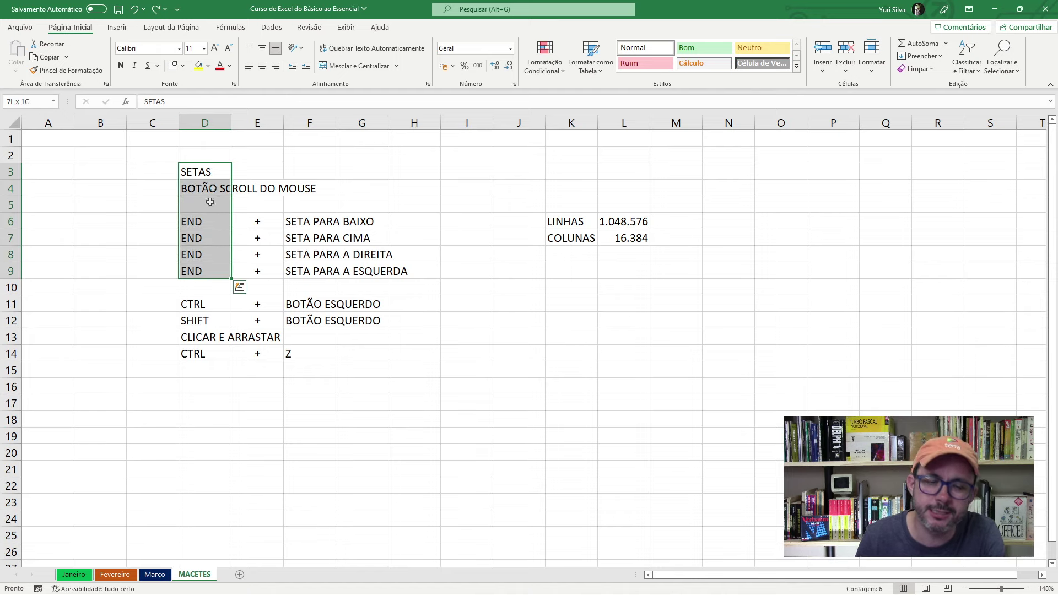
pyautogui.click(202, 308)
pyautogui.click(202, 172)
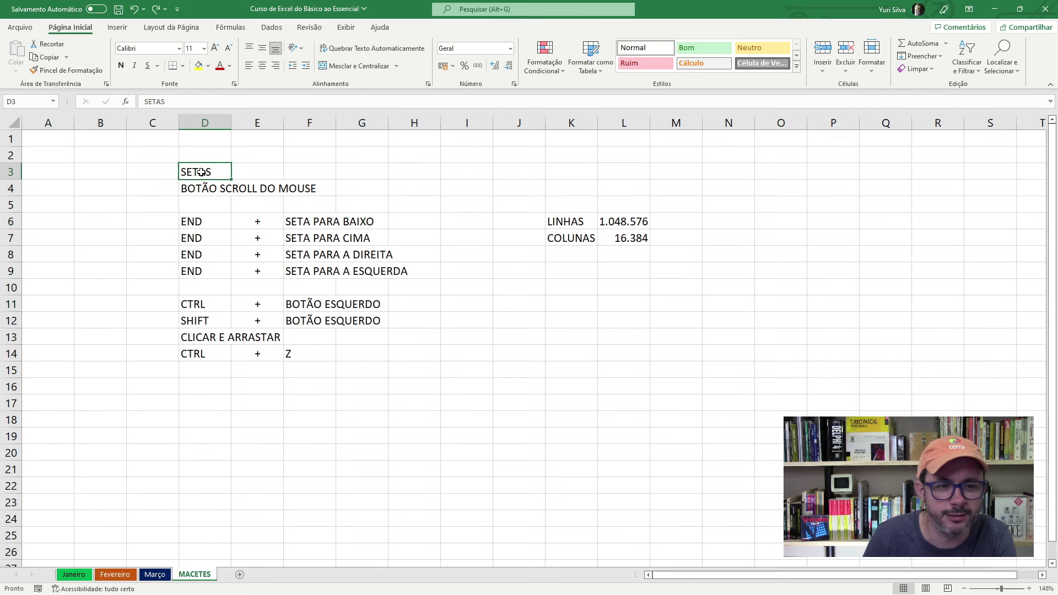
pyautogui.click(198, 270)
pyautogui.click(202, 172)
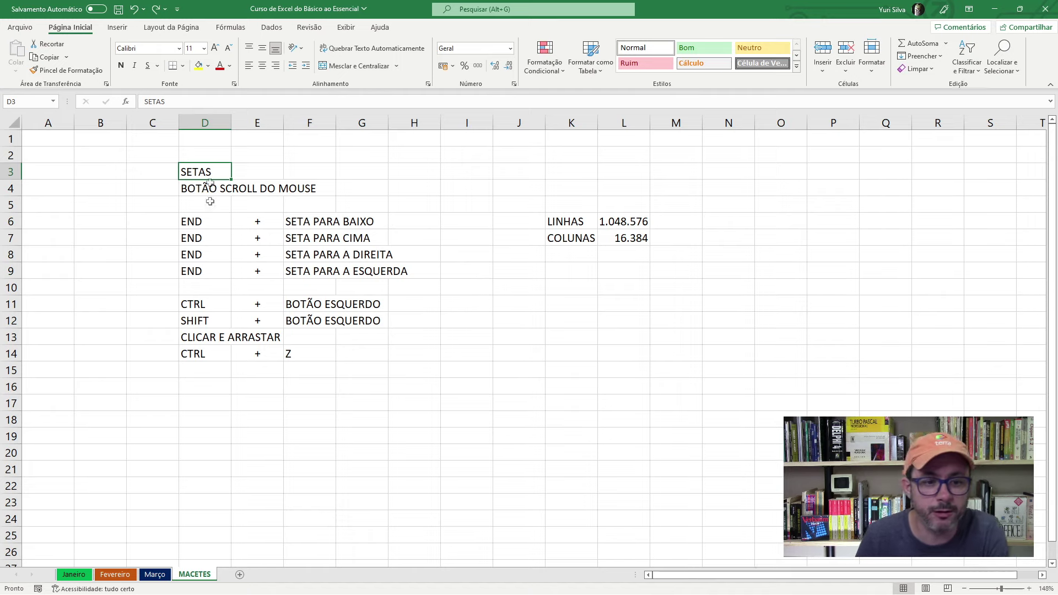
pyautogui.keyDown('shift'); pyautogui.click(208, 271); pyautogui.keyUp('shift')
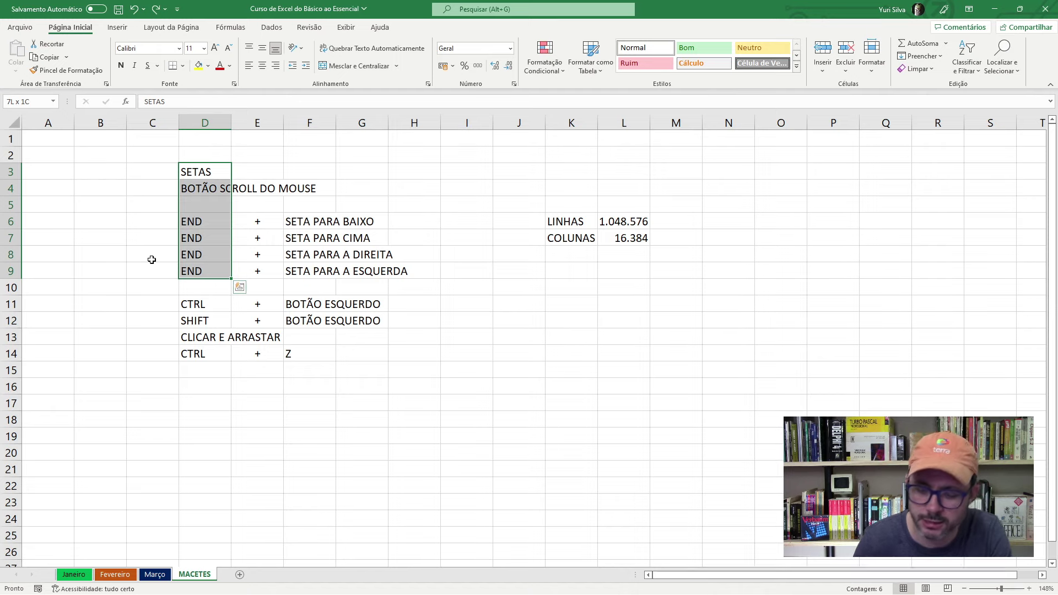
pyautogui.press('Delete')
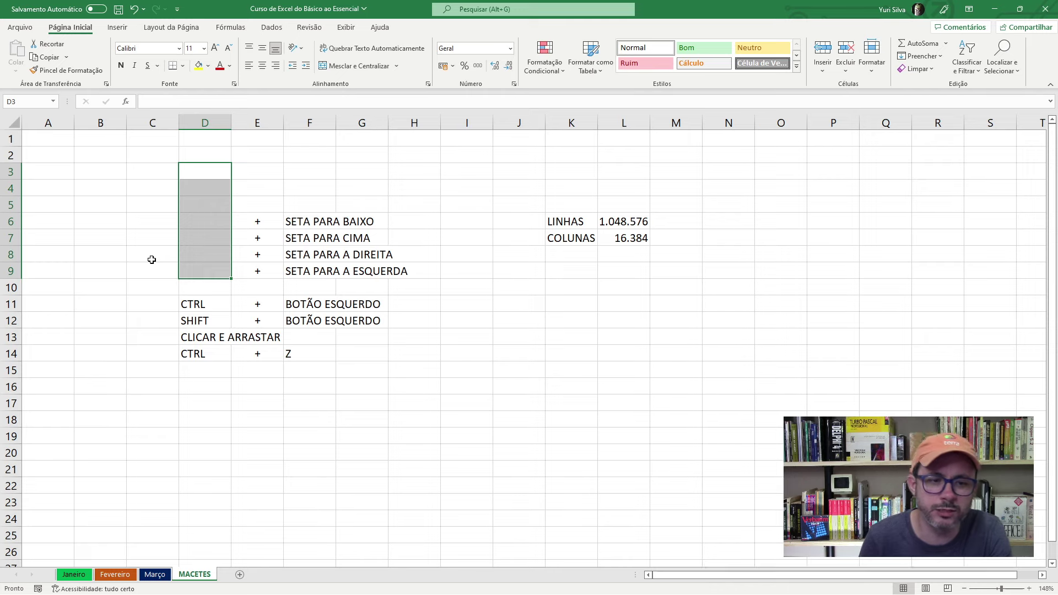
pyautogui.hotkey('ctrl', 'z')
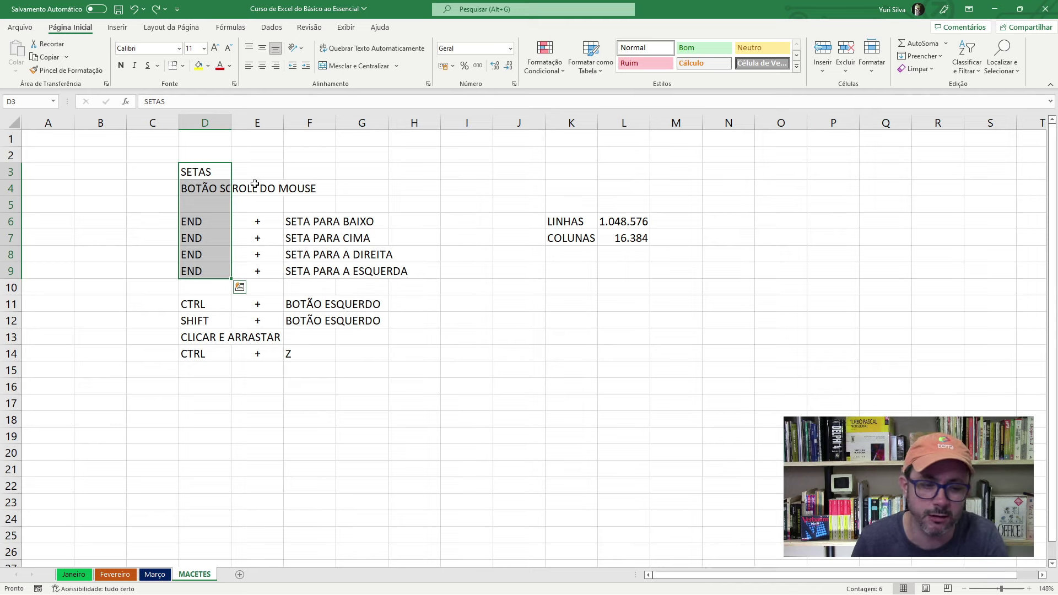
pyautogui.click(198, 173)
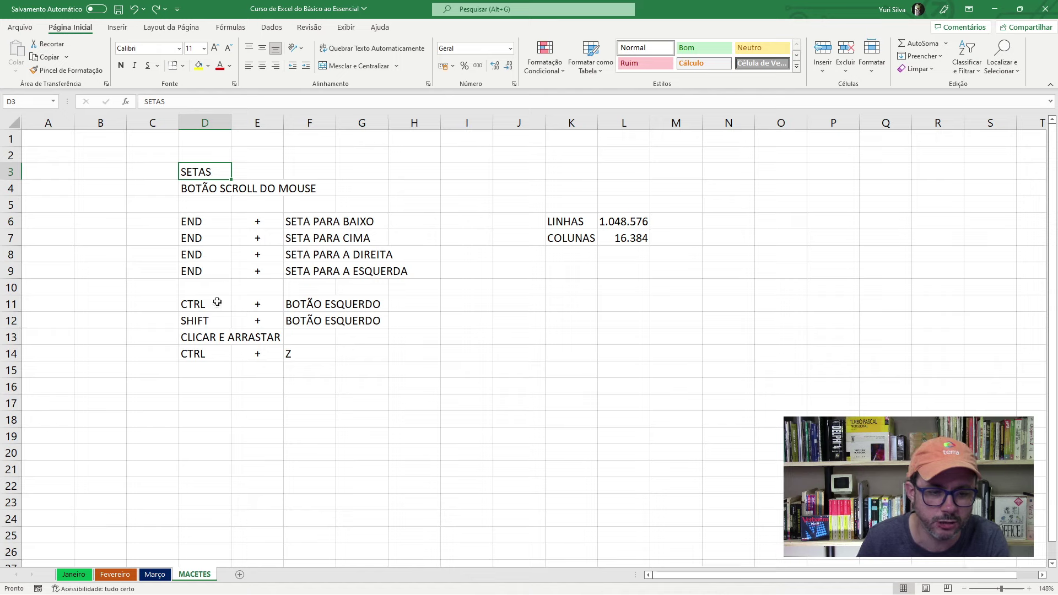
pyautogui.click(204, 339)
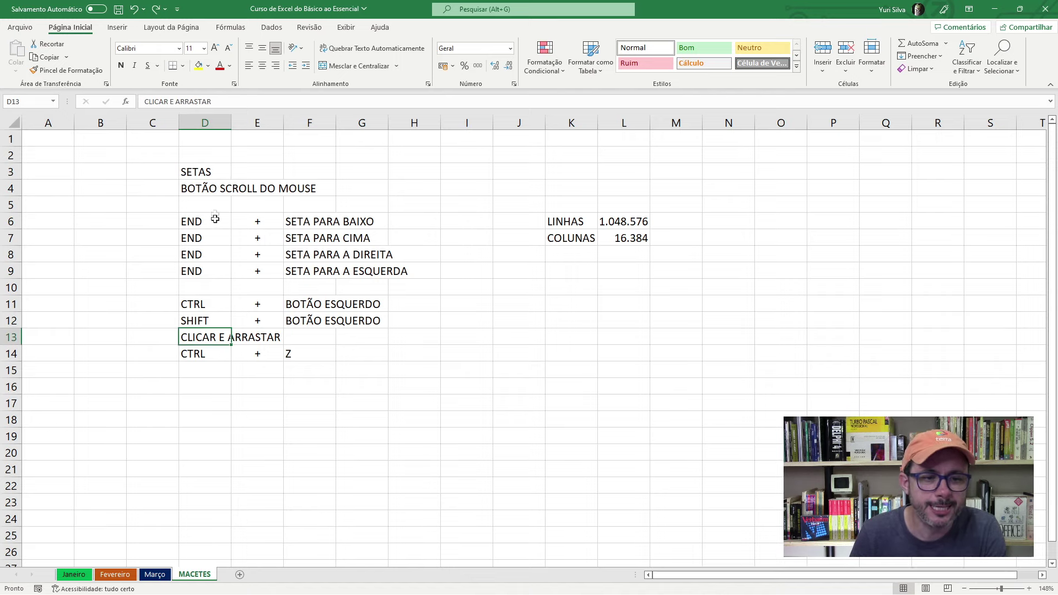
pyautogui.click(202, 172)
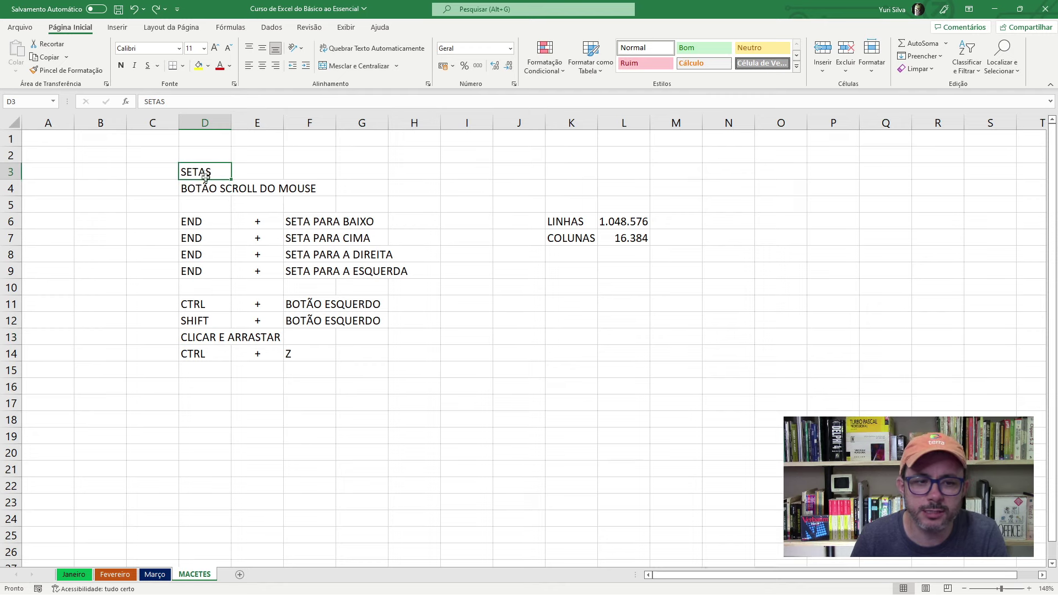
pyautogui.moveTo(204, 171)
pyautogui.mouseDown()
pyautogui.moveTo(239, 331)
pyautogui.moveTo(379, 202)
pyautogui.mouseUp()
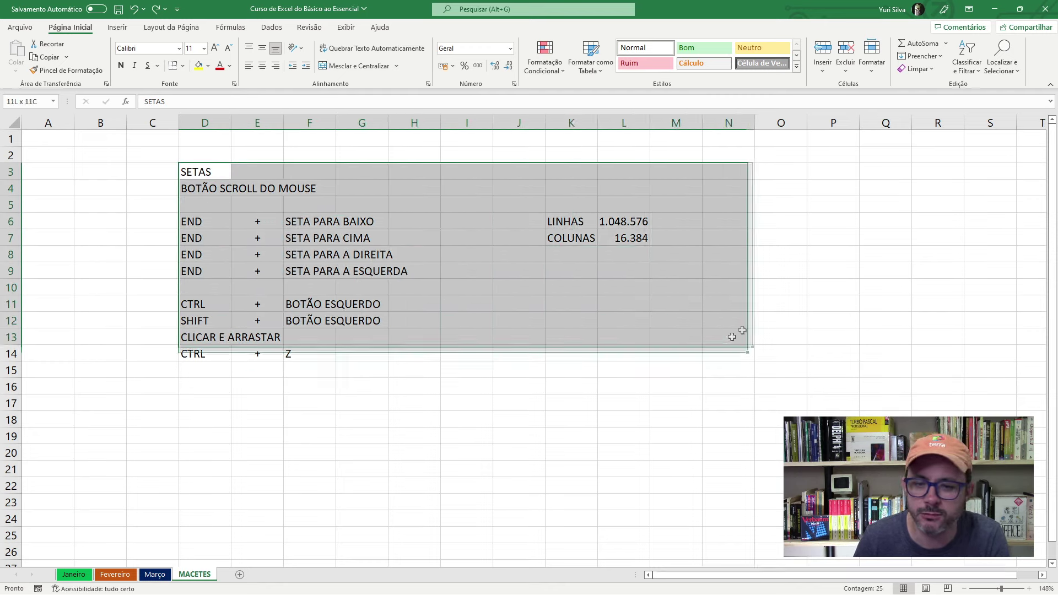
pyautogui.moveTo(379, 202); pyautogui.dragTo(197, 173)
pyautogui.click(199, 205)
pyautogui.click(195, 171)
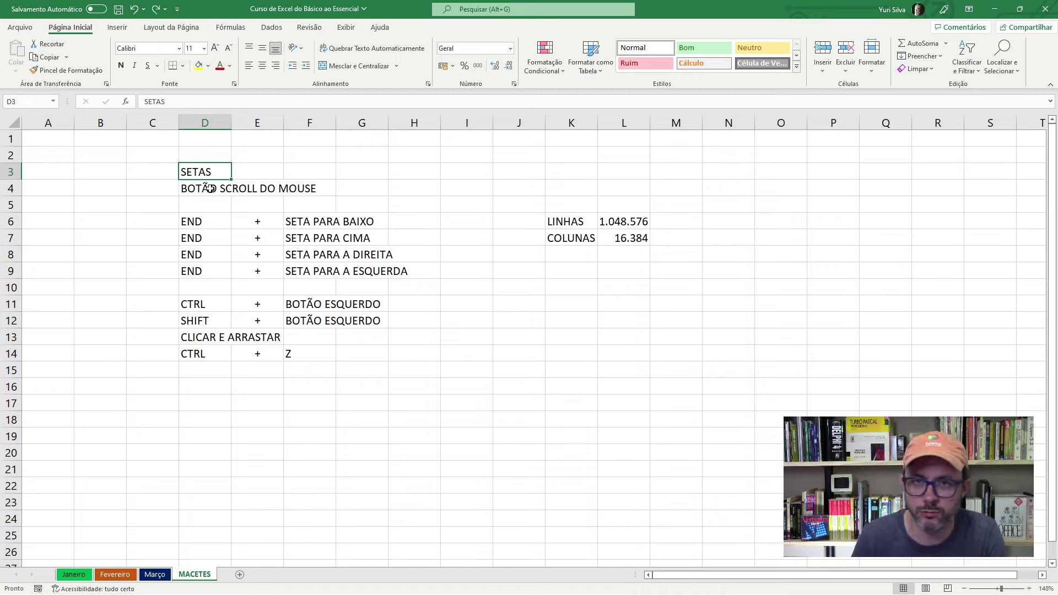
pyautogui.click(199, 219)
pyautogui.click(198, 176)
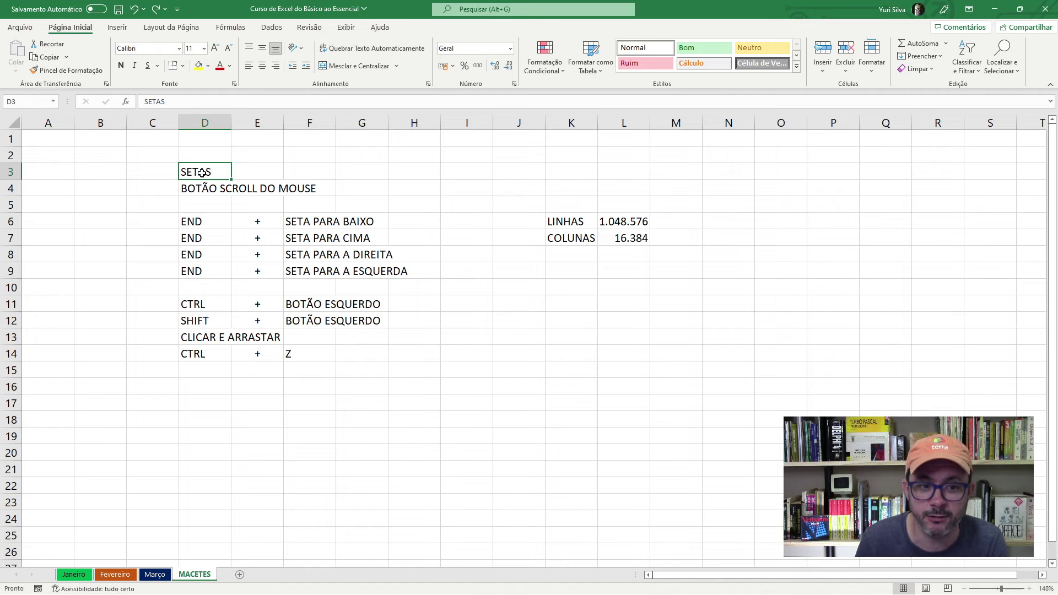
pyautogui.click(194, 184)
pyautogui.click(194, 173)
pyautogui.press('Right')
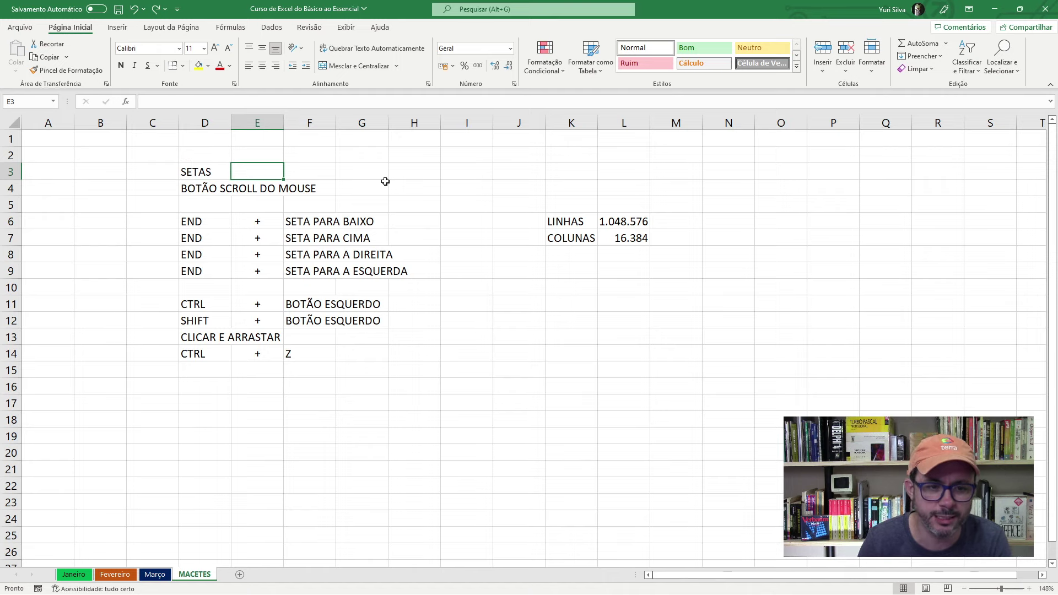
pyautogui.press('Down')
pyautogui.press('Left')
pyautogui.press('Left')
pyautogui.press('Left')
pyautogui.press('Up')
pyautogui.press('Up')
pyautogui.press('Right')
pyautogui.press('Right')
pyautogui.press('Right')
pyautogui.press('Right')
pyautogui.press('Down')
pyautogui.press('Left')
pyautogui.press('Left')
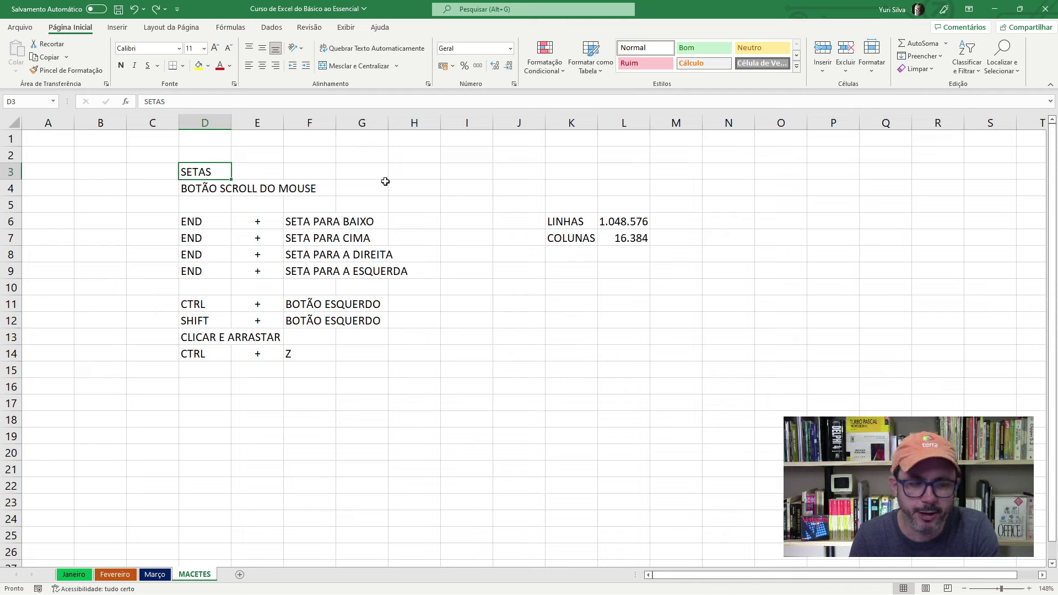
pyautogui.hotkey('shift', 'Down')
pyautogui.hotkey('shift', 'Down')
pyautogui.hotkey('shift', 'Down')
pyautogui.hotkey('shift', 'Down')
pyautogui.hotkey('shift', 'Down')
pyautogui.hotkey('shift', 'Down')
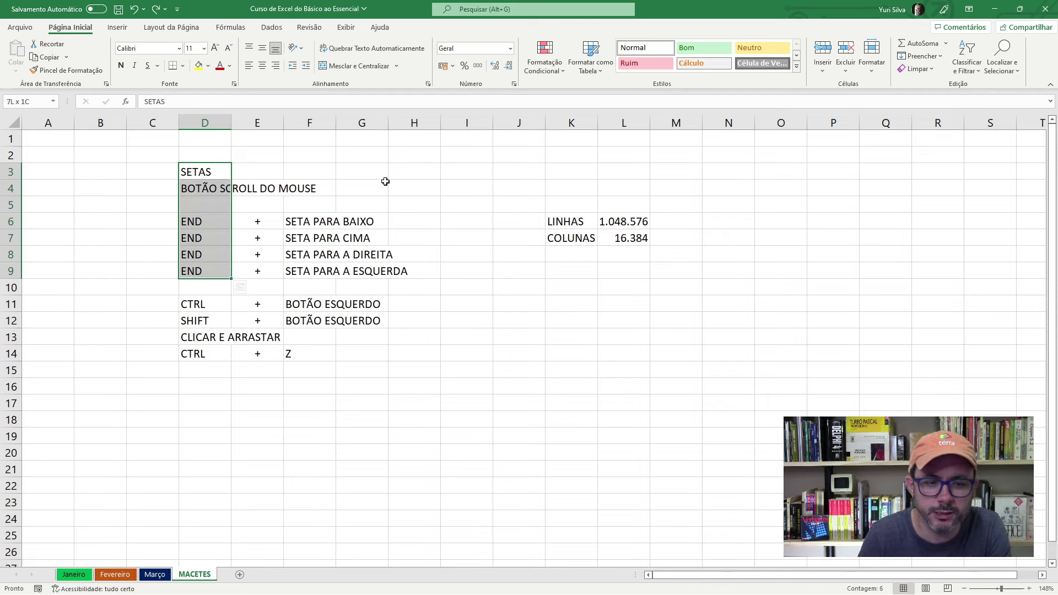
pyautogui.hotkey('shift', 'Down')
pyautogui.hotkey('shift', 'Down')
pyautogui.hotkey('shift', 'Down')
pyautogui.hotkey('shift', 'Down')
pyautogui.hotkey('shift', 'Up')
pyautogui.hotkey('shift', 'Up')
pyautogui.hotkey('shift', 'Up')
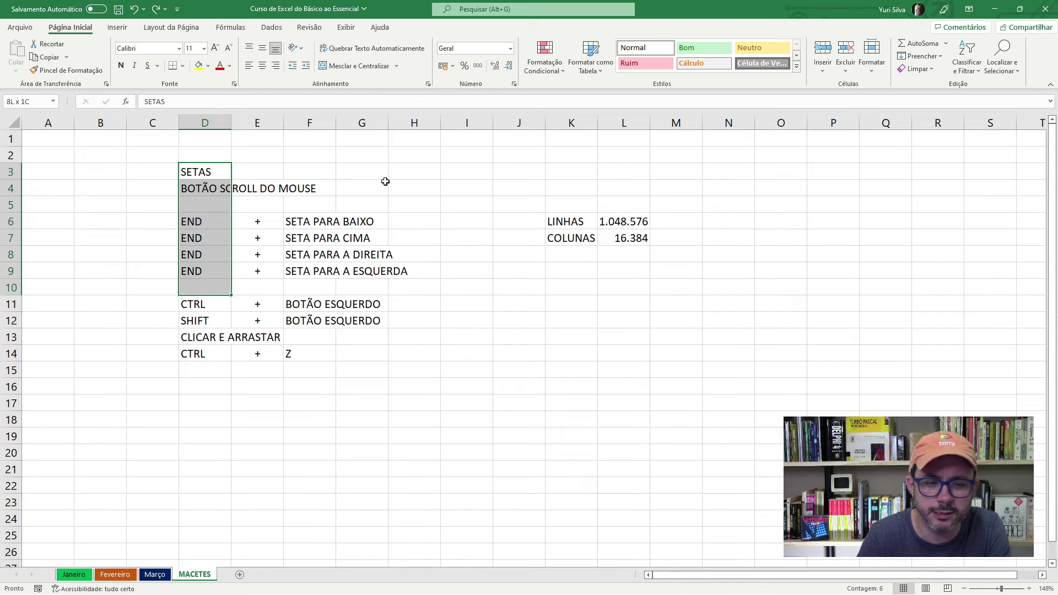
pyautogui.hotkey('shift', 'Up')
pyautogui.hotkey('shift', 'Up')
pyautogui.hotkey('shift', 'Up')
pyautogui.hotkey('shift', 'Up')
pyautogui.hotkey('shift', 'Up')
pyautogui.hotkey('shift', 'Up')
pyautogui.hotkey('shift', 'Up')
pyautogui.hotkey('shift', 'Up')
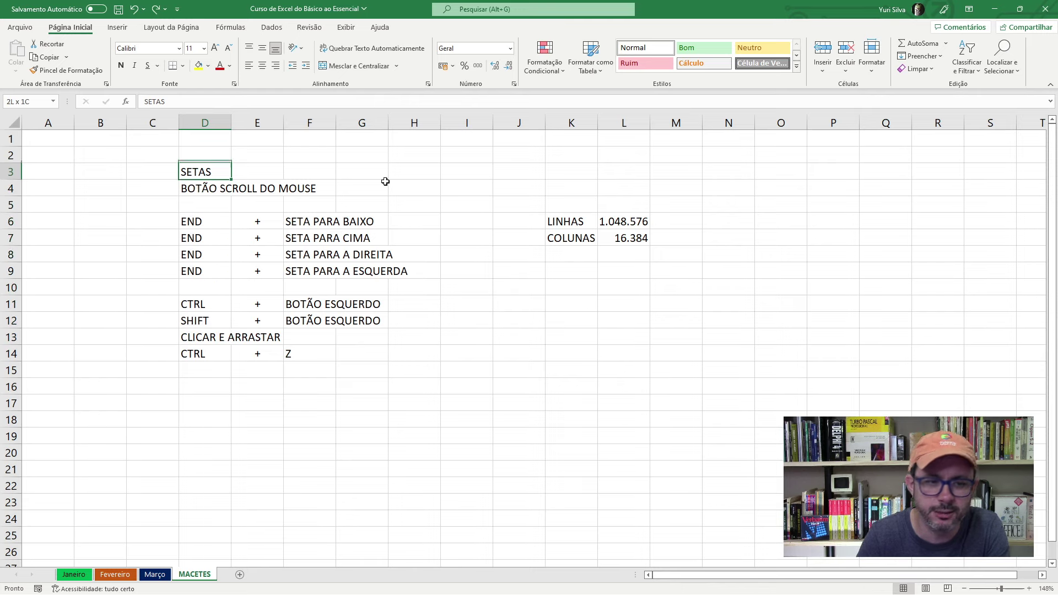
pyautogui.hotkey('shift', 'Down')
pyautogui.press('Down')
pyautogui.press('Up')
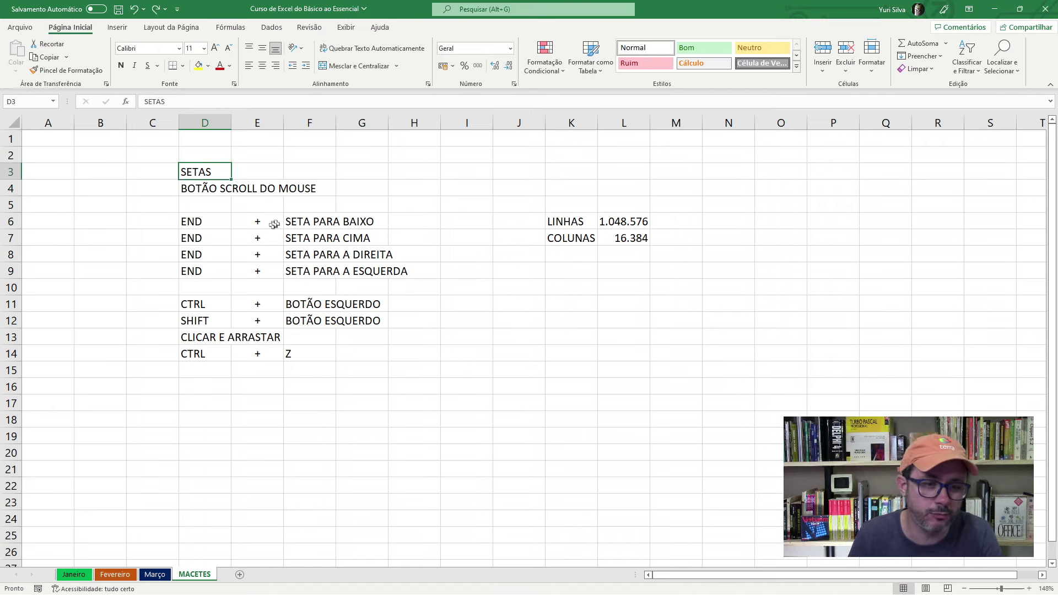
pyautogui.click(569, 222)
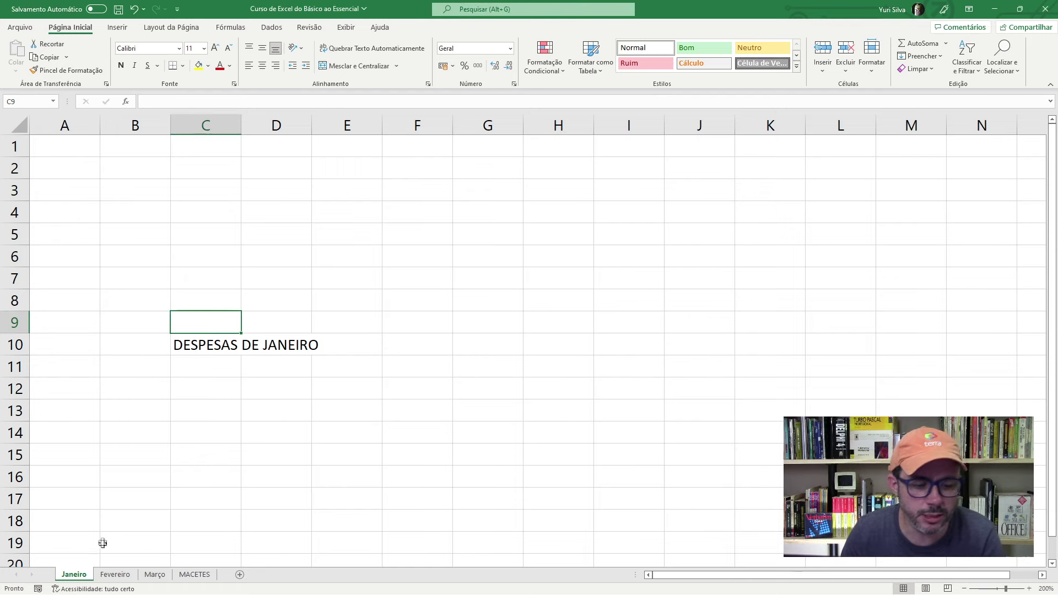
# - Bring up the Janeiro sheet tab's options menu
pyautogui.rightClick(77, 576)
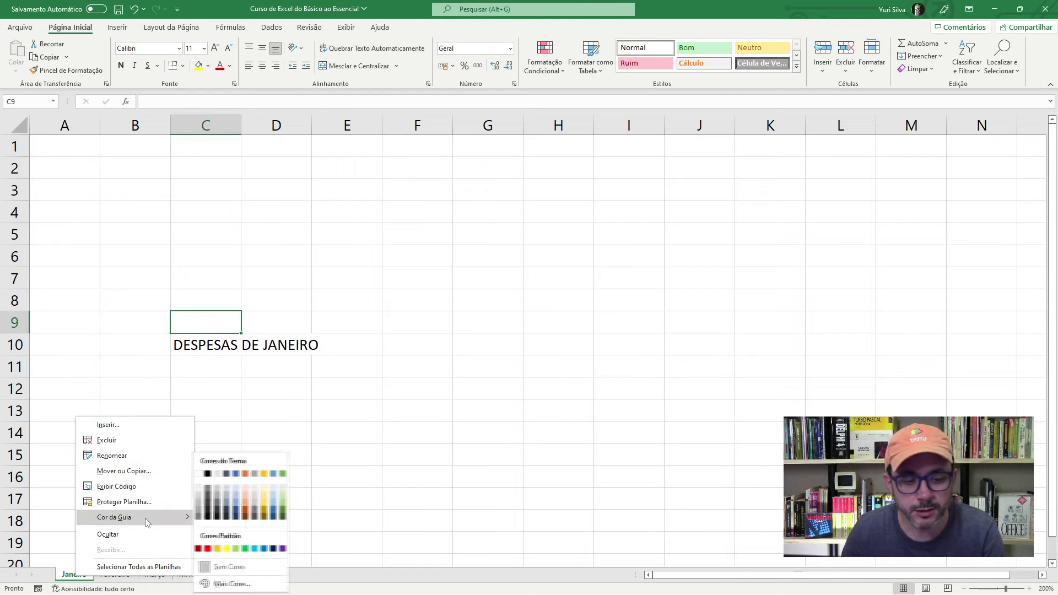
pyautogui.moveTo(114, 517)
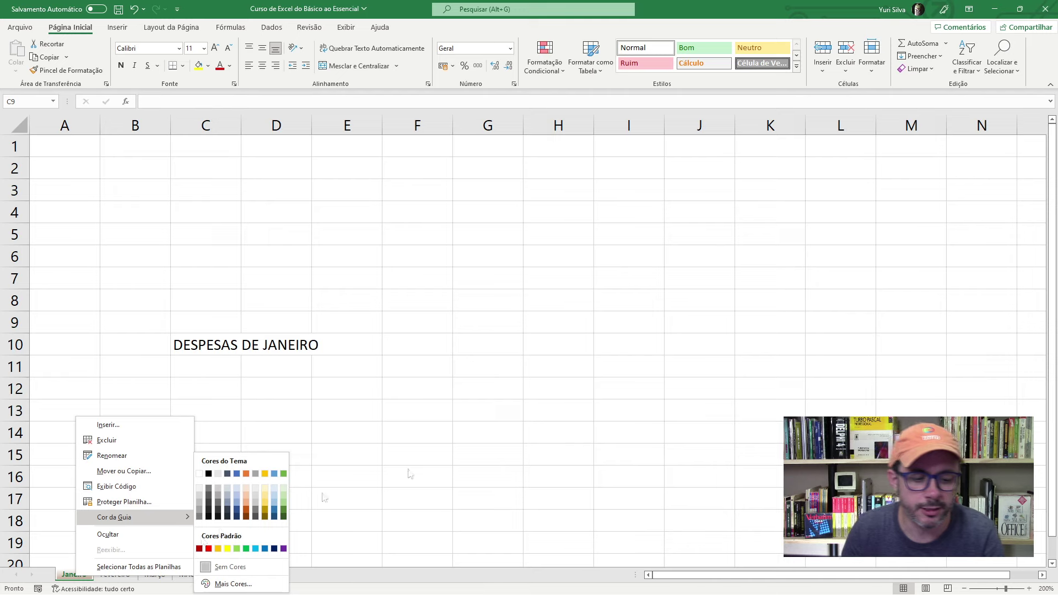
# - Close the colour menu, group the Fevereiro and Março tabs with Janeiro, and open the group's tab menu
pyautogui.click(409, 469)
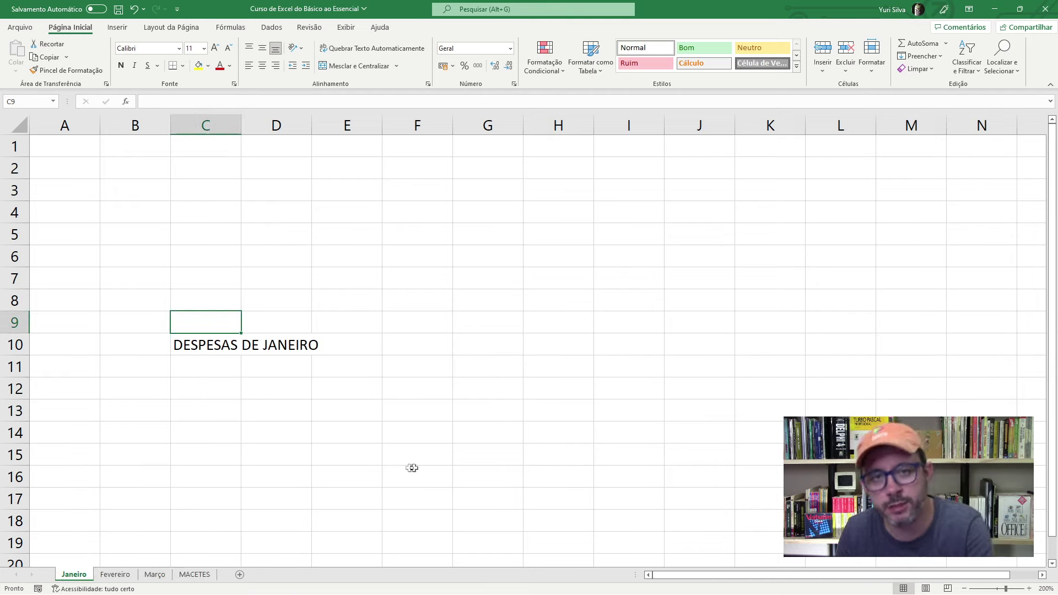
pyautogui.click(122, 494)
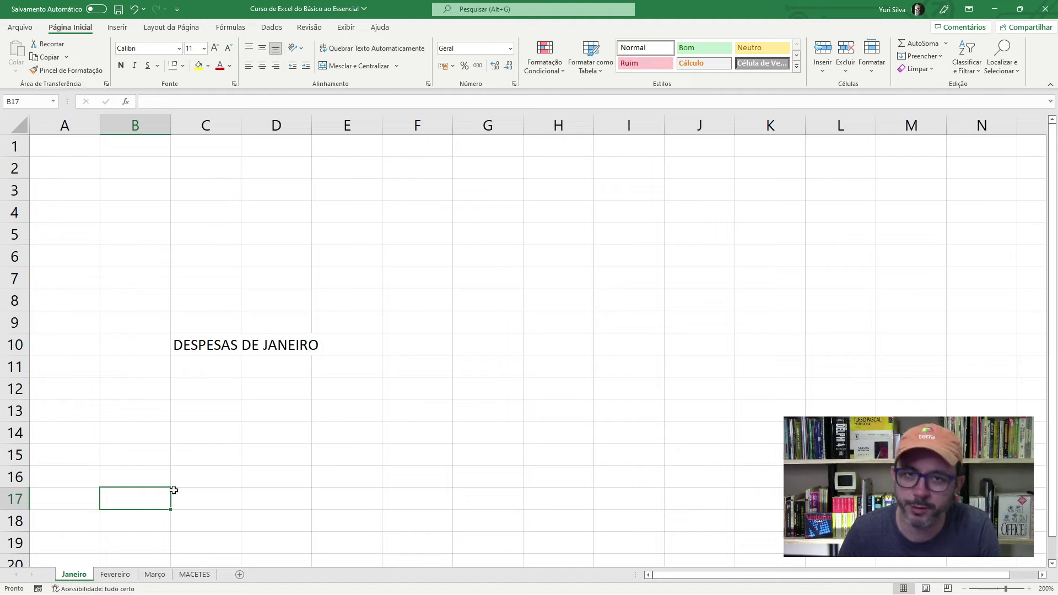
pyautogui.keyDown('ctrl'); pyautogui.click(115, 576); pyautogui.keyUp('ctrl')
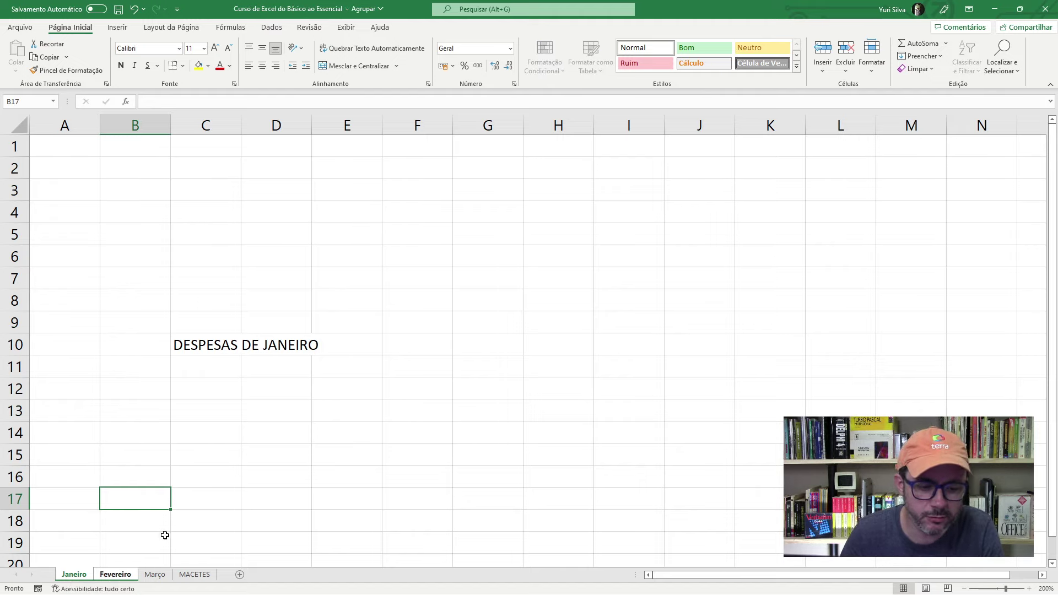
pyautogui.keyDown('ctrl'); pyautogui.click(154, 576); pyautogui.keyUp('ctrl')
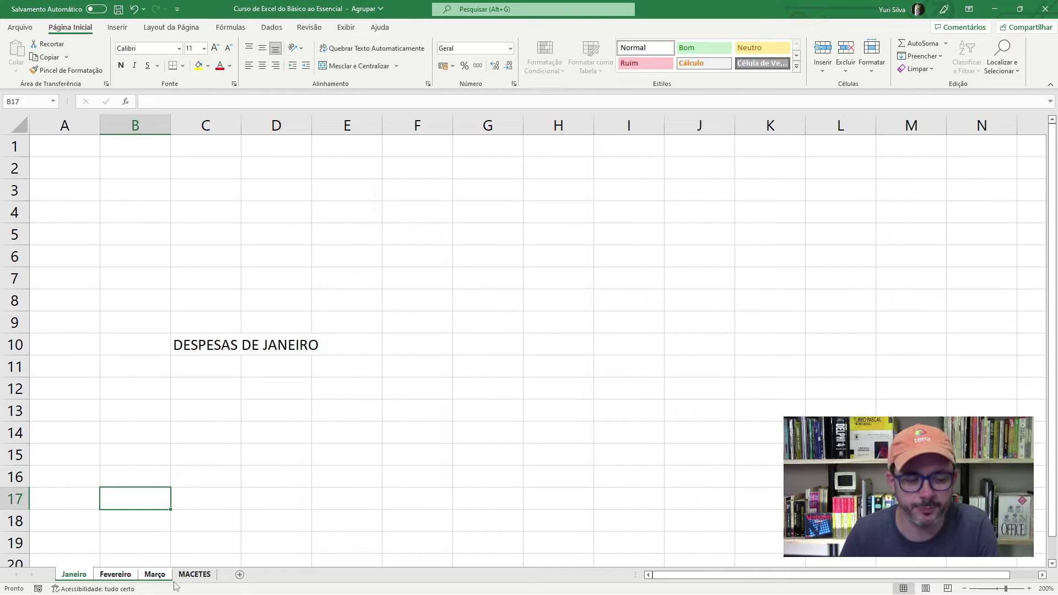
pyautogui.rightClick(158, 576)
pyautogui.moveTo(211, 500)
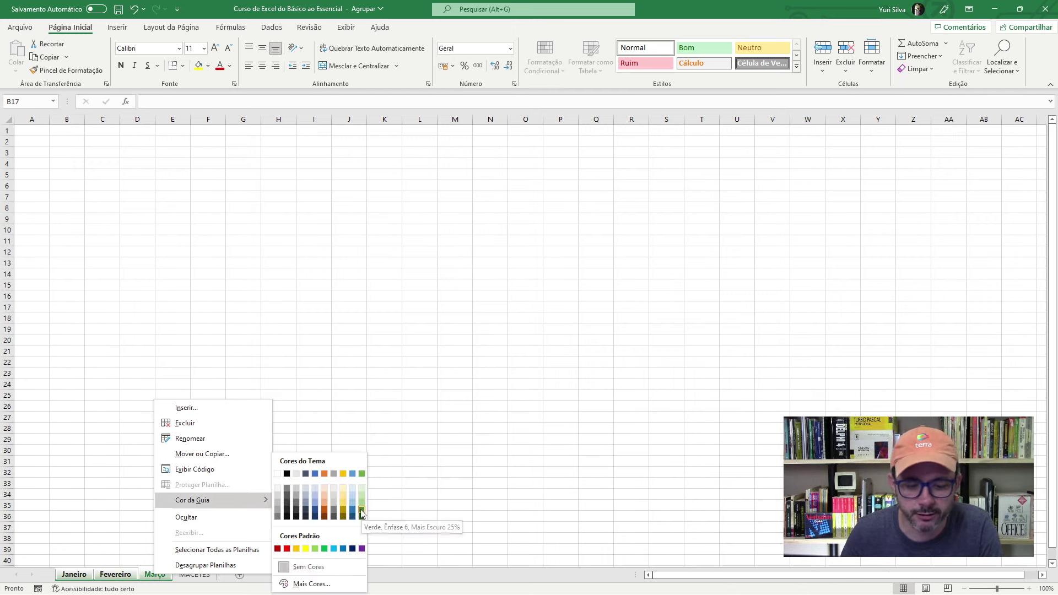
# - Colour the grouped month tabs green, then switch through Janeiro, Fevereiro, Março and MACETES
pyautogui.click(361, 512)
pyautogui.click(238, 510)
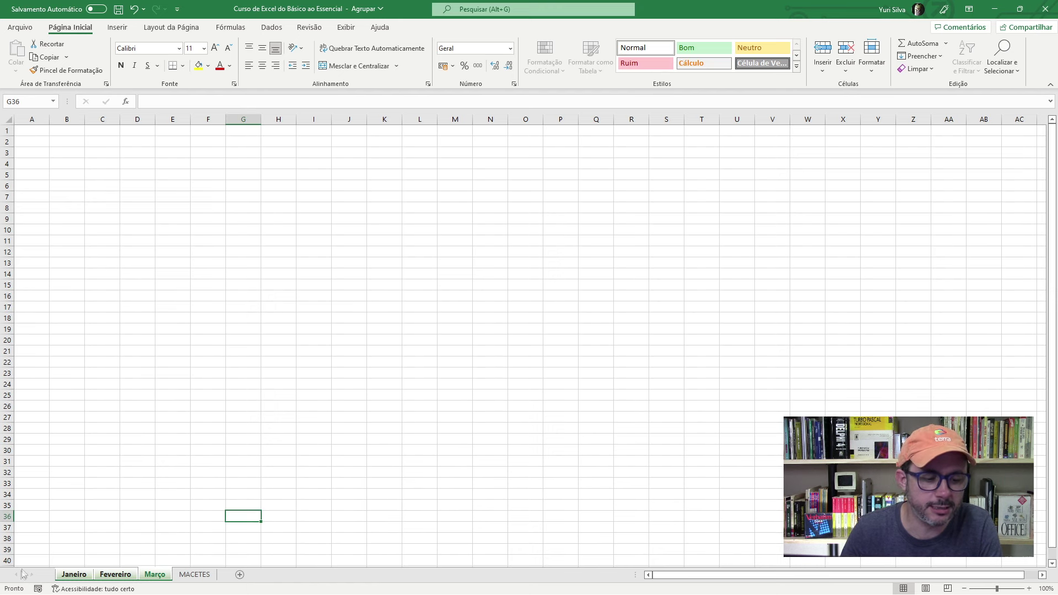
pyautogui.click(194, 575)
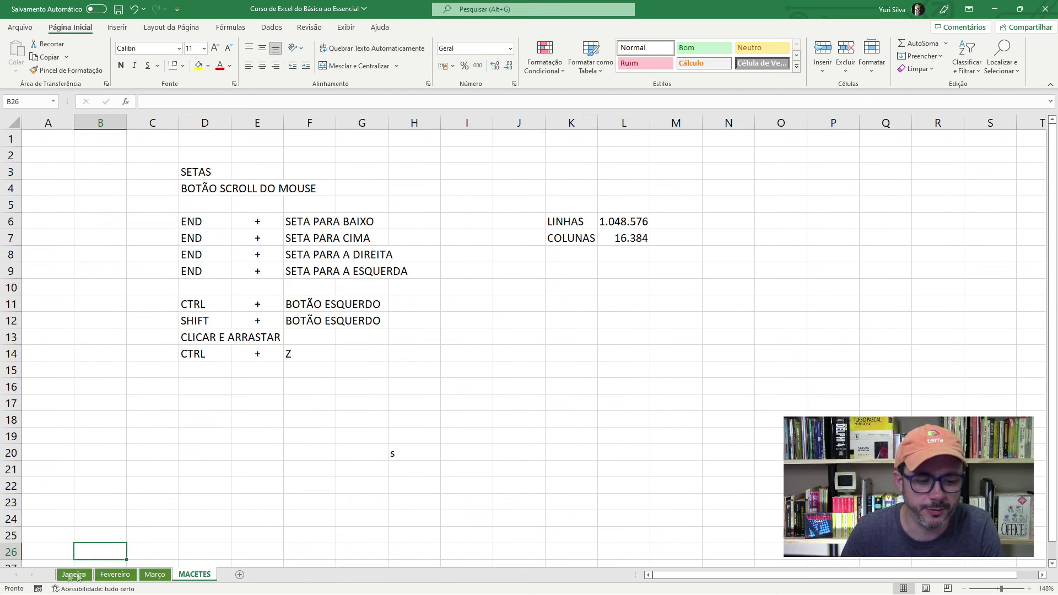
pyautogui.click(77, 577)
pyautogui.click(115, 575)
pyautogui.click(154, 575)
pyautogui.click(194, 575)
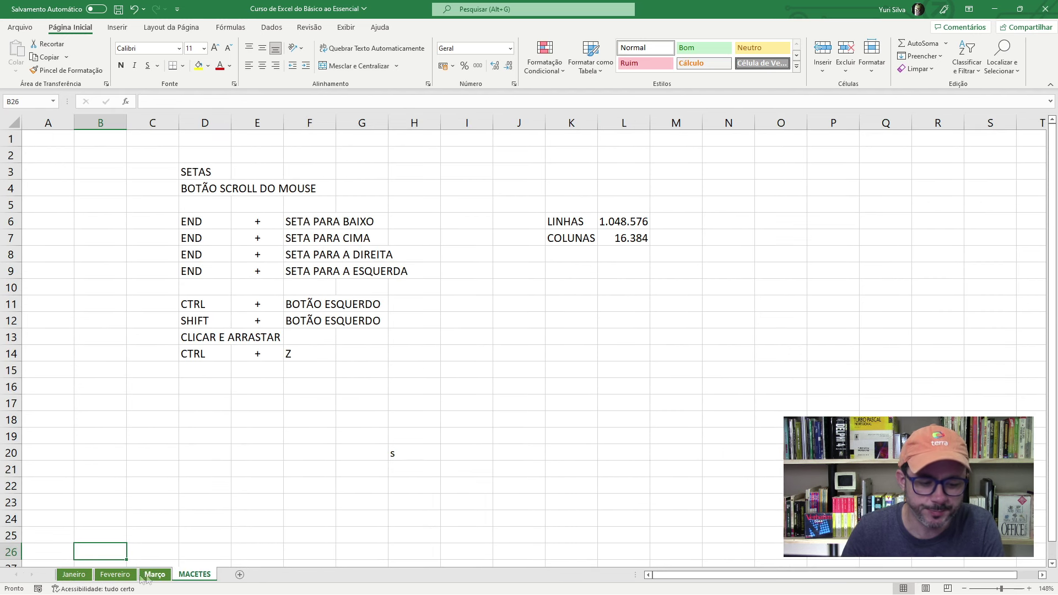
# - Regroup Janeiro to Março, set their tab colour to Sem Cores, and return to MACETES
pyautogui.click(82, 574)
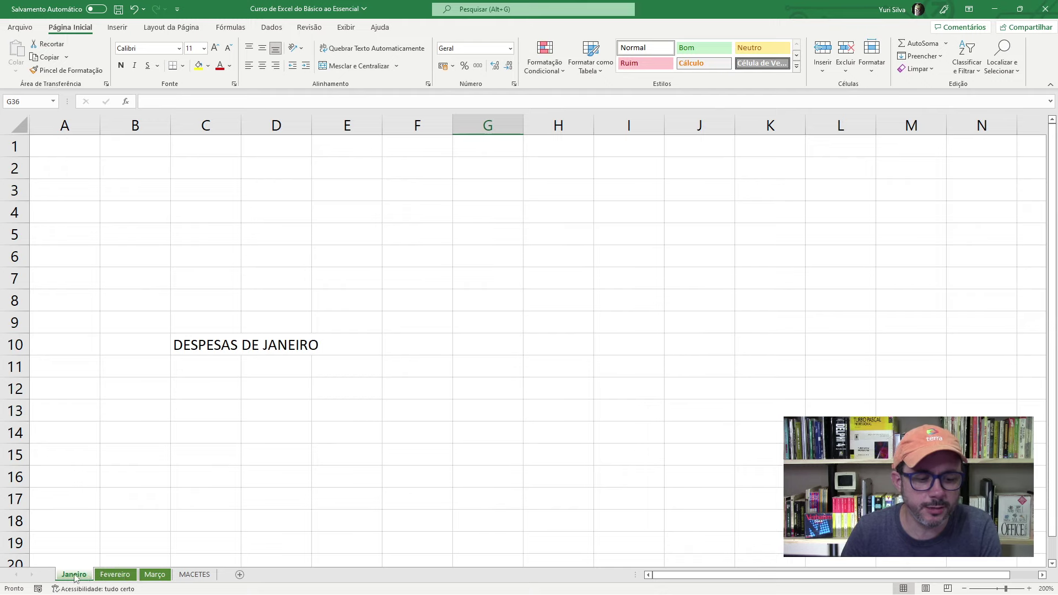
pyautogui.keyDown('ctrl'); pyautogui.click(115, 575); pyautogui.keyUp('ctrl')
pyautogui.keyDown('ctrl'); pyautogui.click(155, 575); pyautogui.keyUp('ctrl')
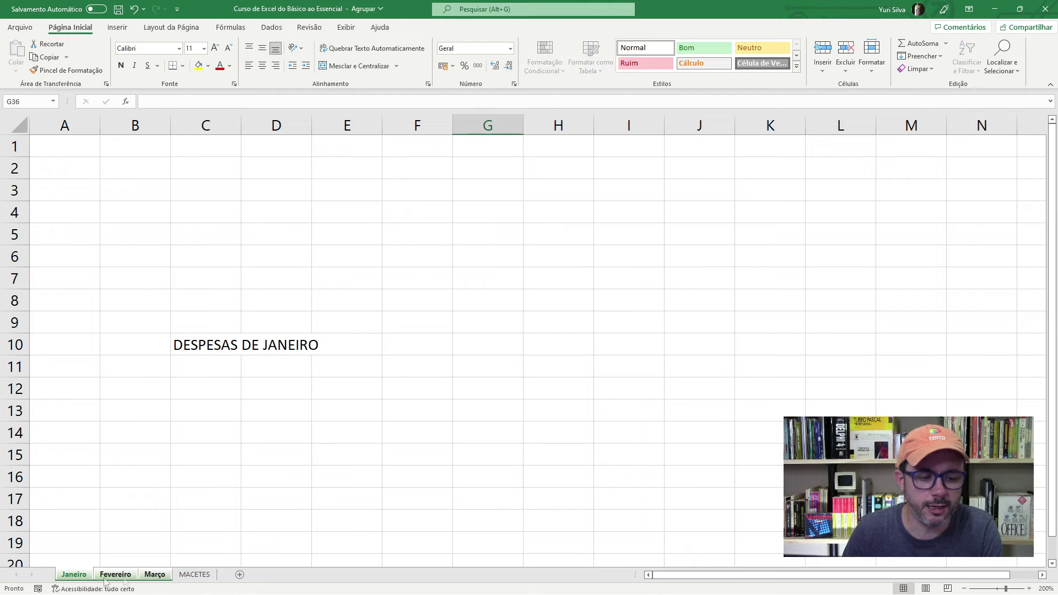
pyautogui.rightClick(155, 575)
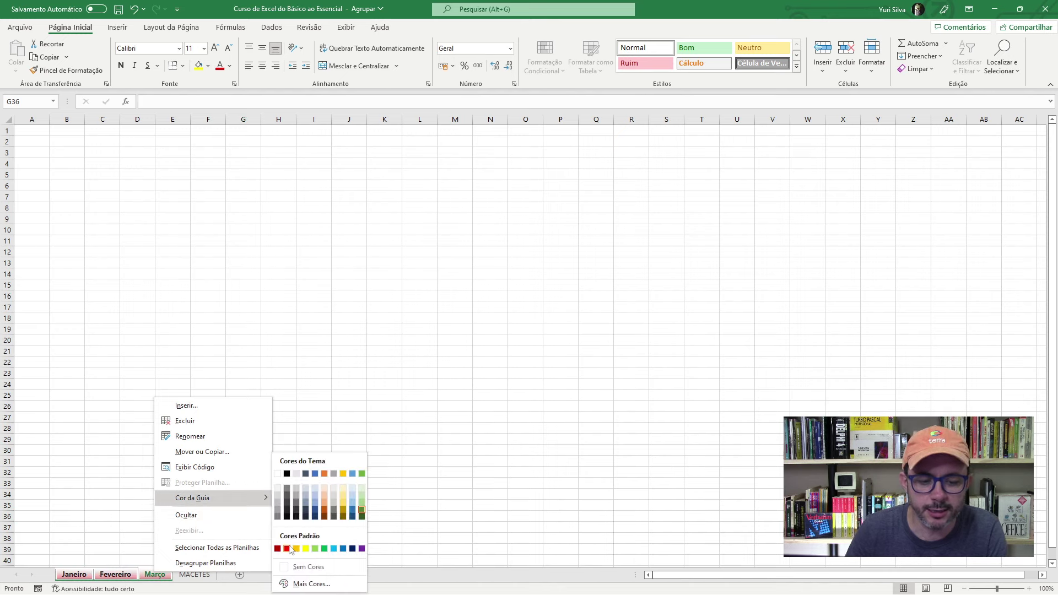
pyautogui.click(284, 566)
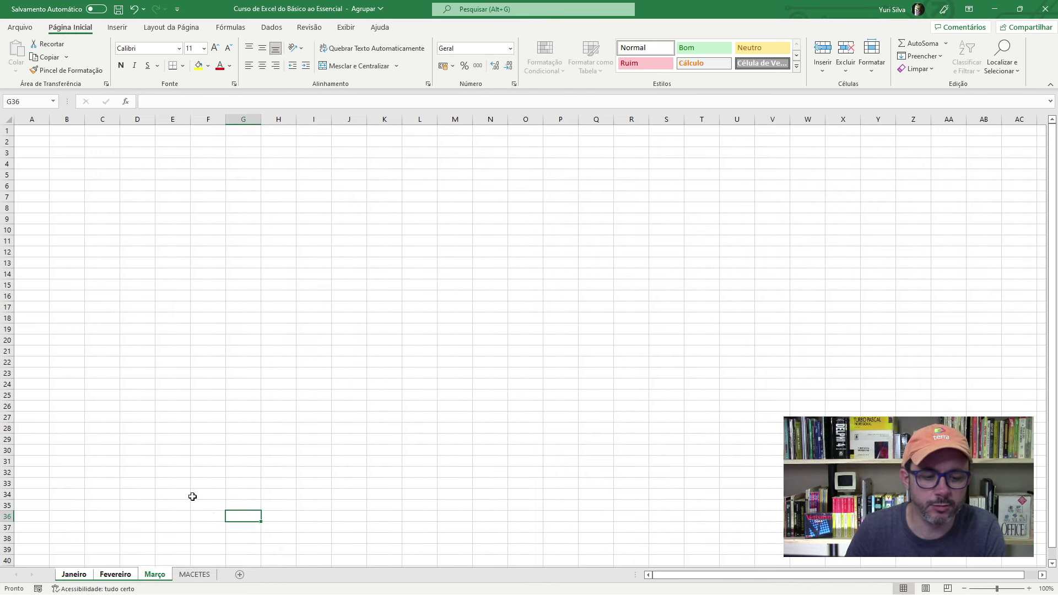
pyautogui.click(195, 575)
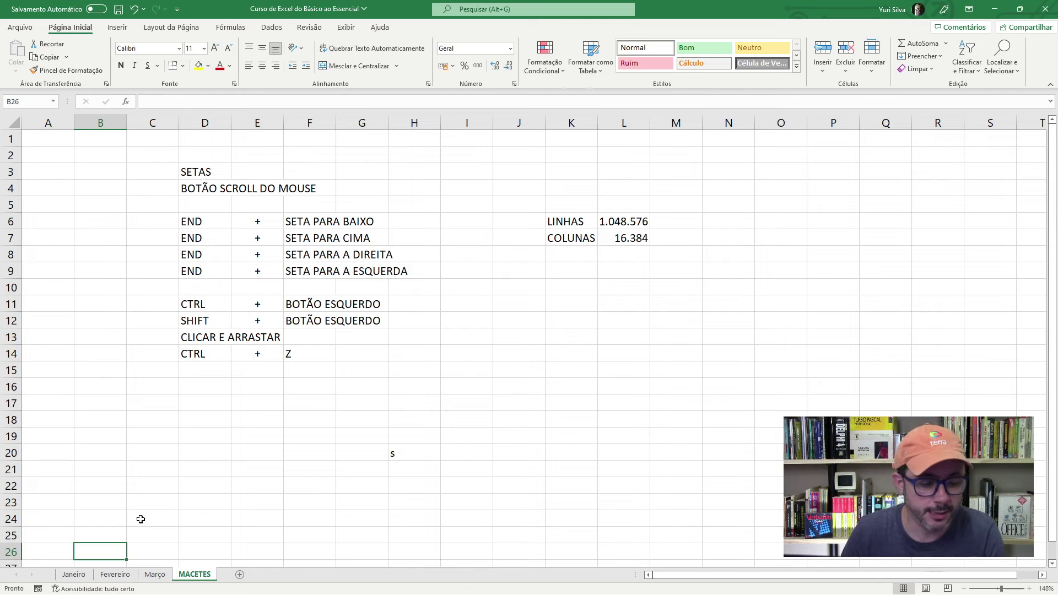
# - Select the Janeiro tab and add Fevereiro and Março, regrouping the three month sheets
pyautogui.click(225, 391)
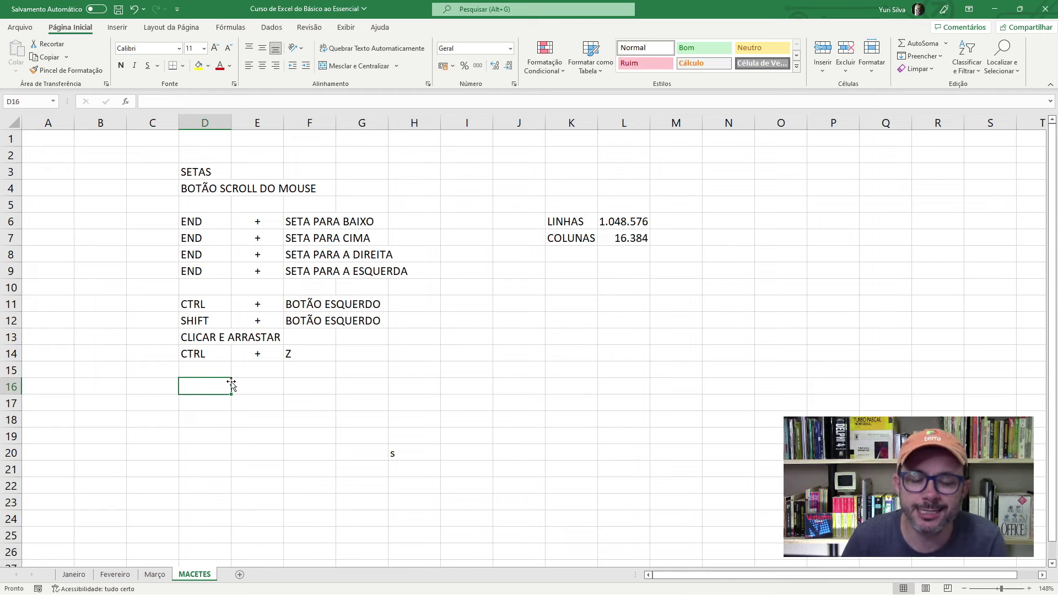
pyautogui.click(100, 472)
pyautogui.click(115, 516)
pyautogui.click(76, 574)
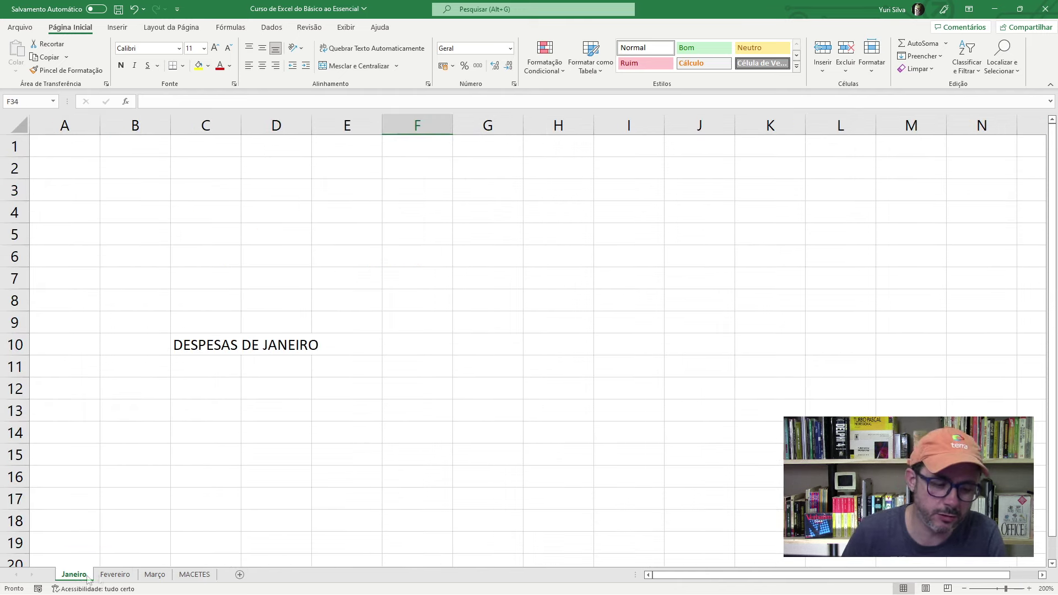
pyautogui.keyDown('ctrl'); pyautogui.click(115, 575); pyautogui.keyUp('ctrl')
pyautogui.keyDown('ctrl'); pyautogui.click(155, 575); pyautogui.keyUp('ctrl')
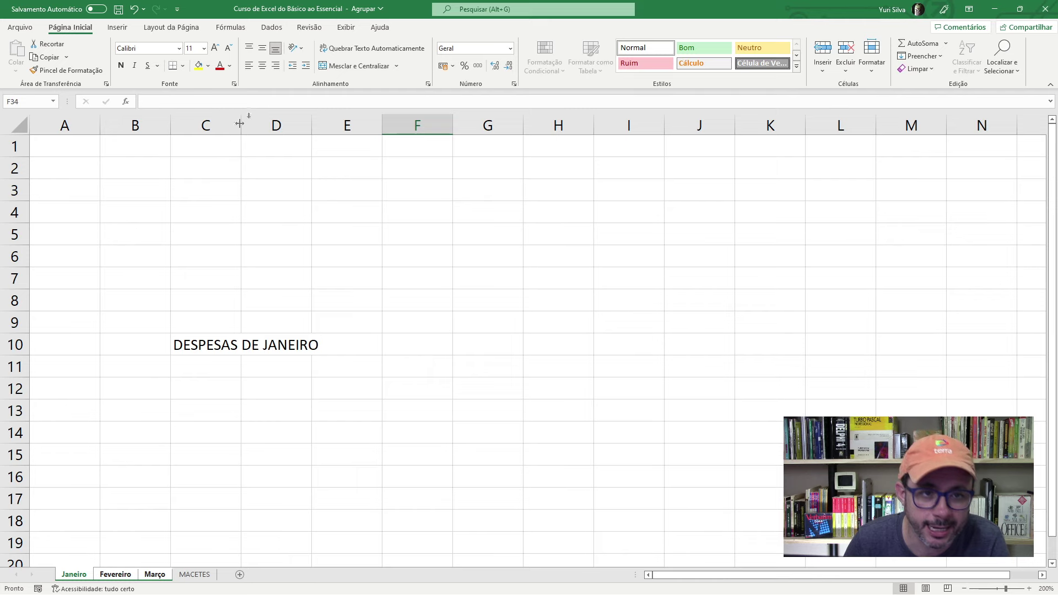
# - Hide gridlines on the grouped sheets and look at Fevereiro and Março before returning to Janeiro
pyautogui.click(346, 28)
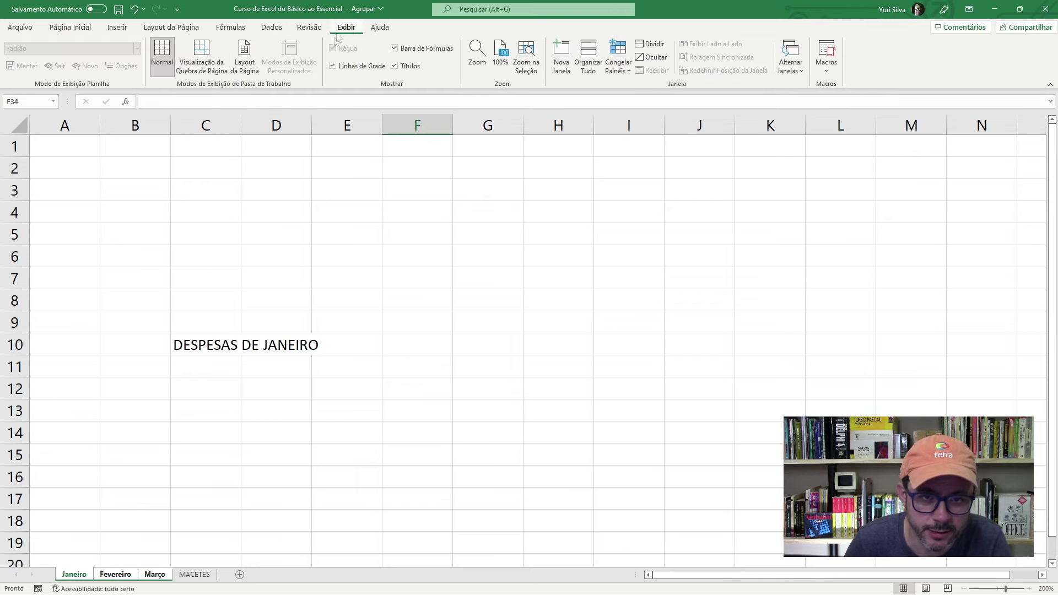
pyautogui.click(334, 66)
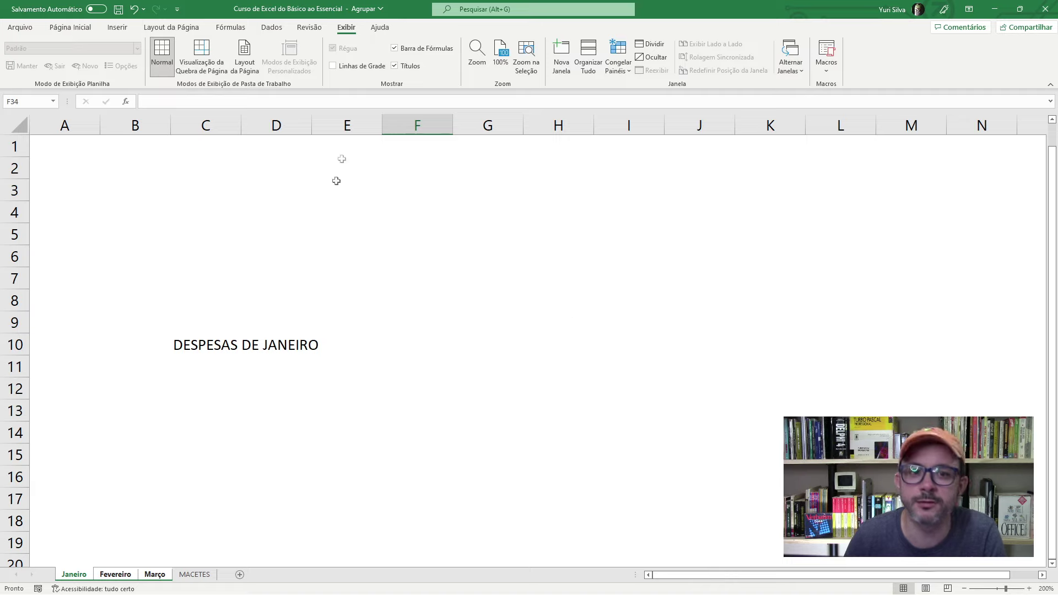
pyautogui.click(175, 437)
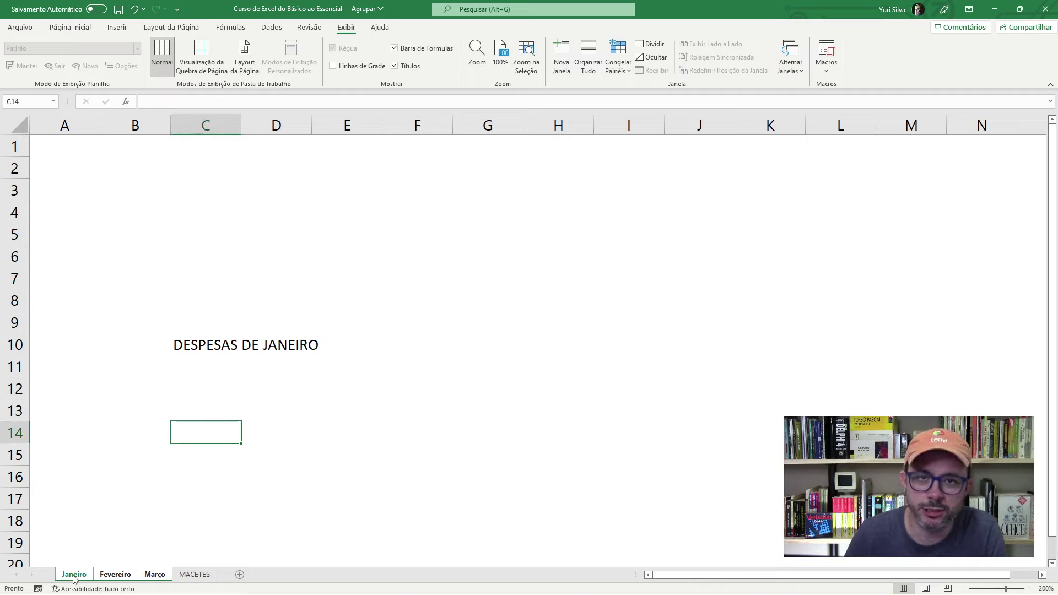
pyautogui.click(106, 575)
pyautogui.click(145, 577)
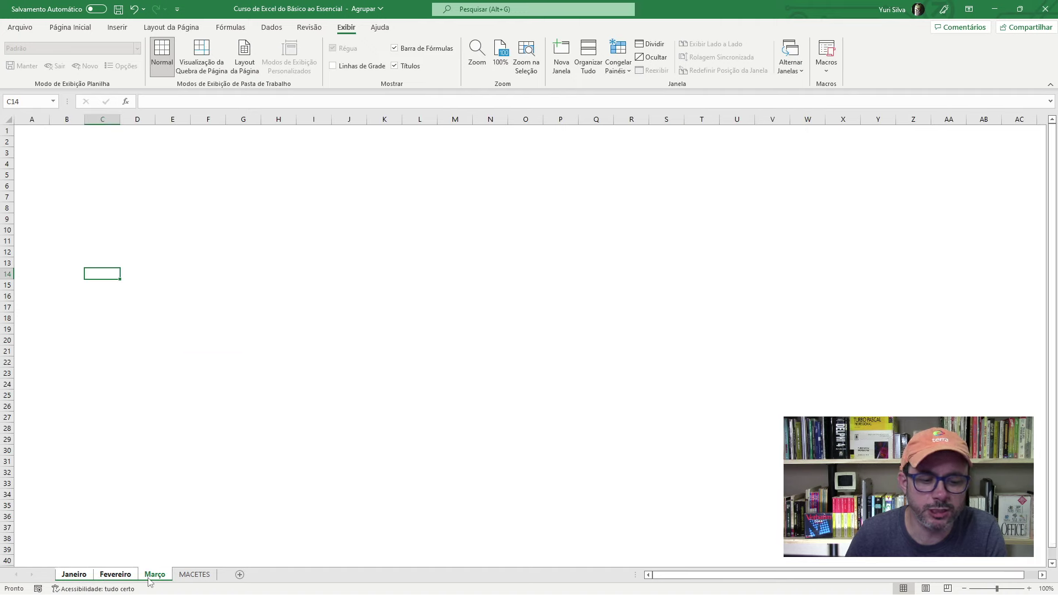
pyautogui.click(282, 429)
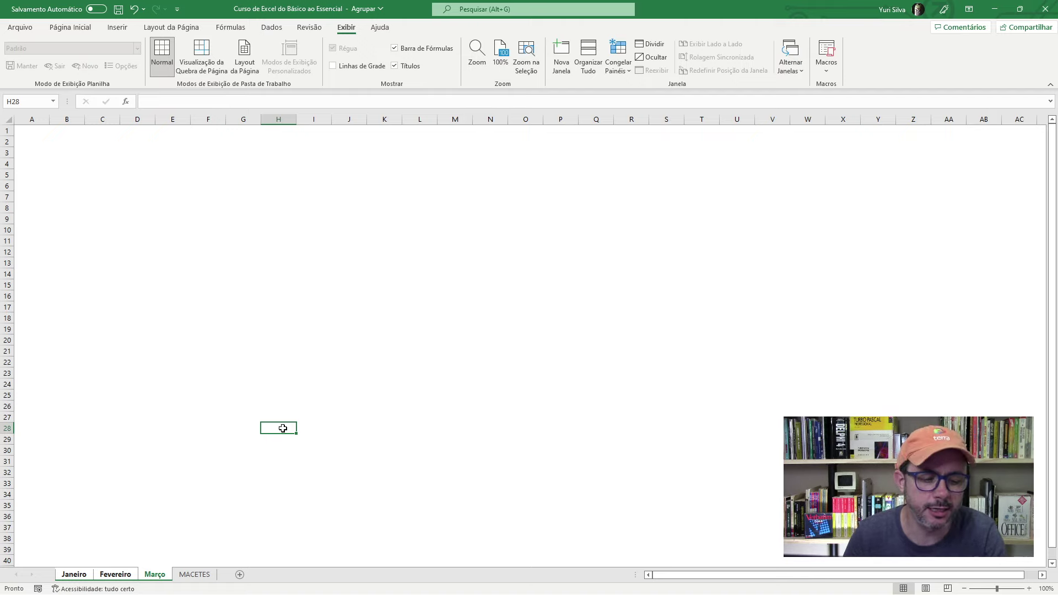
pyautogui.click(88, 575)
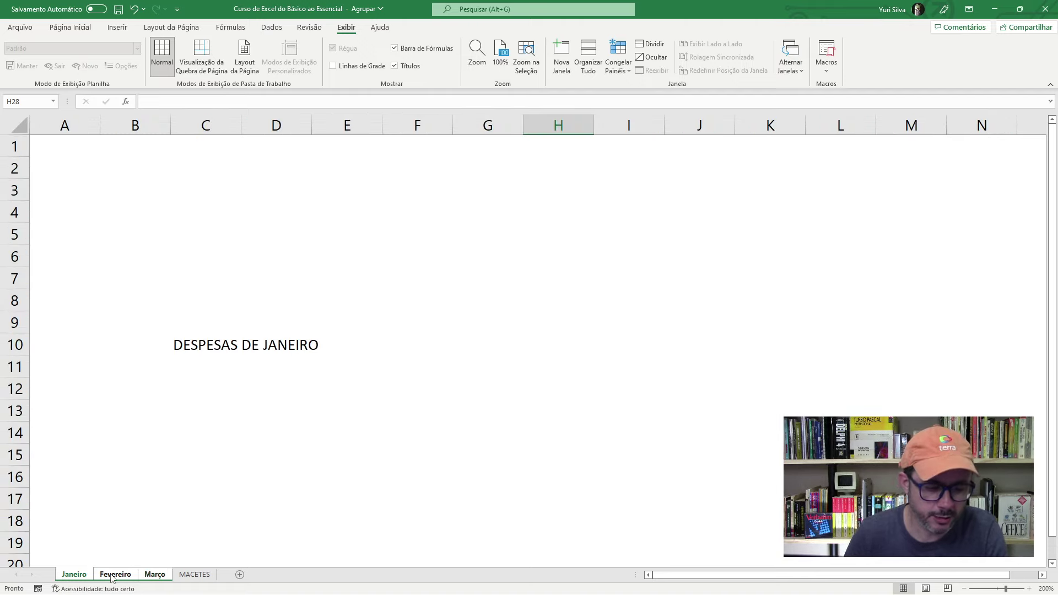
# - Regroup Janeiro, Fevereiro and Março and switch Linhas de Grade on for all three
pyautogui.keyDown('ctrl'); pyautogui.click(154, 575); pyautogui.keyUp('ctrl')
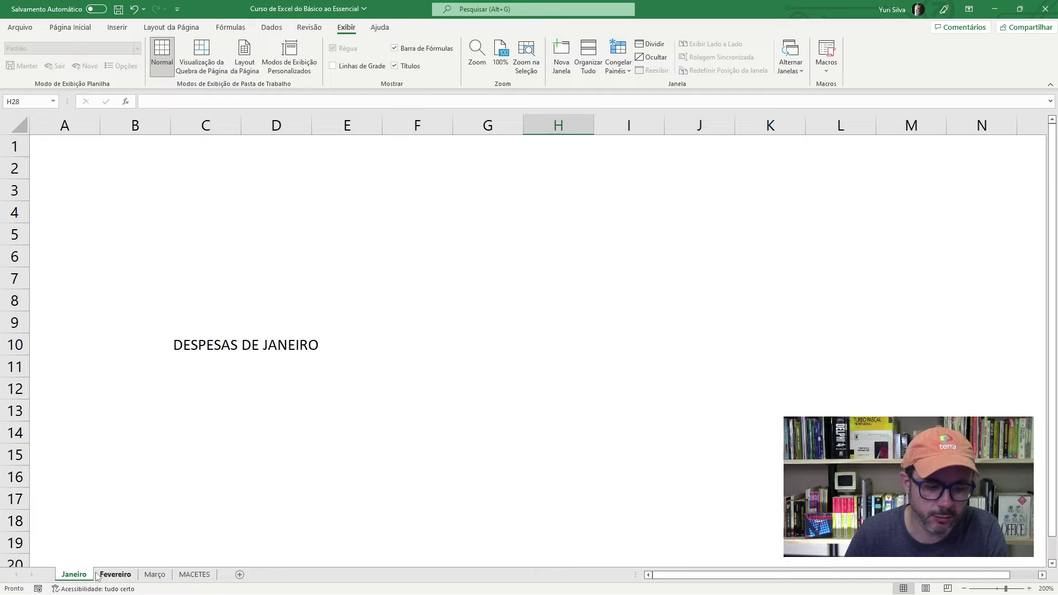
pyautogui.keyDown('ctrl'); pyautogui.click(111, 575); pyautogui.keyUp('ctrl')
pyautogui.keyDown('ctrl'); pyautogui.click(149, 576); pyautogui.keyUp('ctrl')
pyautogui.rightClick(159, 576)
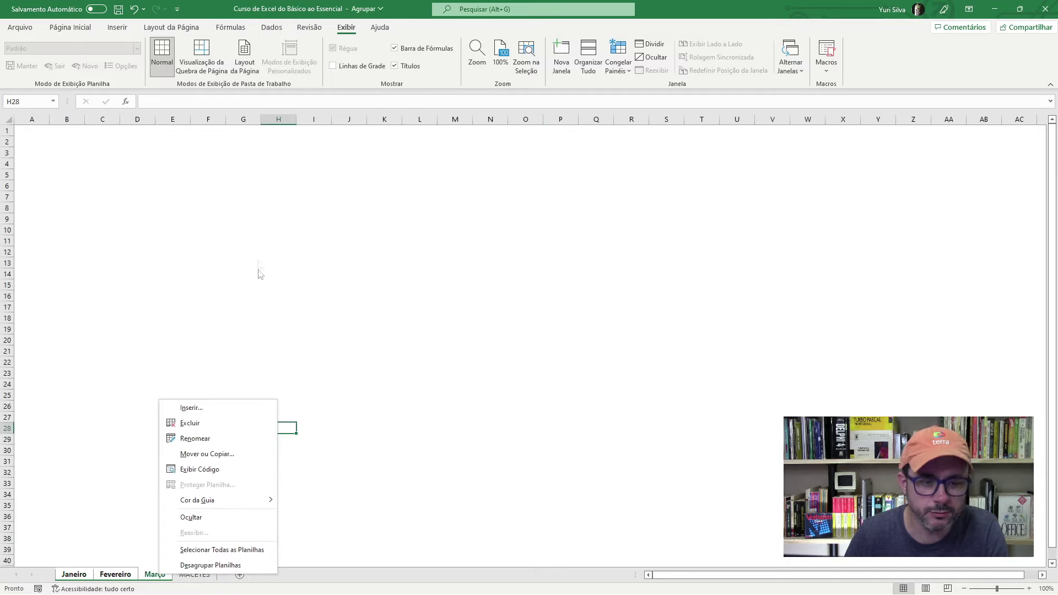
pyautogui.click(282, 8)
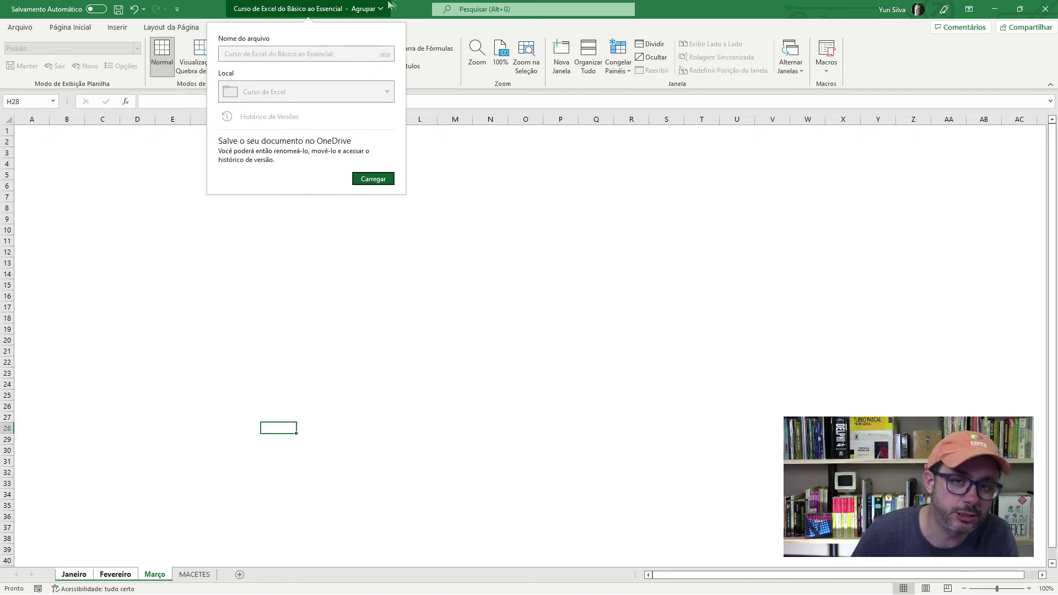
pyautogui.click(402, 5)
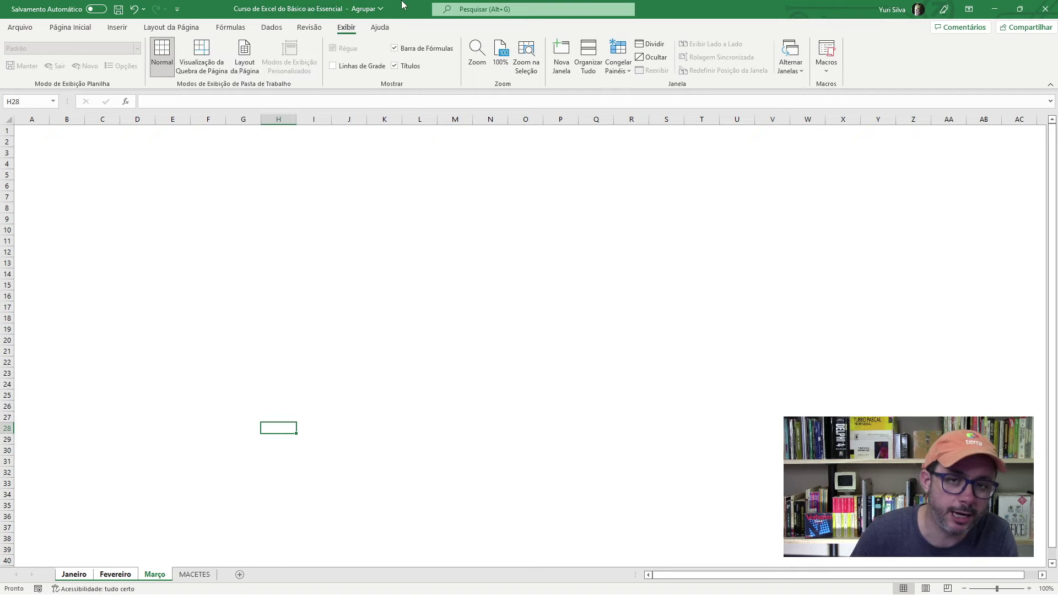
pyautogui.click(334, 67)
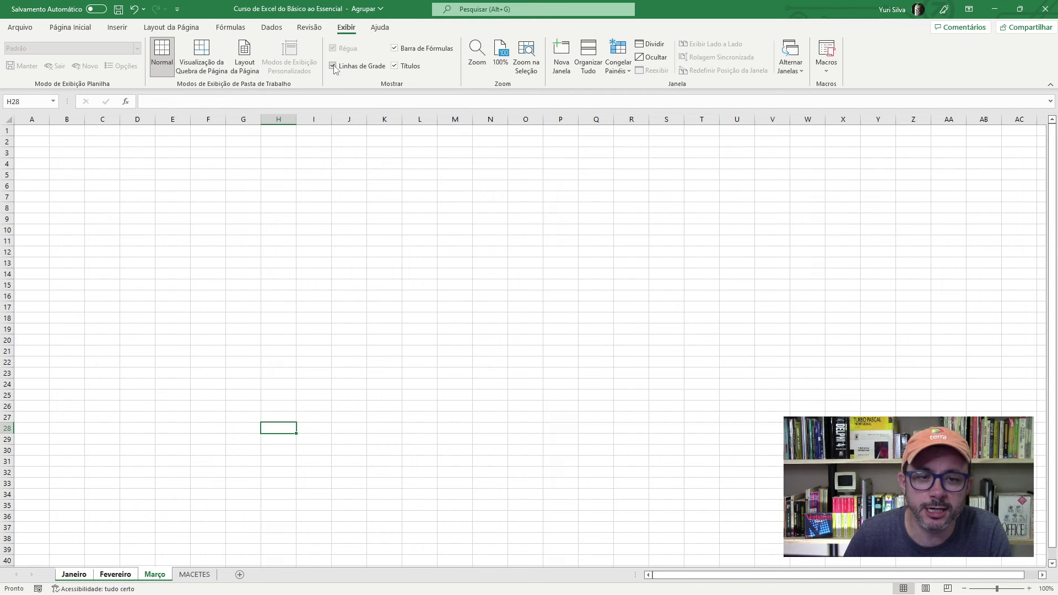
pyautogui.click(268, 290)
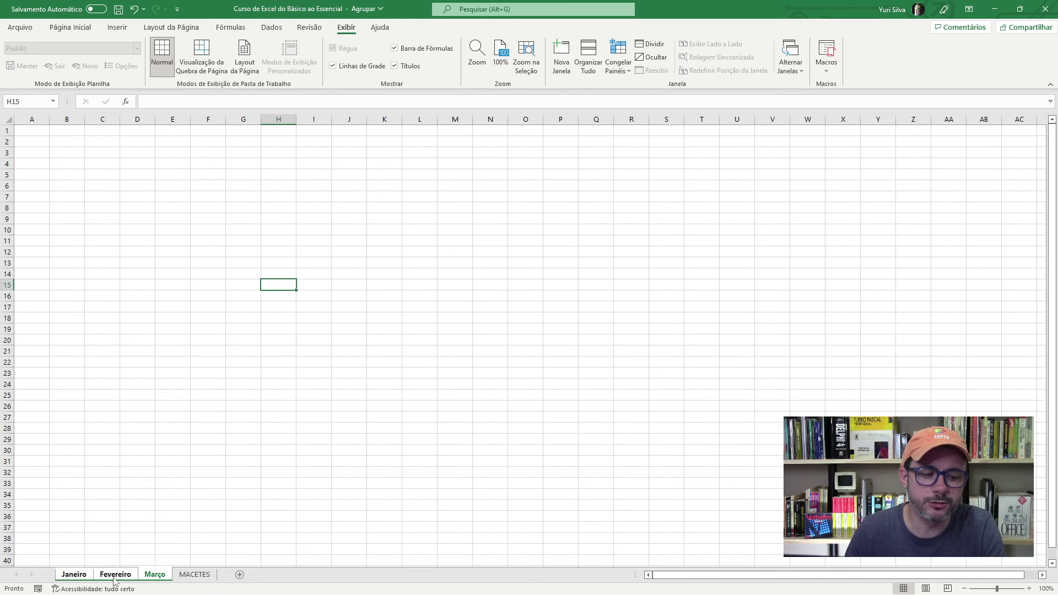
# - Check the gridlines on the Fevereiro and Março sheets, finishing on Janeiro
pyautogui.click(114, 579)
pyautogui.click(77, 576)
pyautogui.click(108, 577)
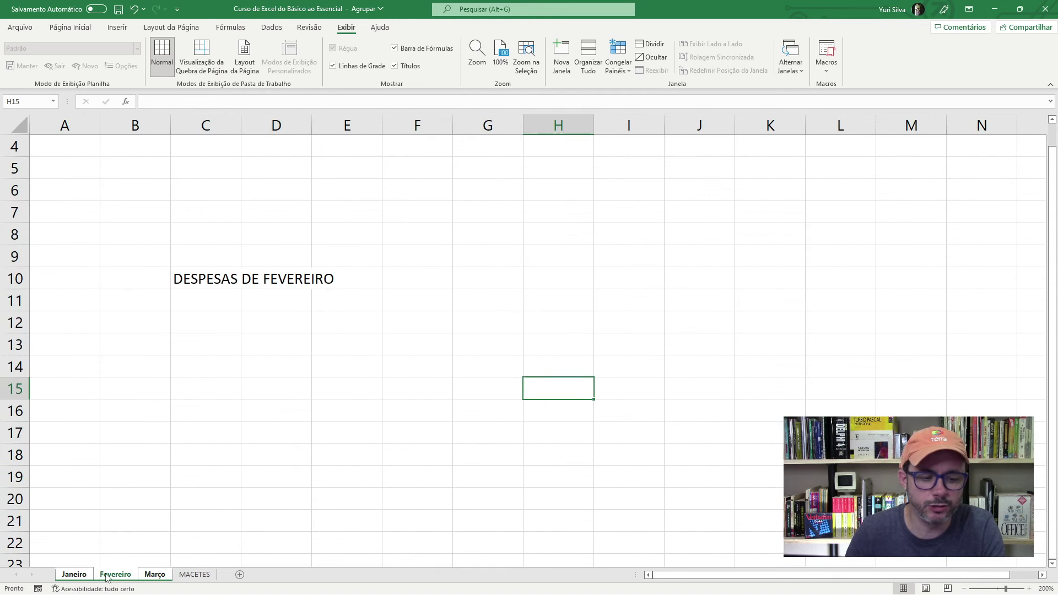
pyautogui.click(154, 574)
pyautogui.rightClick(154, 576)
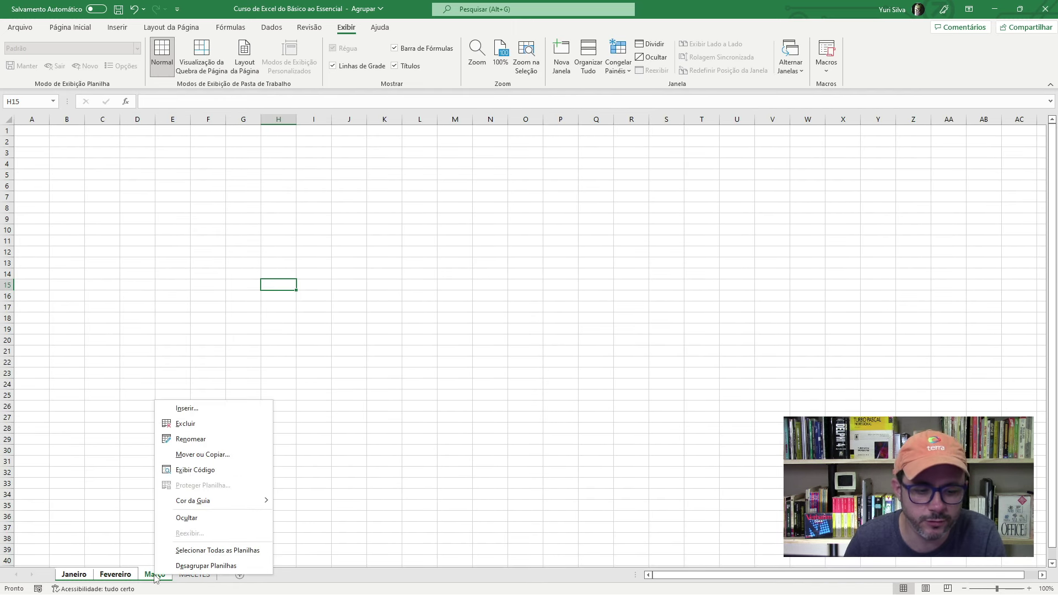
pyautogui.click(123, 209)
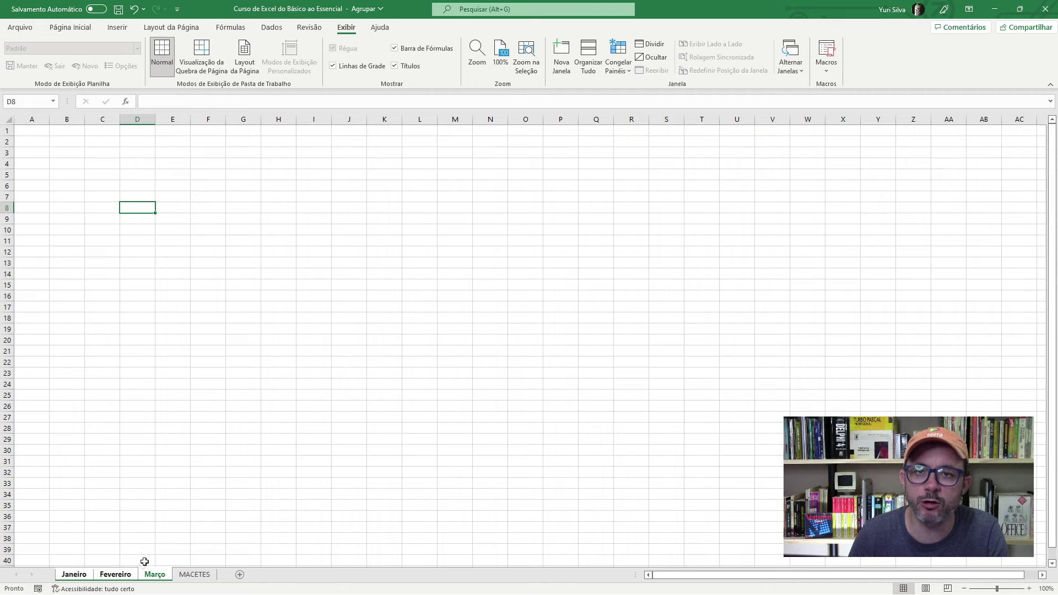
pyautogui.click(72, 575)
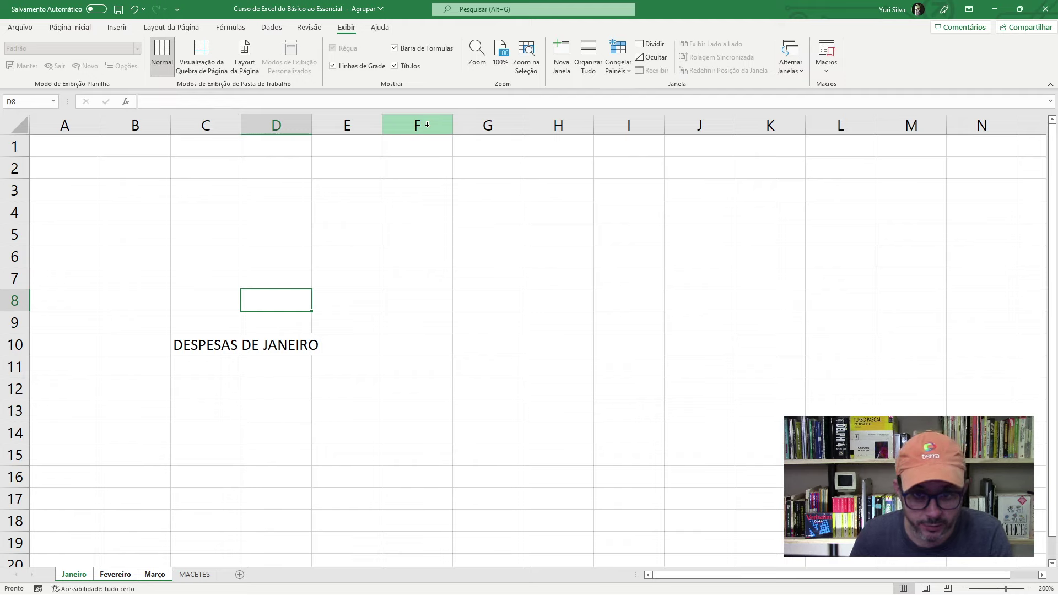
# - Enter TESTE in cell F12 of Janeiro while the month sheets are grouped
pyautogui.click(414, 397)
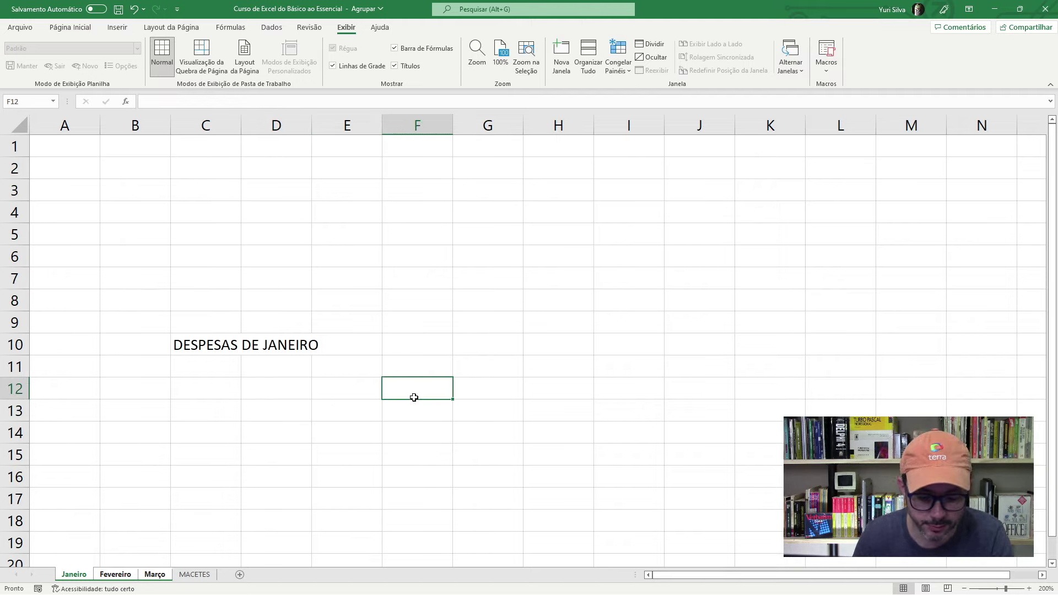
pyautogui.write('TESTE')
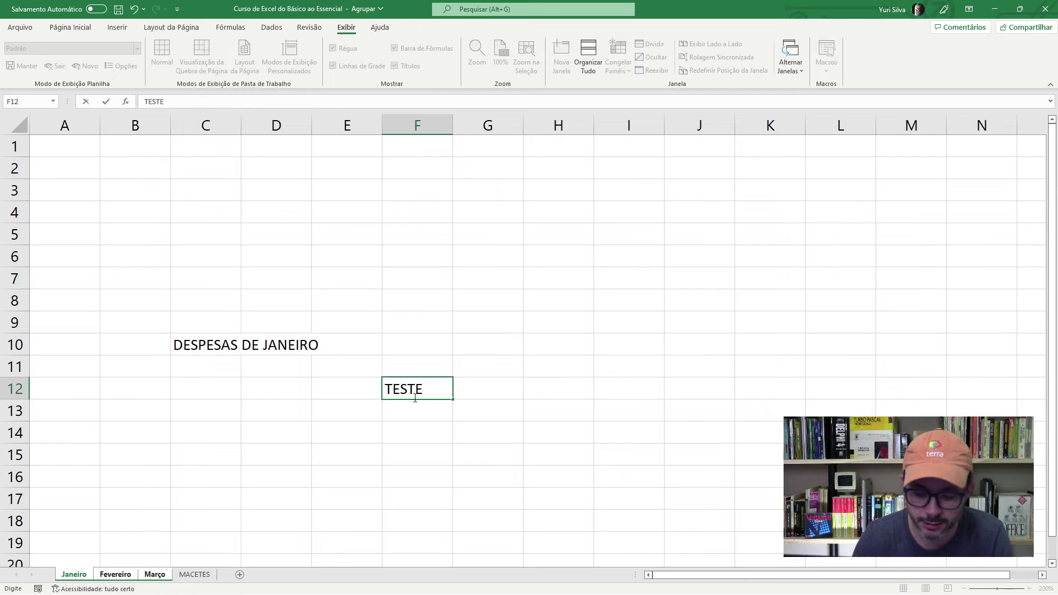
pyautogui.press('Return')
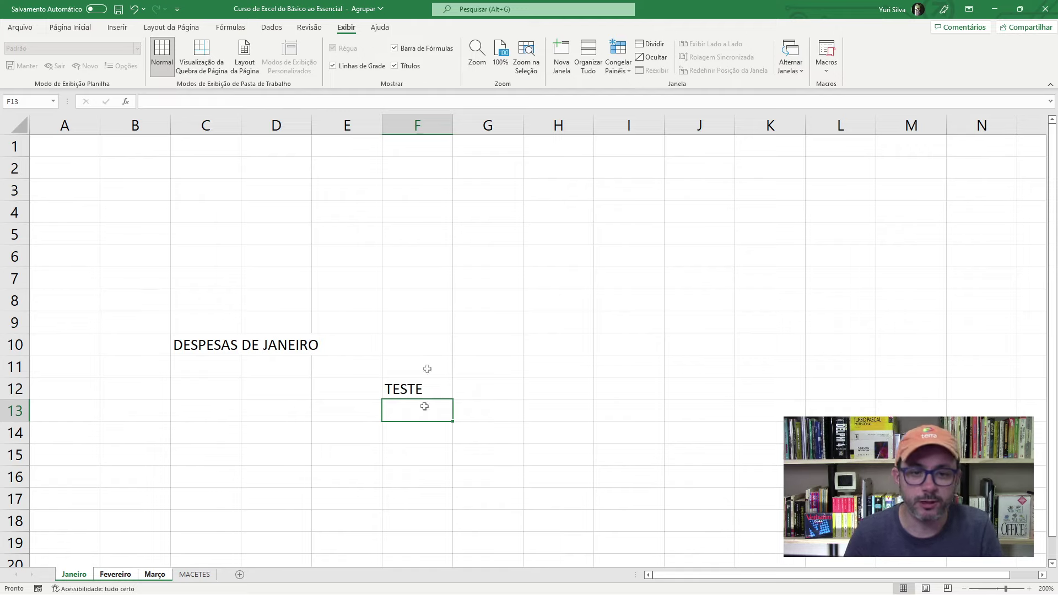
pyautogui.click(419, 390)
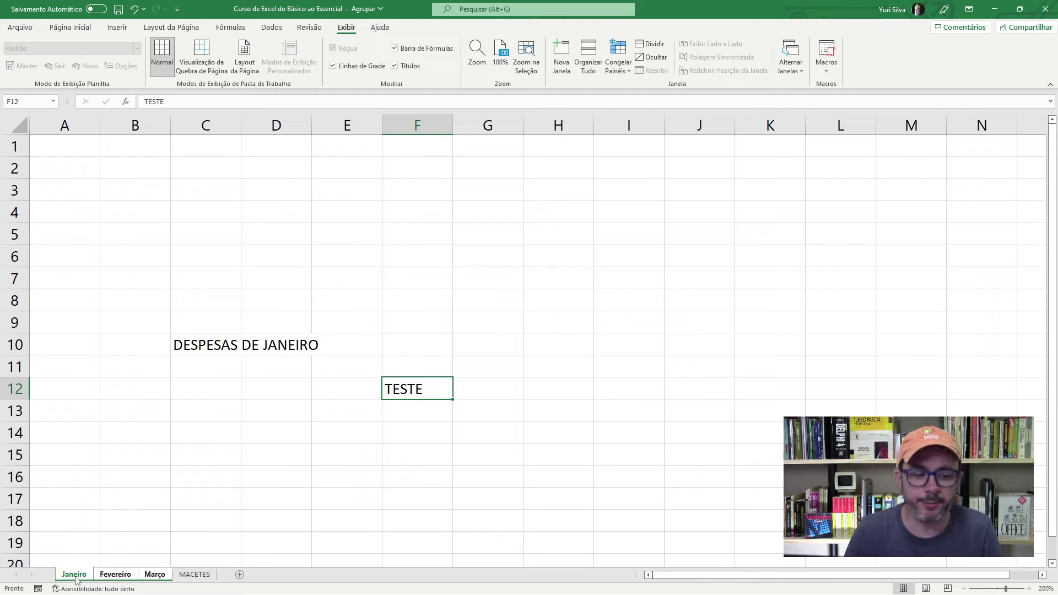
# - Confirm Fevereiro and Março also show TESTE in cell F12
pyautogui.click(114, 574)
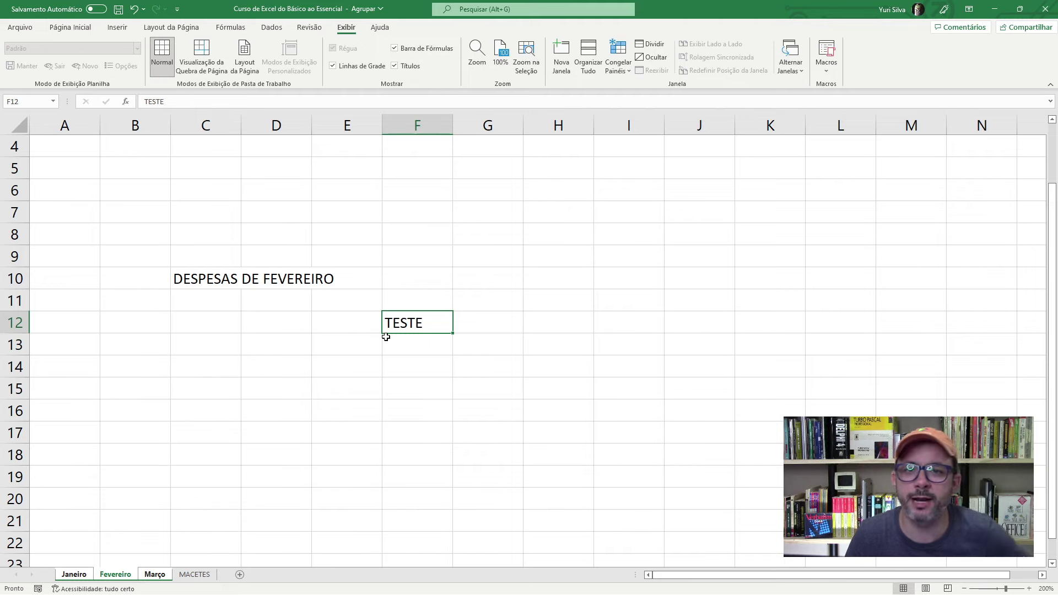
pyautogui.click(155, 574)
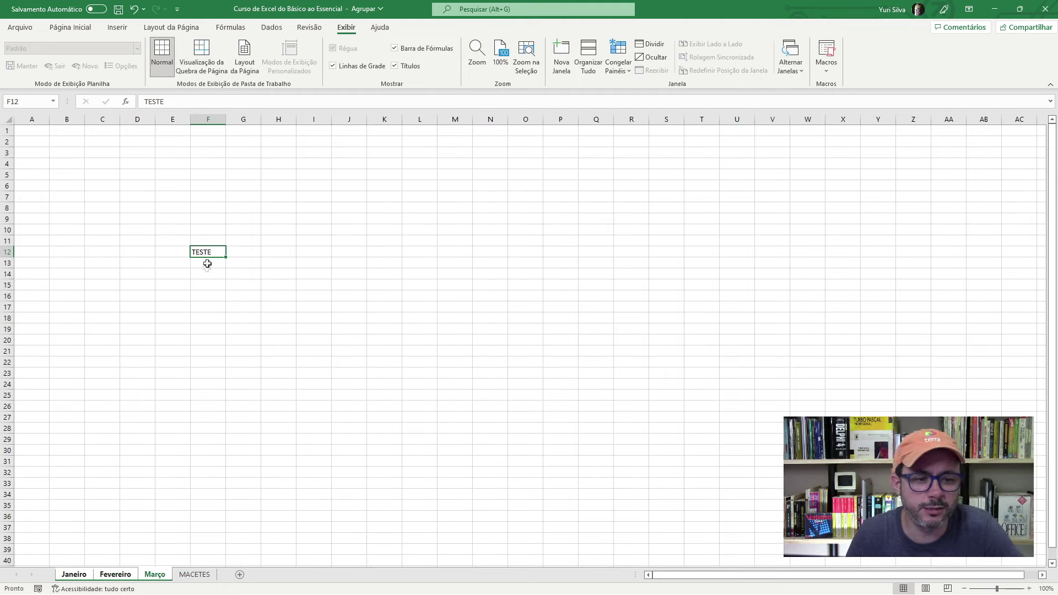
pyautogui.click(180, 284)
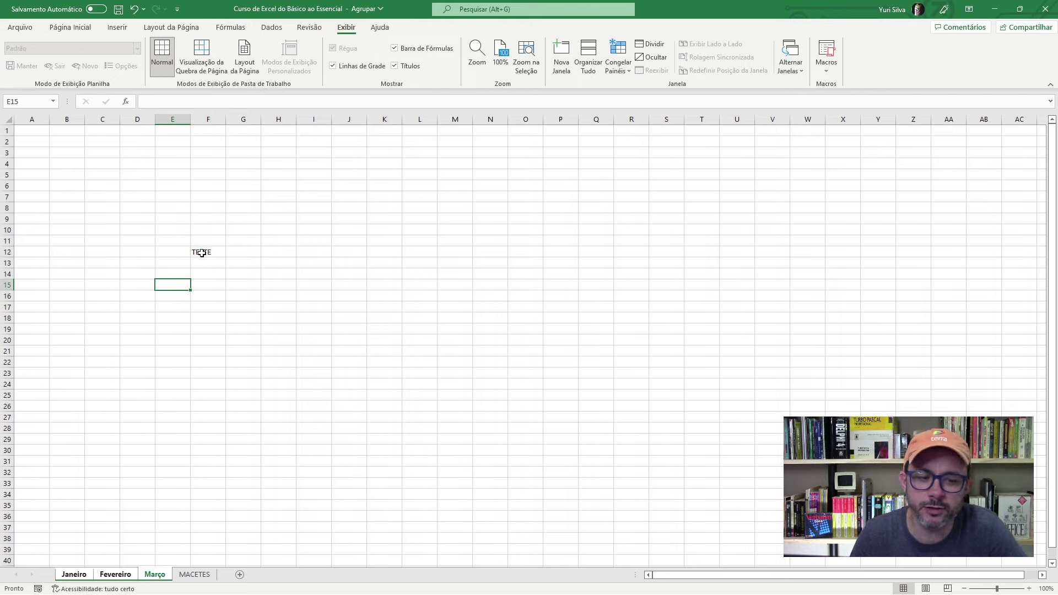
pyautogui.click(202, 253)
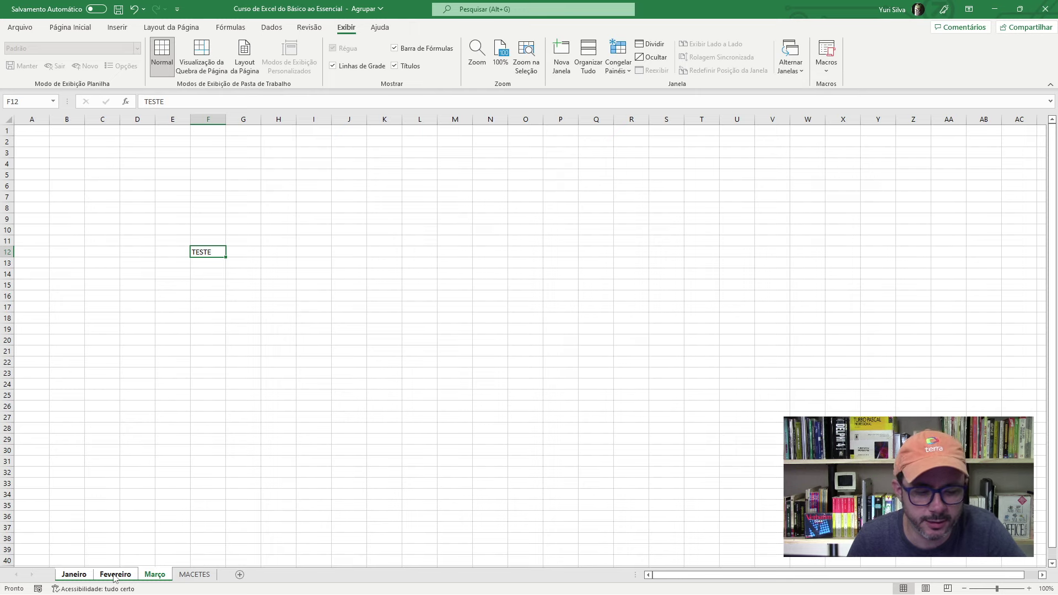
pyautogui.click(115, 575)
pyautogui.click(150, 576)
pyautogui.click(185, 399)
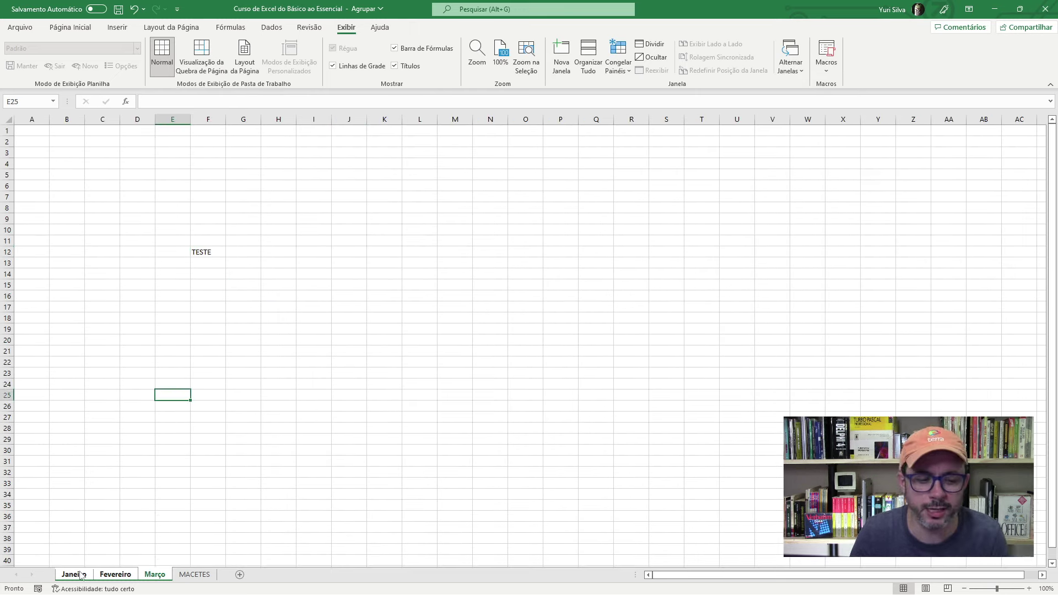
pyautogui.keyDown('ctrl'); pyautogui.click(198, 574); pyautogui.keyUp('ctrl')
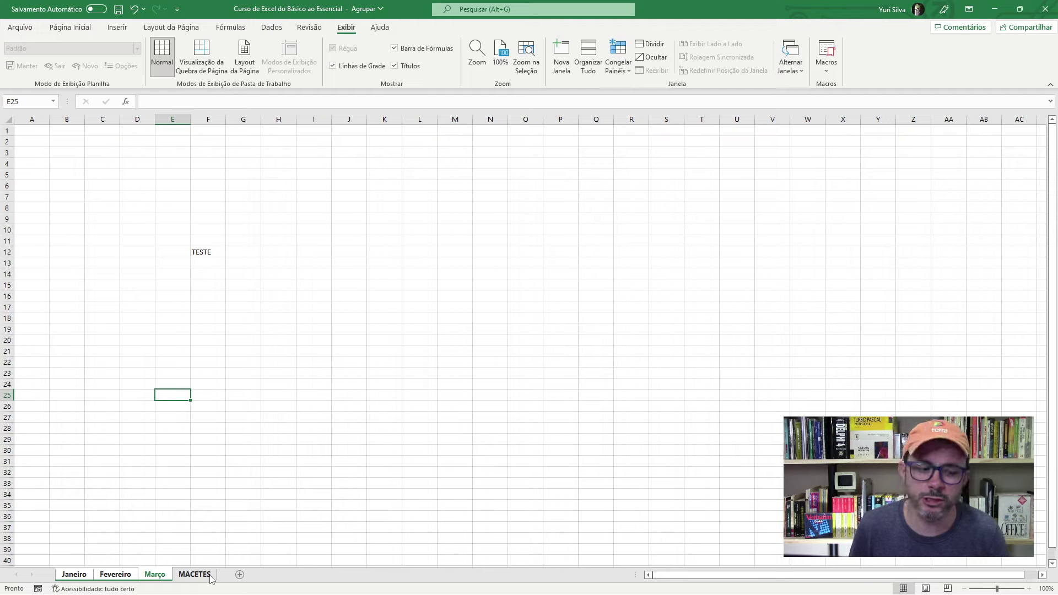
# - Ungroup the month sheets with Desagrupar Planilhas and review each sheet
pyautogui.click(266, 439)
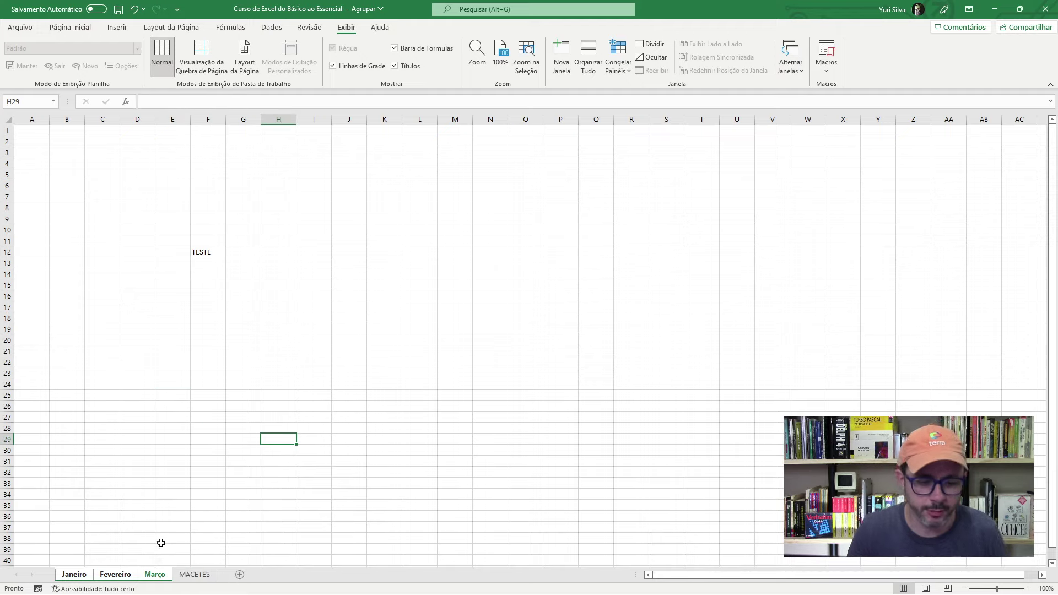
pyautogui.rightClick(109, 577)
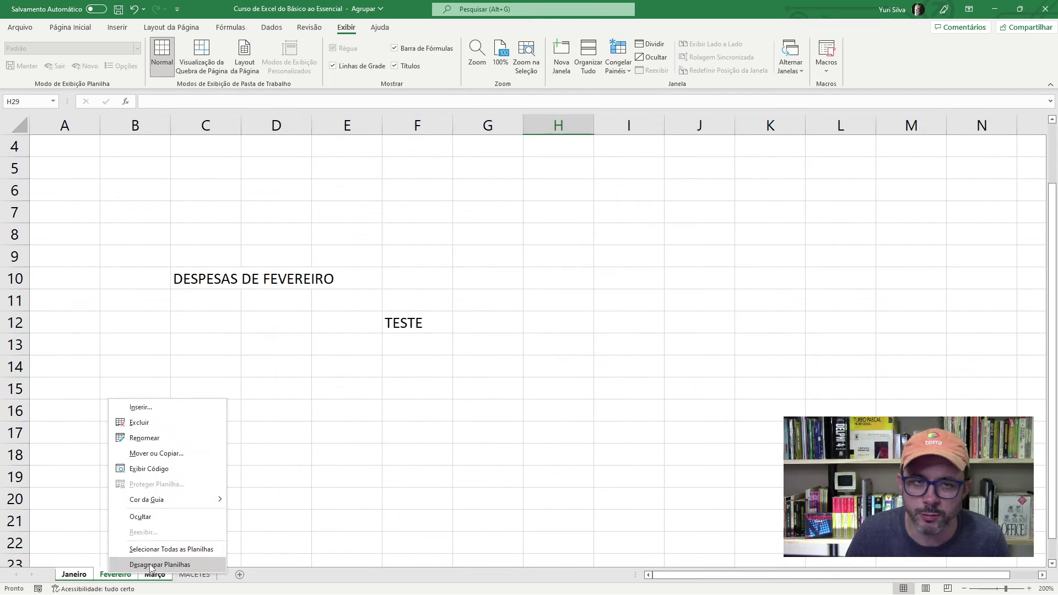
pyautogui.click(151, 565)
pyautogui.click(74, 574)
pyautogui.click(115, 574)
pyautogui.click(155, 574)
# - Delete TESTE from Janeiro's F12, confirming Fevereiro and Março still show it
pyautogui.click(74, 574)
pyautogui.click(414, 389)
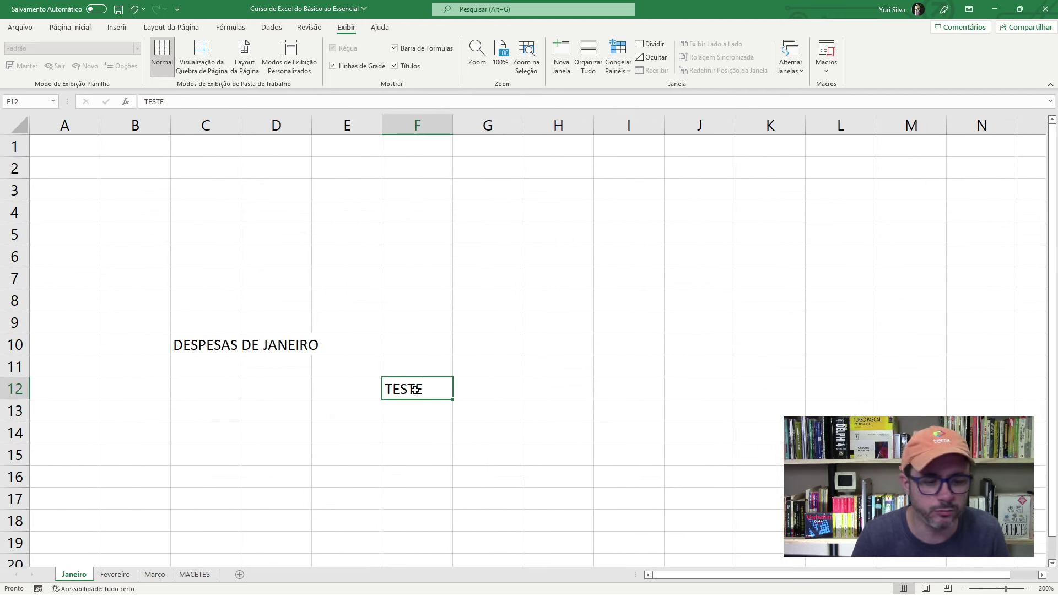
pyautogui.press('Delete')
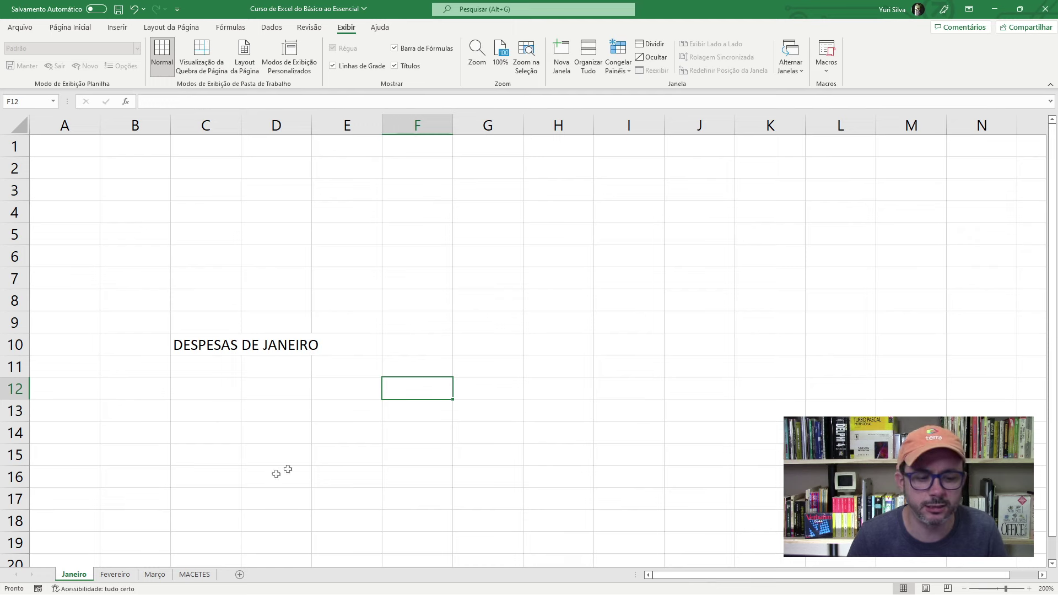
pyautogui.click(119, 575)
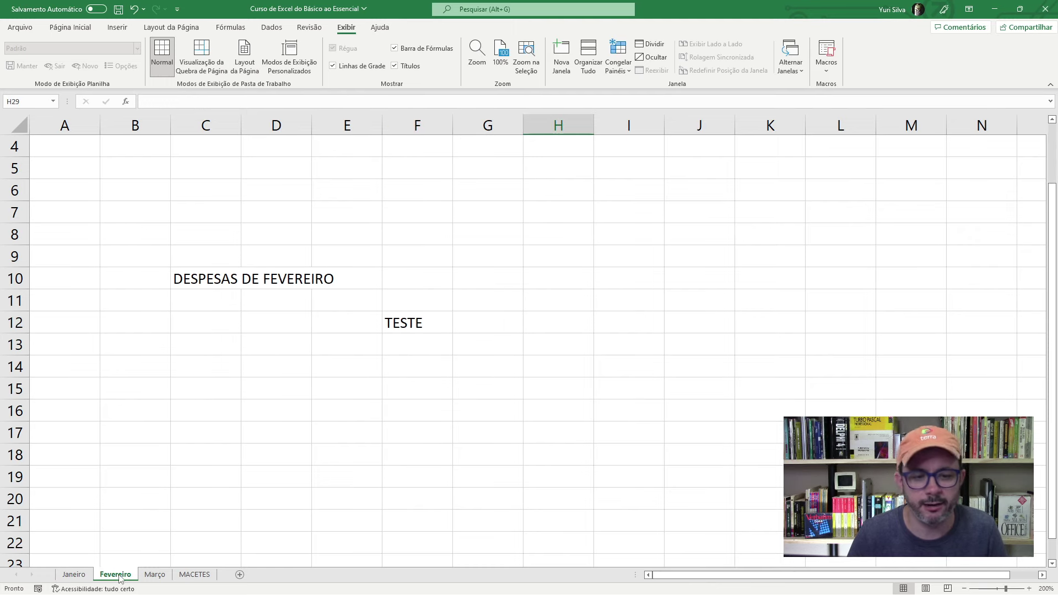
pyautogui.click(155, 575)
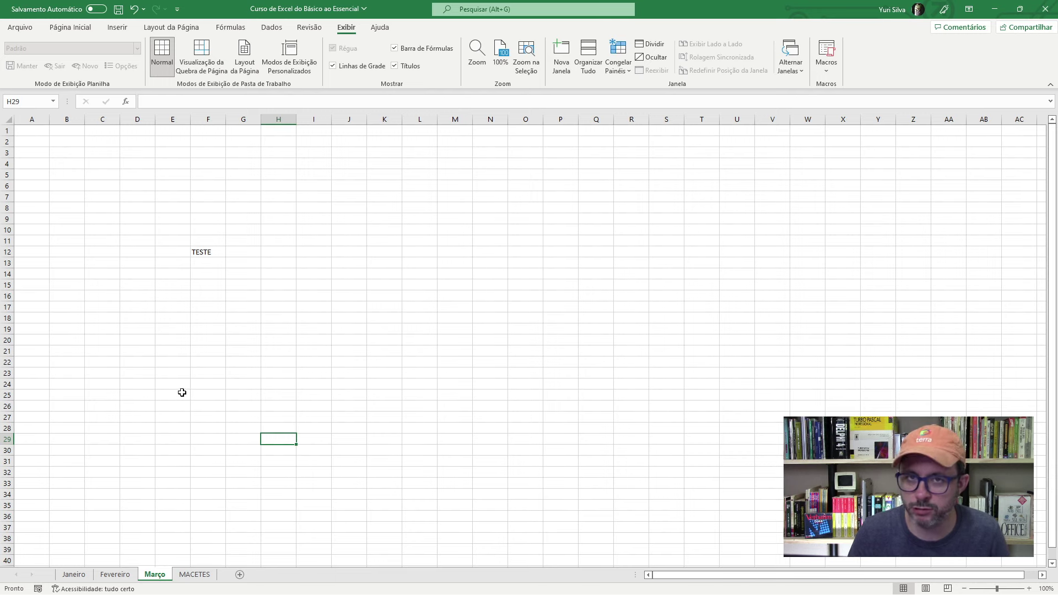
pyautogui.click(75, 577)
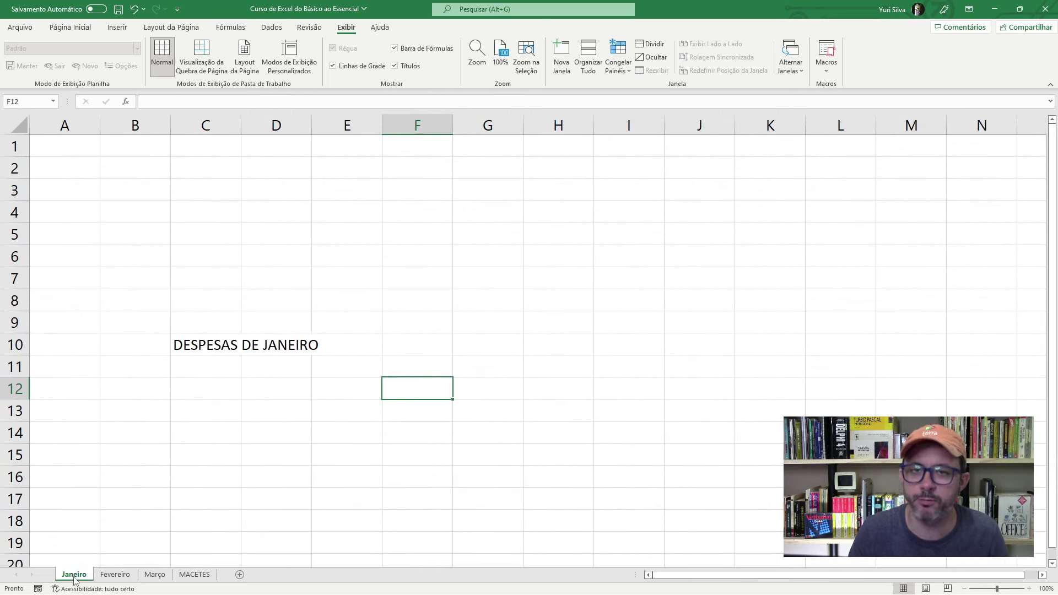